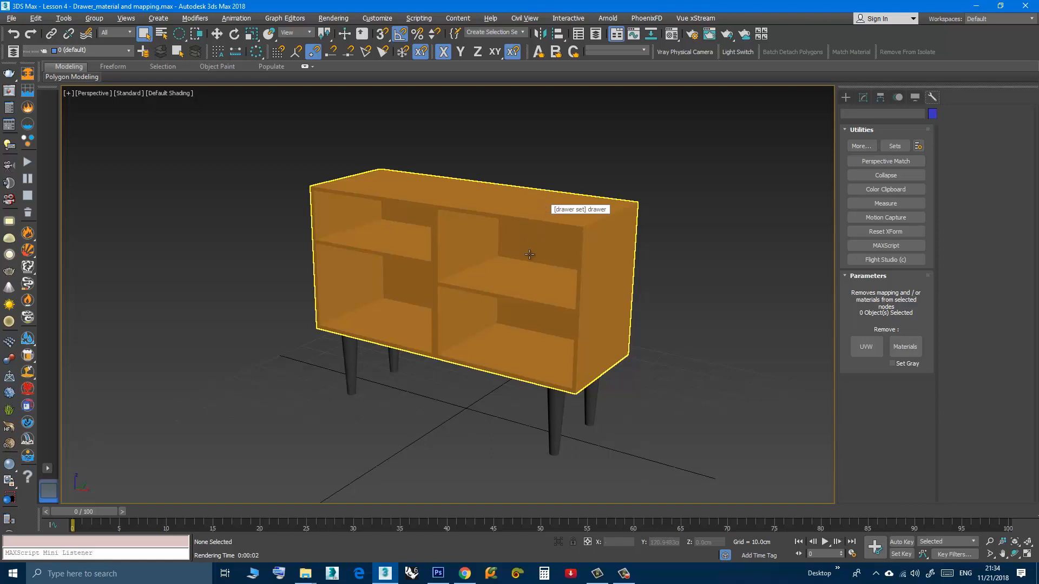
Open the drawer set group so its individual parts can be selected.
{"action": "middle_click_drag", "start_coordinate": [528, 261], "coordinate": [528, 281]}
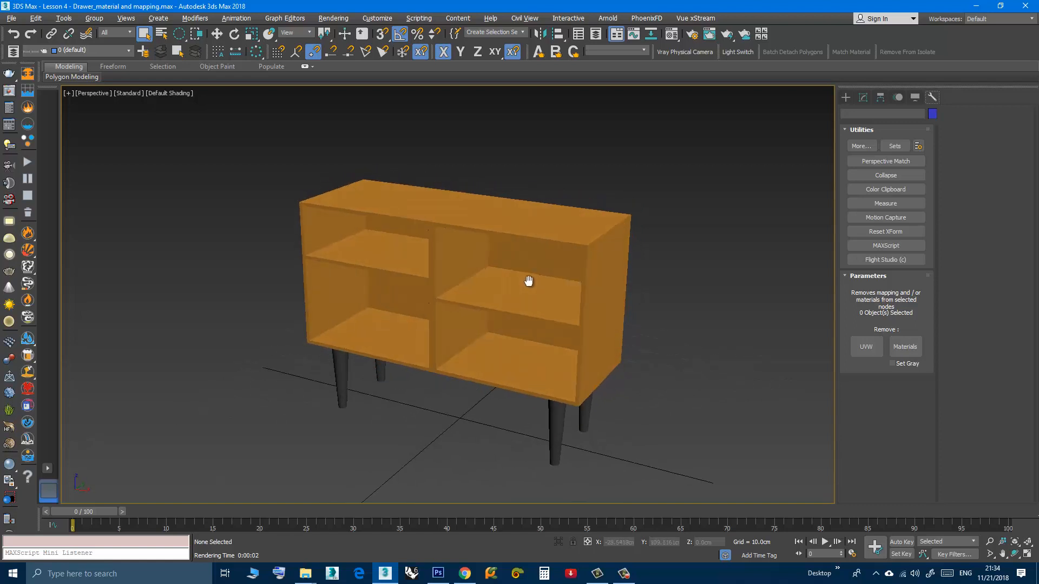
{"action": "left_click", "coordinate": [501, 225]}
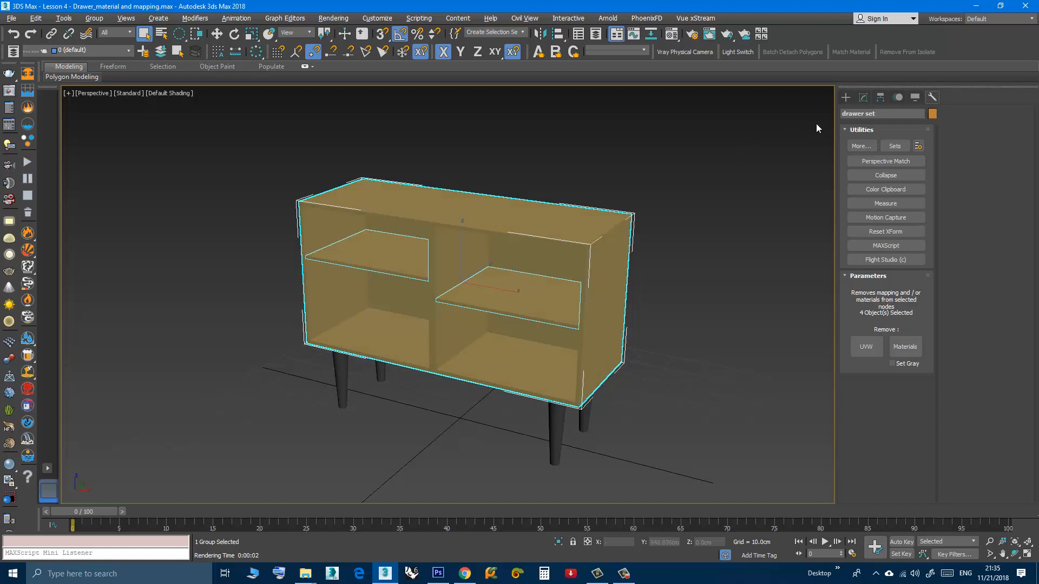
{"action": "left_click", "coordinate": [863, 97]}
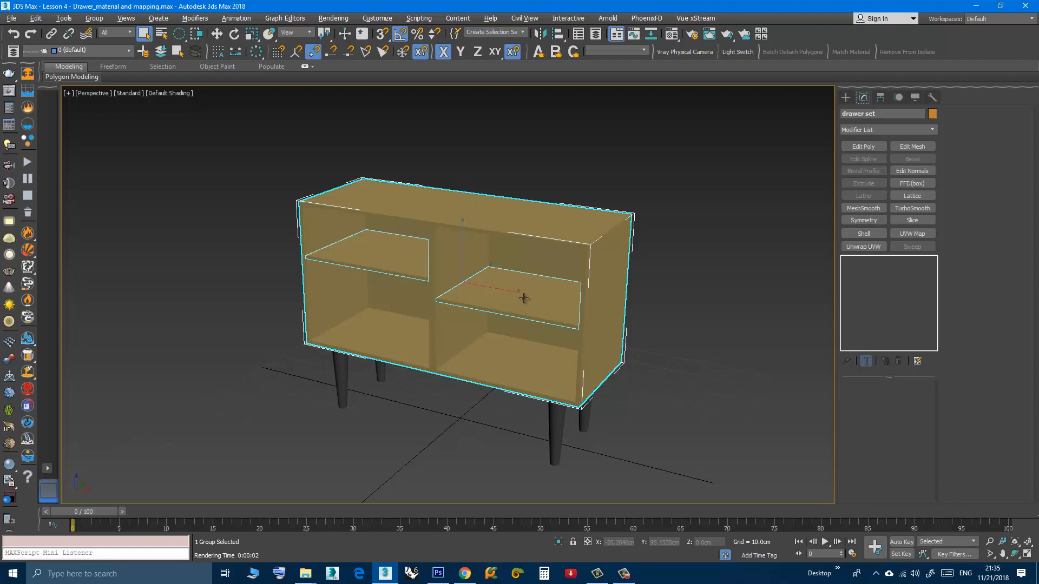
{"action": "left_click", "coordinate": [96, 20]}
{"action": "left_click", "coordinate": [99, 66]}
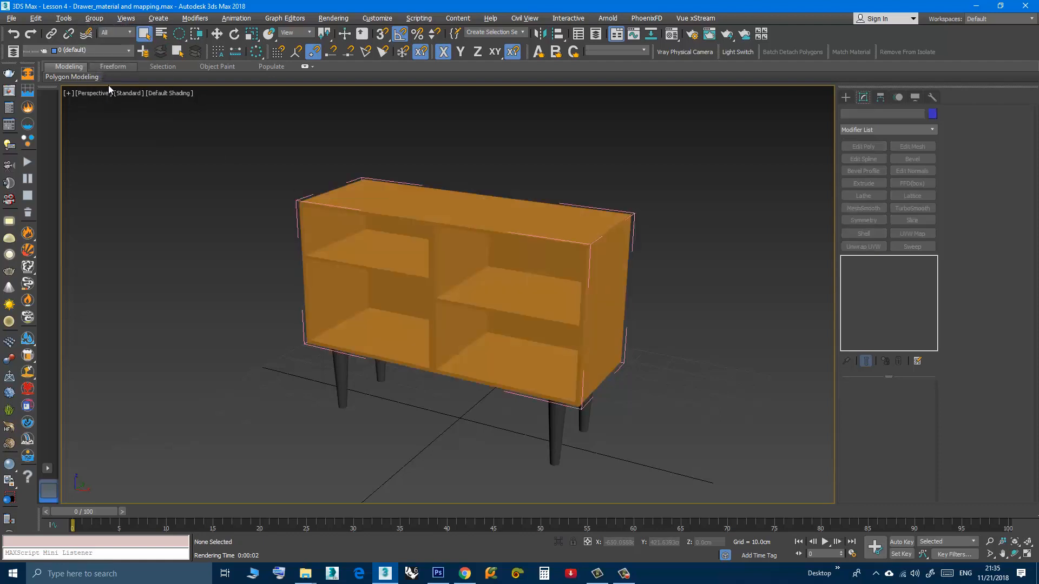
Hide everything except the drawer carcass, toggle its see-through display, and deselect it.
{"action": "middle_click_drag", "start_coordinate": [223, 252], "coordinate": [231, 309], "text": "alt"}
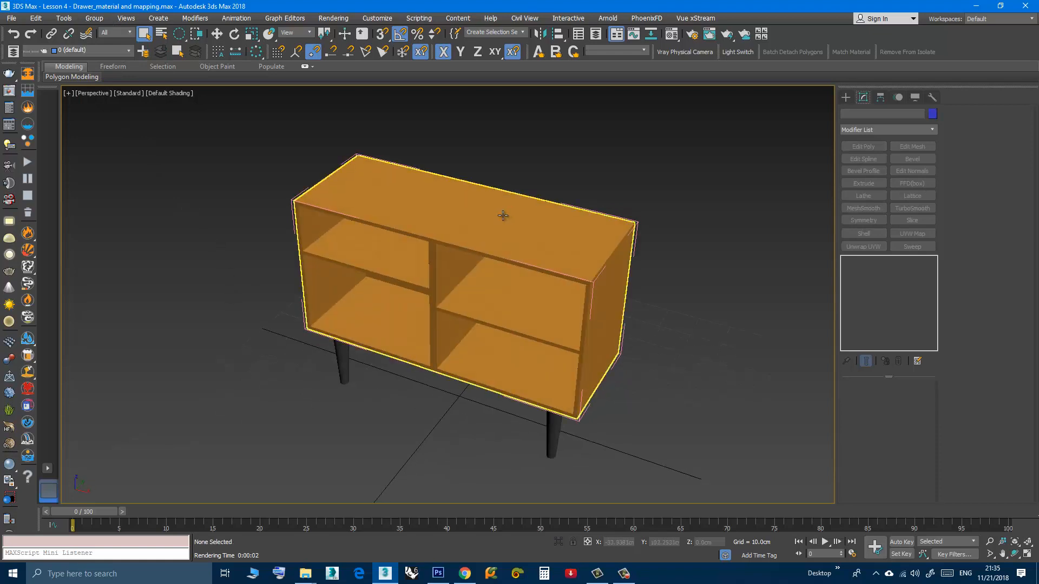
{"action": "left_click", "coordinate": [503, 216]}
{"action": "right_click", "coordinate": [462, 216]}
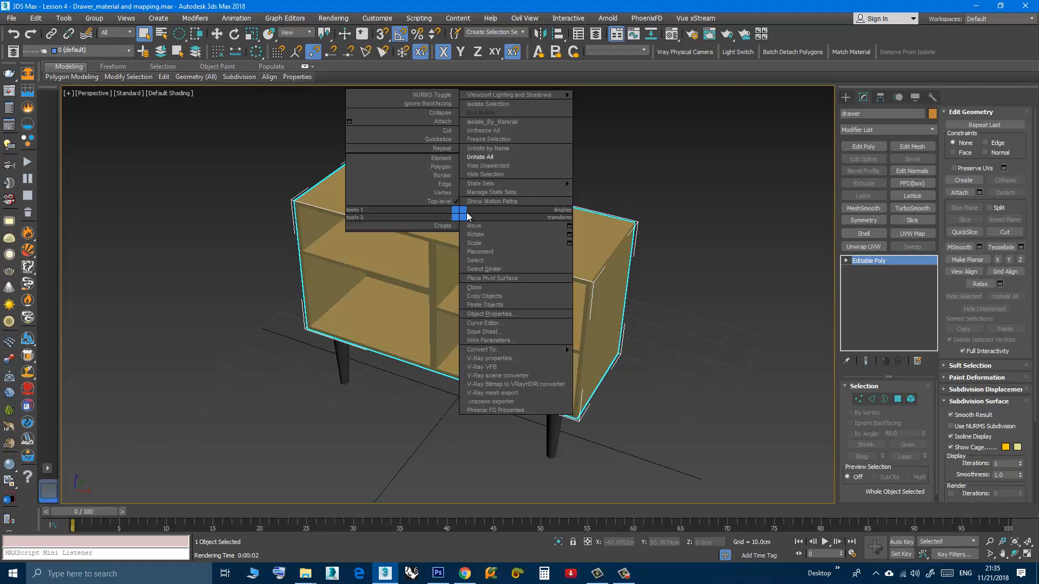
{"action": "left_click", "coordinate": [493, 166]}
{"action": "key", "text": "alt+x"}
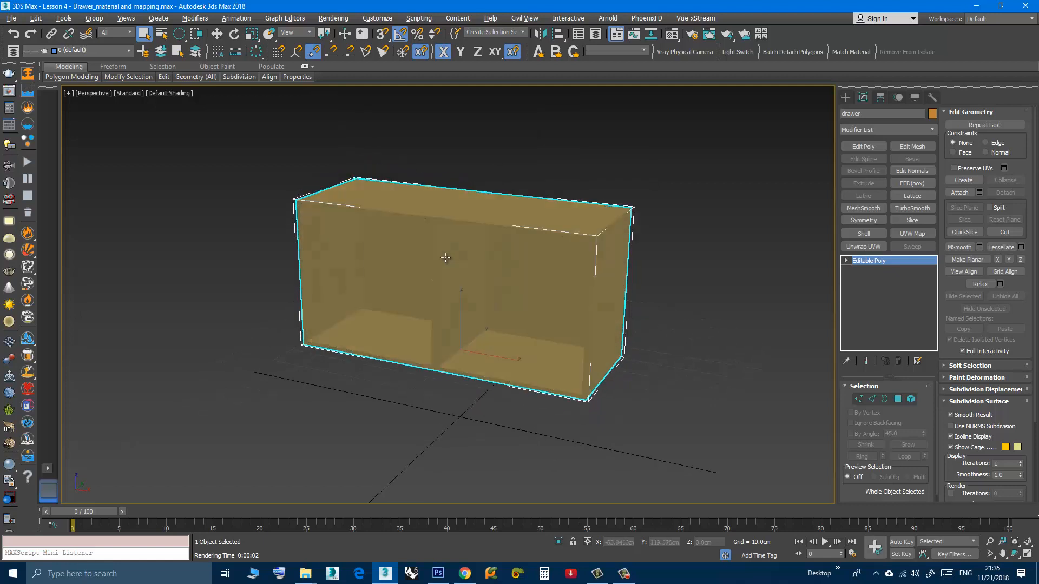
{"action": "middle_click_drag", "start_coordinate": [440, 266], "coordinate": [448, 269], "text": "alt"}
{"action": "left_click", "coordinate": [423, 381]}
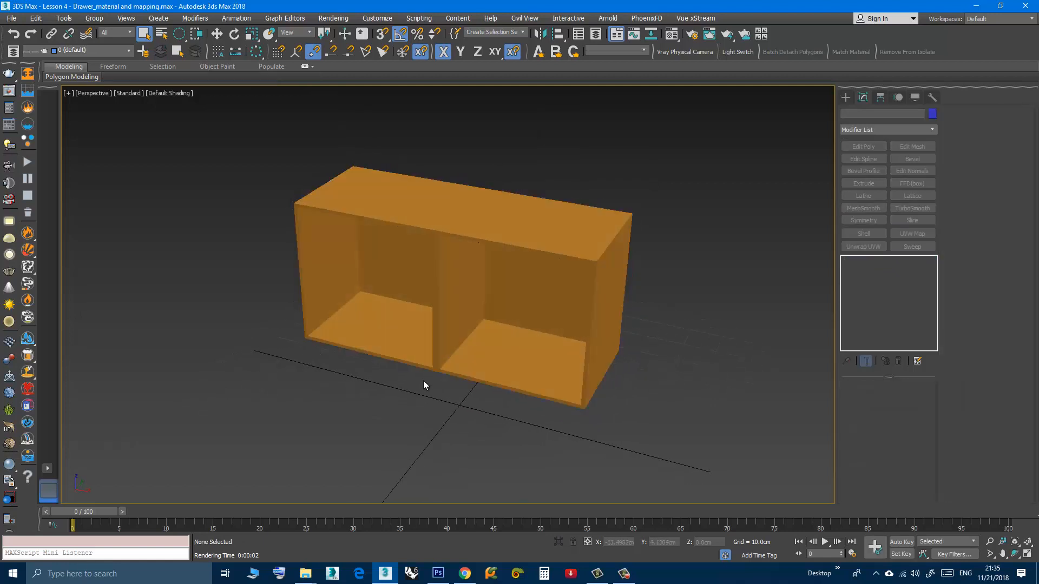
Switch to Chrome and examine the materials in the Pexels living room photo with the brown wooden center table up close.
{"action": "mouse_move", "coordinate": [417, 328]}
{"action": "middle_mouse_down", "text": "alt"}
{"action": "mouse_move", "coordinate": [406, 313]}
{"action": "mouse_move", "coordinate": [398, 324]}
{"action": "mouse_move", "coordinate": [422, 315]}
{"action": "mouse_move", "coordinate": [389, 332]}
{"action": "middle_mouse_up", "text": "alt"}
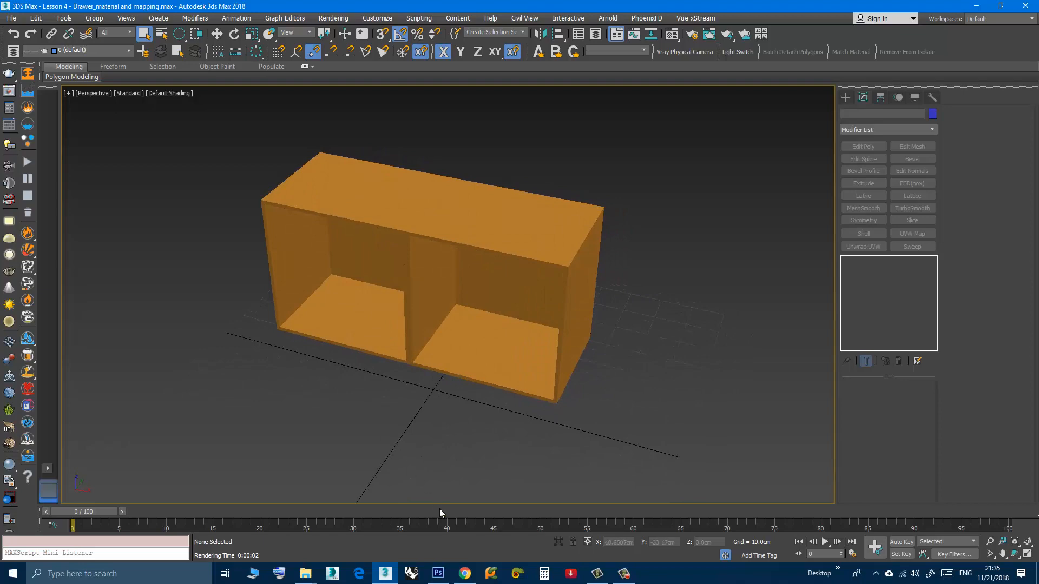
{"action": "left_click", "coordinate": [464, 576]}
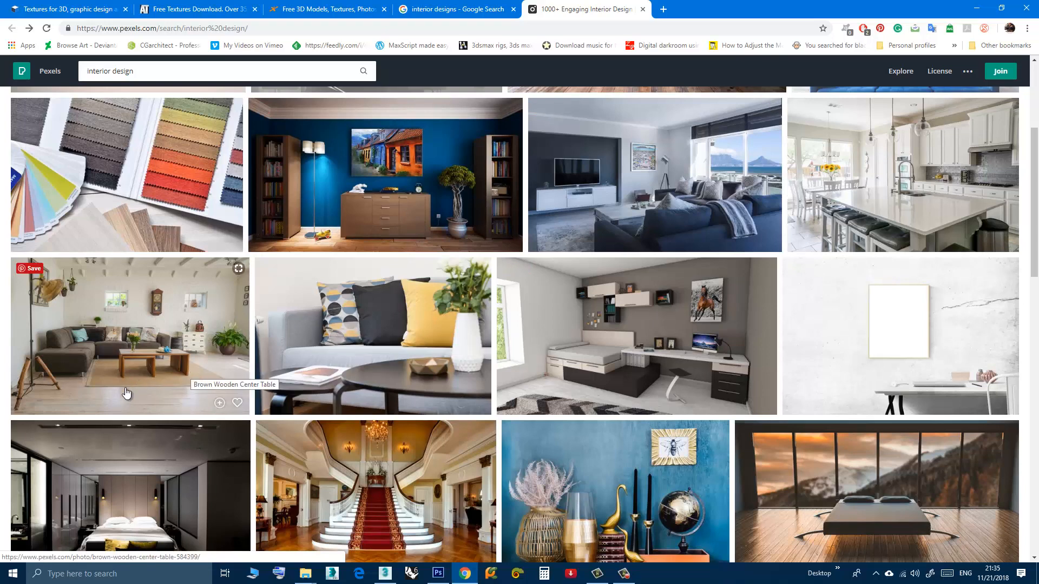
{"action": "left_click", "coordinate": [84, 402]}
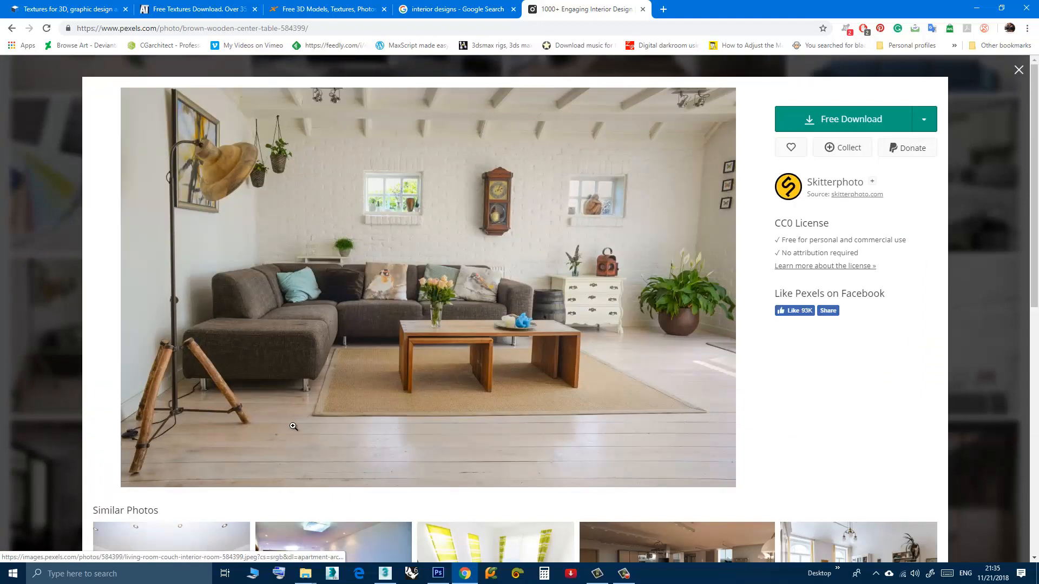
{"action": "left_click", "coordinate": [296, 428]}
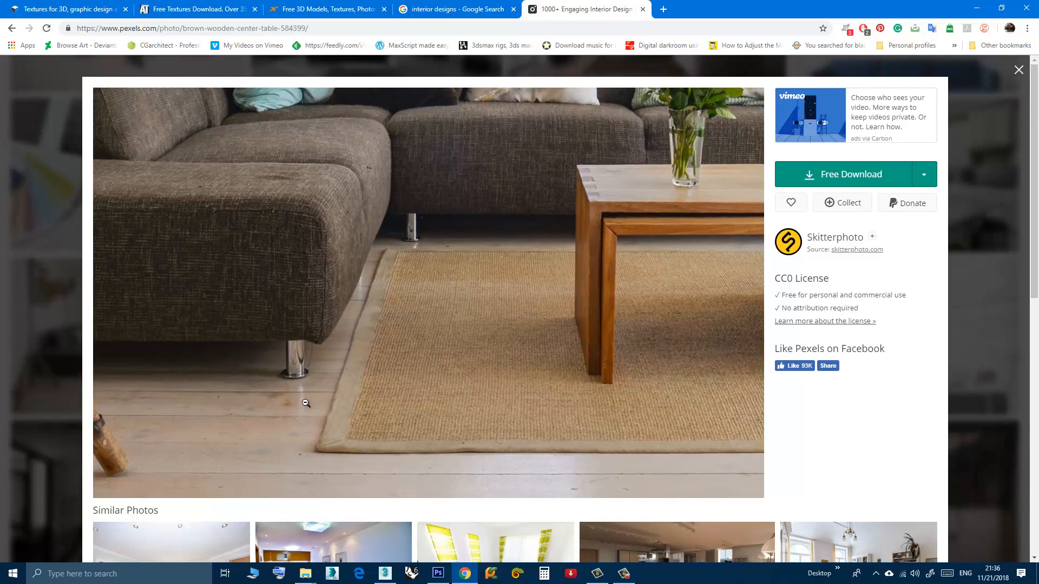
{"action": "left_click", "coordinate": [308, 398]}
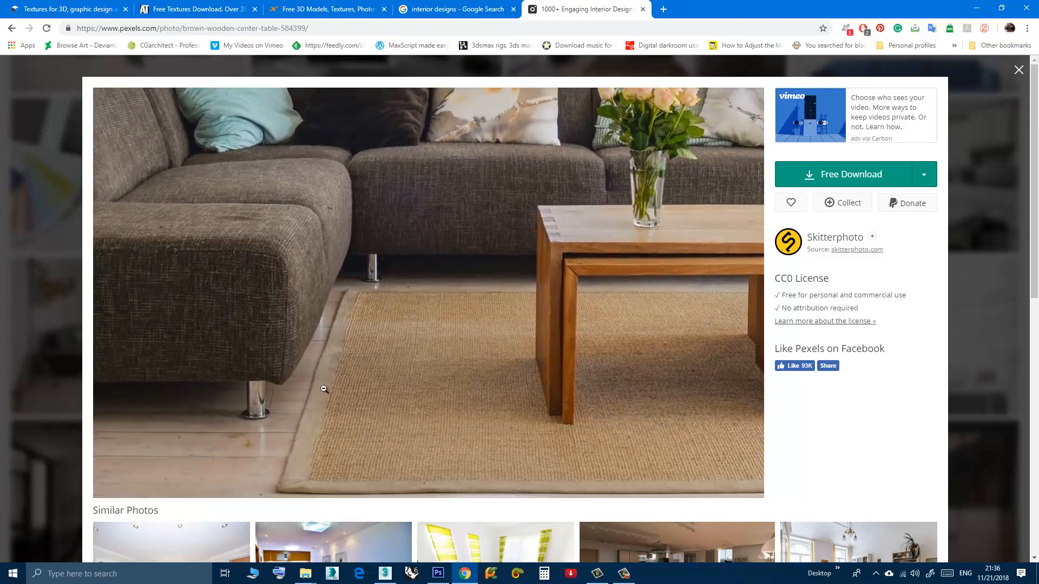
{"action": "left_click", "coordinate": [296, 394]}
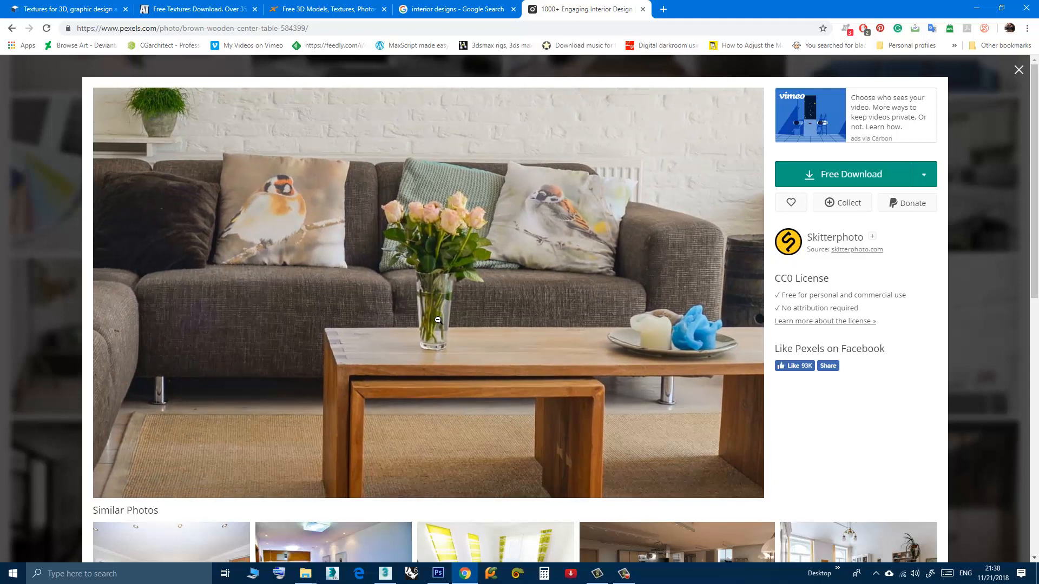
{"action": "left_click", "coordinate": [437, 319]}
{"action": "key", "text": "Escape"}
Switch back to 3ds Max and open the Material Editor beside the drawer carcass.
{"action": "left_click", "coordinate": [380, 568]}
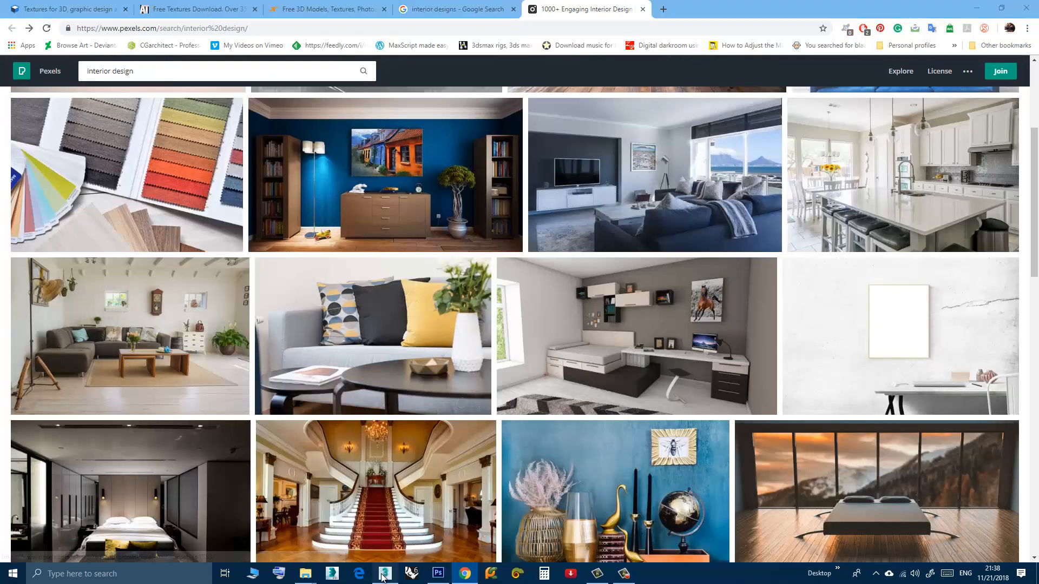
{"action": "middle_click_drag", "start_coordinate": [431, 359], "coordinate": [459, 365]}
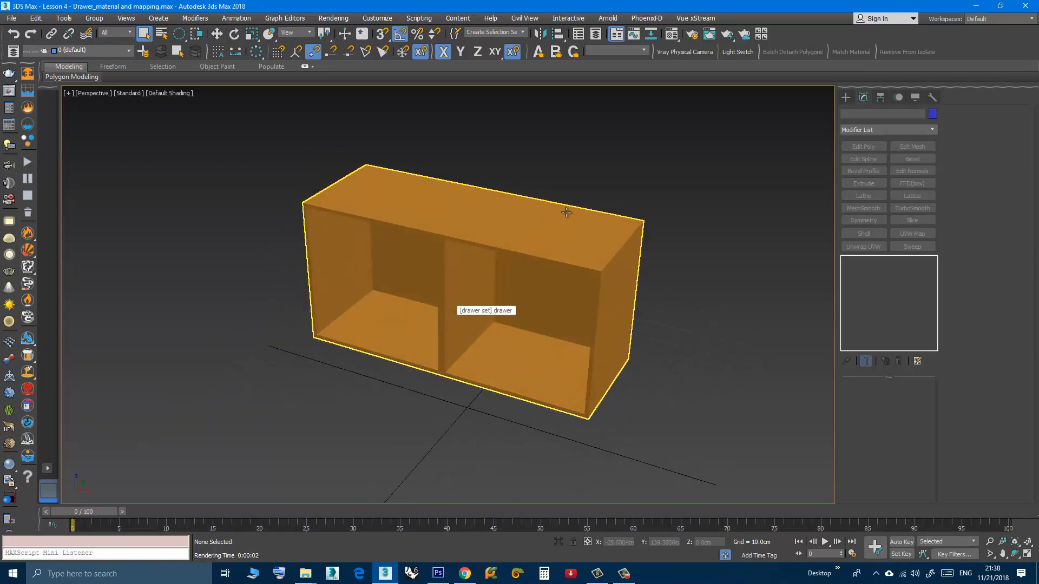
{"action": "middle_click_drag", "start_coordinate": [562, 193], "coordinate": [592, 205]}
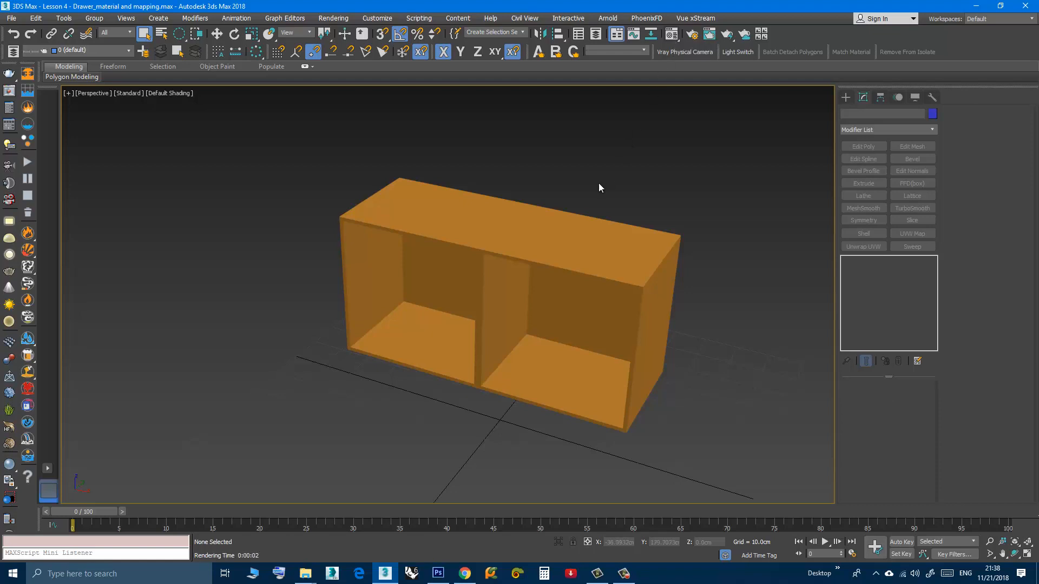
{"action": "middle_click_drag", "start_coordinate": [599, 183], "coordinate": [601, 200]}
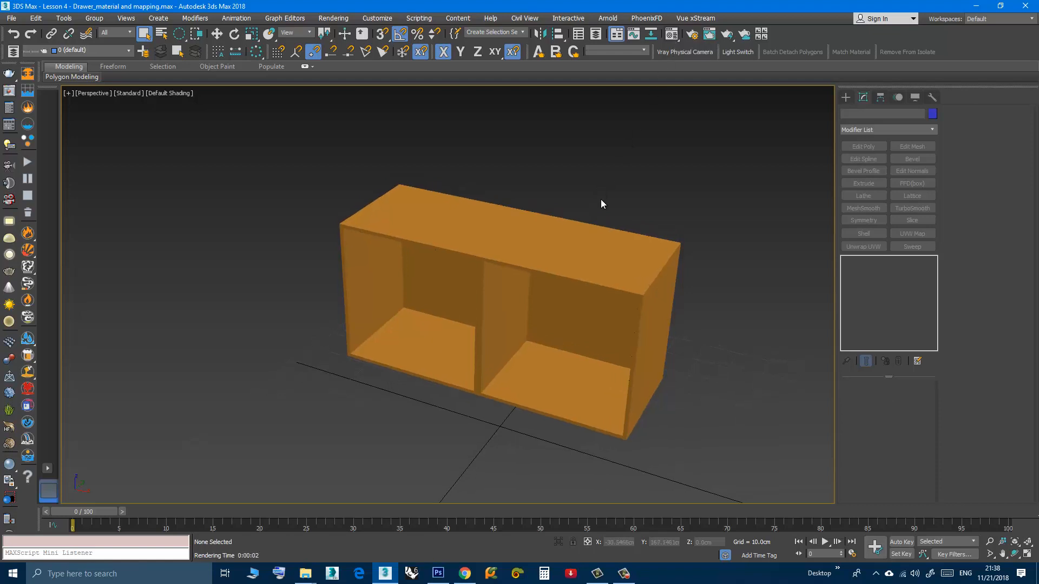
{"action": "key", "text": "m"}
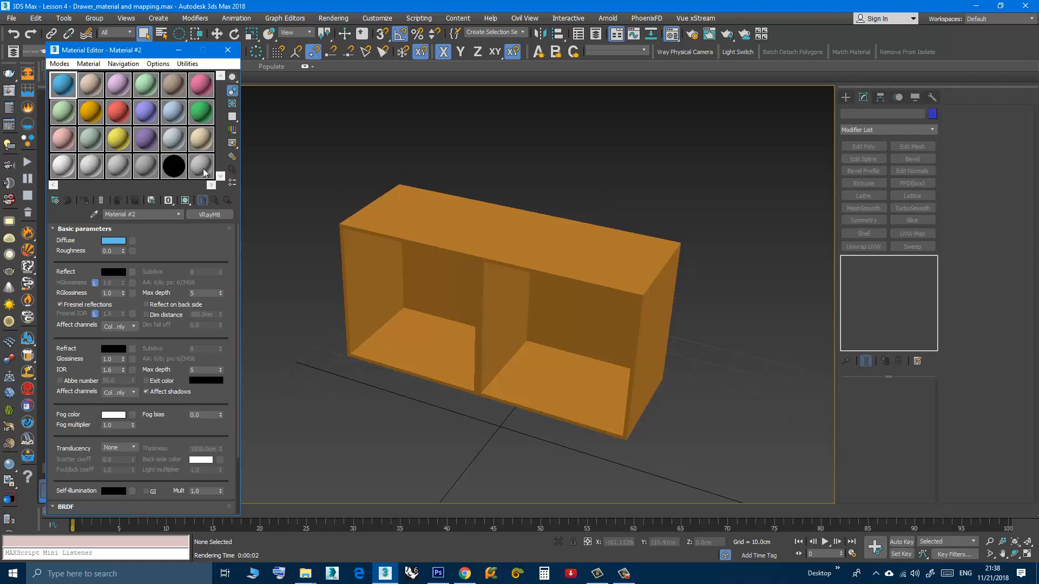
{"action": "left_click_drag", "start_coordinate": [86, 51], "coordinate": [100, 50]}
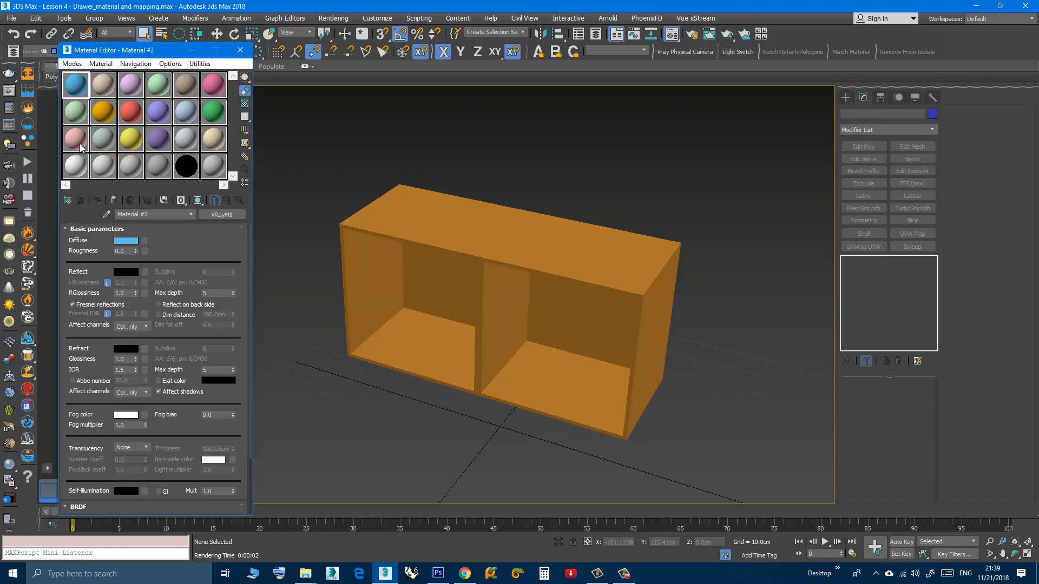
Change the material sample slots to the 3 X 2 layout and return them to 6 X 4.
{"action": "right_click", "coordinate": [71, 85]}
{"action": "left_click", "coordinate": [74, 83]}
{"action": "right_click", "coordinate": [74, 86]}
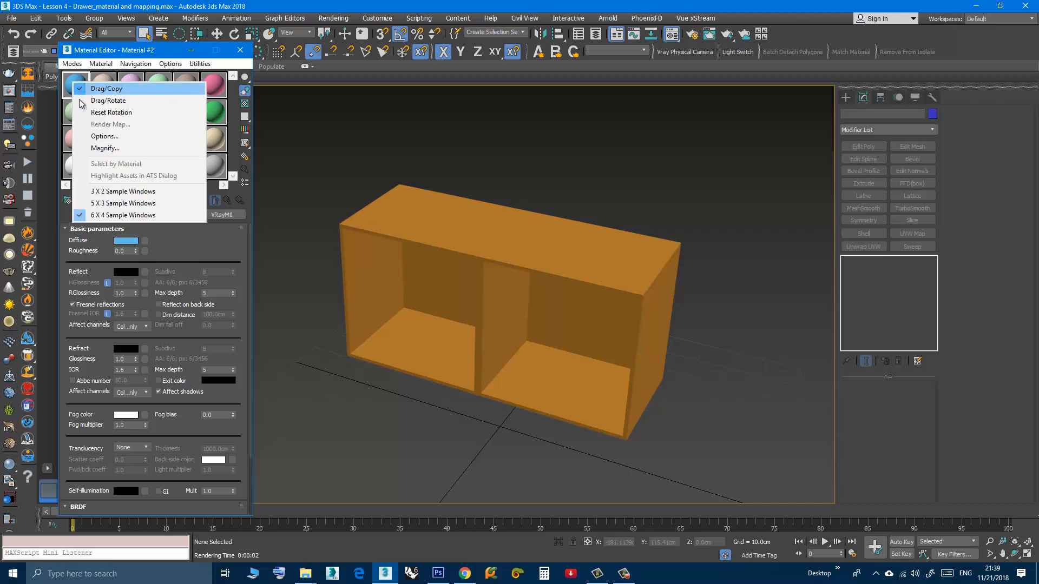
{"action": "left_click", "coordinate": [99, 190]}
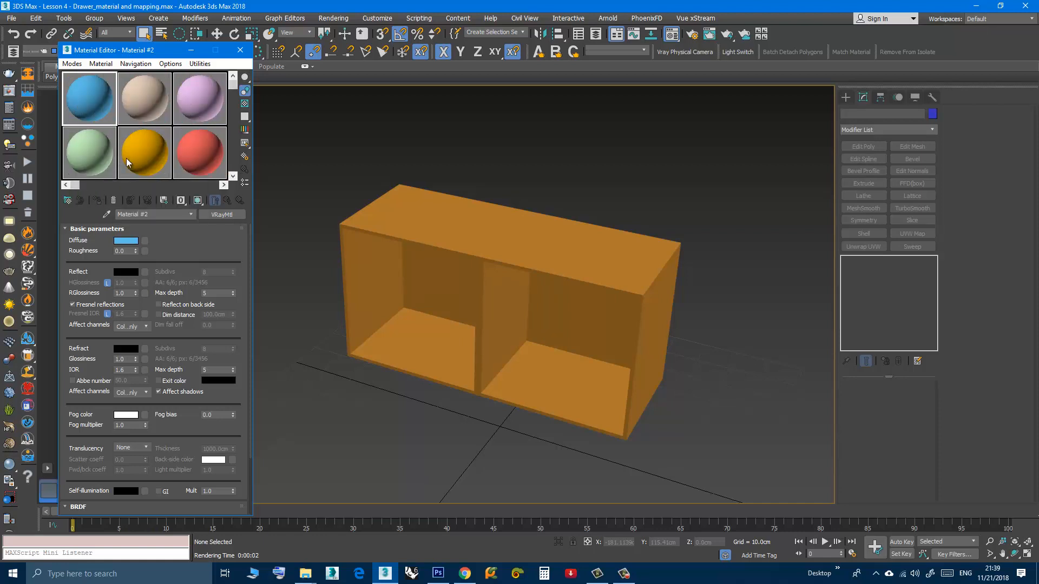
{"action": "right_click", "coordinate": [87, 93]}
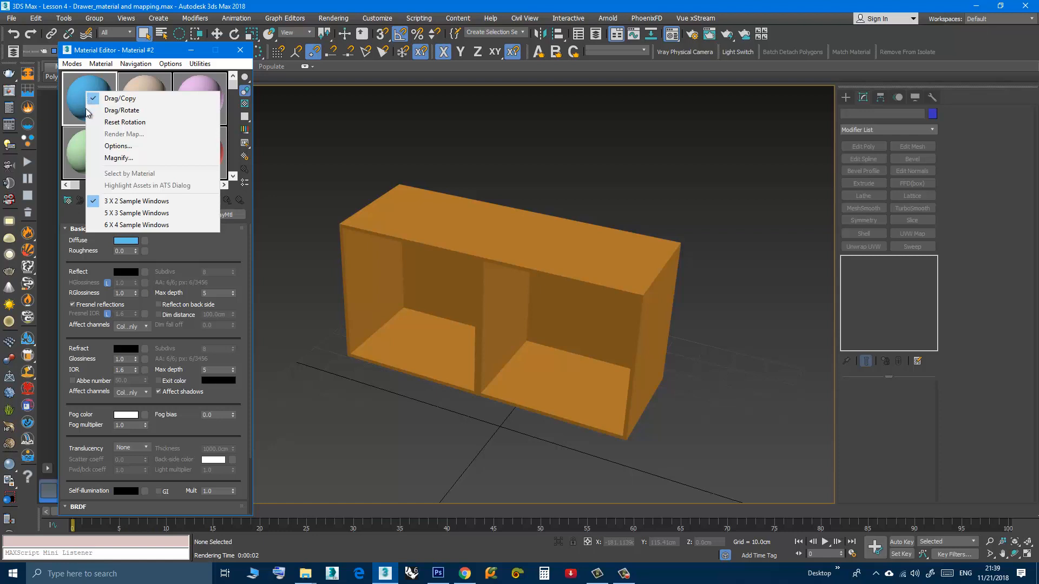
{"action": "left_click", "coordinate": [115, 224]}
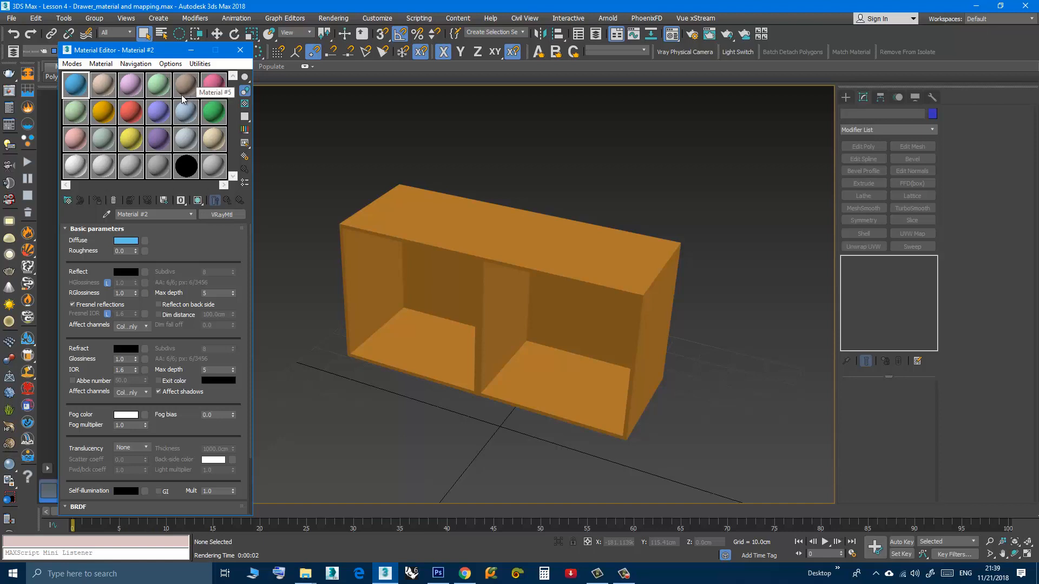
Look at the Slate Material Editor and its node creation options, and return to the Compact Material Editor.
{"action": "left_click", "coordinate": [72, 64]}
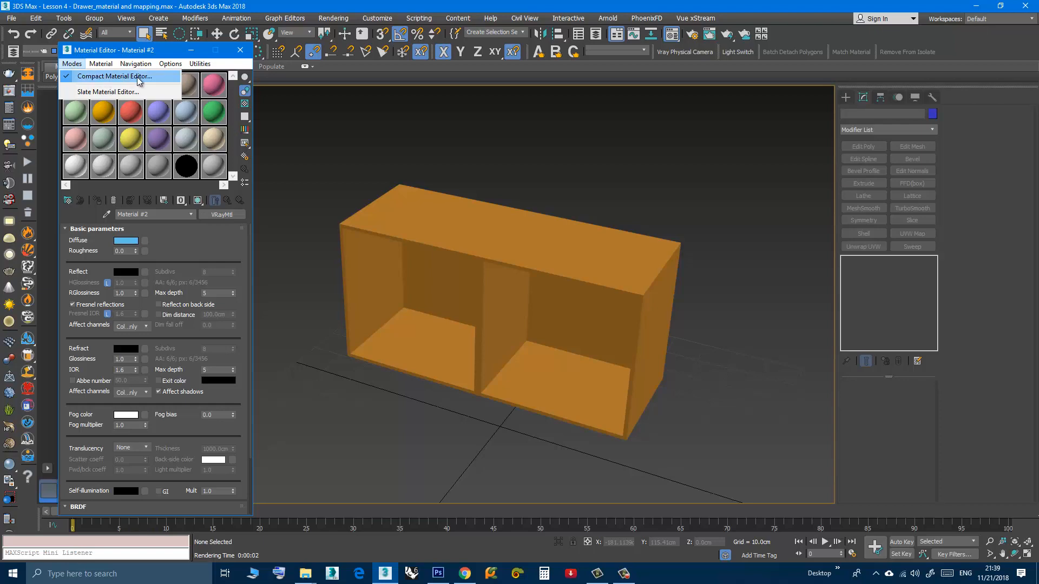
{"action": "left_click", "coordinate": [103, 92]}
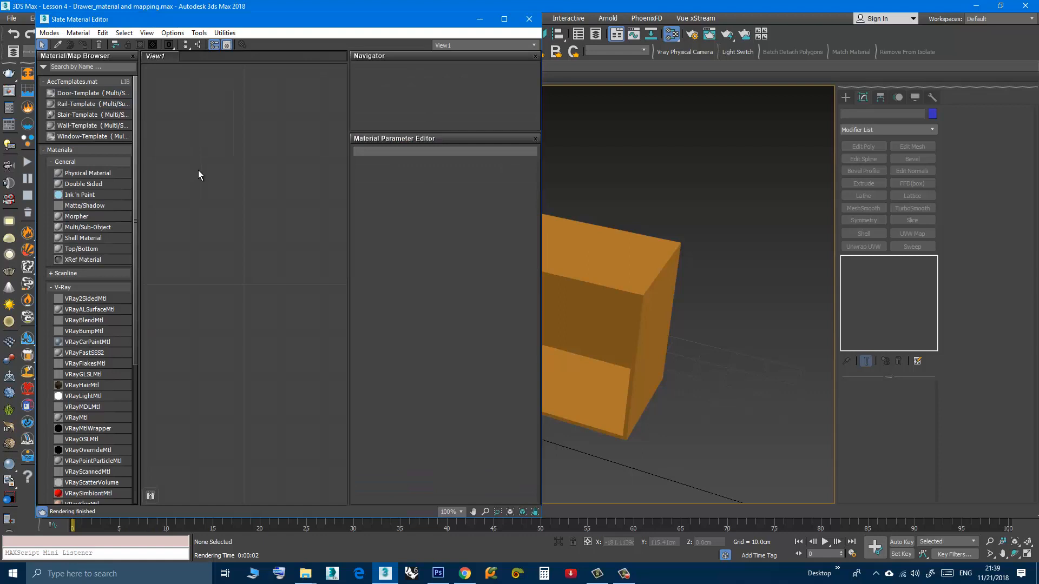
{"action": "right_click", "coordinate": [209, 199]}
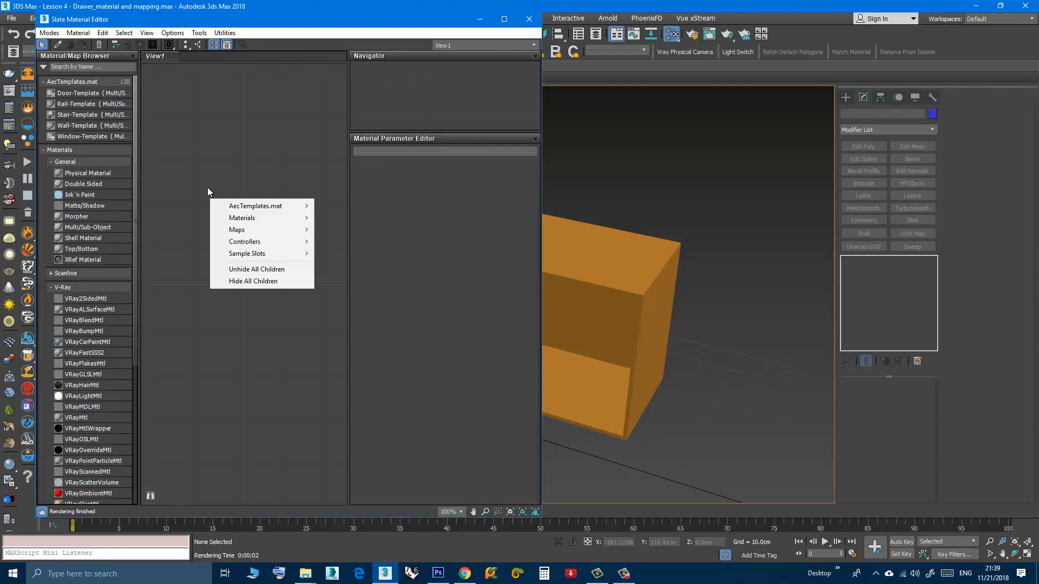
{"action": "left_click", "coordinate": [206, 202]}
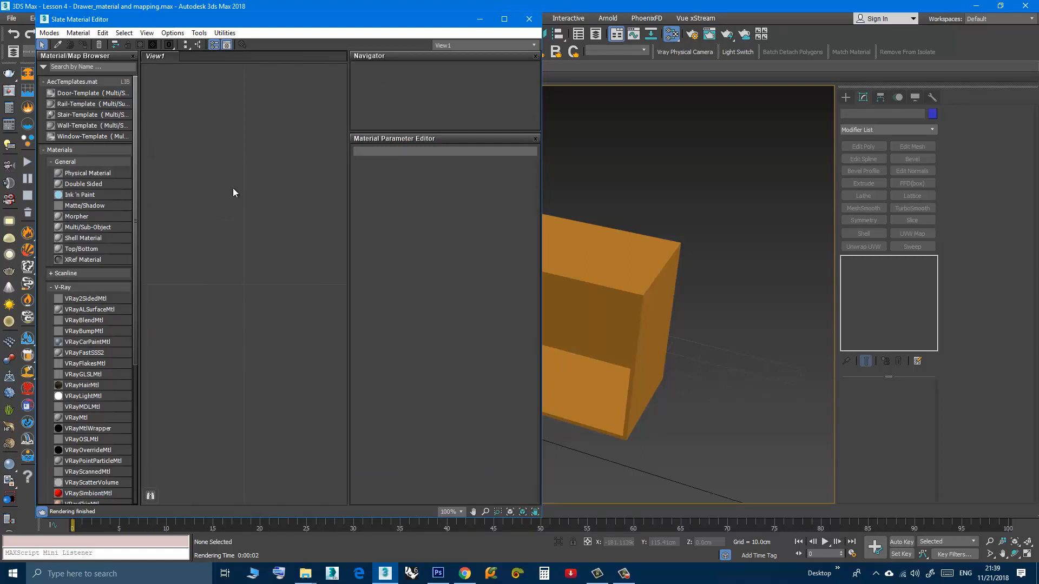
{"action": "mouse_move", "coordinate": [236, 22]}
{"action": "left_mouse_down"}
{"action": "mouse_move", "coordinate": [221, 24]}
{"action": "mouse_move", "coordinate": [231, 33]}
{"action": "left_mouse_up"}
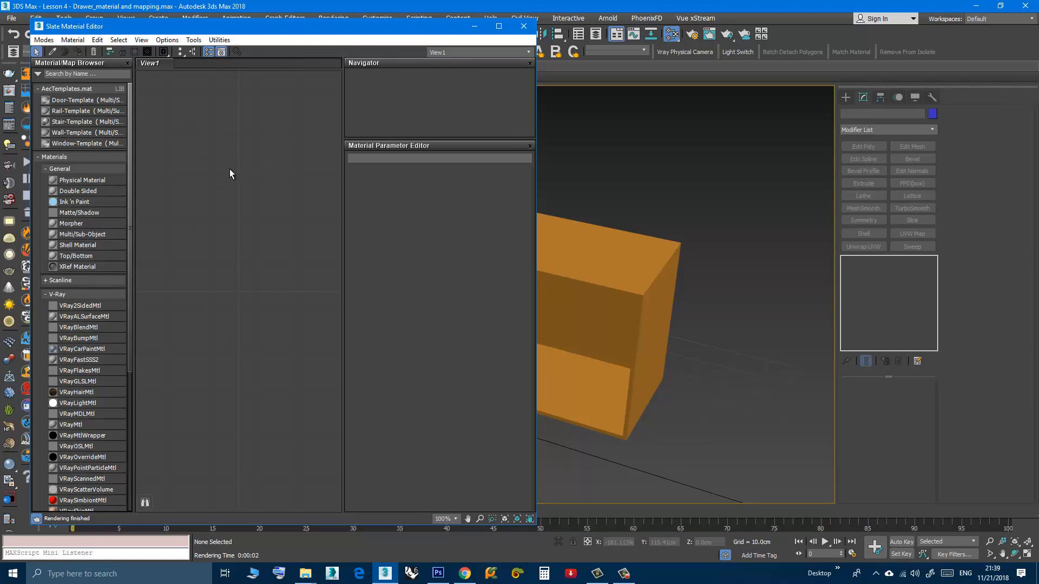
{"action": "left_click", "coordinate": [43, 40]}
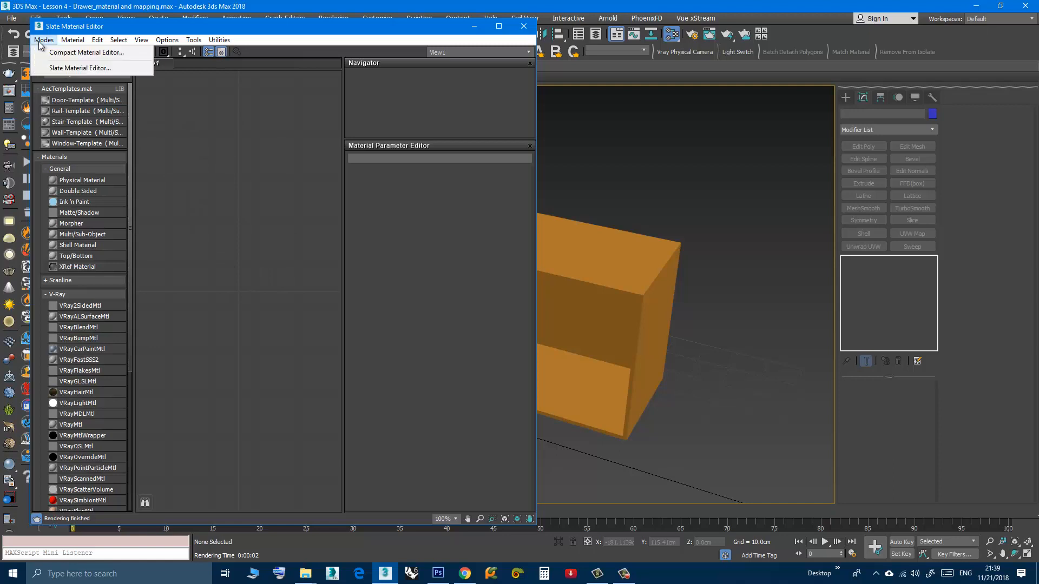
{"action": "left_click", "coordinate": [107, 54]}
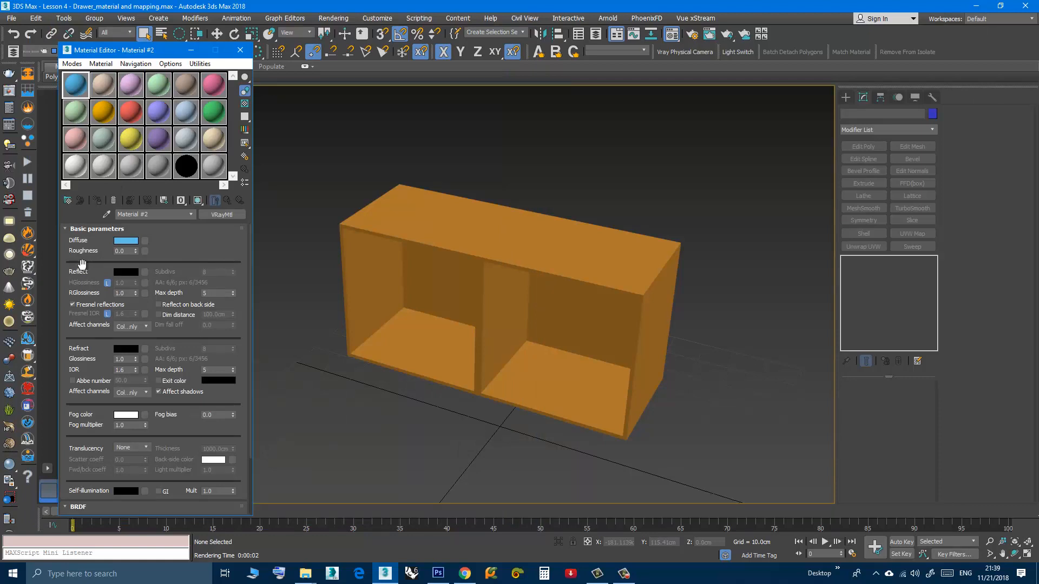
Select the Standard material in the last sample slot and expand its Maps list.
{"action": "middle_click_drag", "start_coordinate": [460, 348], "coordinate": [451, 336]}
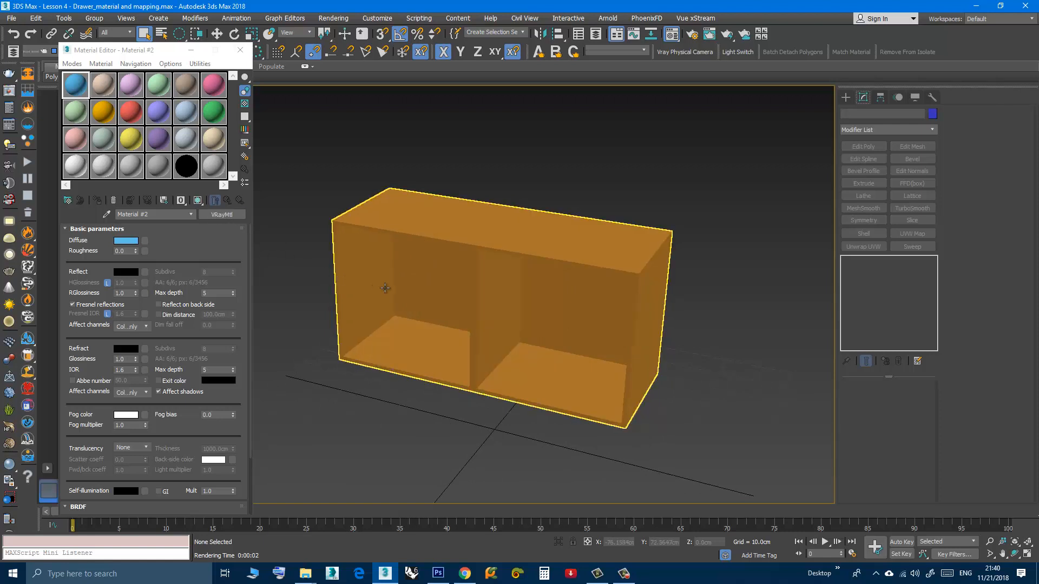
{"action": "middle_click_drag", "start_coordinate": [395, 301], "coordinate": [391, 289], "text": "alt"}
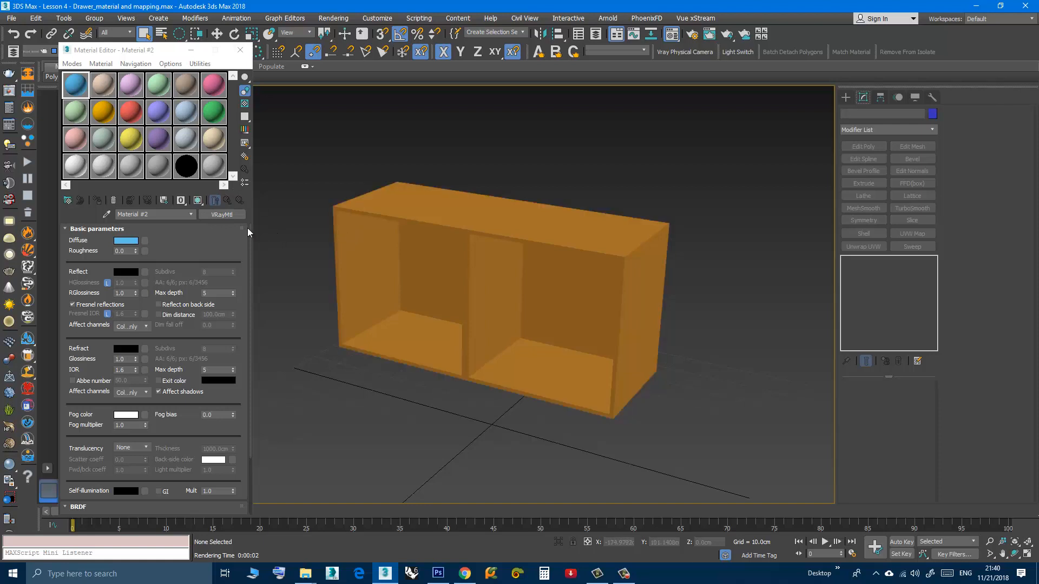
{"action": "left_click", "coordinate": [217, 174]}
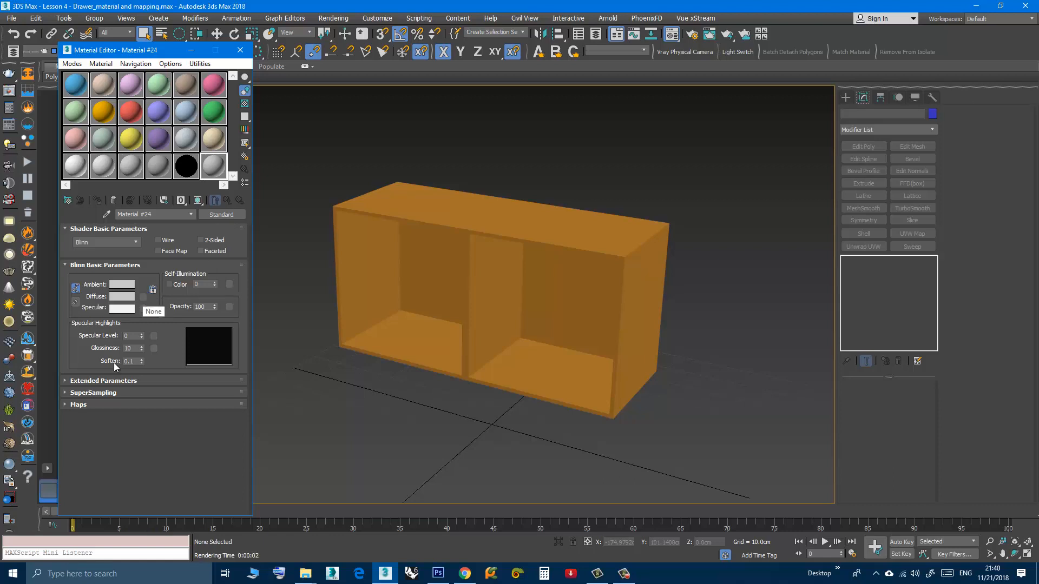
{"action": "left_click", "coordinate": [66, 404]}
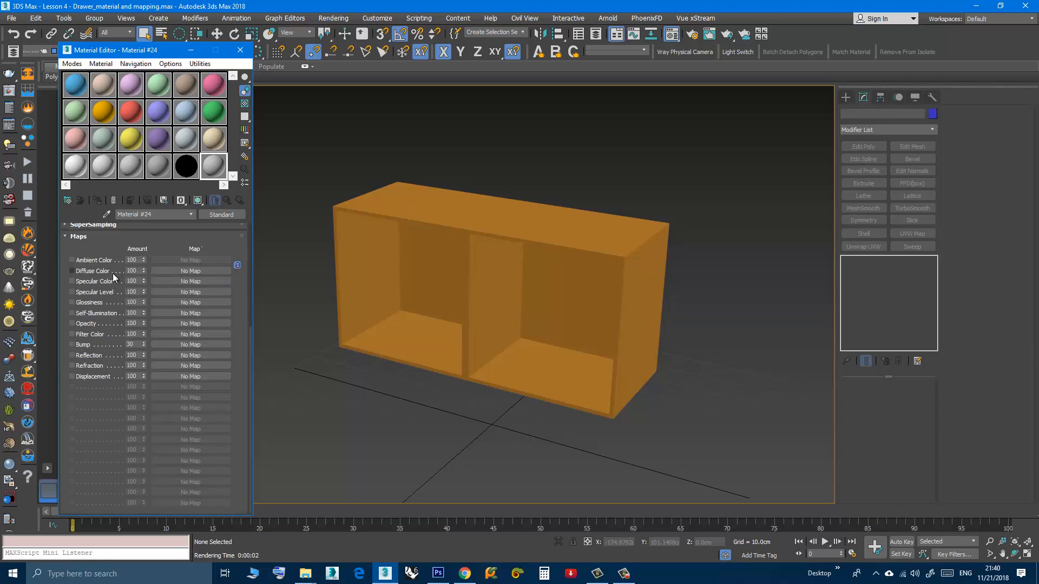
Examine the parameters of the black Standard Surface sample and the blue VRayMtl sample, and move the Material Editor clear of the model.
{"action": "left_click", "coordinate": [195, 167]}
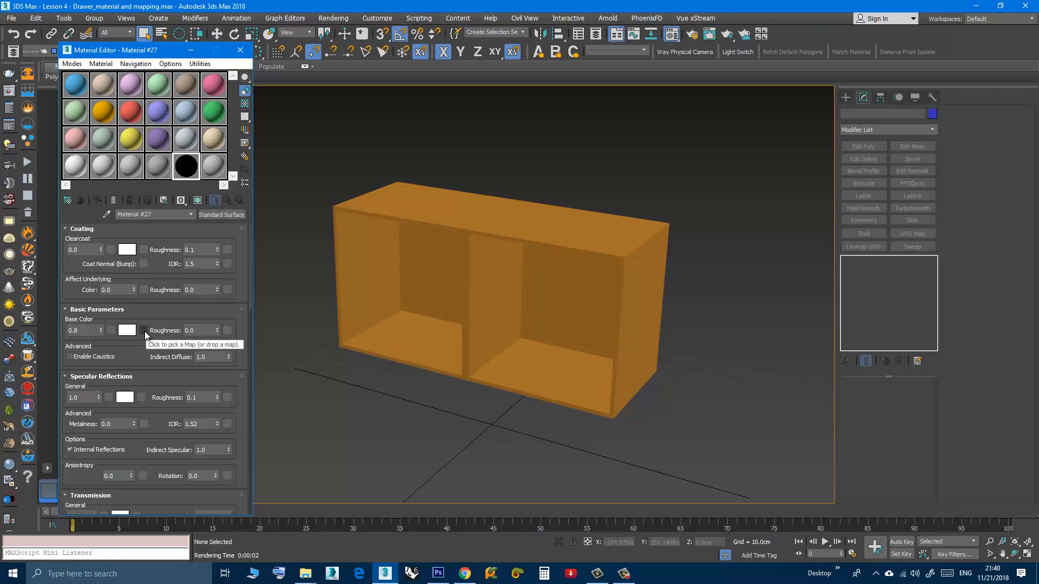
{"action": "left_click", "coordinate": [76, 85]}
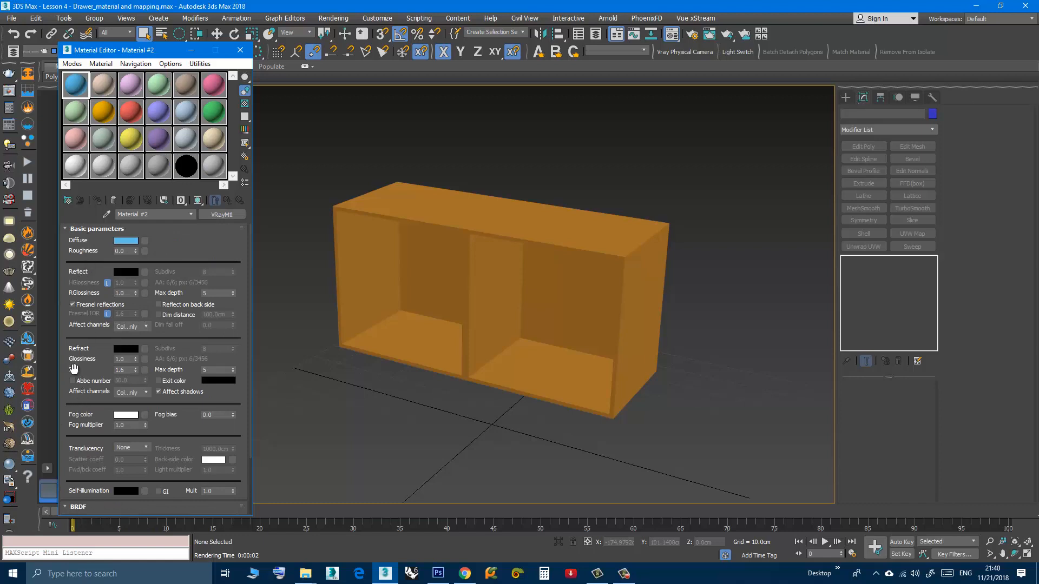
{"action": "scroll", "coordinate": [69, 313], "scroll_direction": "down", "scroll_amount": 2}
{"action": "scroll", "coordinate": [70, 316], "scroll_direction": "up", "scroll_amount": 2}
{"action": "left_click_drag", "start_coordinate": [113, 51], "coordinate": [80, 48]}
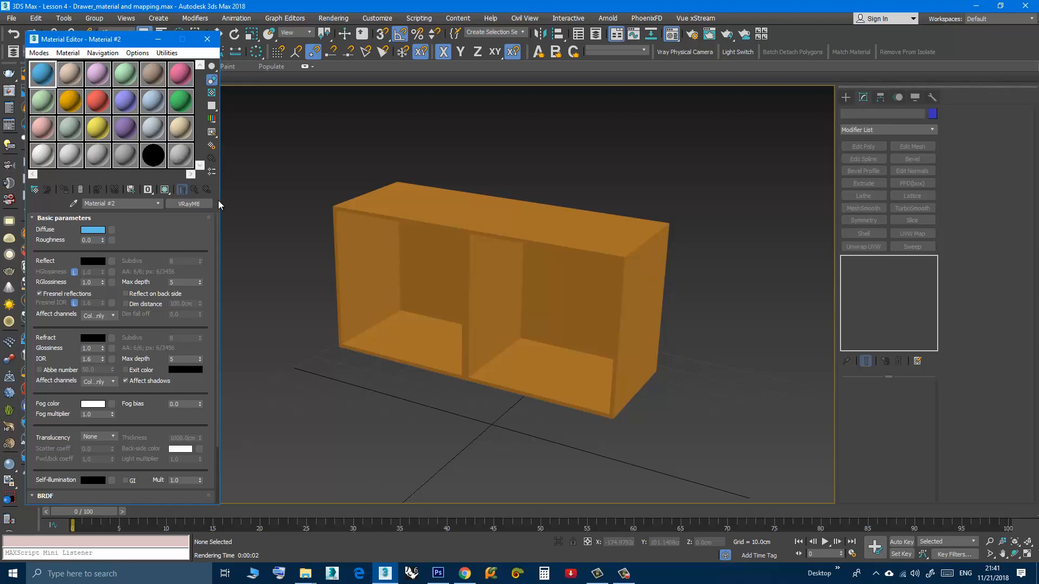
Select the drawer carcass and assign the blue VRayMtl material, Material #2, to it.
{"action": "left_click", "coordinate": [464, 221]}
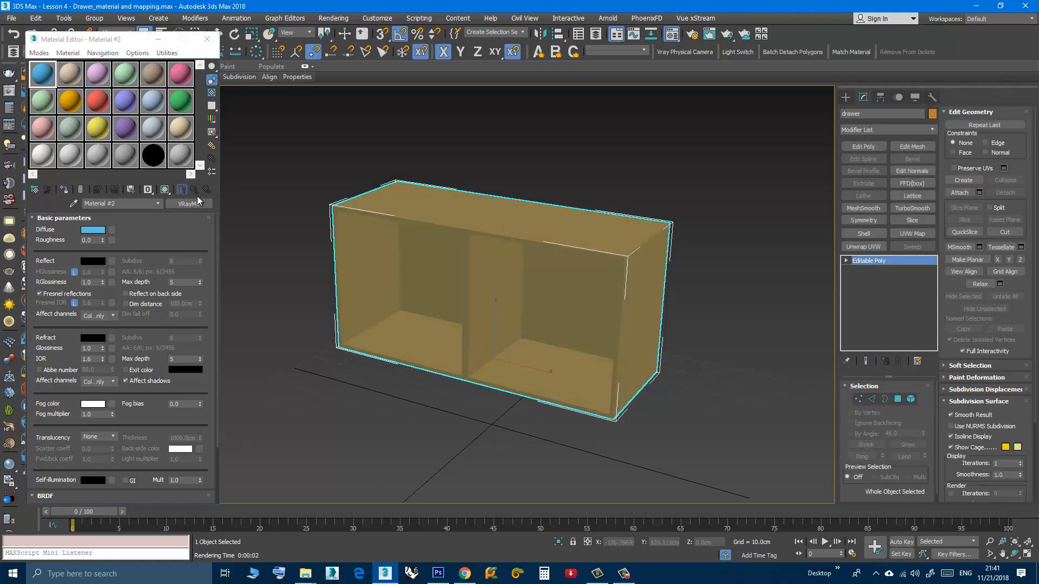
{"action": "left_click", "coordinate": [43, 76]}
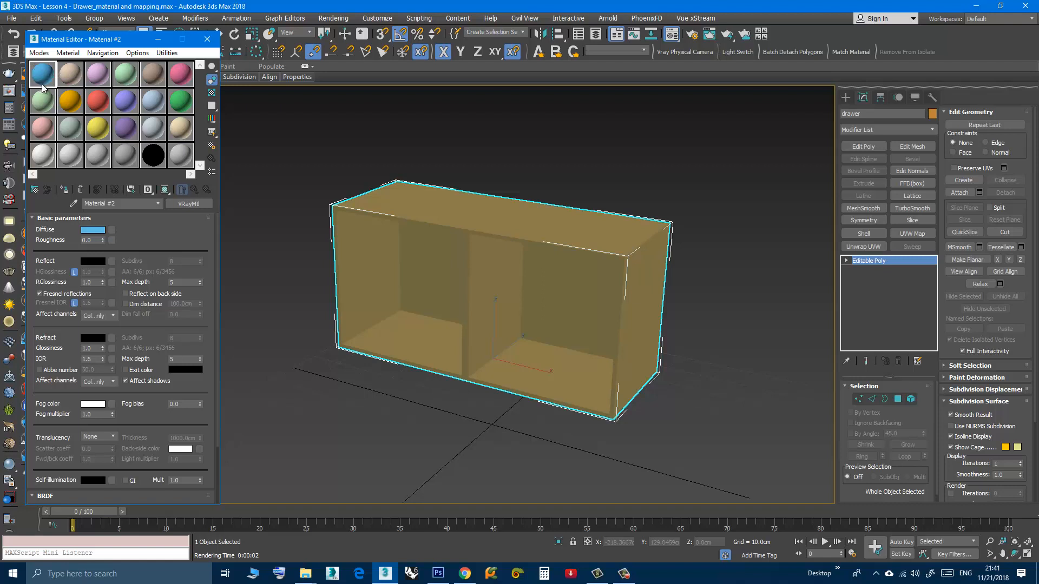
{"action": "left_click", "coordinate": [63, 189]}
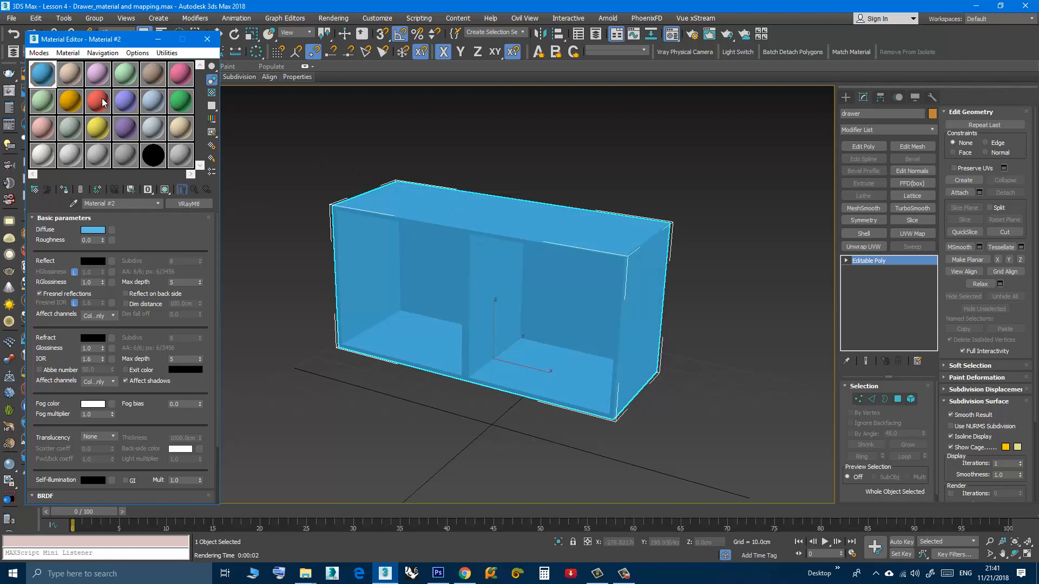
Apply the light green Material #4 from its sample slot directly onto the drawer carcass.
{"action": "left_click", "coordinate": [126, 77]}
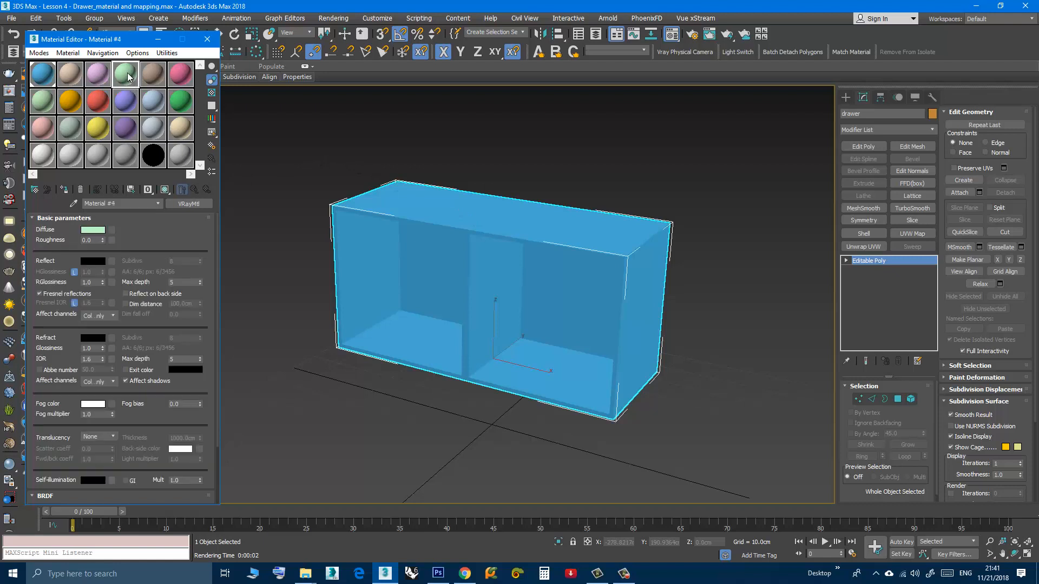
{"action": "left_click_drag", "start_coordinate": [127, 76], "coordinate": [358, 202]}
{"action": "left_click_drag", "start_coordinate": [442, 216], "coordinate": [442, 214]}
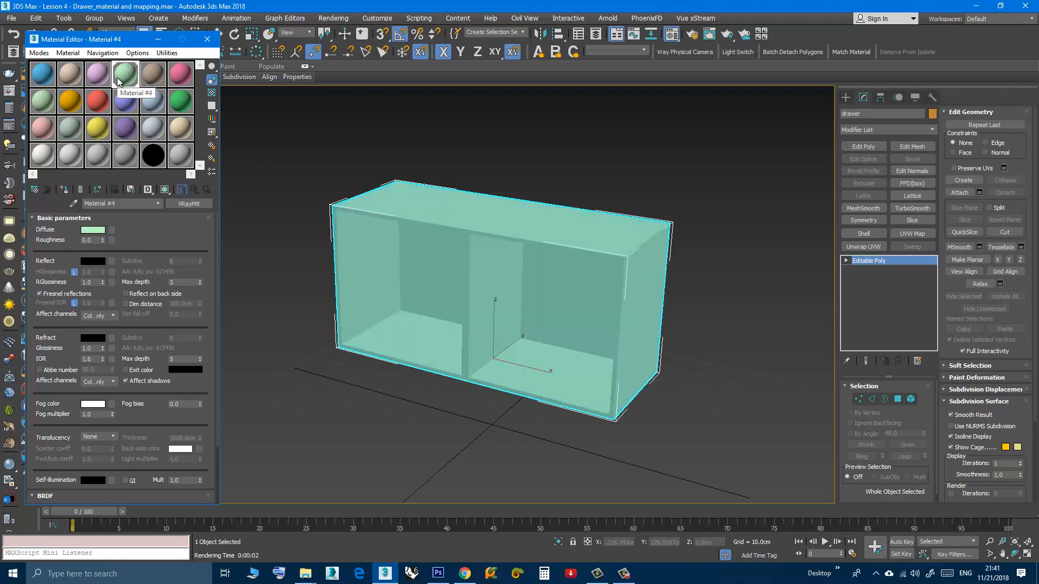
Reapply the blue Material #2 from its sample slot onto the drawer carcass and deselect the object.
{"action": "left_click", "coordinate": [46, 76]}
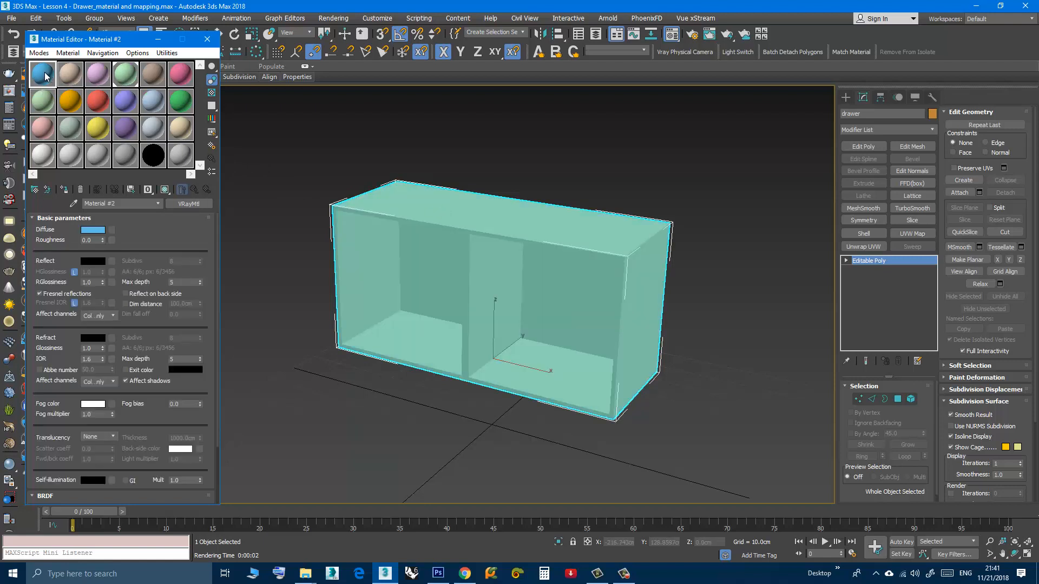
{"action": "left_click_drag", "start_coordinate": [46, 75], "coordinate": [413, 222]}
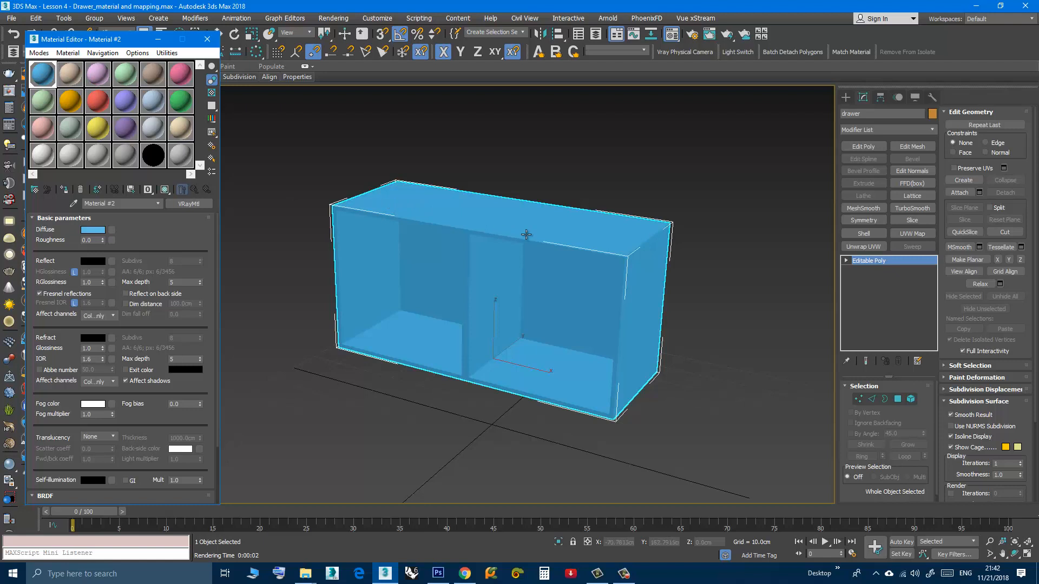
{"action": "left_click", "coordinate": [304, 308]}
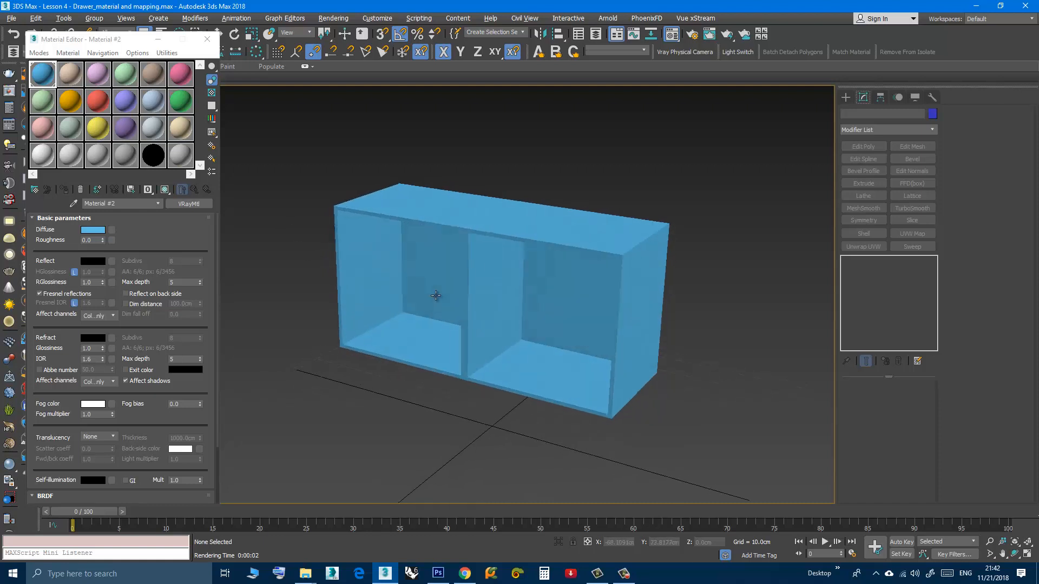
{"action": "middle_click_drag", "start_coordinate": [437, 306], "coordinate": [424, 281]}
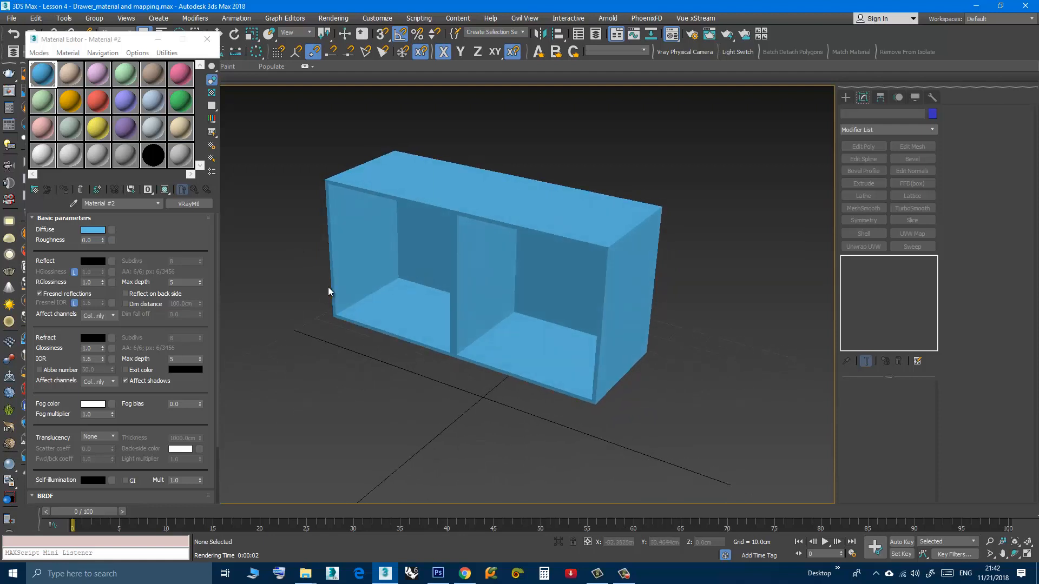
{"action": "mouse_move", "coordinate": [389, 290]}
{"action": "middle_mouse_down"}
{"action": "mouse_move", "coordinate": [378, 295]}
{"action": "mouse_move", "coordinate": [382, 271]}
{"action": "mouse_move", "coordinate": [380, 295]}
{"action": "middle_mouse_up"}
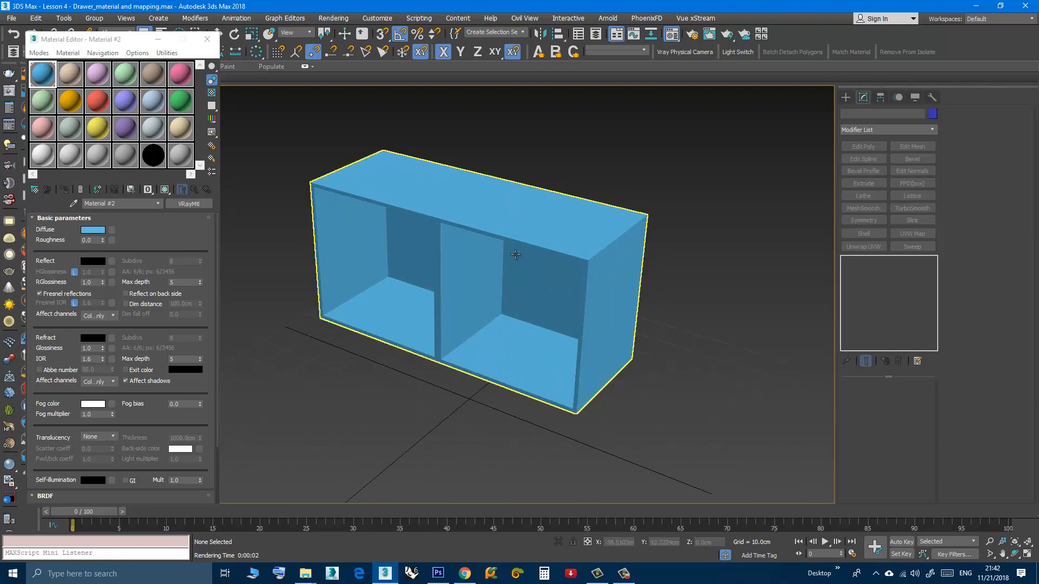
{"action": "middle_click_drag", "start_coordinate": [402, 263], "coordinate": [405, 261], "text": "alt"}
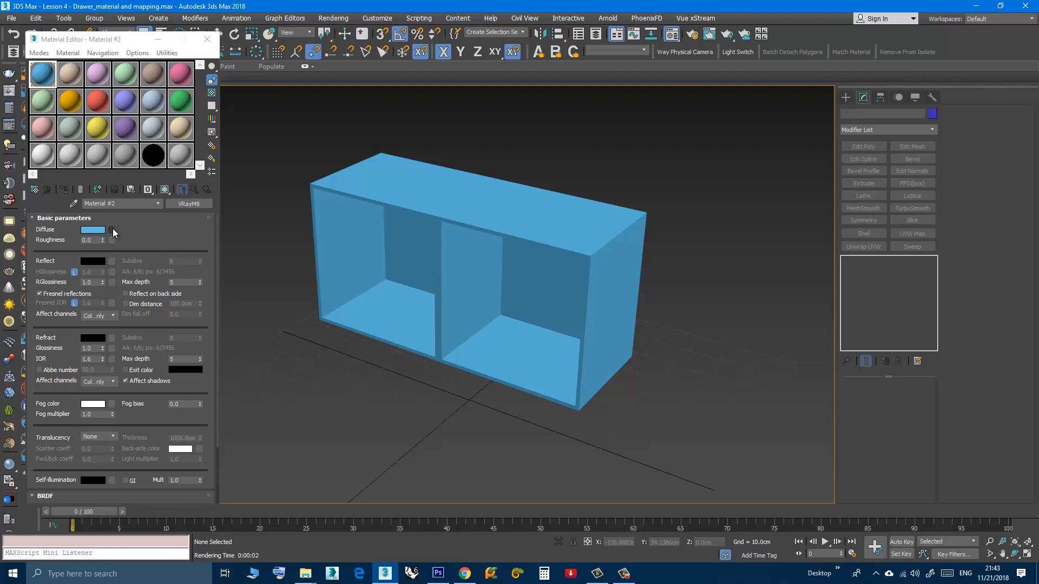
Change the diffuse color of Material #2 to a dark teal, about RGB 29, 124, 116.
{"action": "left_click", "coordinate": [90, 232]}
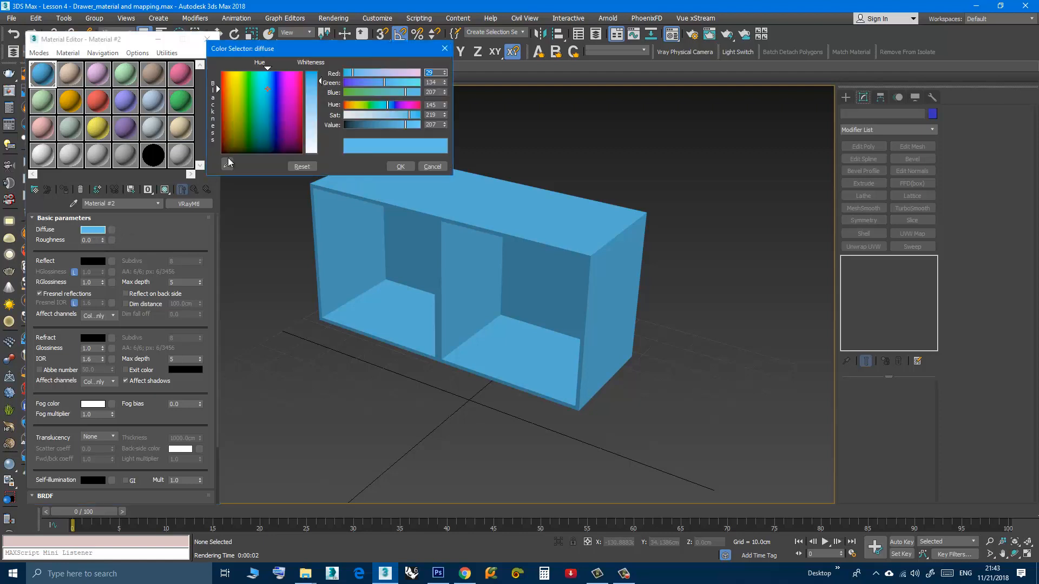
{"action": "mouse_move", "coordinate": [271, 99]}
{"action": "left_mouse_down"}
{"action": "mouse_move", "coordinate": [216, 93]}
{"action": "mouse_move", "coordinate": [261, 119]}
{"action": "left_mouse_up"}
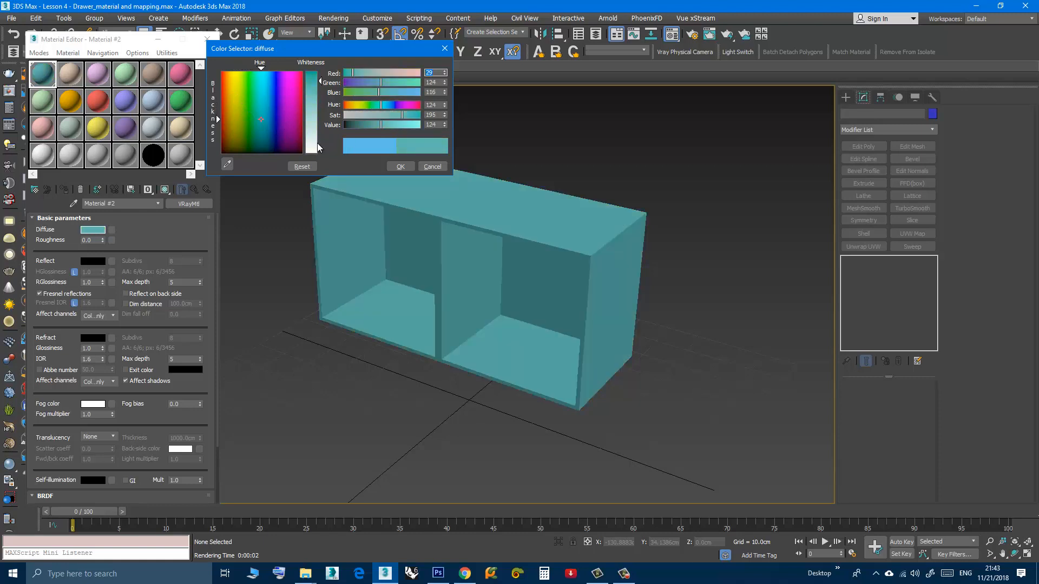
{"action": "left_click", "coordinate": [399, 167]}
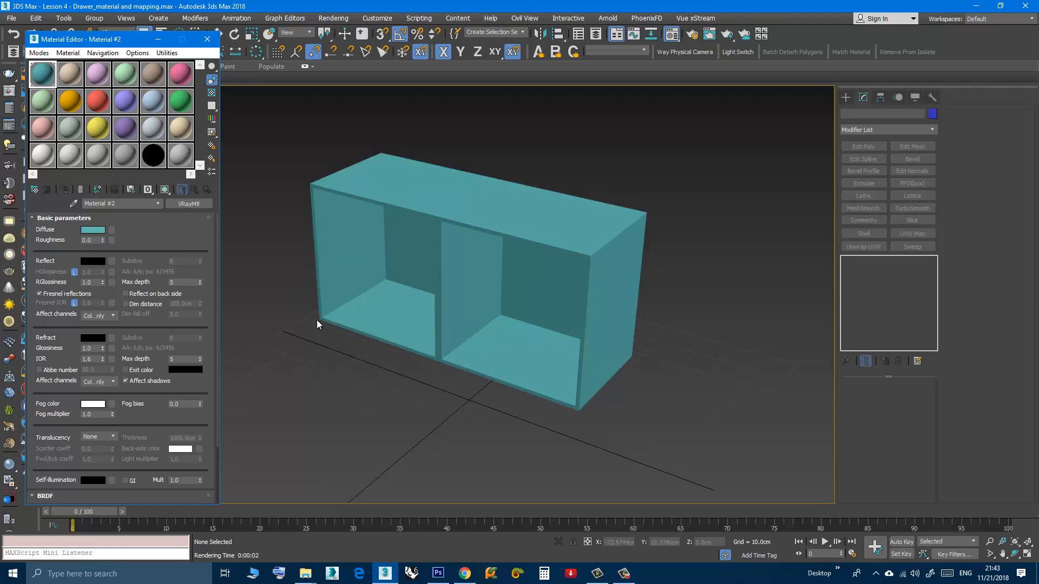
{"action": "mouse_move", "coordinate": [333, 333]}
{"action": "middle_mouse_down"}
{"action": "mouse_move", "coordinate": [325, 320]}
{"action": "mouse_move", "coordinate": [327, 331]}
{"action": "middle_mouse_up"}
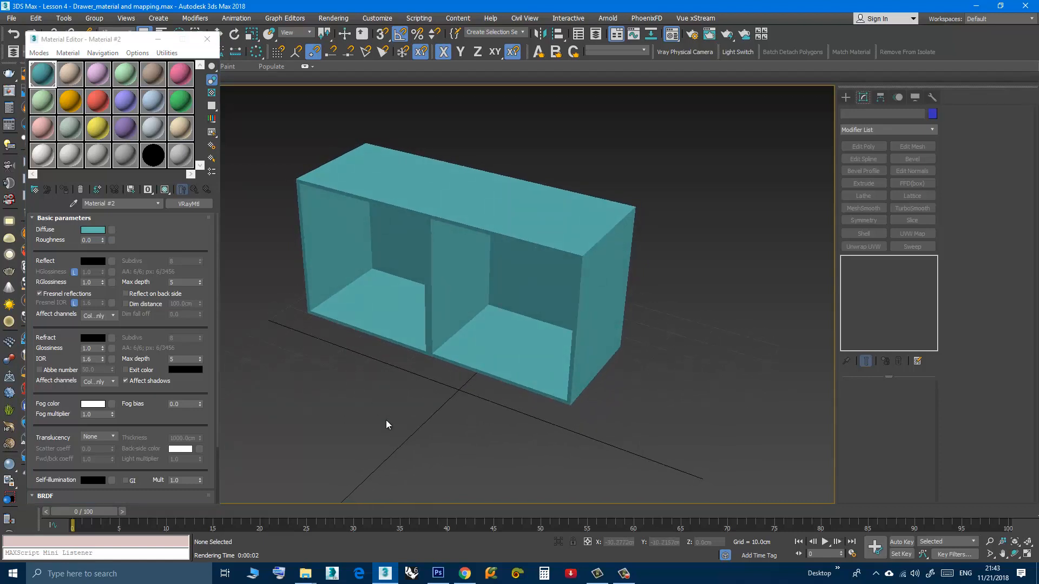
Switch to Chrome, show the textures.com home page, and search Google for cgtextures in a new tab.
{"action": "left_click", "coordinate": [465, 573]}
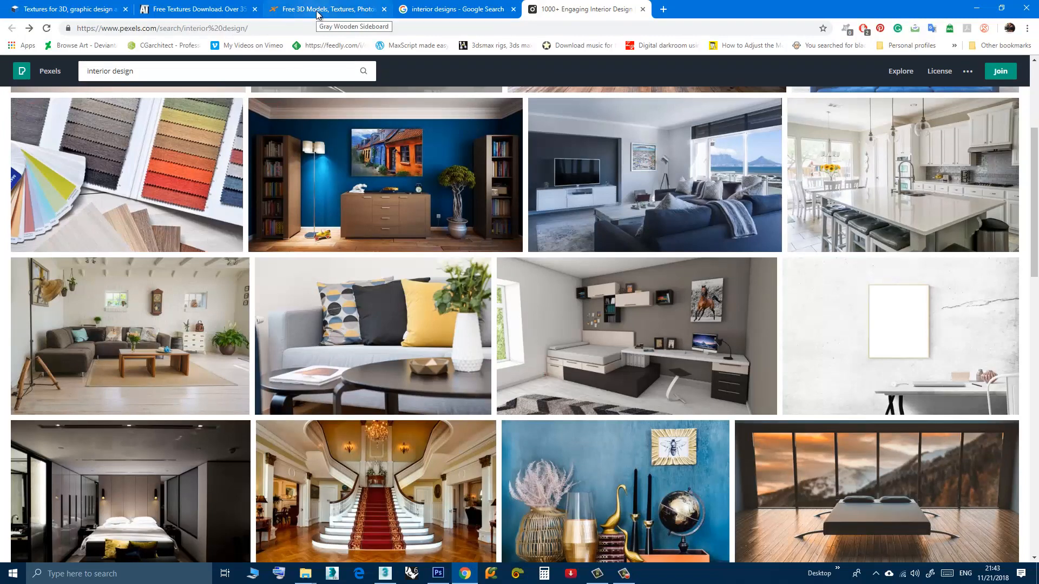
{"action": "left_click", "coordinate": [61, 12]}
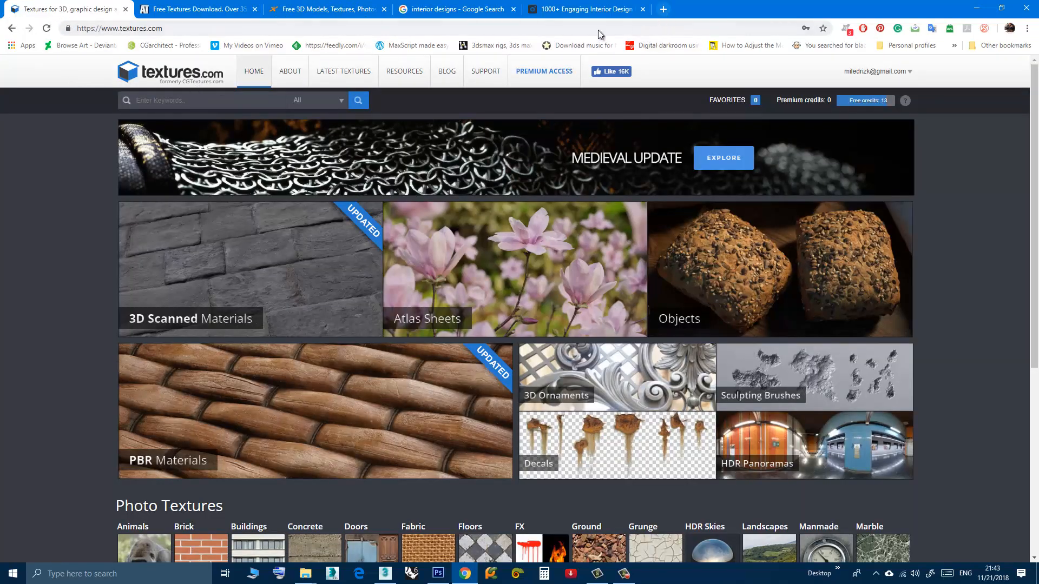
{"action": "left_click", "coordinate": [158, 28]}
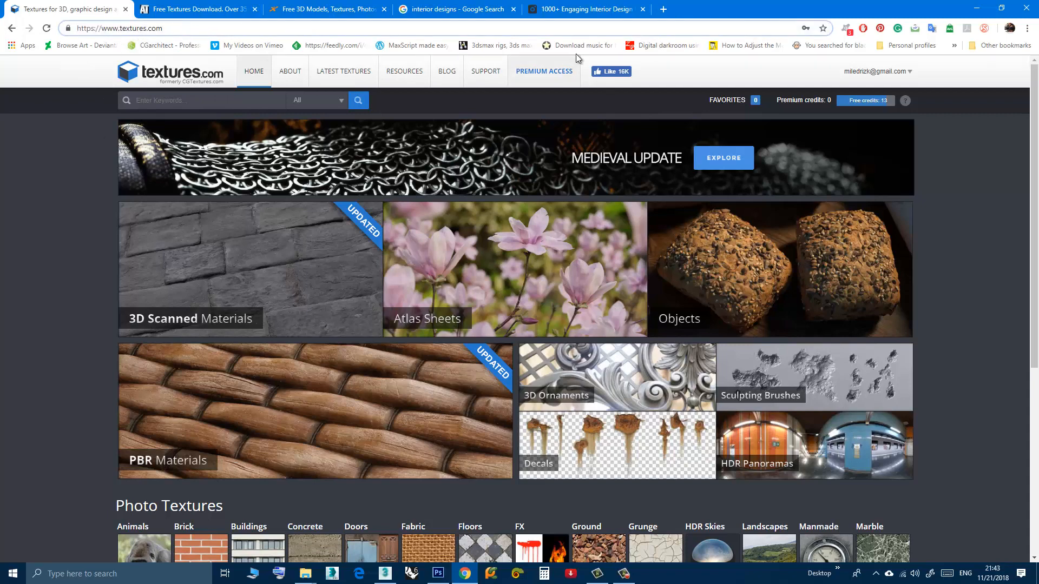
{"action": "left_click", "coordinate": [663, 9]}
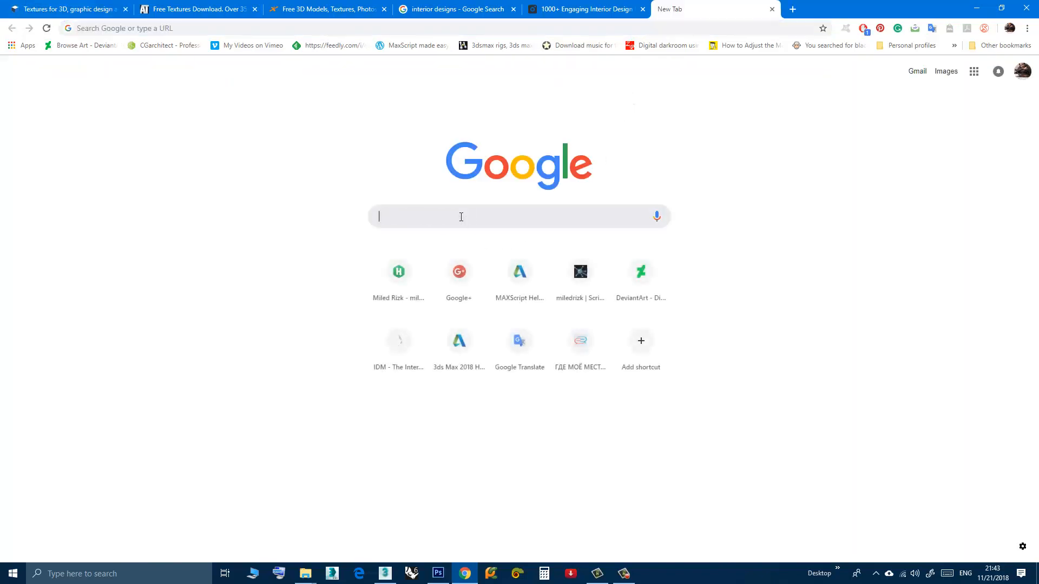
{"action": "type", "text": "cgtexture"}
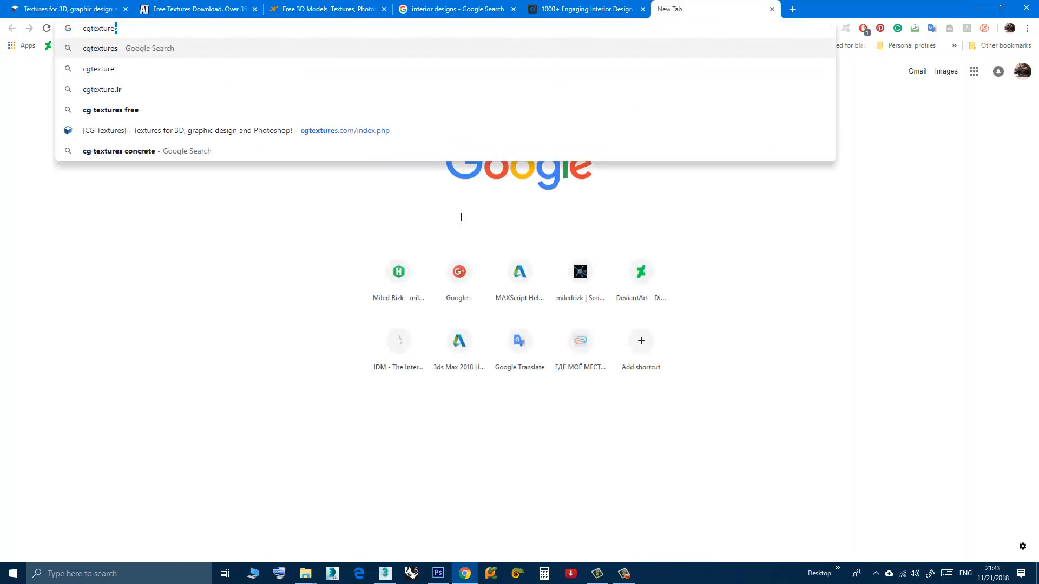
{"action": "key", "text": "Return"}
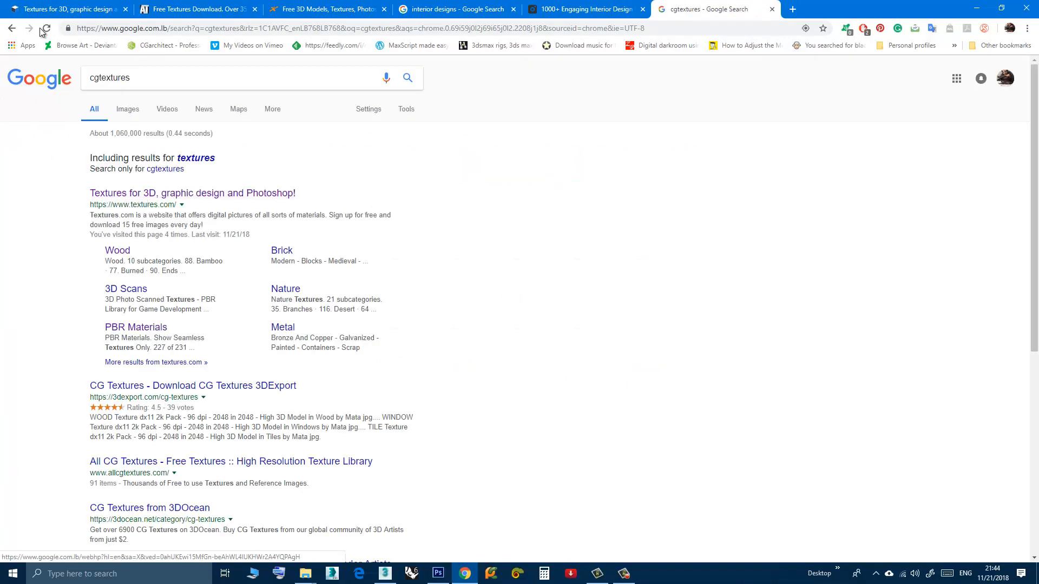
Return to the textures.com page and open the Wood category of its photo textures.
{"action": "left_click", "coordinate": [67, 9]}
{"action": "scroll", "coordinate": [257, 265], "scroll_direction": "down", "scroll_amount": 5}
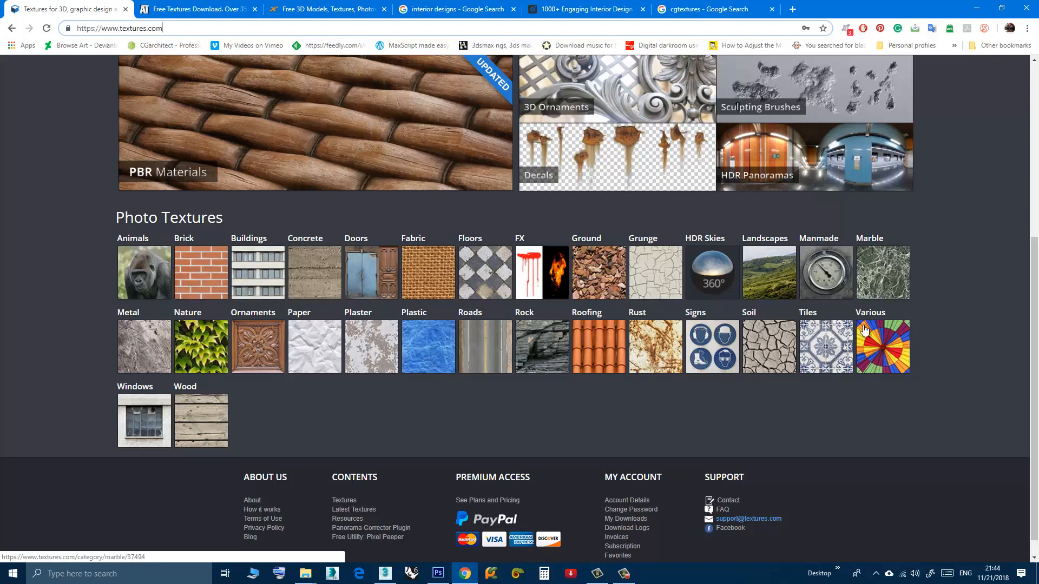
{"action": "left_click", "coordinate": [194, 415]}
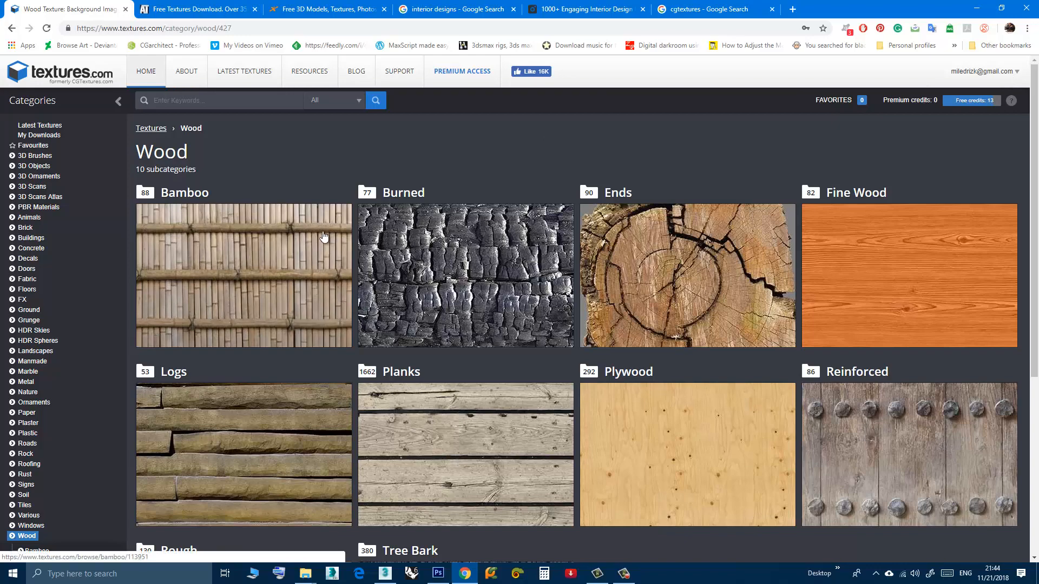
{"action": "scroll", "coordinate": [290, 239], "scroll_direction": "down", "scroll_amount": 2}
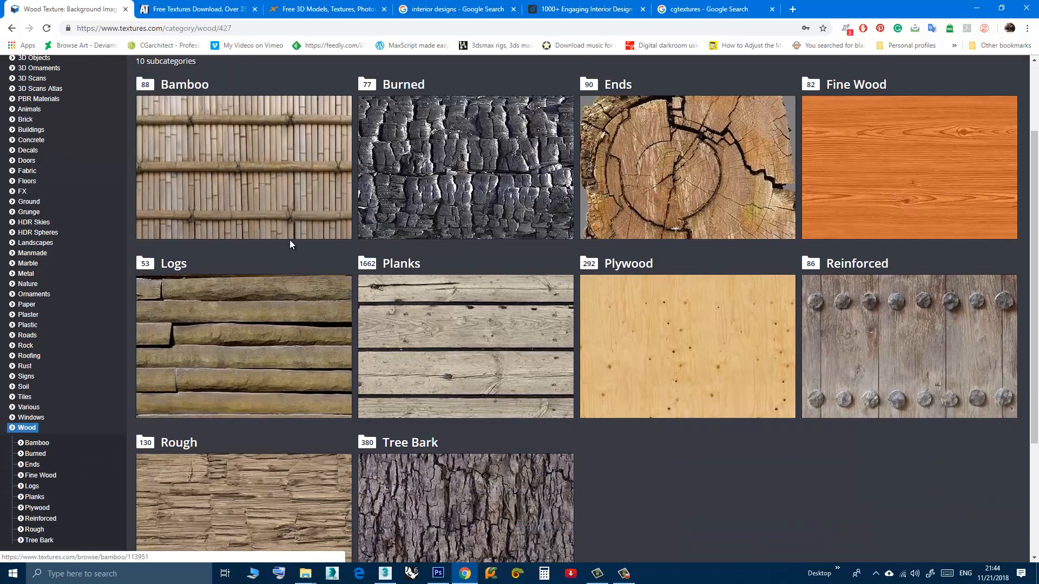
{"action": "scroll", "coordinate": [290, 241], "scroll_direction": "up", "scroll_amount": 1}
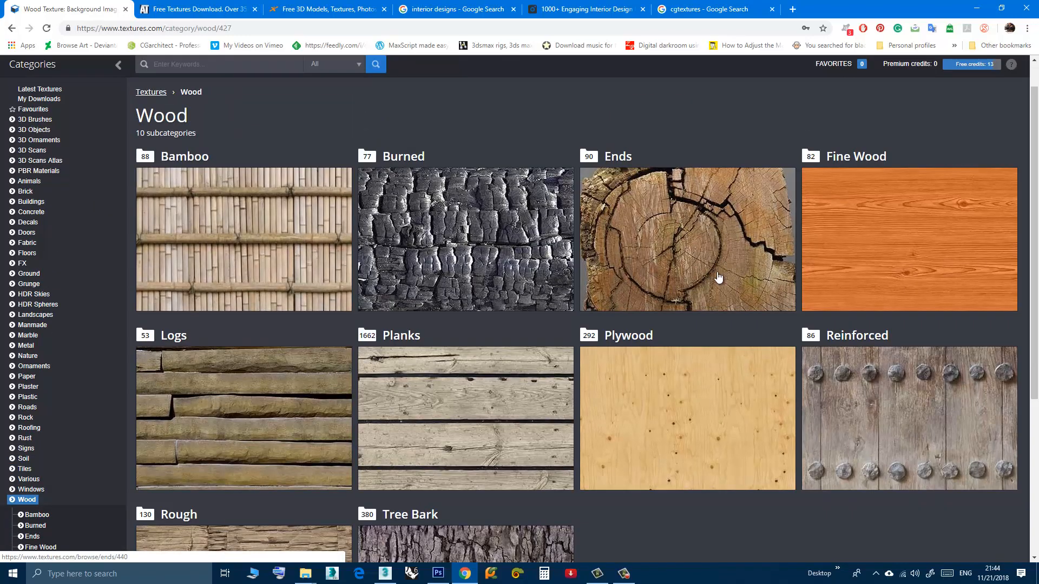
Browse the Fine Wood subcategory and open the Closeup Bamboo Cutting Board texture page.
{"action": "left_click", "coordinate": [911, 227]}
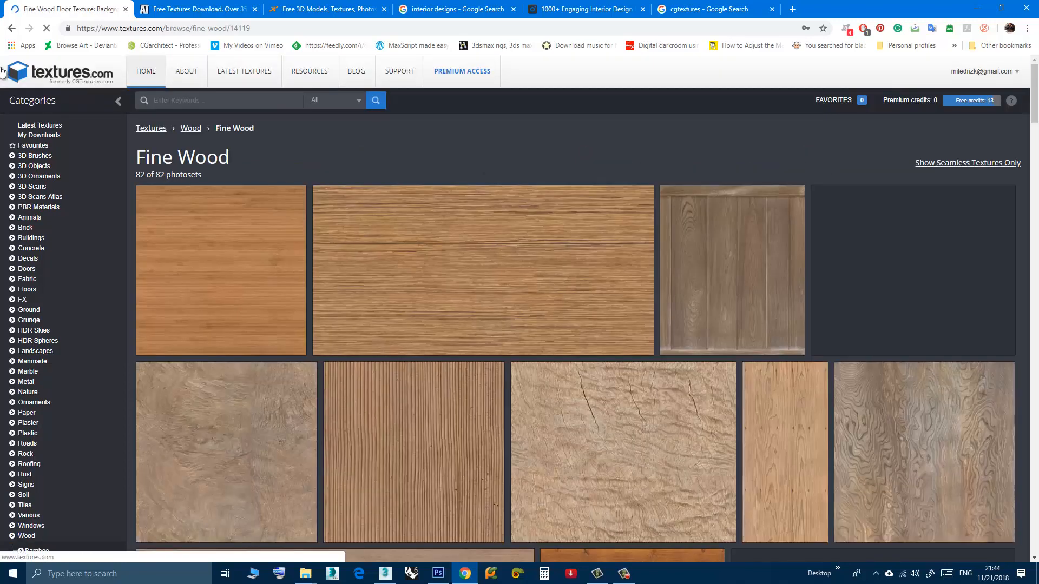
{"action": "left_click", "coordinate": [12, 27]}
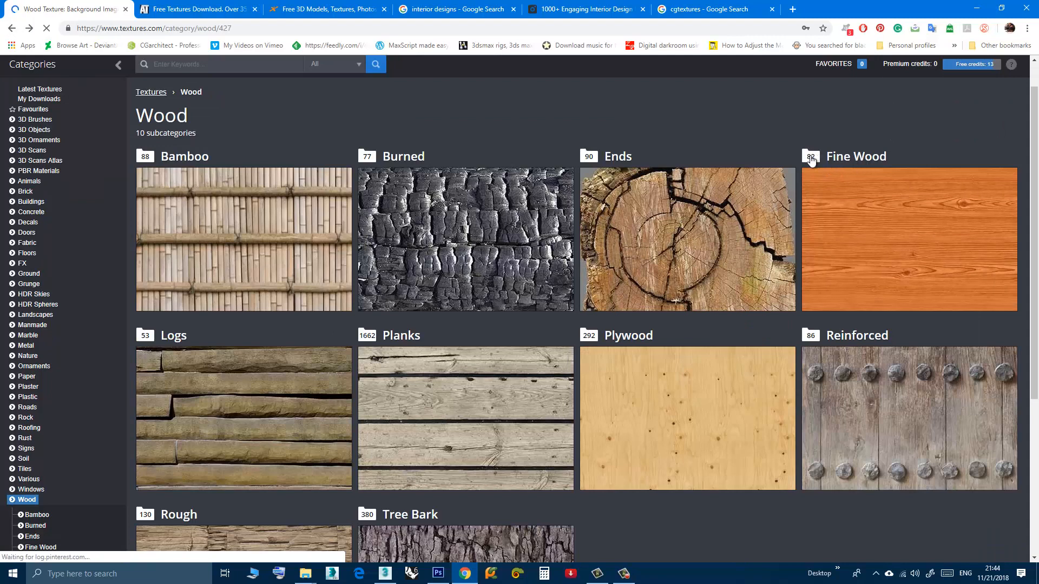
{"action": "left_click", "coordinate": [896, 219]}
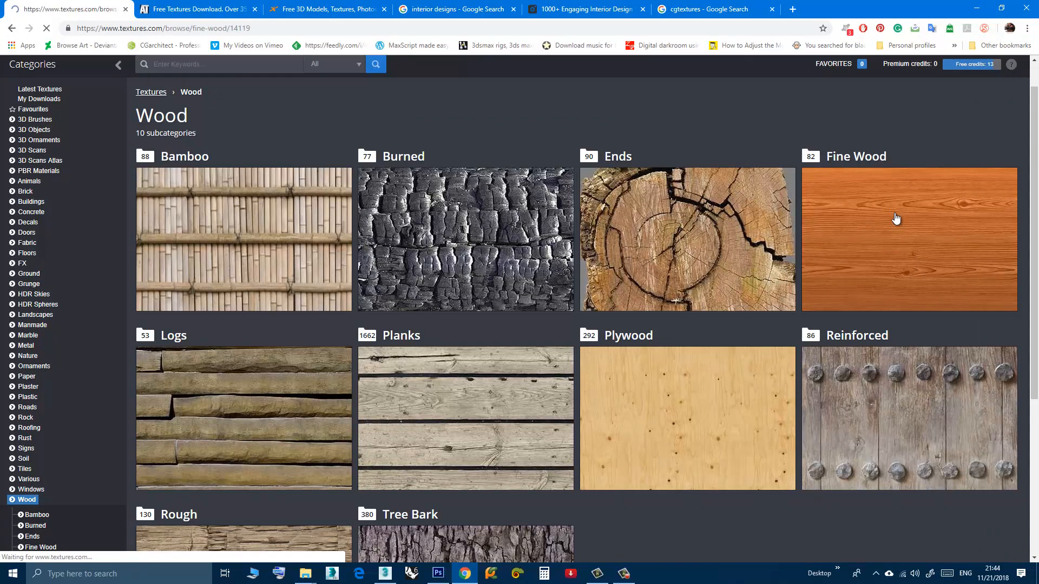
{"action": "scroll", "coordinate": [584, 296], "scroll_direction": "down", "scroll_amount": 2}
{"action": "scroll", "coordinate": [584, 297], "scroll_direction": "down", "scroll_amount": 15}
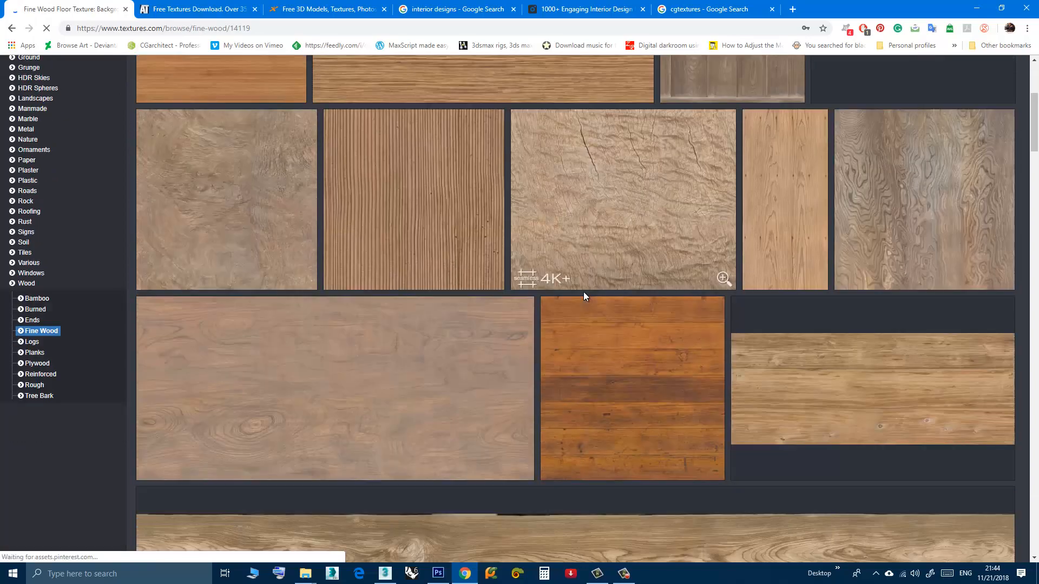
{"action": "scroll", "coordinate": [590, 297], "scroll_direction": "down", "scroll_amount": 10}
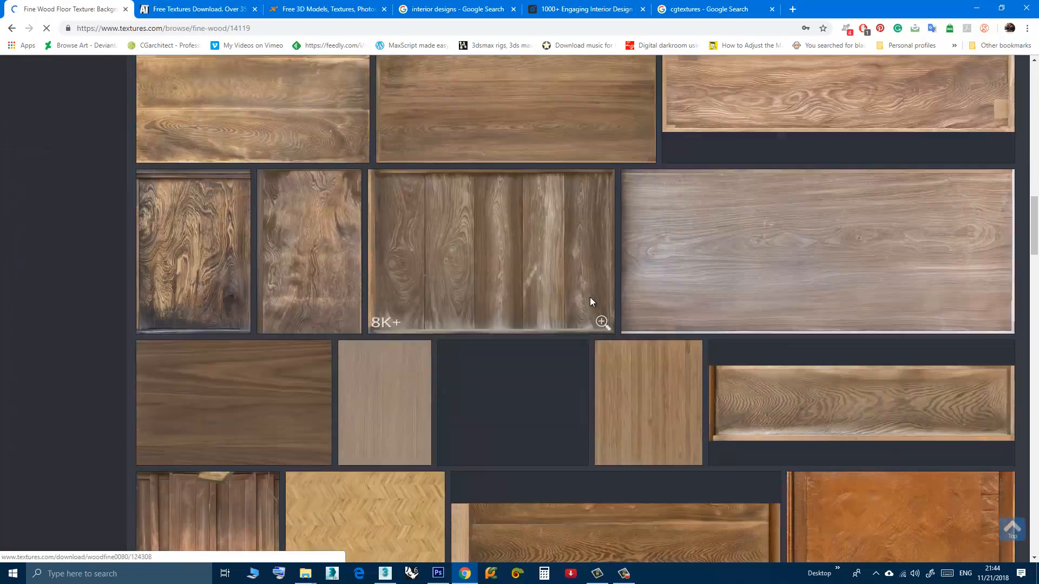
{"action": "scroll", "coordinate": [657, 260], "scroll_direction": "up", "scroll_amount": 3}
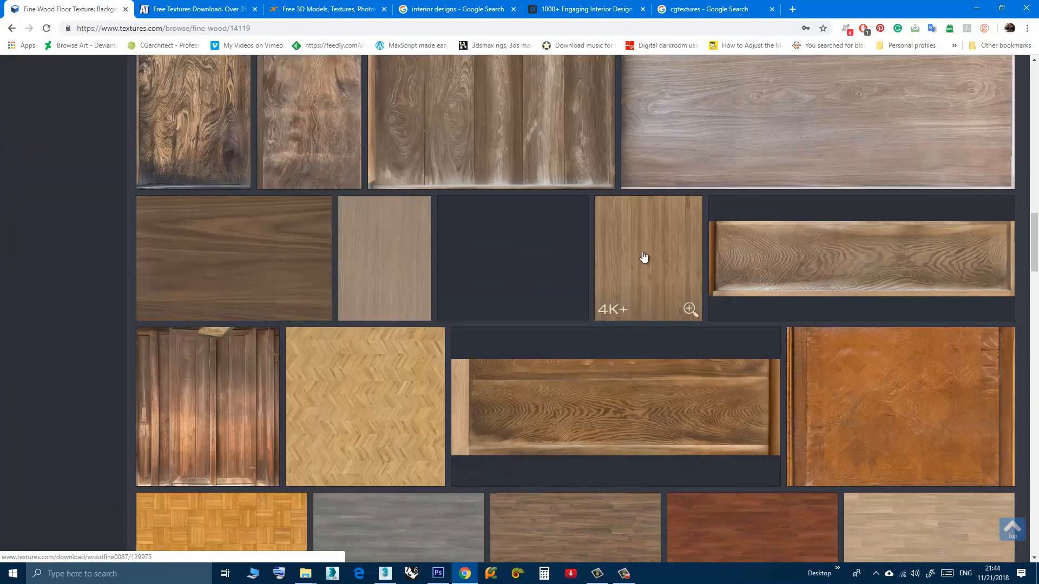
{"action": "left_click", "coordinate": [643, 246]}
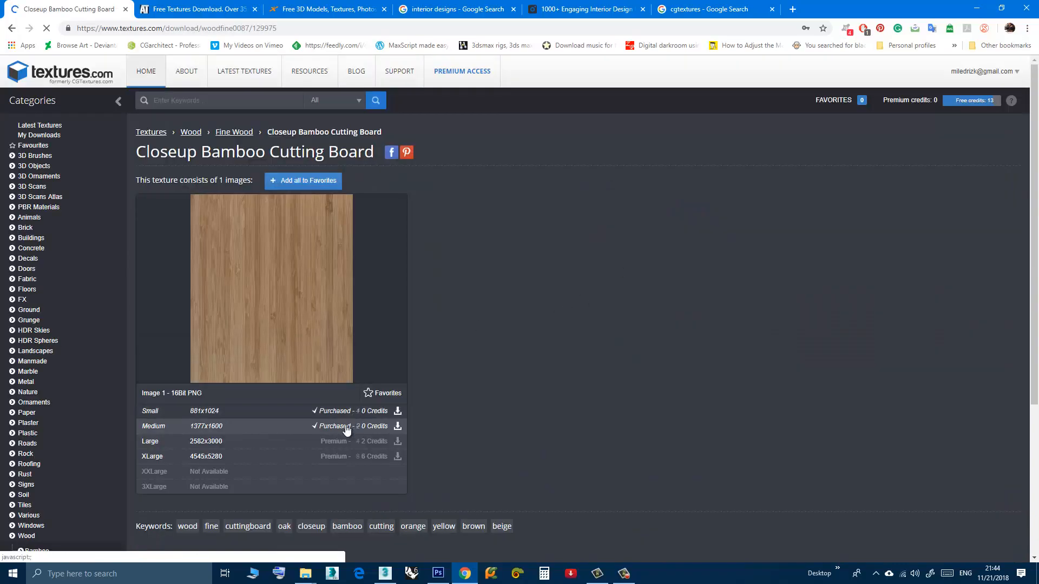
Switch to File Explorer and open the assets folder inside Total Beginners to view the saved bamboo texture files.
{"action": "left_click", "coordinate": [204, 443]}
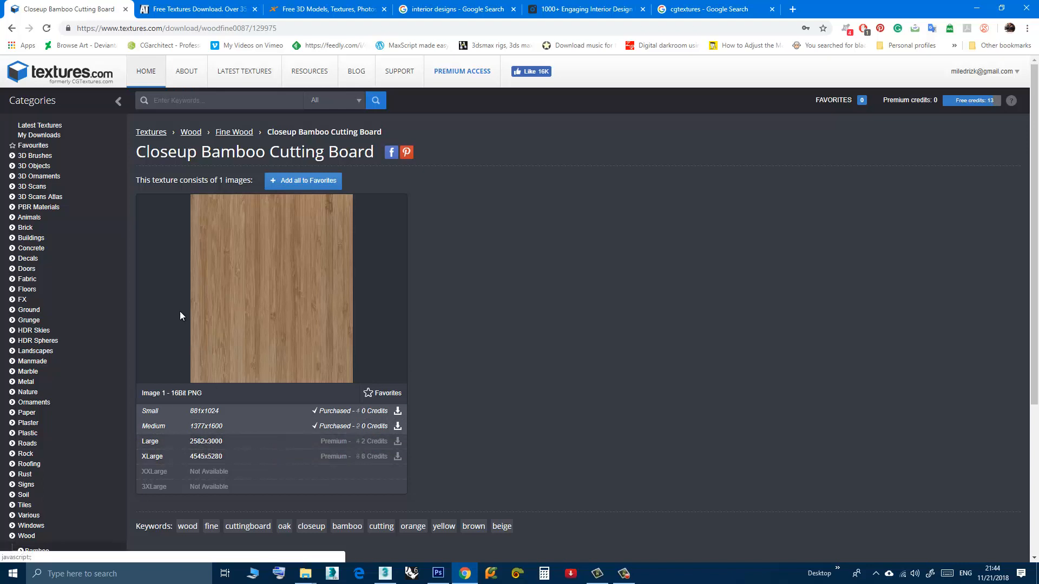
{"action": "left_click", "coordinate": [305, 576]}
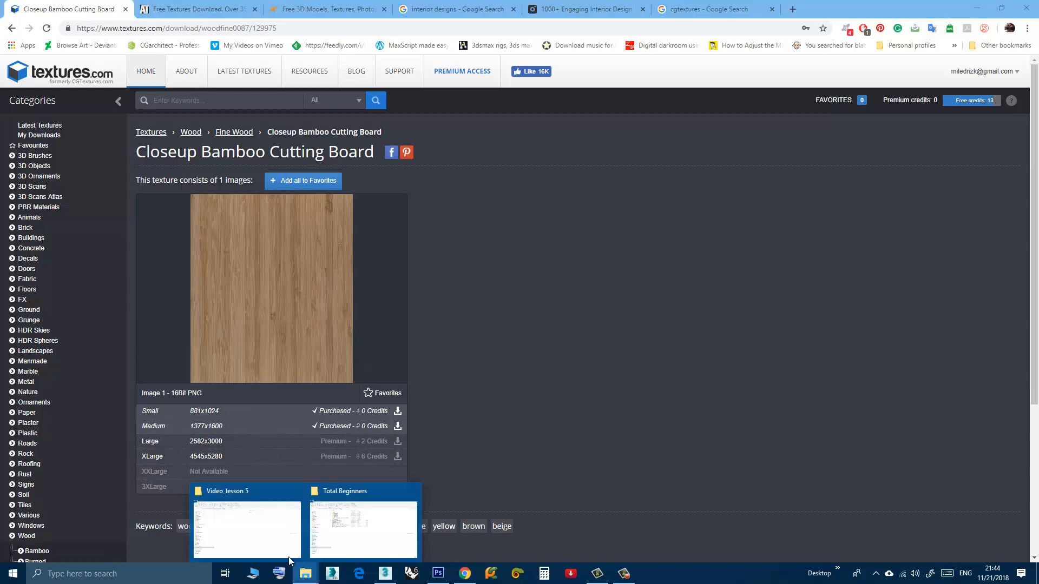
{"action": "left_click", "coordinate": [284, 546]}
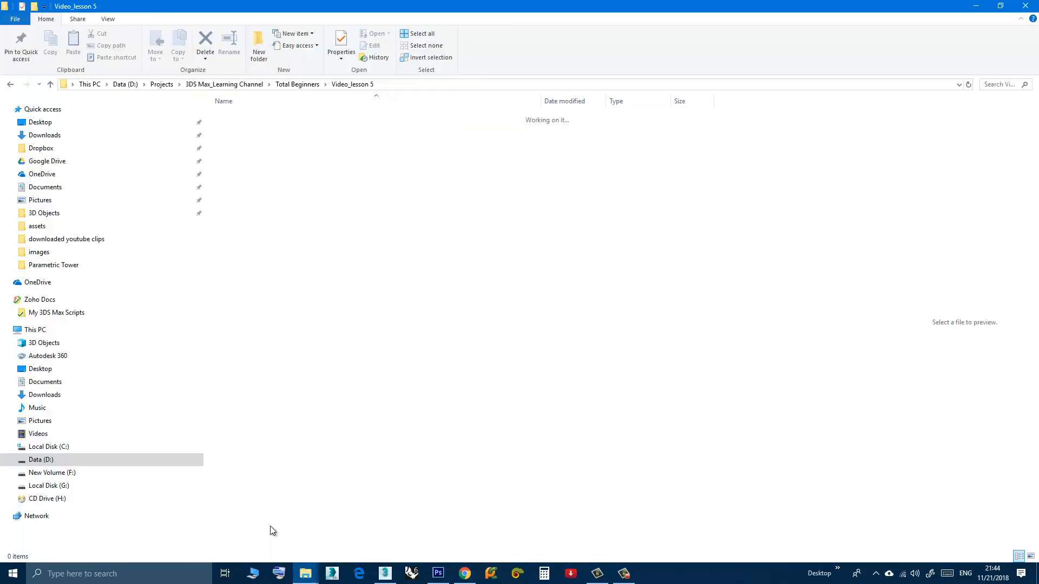
{"action": "left_click", "coordinate": [10, 86]}
{"action": "double_click", "coordinate": [235, 117]}
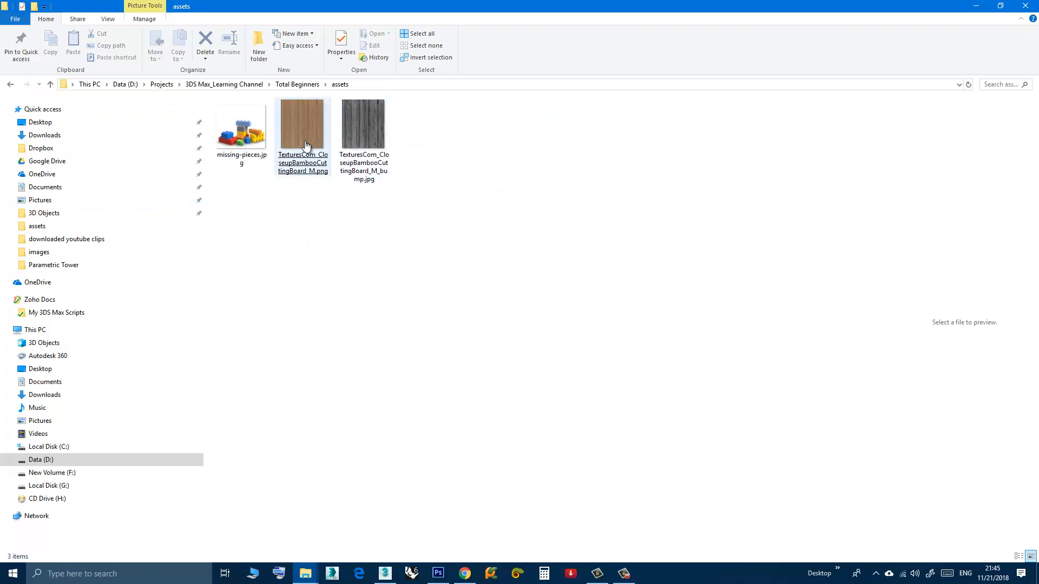
Return to Chrome, browse the free textures on the 3dxo.com page, and open Artificial Sandstone to examine its included maps.
{"action": "left_click", "coordinate": [463, 574]}
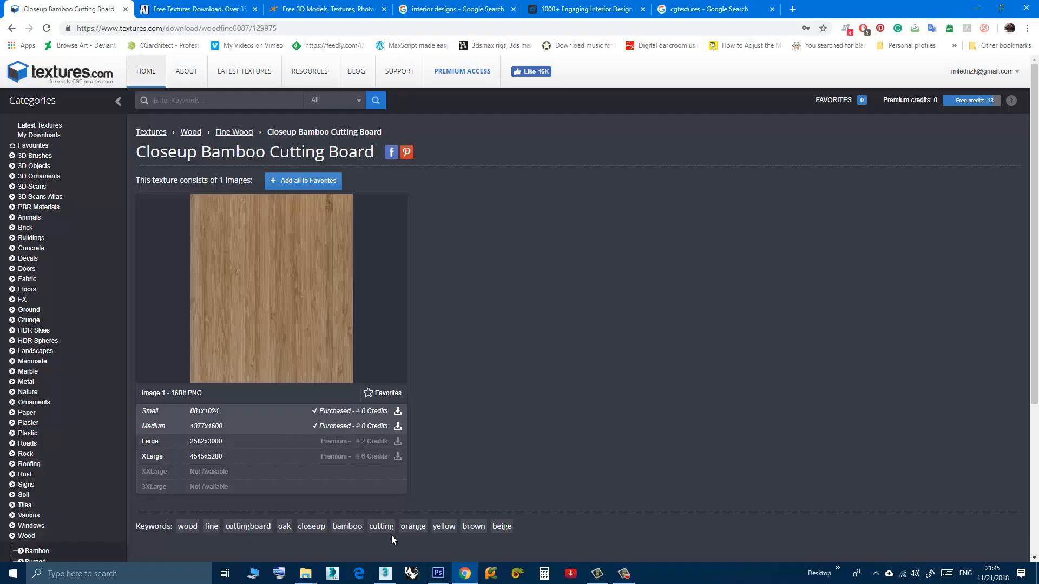
{"action": "left_click", "coordinate": [292, 10]}
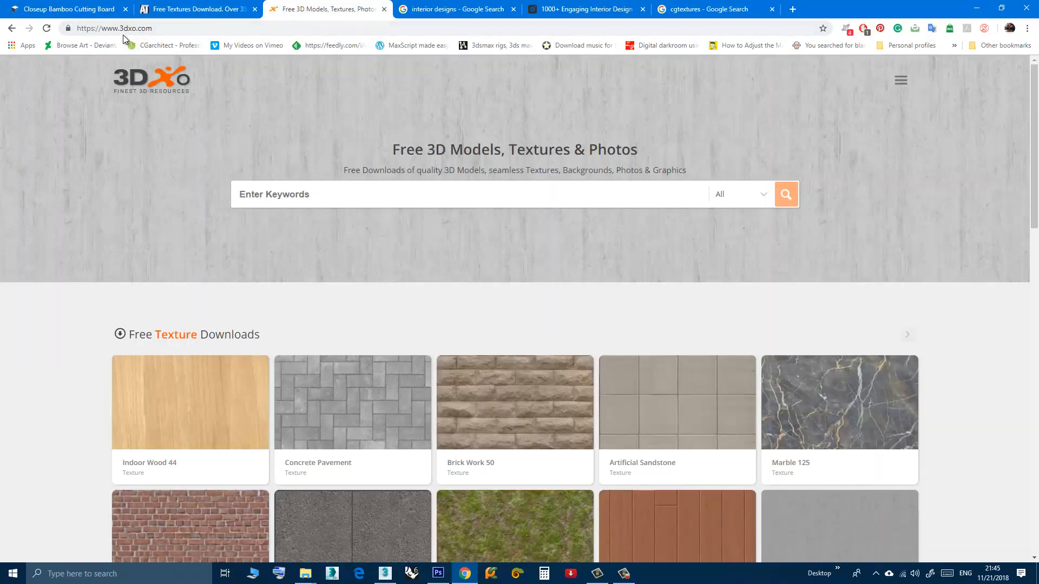
{"action": "scroll", "coordinate": [264, 162], "scroll_direction": "down", "scroll_amount": 3}
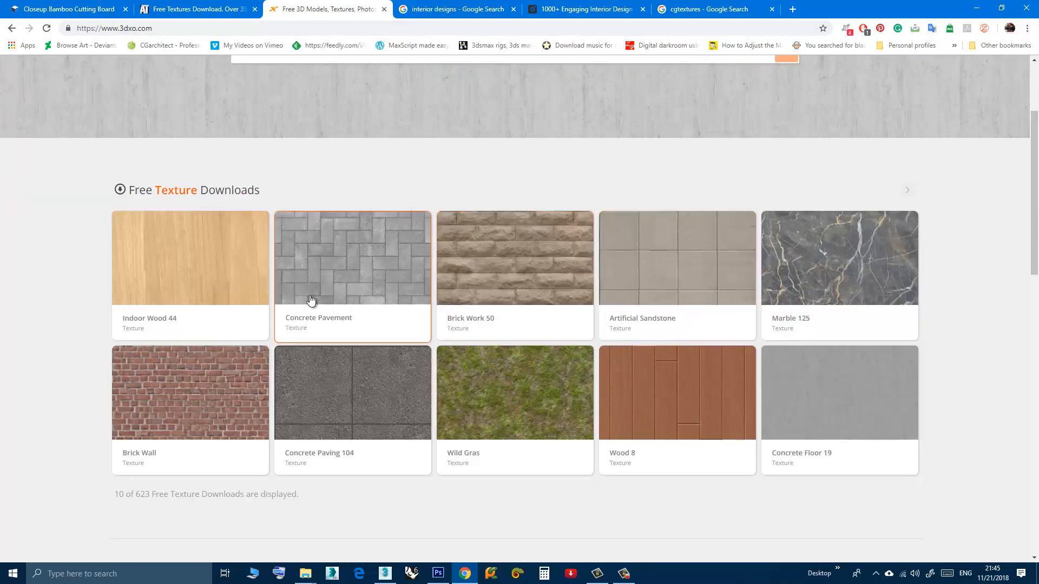
{"action": "scroll", "coordinate": [260, 277], "scroll_direction": "up", "scroll_amount": 3}
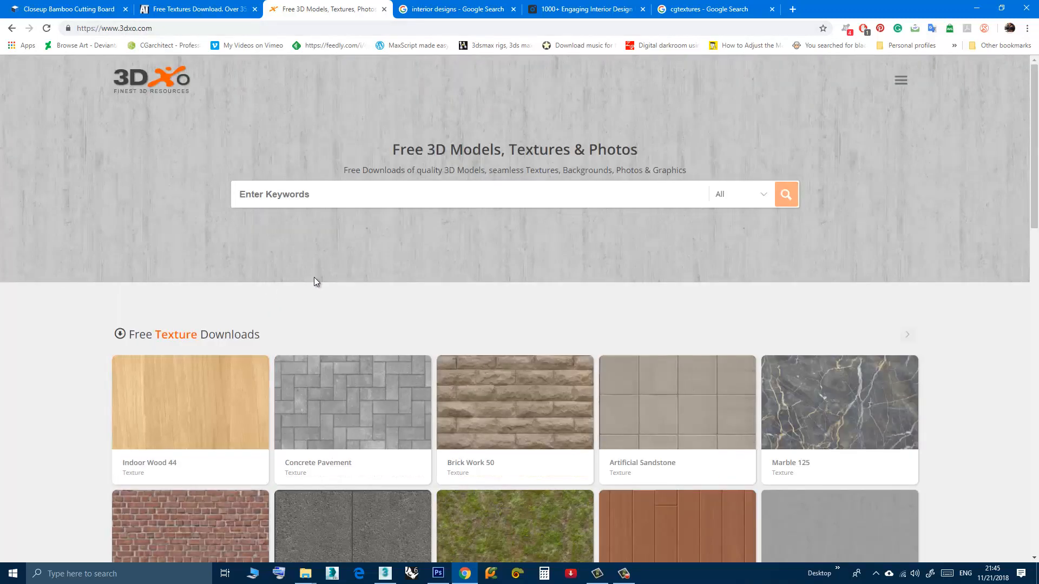
{"action": "scroll", "coordinate": [396, 166], "scroll_direction": "down", "scroll_amount": 5}
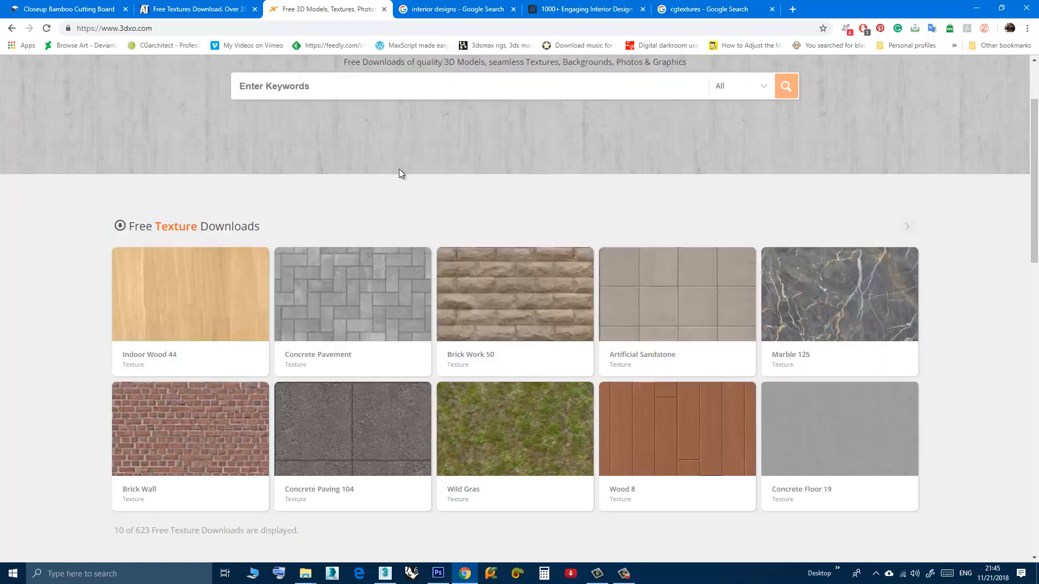
{"action": "scroll", "coordinate": [338, 274], "scroll_direction": "down", "scroll_amount": 5}
{"action": "scroll", "coordinate": [249, 271], "scroll_direction": "up", "scroll_amount": 3}
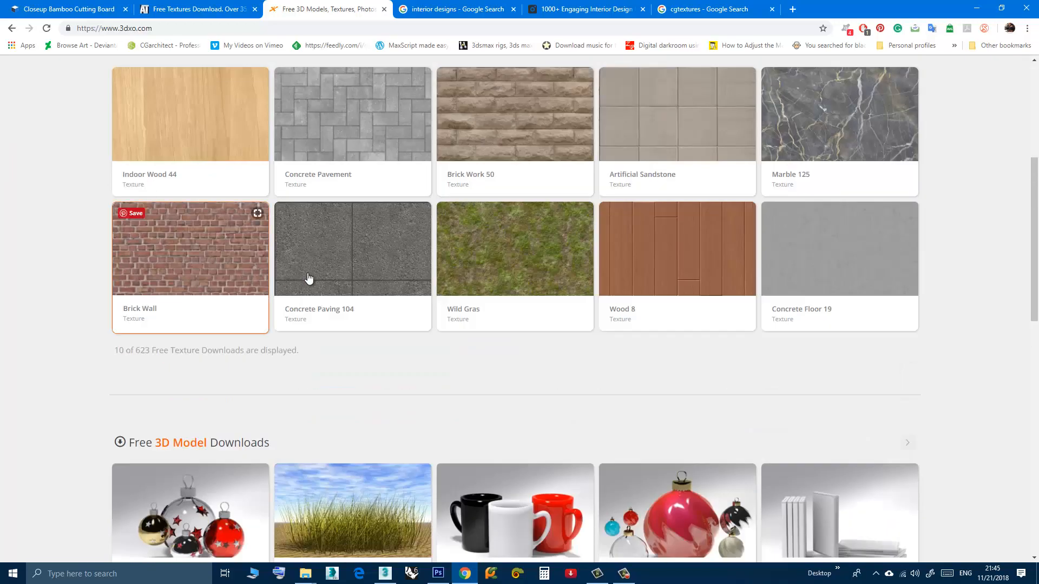
{"action": "scroll", "coordinate": [649, 233], "scroll_direction": "up", "scroll_amount": 2}
{"action": "left_click", "coordinate": [698, 262]}
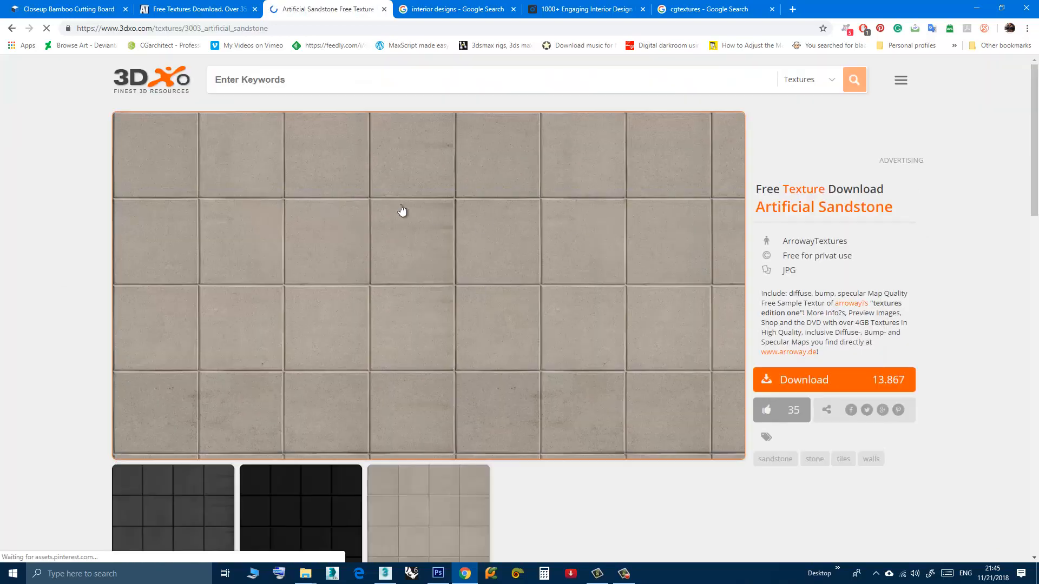
{"action": "scroll", "coordinate": [563, 211], "scroll_direction": "down", "scroll_amount": 2}
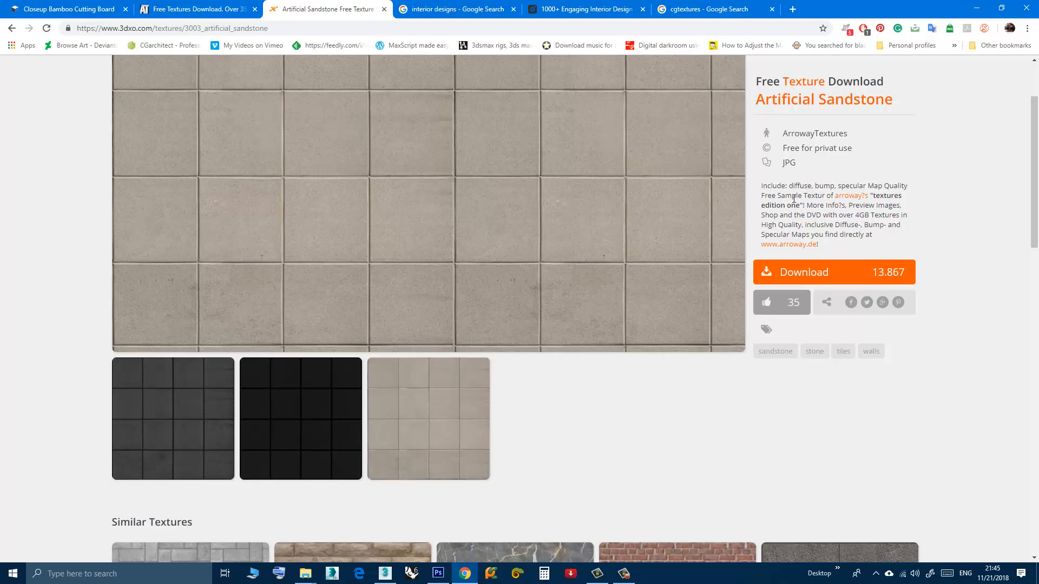
{"action": "scroll", "coordinate": [794, 198], "scroll_direction": "up", "scroll_amount": 1}
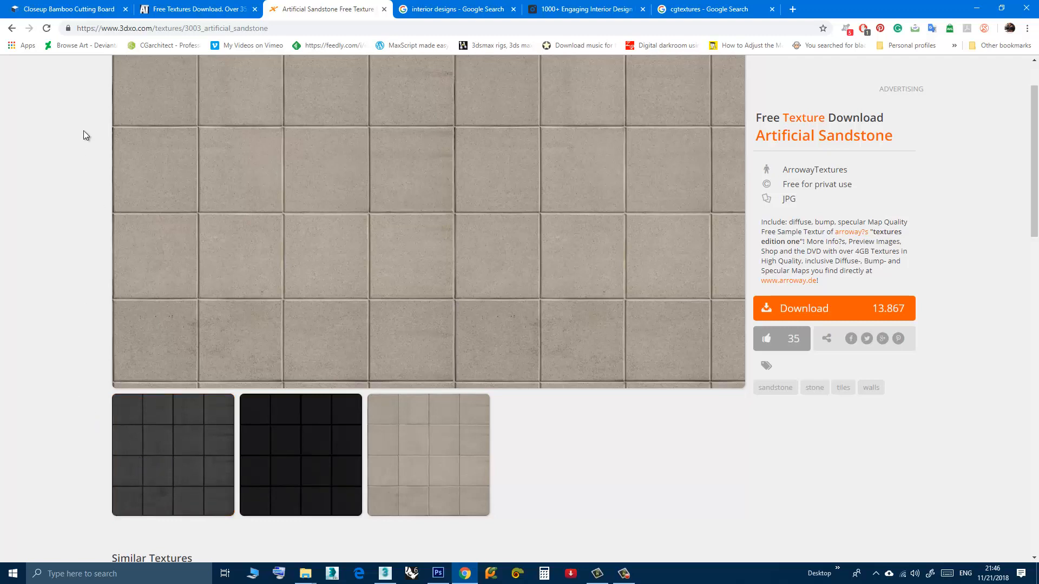
Switch to the Archive Textures site, open a wood texture from its home page, and go to the Wood category.
{"action": "left_click", "coordinate": [171, 10]}
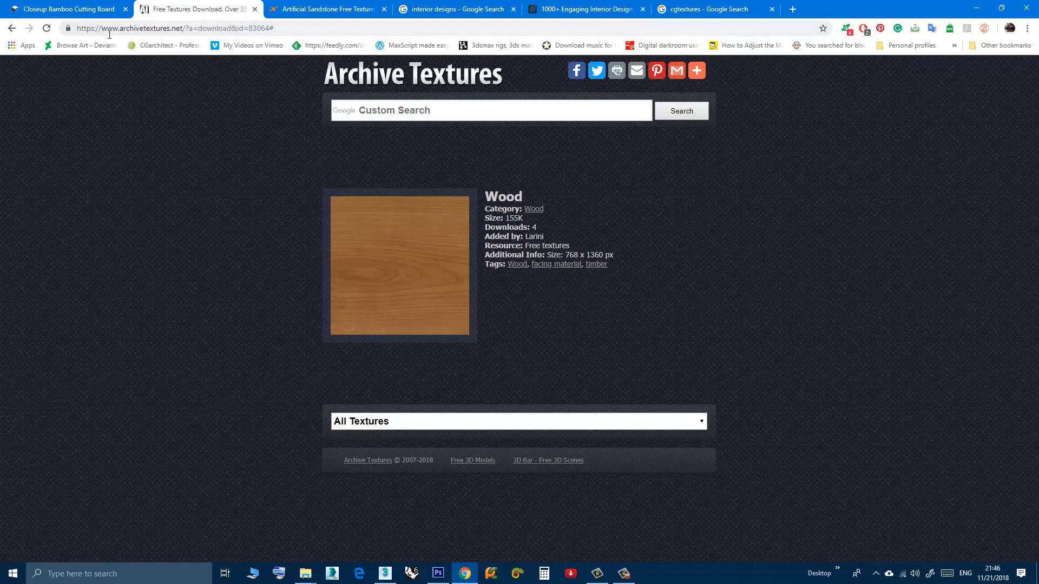
{"action": "left_click", "coordinate": [384, 82]}
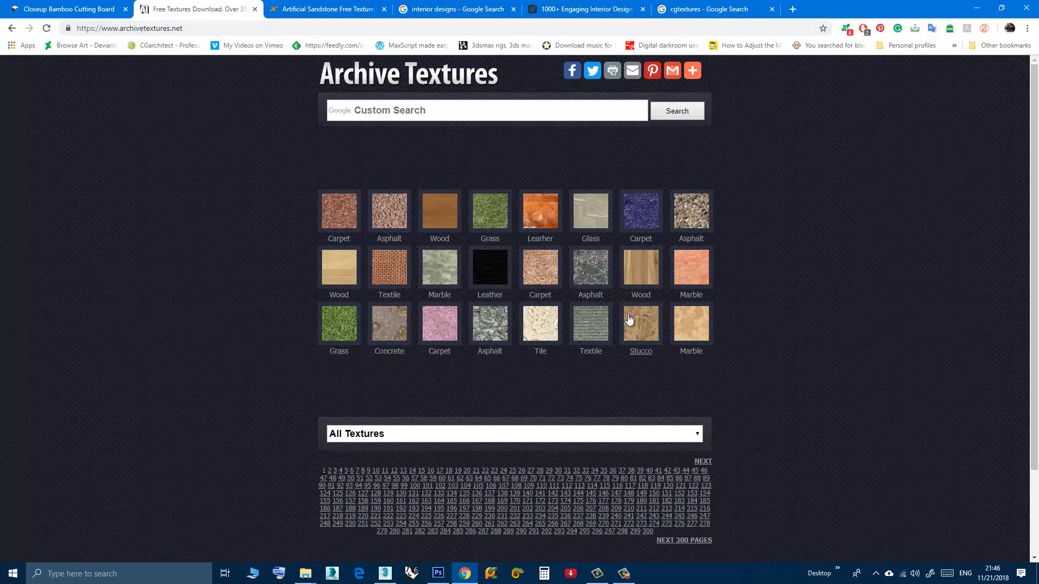
{"action": "left_click", "coordinate": [641, 279]}
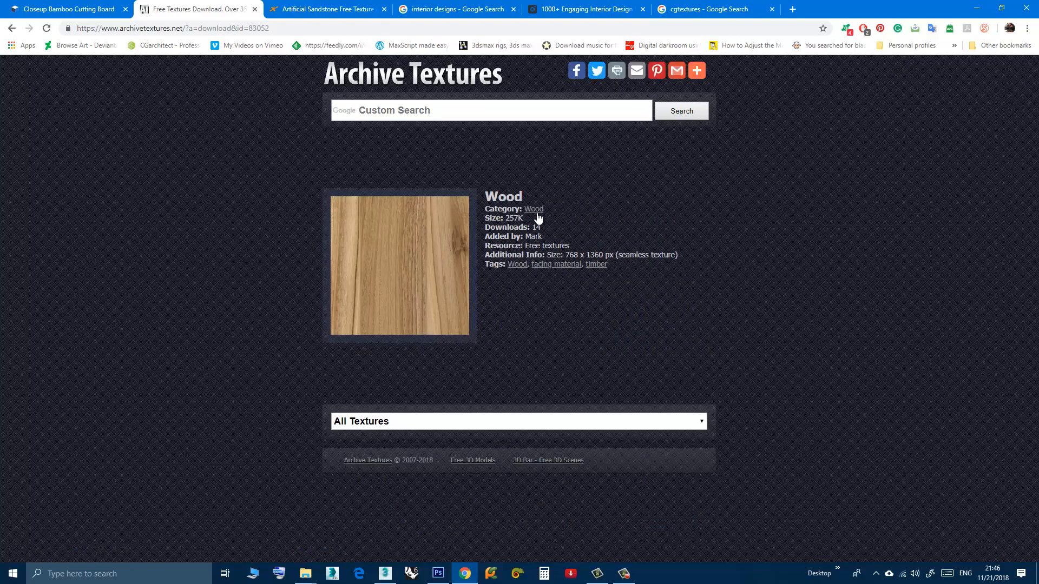
{"action": "left_click", "coordinate": [540, 211]}
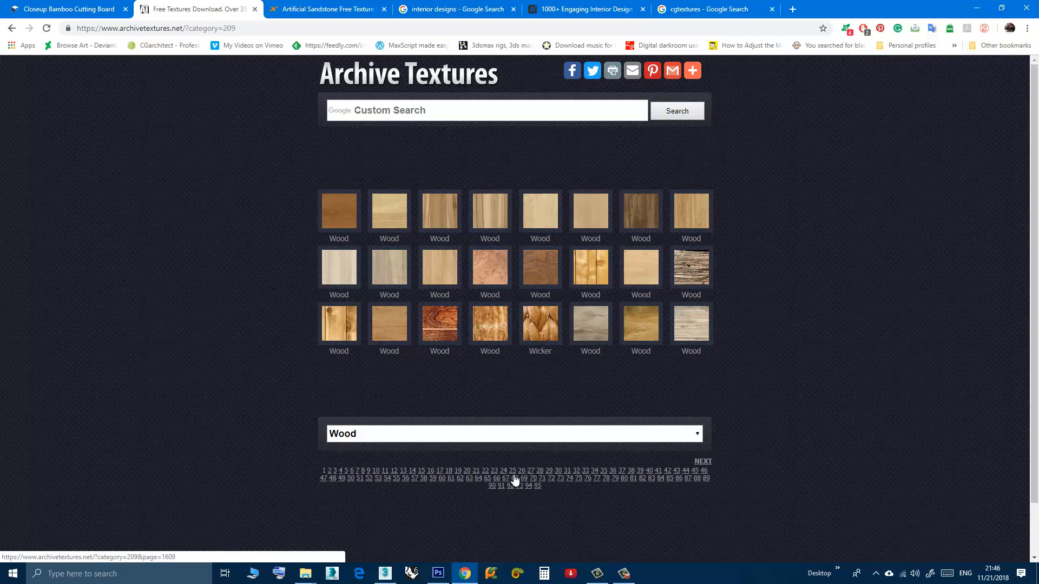
Go to a middle results page of the Wood category and open the download terms of a brown horizontal-grain wood texture.
{"action": "left_click", "coordinate": [388, 479]}
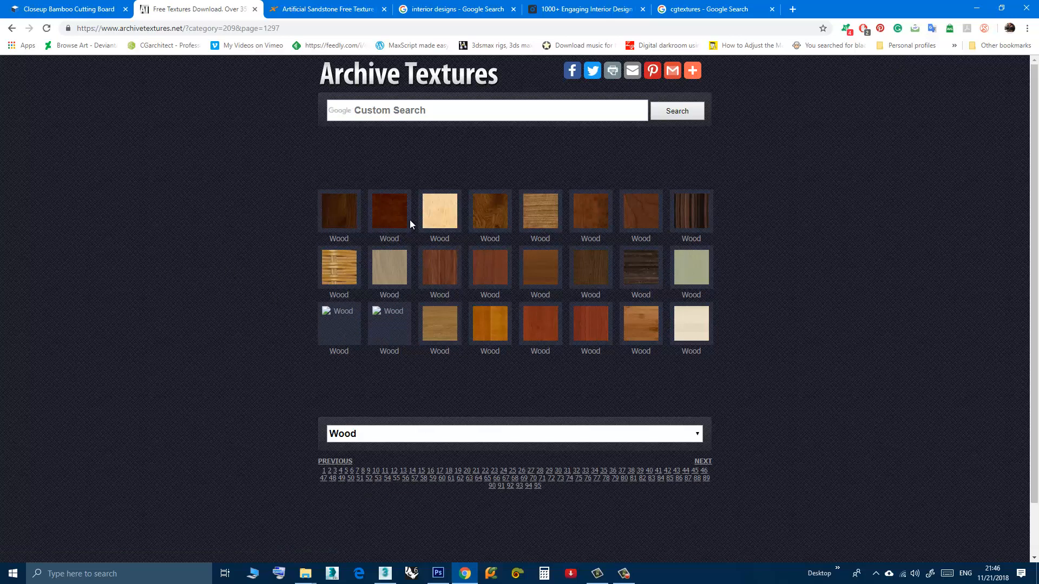
{"action": "left_click", "coordinate": [533, 211]}
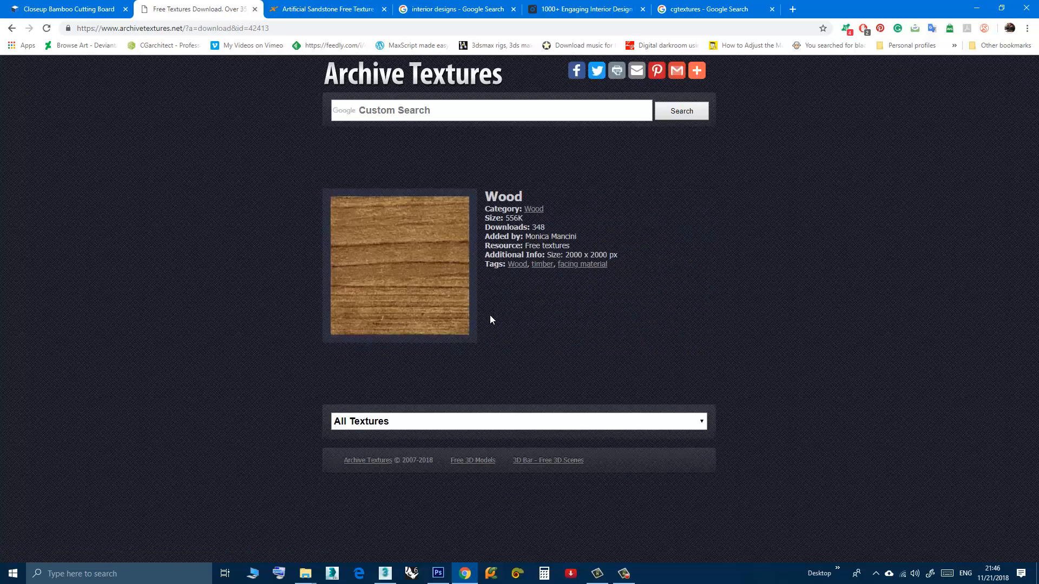
{"action": "left_click", "coordinate": [387, 284]}
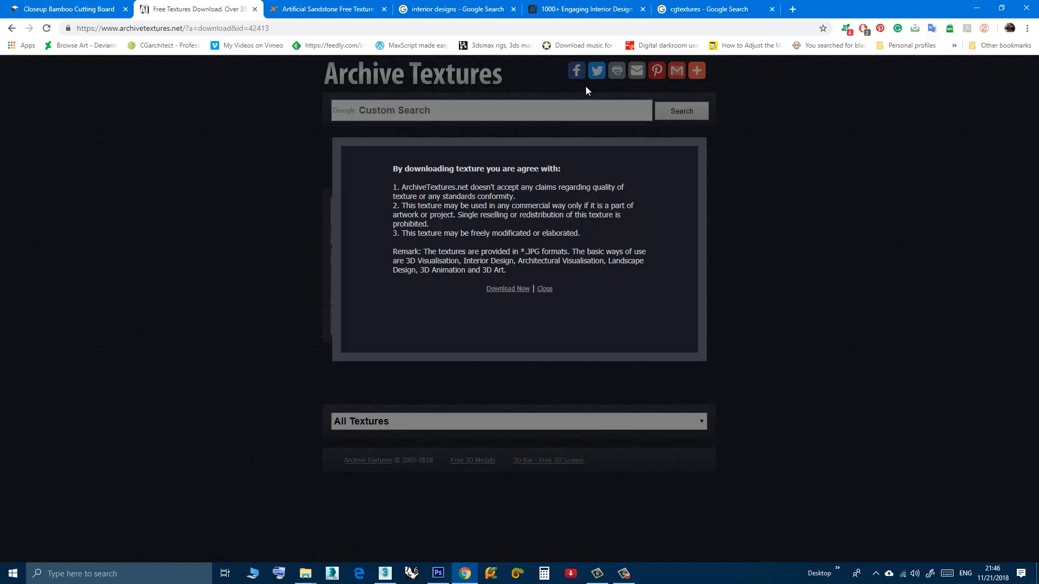
Switch to 3ds Max and examine the map slots of Material #2 in its Maps and Basic parameters rollouts.
{"action": "left_click", "coordinate": [385, 573]}
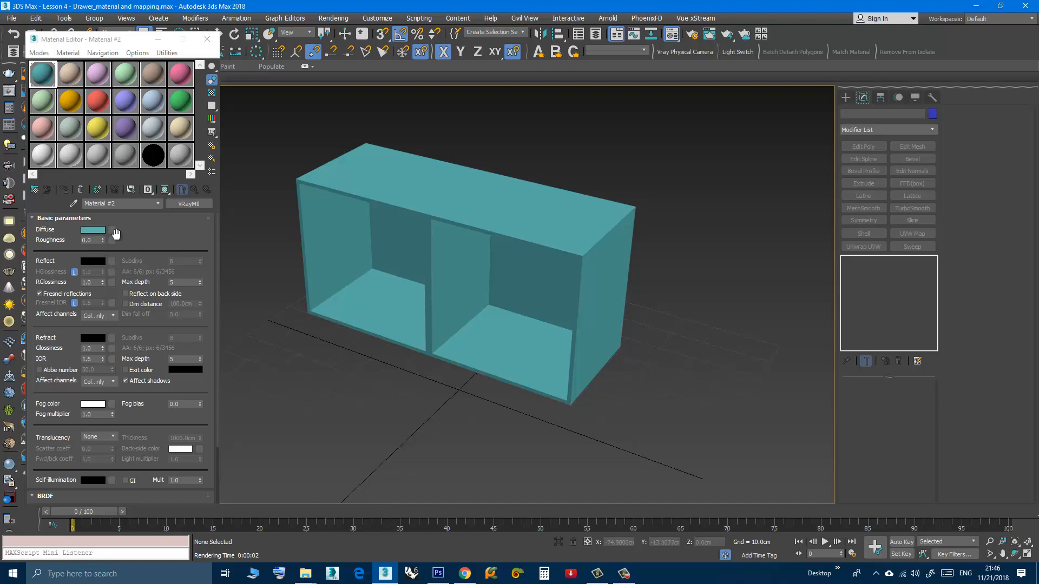
{"action": "middle_click_drag", "start_coordinate": [359, 308], "coordinate": [382, 319]}
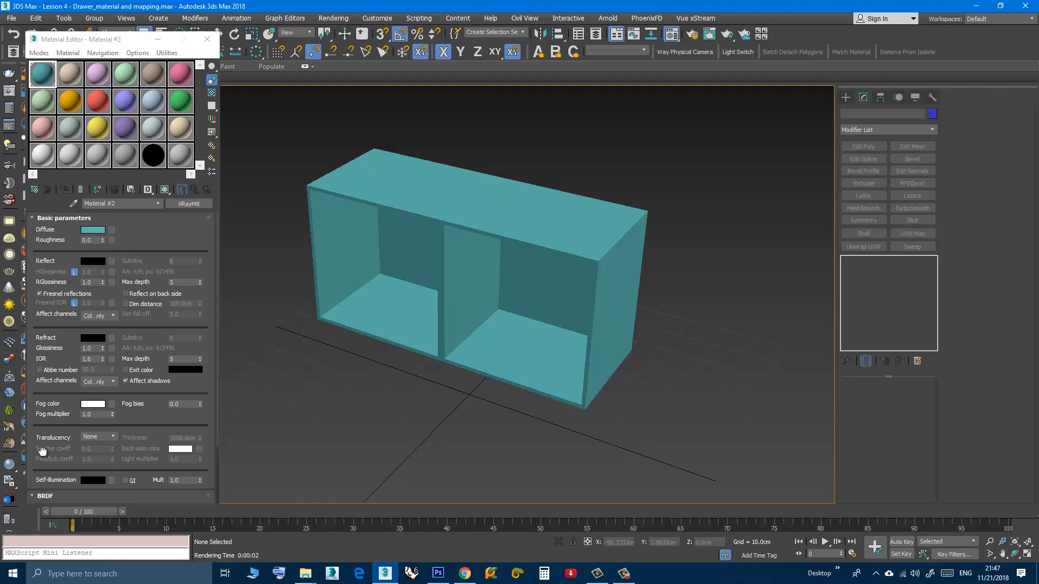
{"action": "left_click_drag", "start_coordinate": [42, 453], "coordinate": [39, 333]}
{"action": "left_click", "coordinate": [37, 499]}
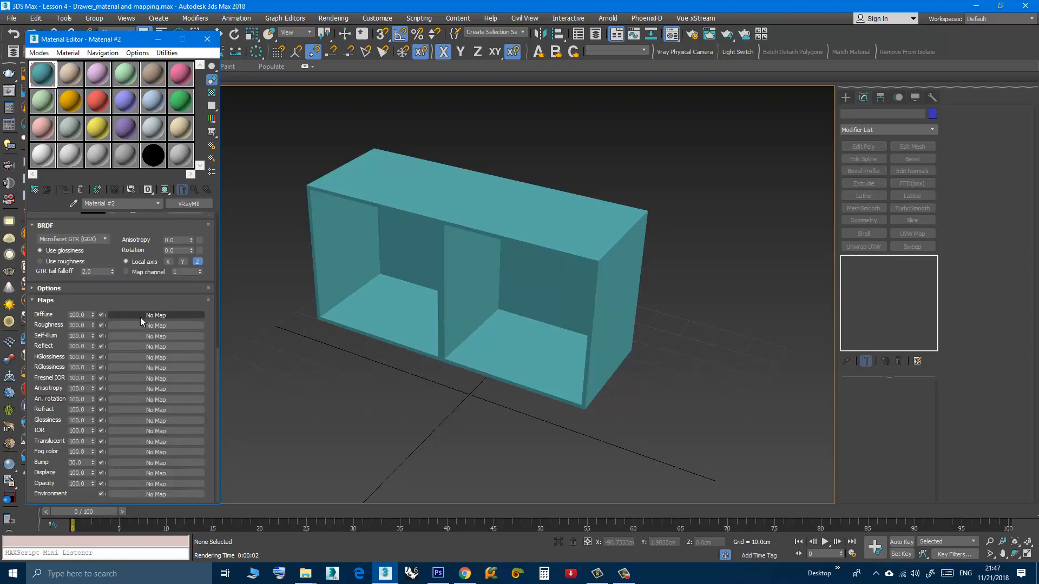
{"action": "scroll", "coordinate": [42, 310], "scroll_direction": "up", "scroll_amount": 5}
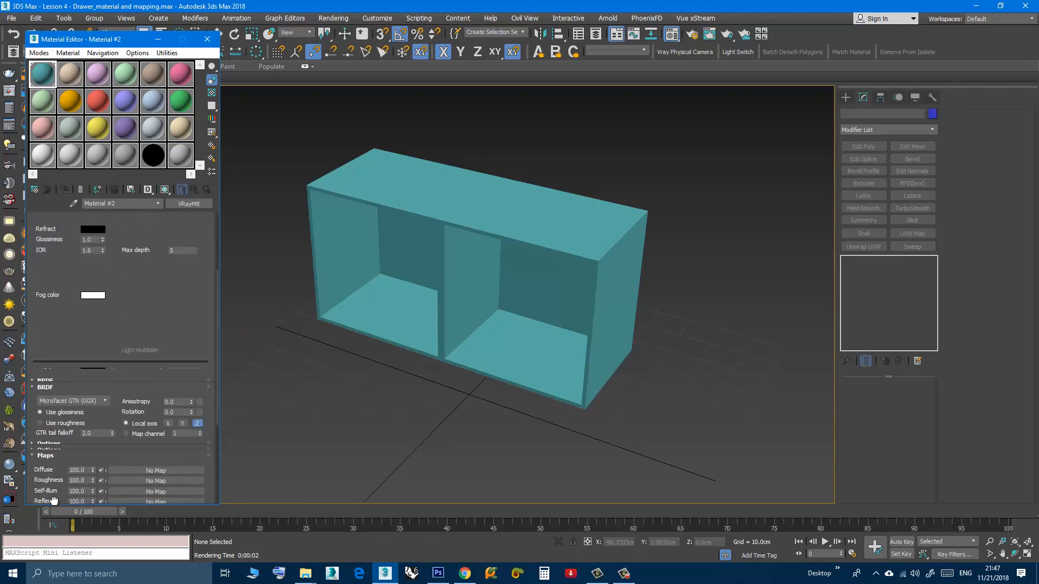
{"action": "left_click_drag", "start_coordinate": [42, 311], "coordinate": [49, 414]}
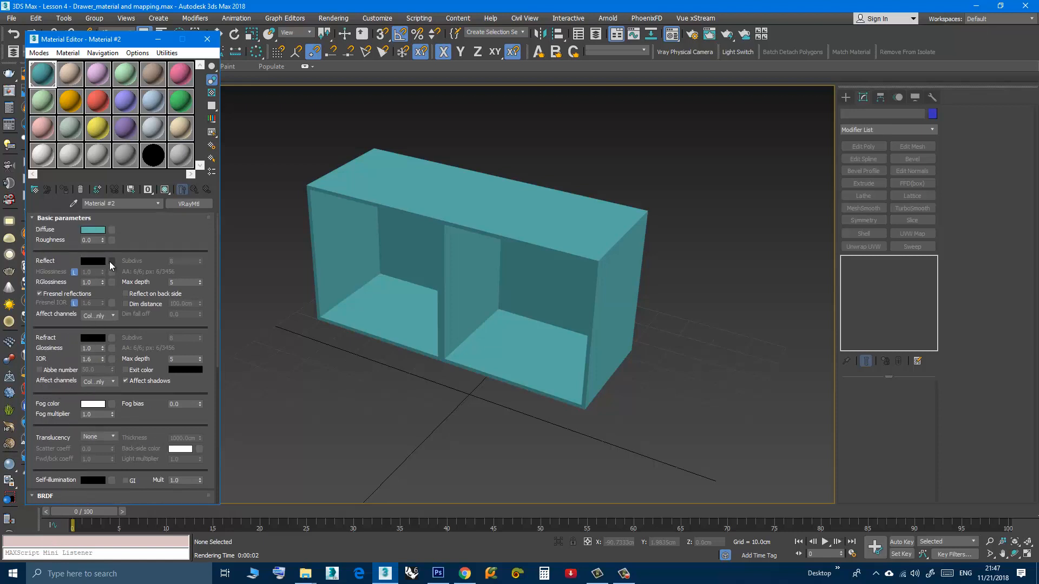
{"action": "scroll", "coordinate": [52, 295], "scroll_direction": "down", "scroll_amount": 5}
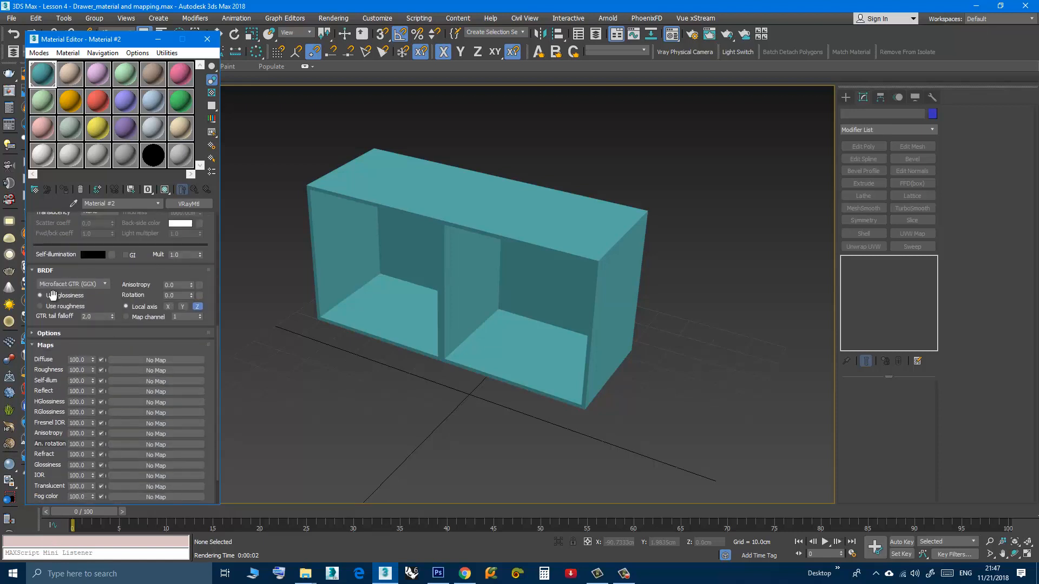
{"action": "scroll", "coordinate": [37, 325], "scroll_direction": "up", "scroll_amount": 5}
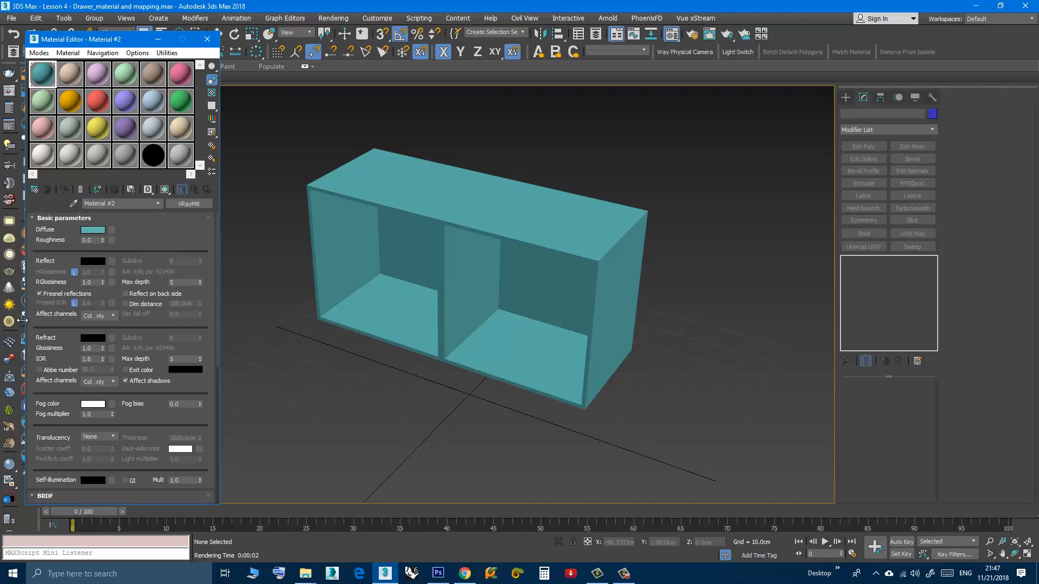
{"action": "left_click_drag", "start_coordinate": [31, 291], "coordinate": [33, 366]}
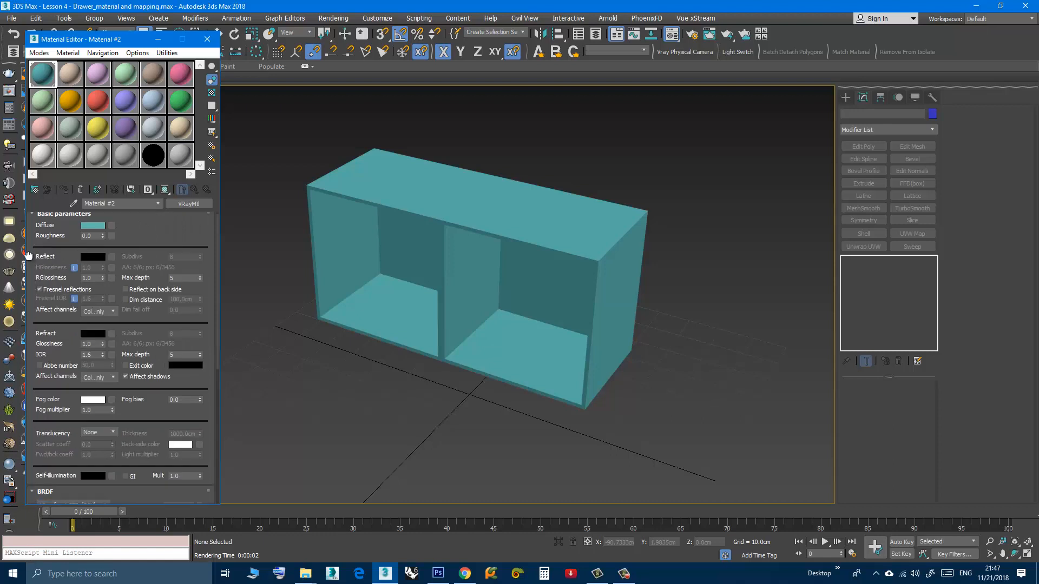
{"action": "left_click_drag", "start_coordinate": [29, 255], "coordinate": [38, 318]}
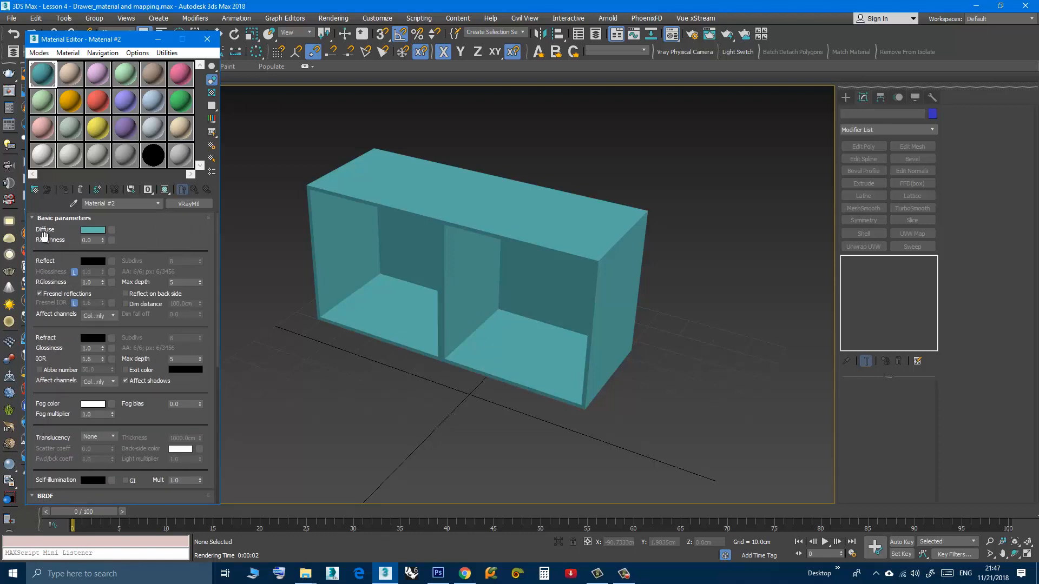
Assign a Bitmap map to the diffuse of Material #2 using TexturesCom_CloseupBambooCuttingBoard_M.png from the assets folder.
{"action": "left_click", "coordinate": [112, 231]}
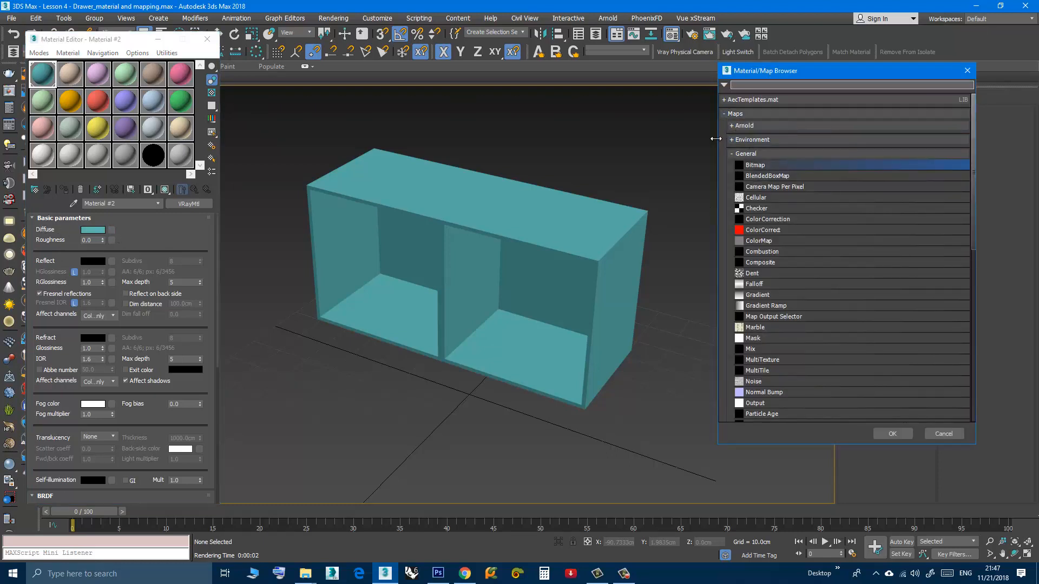
{"action": "double_click", "coordinate": [757, 165]}
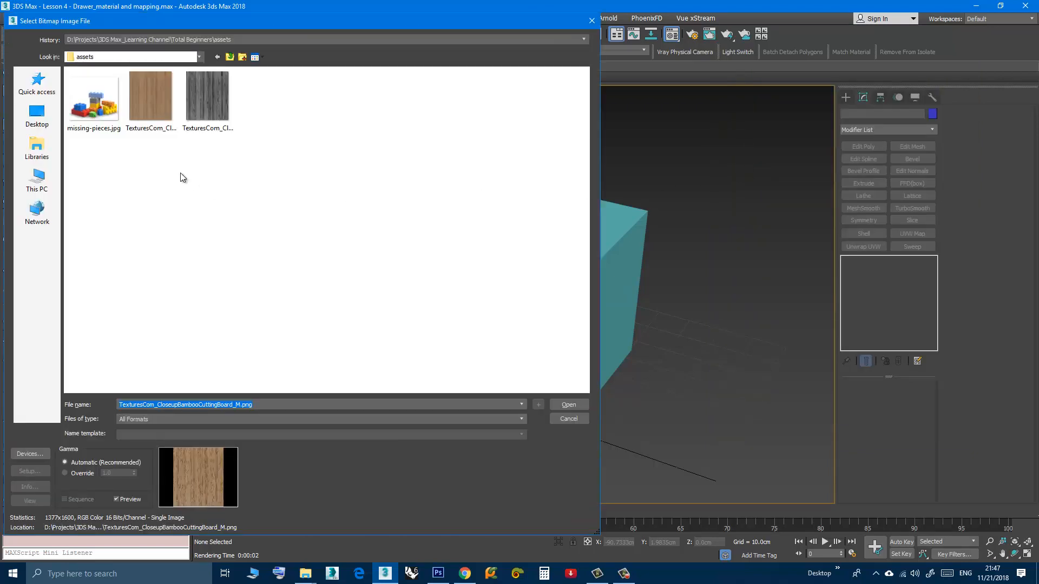
{"action": "double_click", "coordinate": [143, 111]}
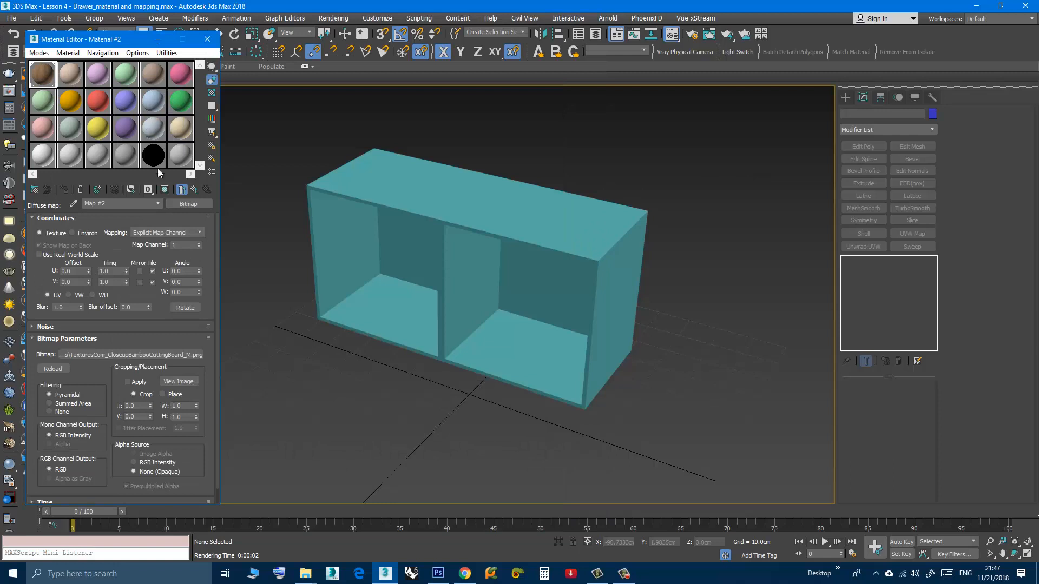
{"action": "left_click", "coordinate": [431, 188]}
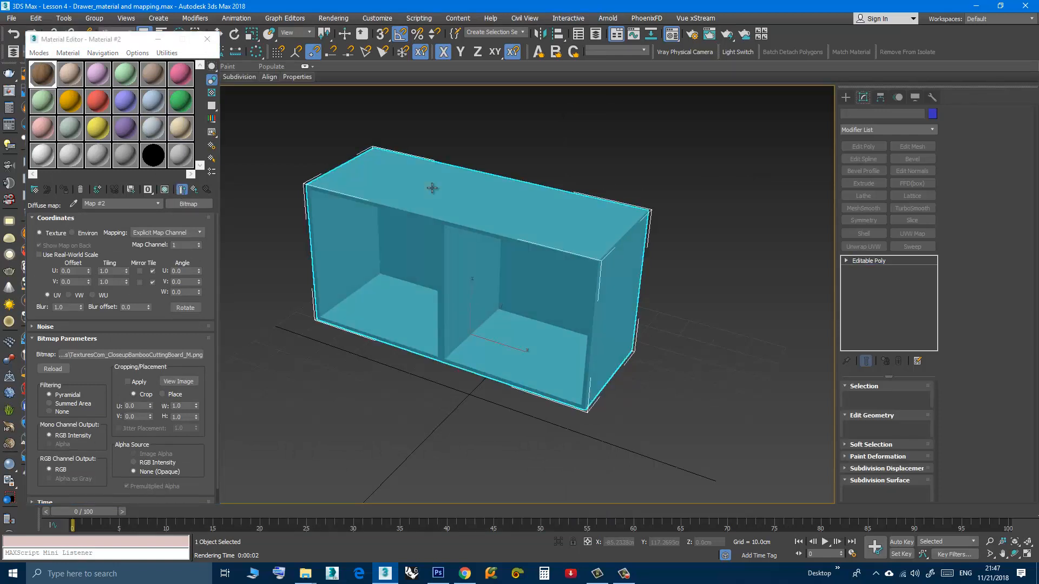
{"action": "left_click", "coordinate": [310, 343]}
{"action": "left_click", "coordinate": [429, 188]}
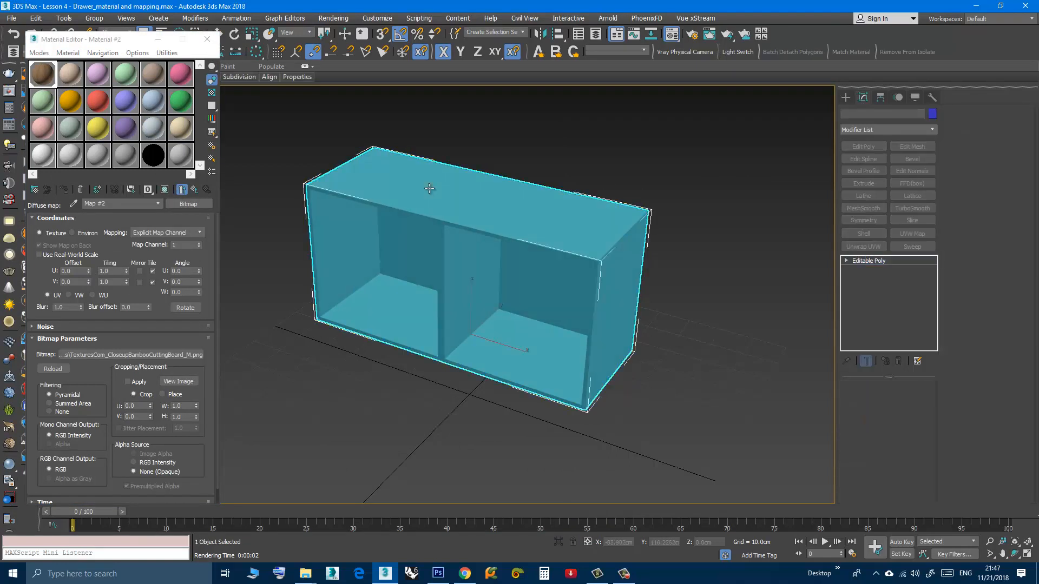
{"action": "left_click", "coordinate": [255, 208]}
{"action": "scroll", "coordinate": [471, 192], "scroll_direction": "up", "scroll_amount": 2}
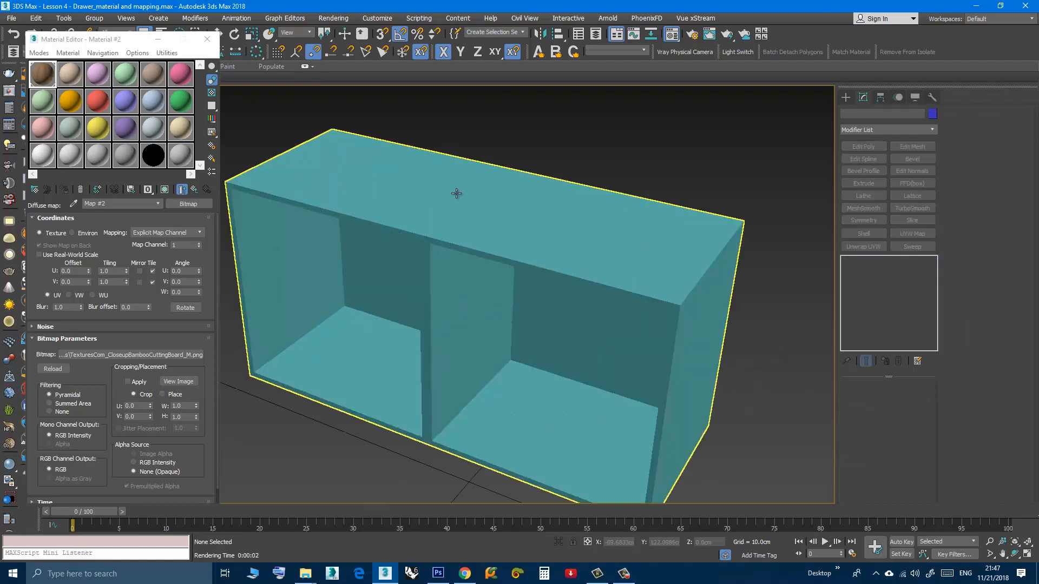
Show the bamboo diffuse map of Material #2 on the cabinet in the viewport and return to the parent material level.
{"action": "scroll", "coordinate": [438, 209], "scroll_direction": "up", "scroll_amount": 2}
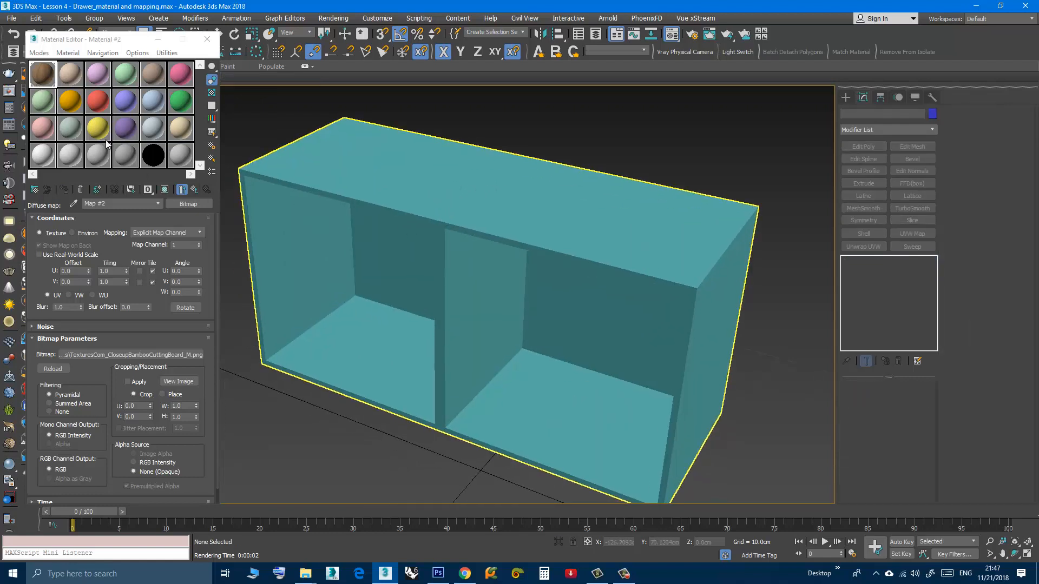
{"action": "left_click", "coordinate": [165, 190]}
{"action": "mouse_move", "coordinate": [449, 270]}
{"action": "middle_mouse_down"}
{"action": "mouse_move", "coordinate": [495, 282]}
{"action": "mouse_move", "coordinate": [433, 281]}
{"action": "middle_mouse_up"}
{"action": "scroll", "coordinate": [465, 282], "scroll_direction": "down", "scroll_amount": 2}
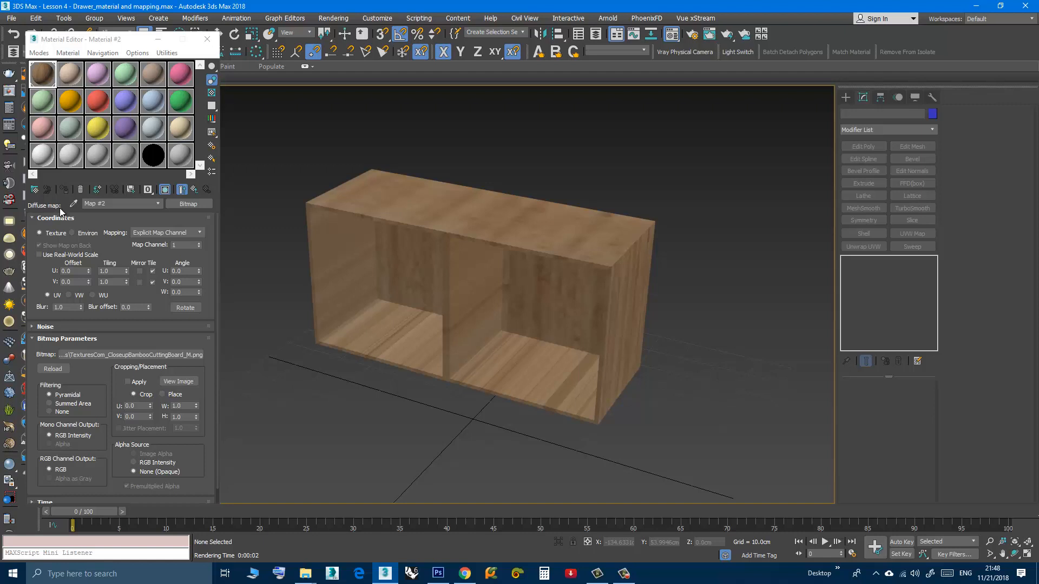
{"action": "left_click", "coordinate": [194, 191]}
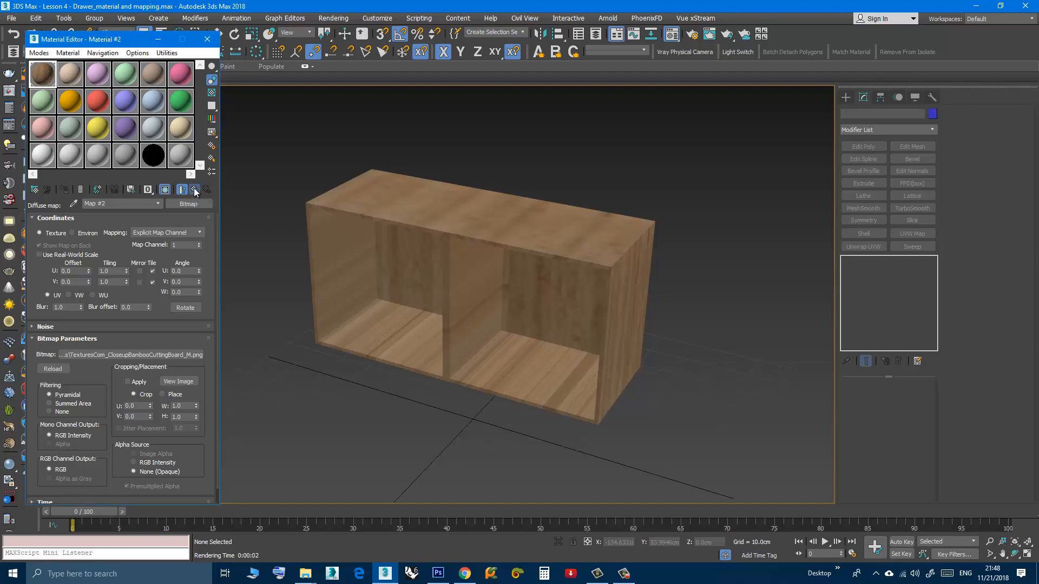
{"action": "middle_click_drag", "start_coordinate": [388, 281], "coordinate": [378, 287], "text": "alt"}
{"action": "middle_click_drag", "start_coordinate": [382, 285], "coordinate": [398, 282], "text": "alt"}
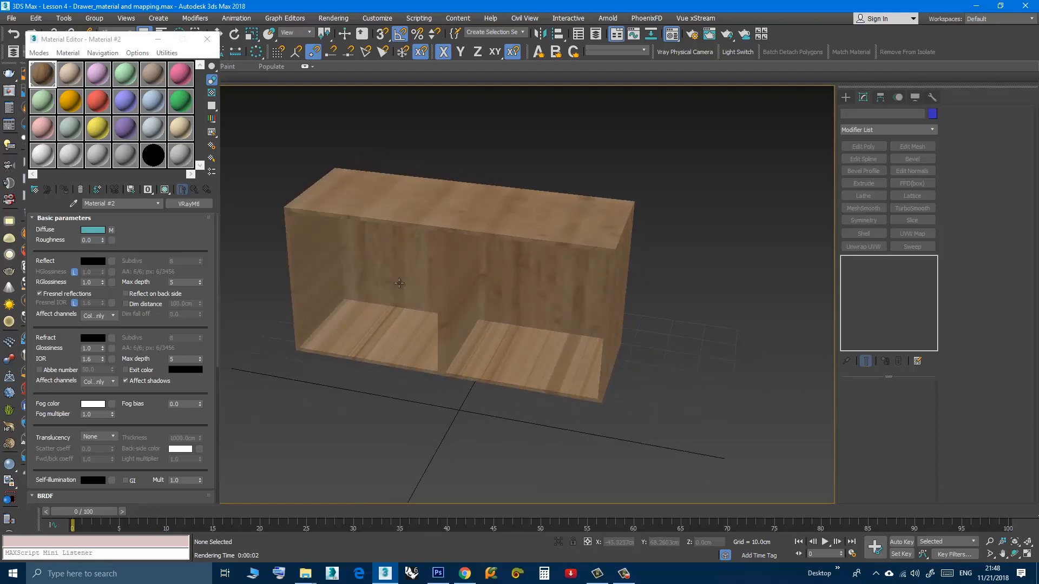
{"action": "middle_click_drag", "start_coordinate": [461, 284], "coordinate": [450, 251], "text": "alt"}
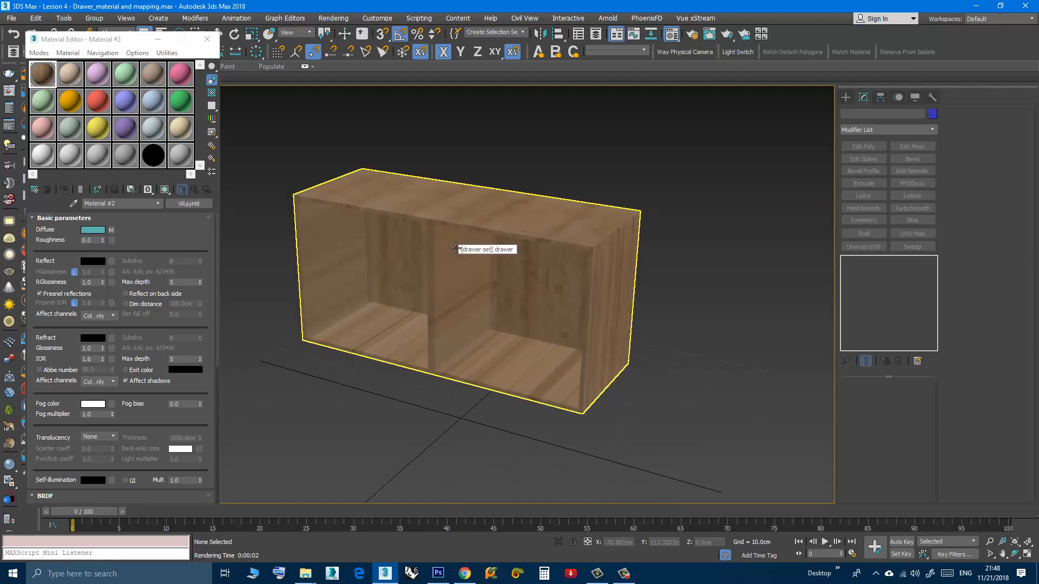
{"action": "middle_click_drag", "start_coordinate": [463, 254], "coordinate": [445, 243], "text": "alt"}
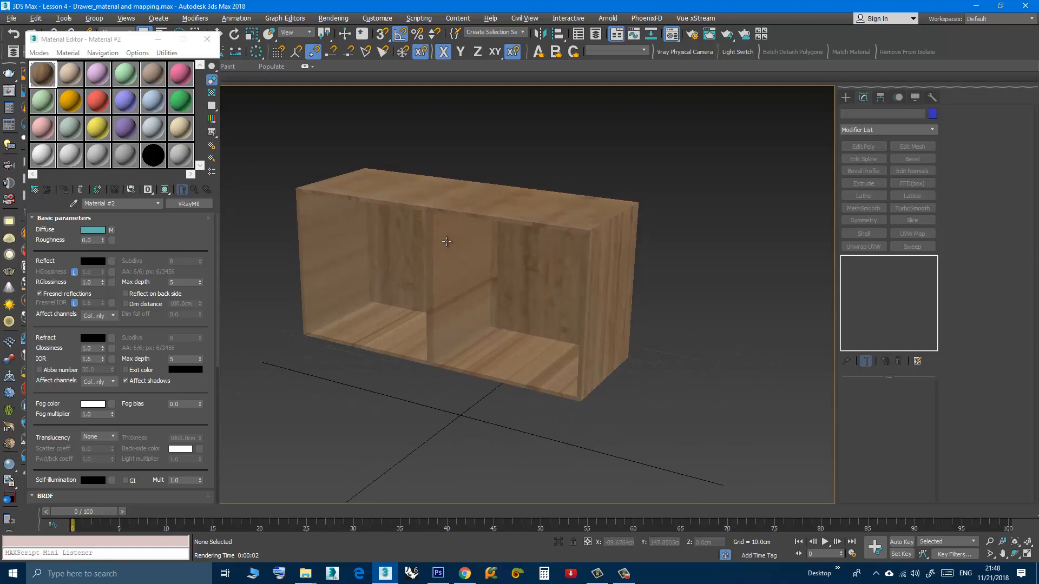
Add a UVW Map modifier to the drawer cabinet.
{"action": "left_click", "coordinate": [465, 205]}
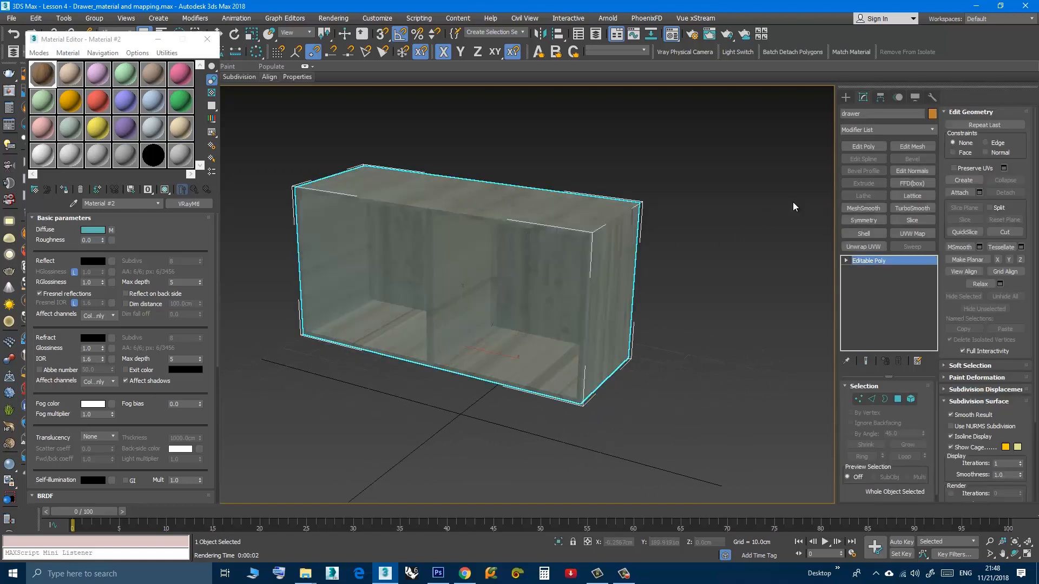
{"action": "left_click", "coordinate": [850, 130]}
{"action": "left_click", "coordinate": [863, 98]}
{"action": "left_click", "coordinate": [882, 130]}
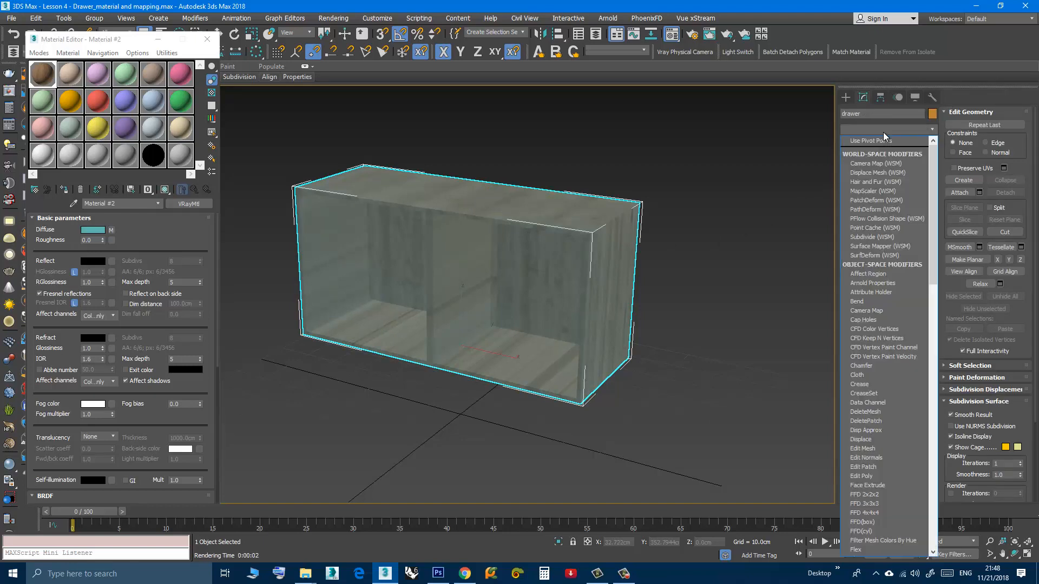
{"action": "key", "text": "u"}
{"action": "key", "text": "u"}
{"action": "key", "text": "u"}
{"action": "key", "text": "u"}
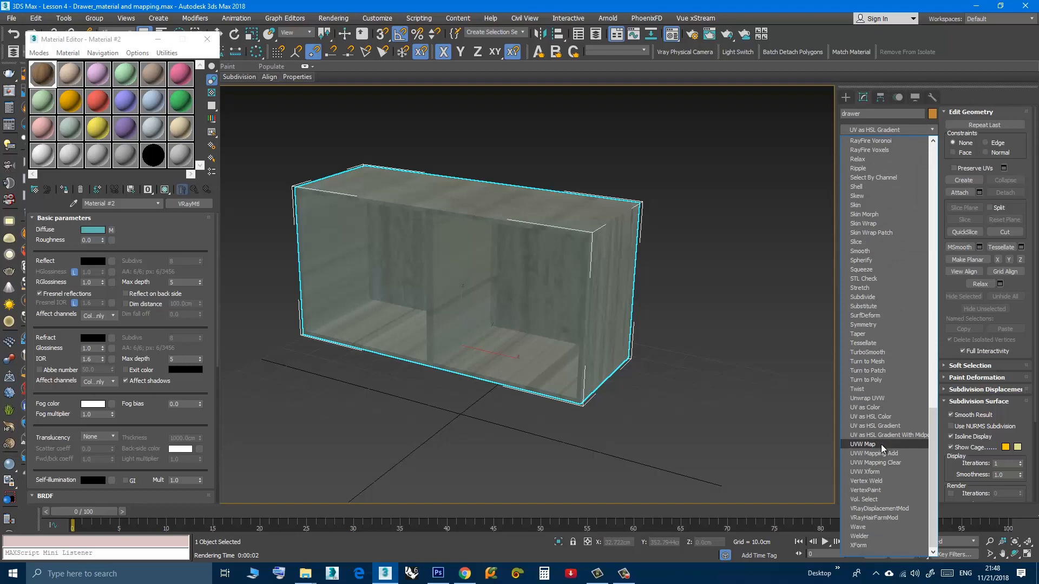
{"action": "left_click", "coordinate": [848, 445]}
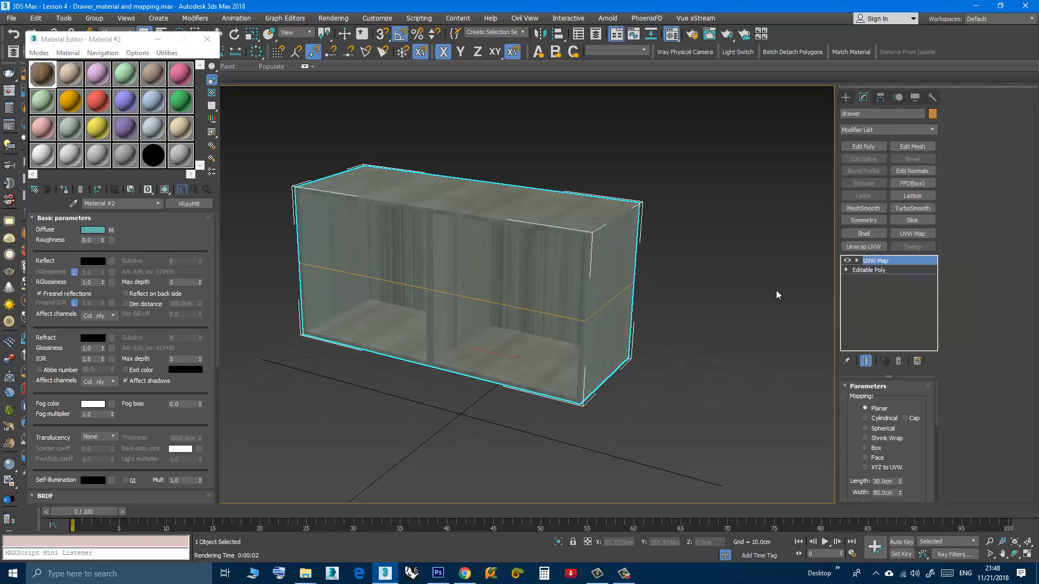
Move the UVW Map gizmo up along Z to about 92.5 cm, above the cabinet.
{"action": "middle_click_drag", "start_coordinate": [531, 344], "coordinate": [529, 351], "text": "alt"}
{"action": "left_click", "coordinate": [856, 261]}
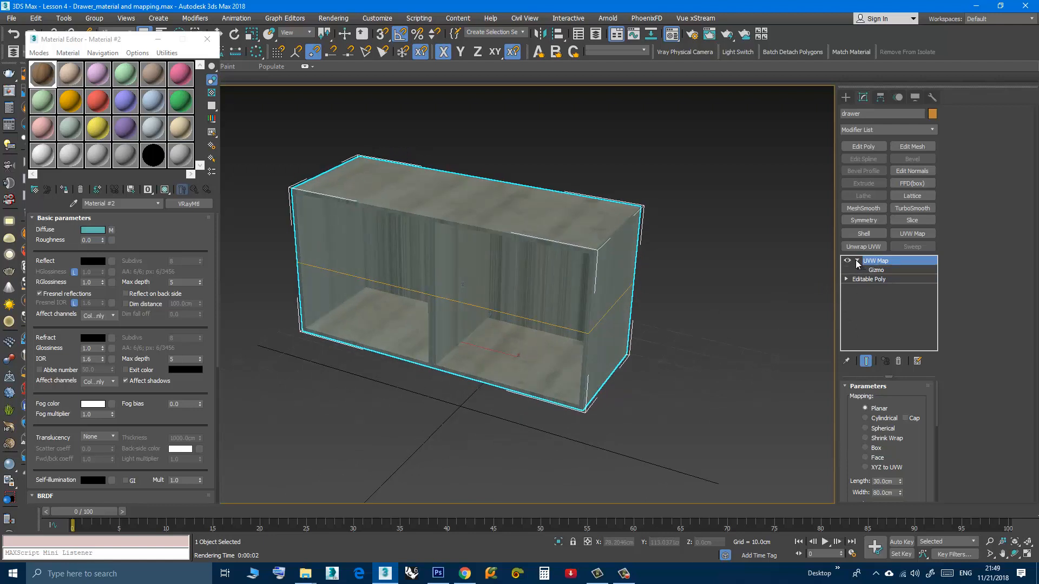
{"action": "left_click", "coordinate": [875, 270]}
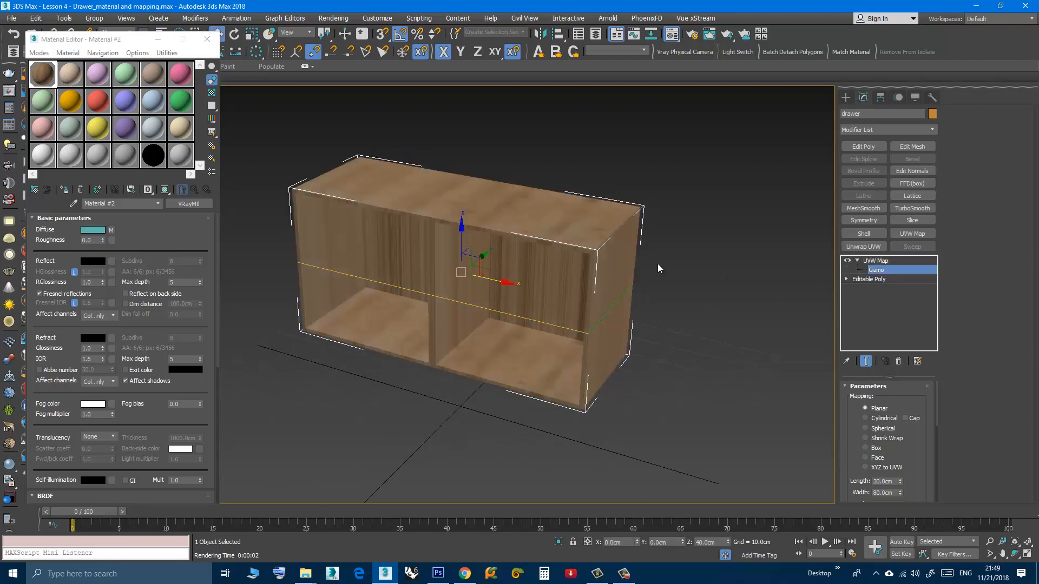
{"action": "key", "text": "w"}
{"action": "left_click_drag", "start_coordinate": [462, 238], "coordinate": [458, 115]}
{"action": "middle_click_drag", "start_coordinate": [471, 208], "coordinate": [494, 243]}
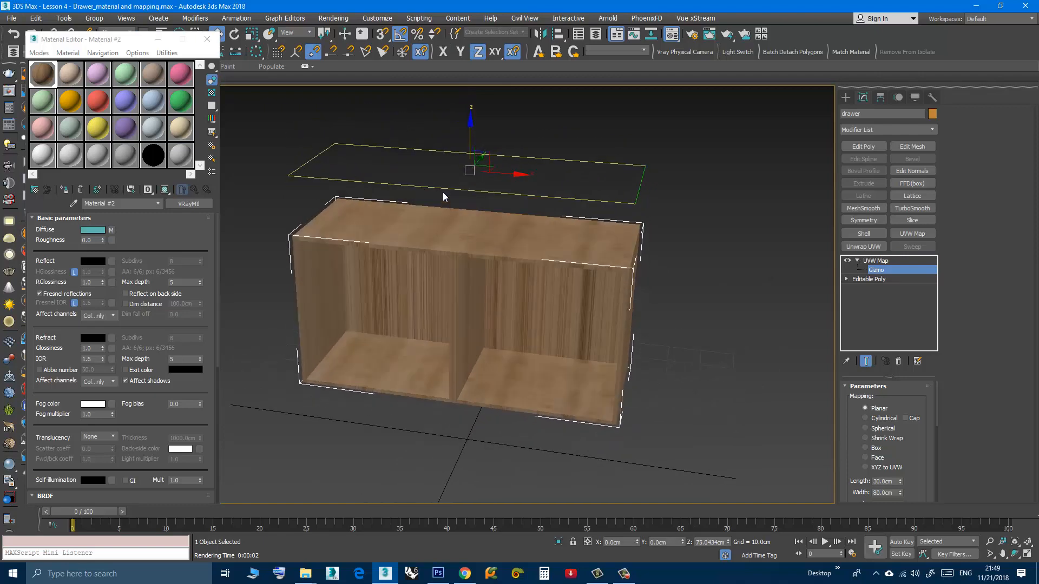
{"action": "middle_click_drag", "start_coordinate": [446, 196], "coordinate": [457, 202], "text": "alt"}
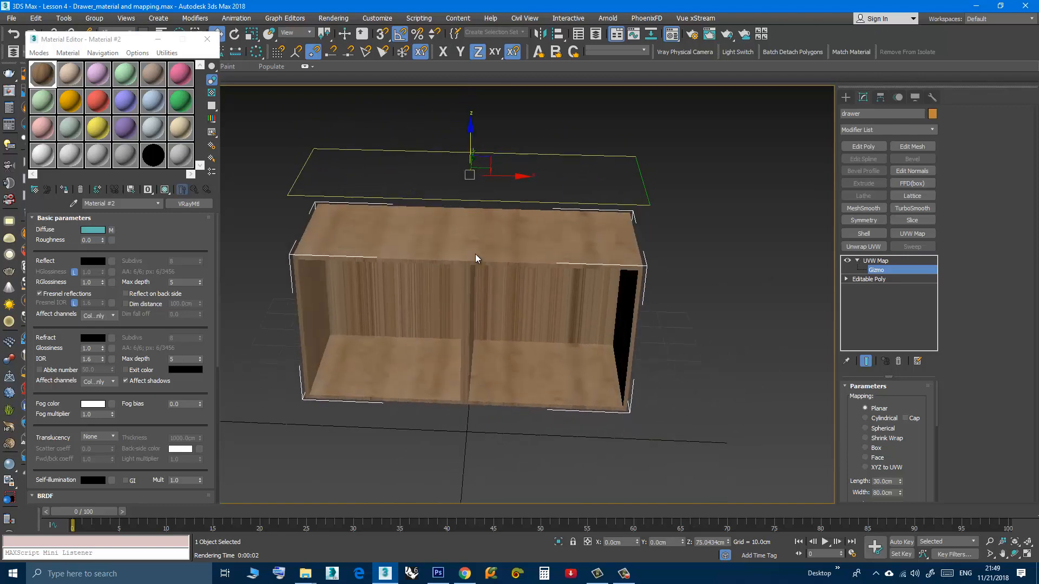
{"action": "middle_click_drag", "start_coordinate": [475, 254], "coordinate": [473, 204], "text": "alt"}
{"action": "left_click_drag", "start_coordinate": [475, 181], "coordinate": [474, 115]}
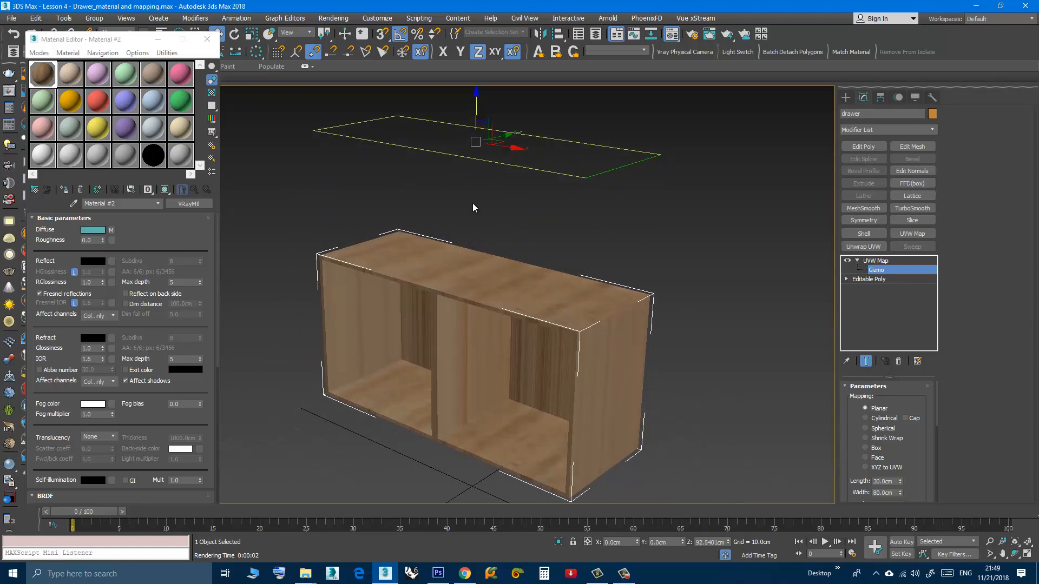
{"action": "middle_click_drag", "start_coordinate": [479, 246], "coordinate": [519, 307], "text": "alt"}
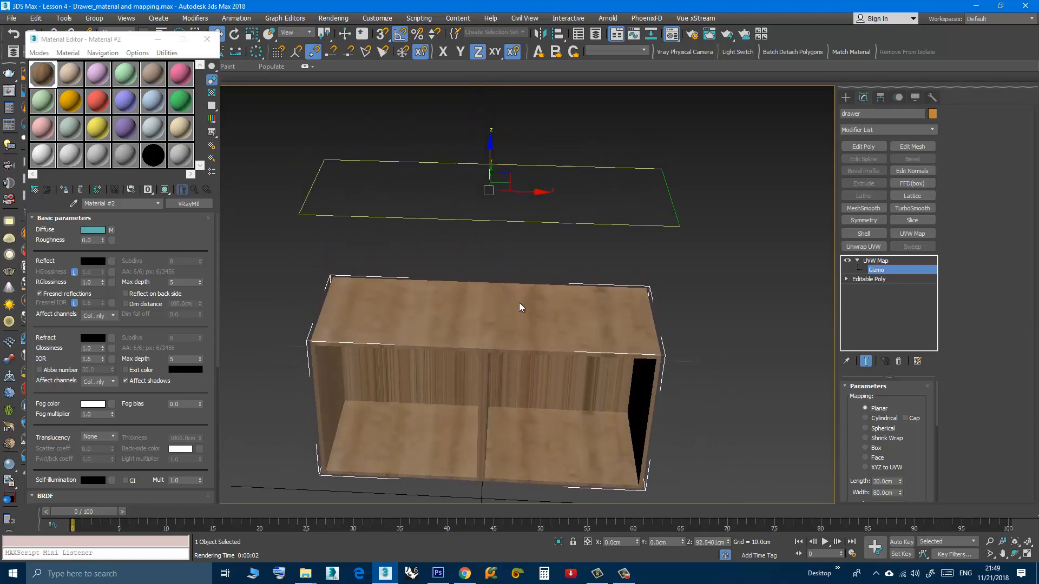
Examine the diffuse map slot of Material #24 and the parameters of Material #27, and return to Material #2 in the Material Editor.
{"action": "left_click", "coordinate": [158, 39]}
{"action": "middle_click_drag", "start_coordinate": [423, 255], "coordinate": [377, 245]}
{"action": "key", "text": "m"}
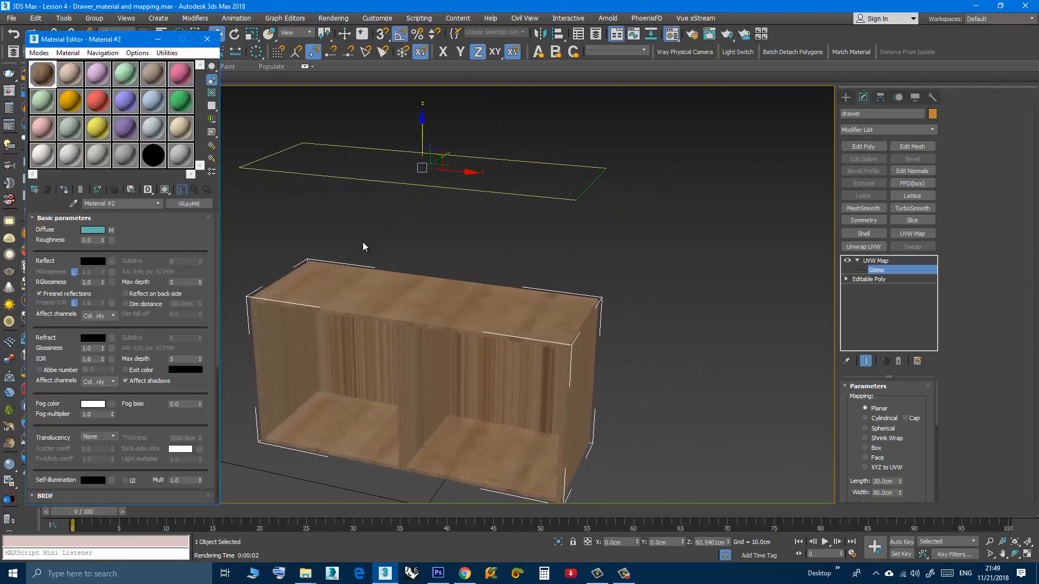
{"action": "left_click", "coordinate": [177, 159]}
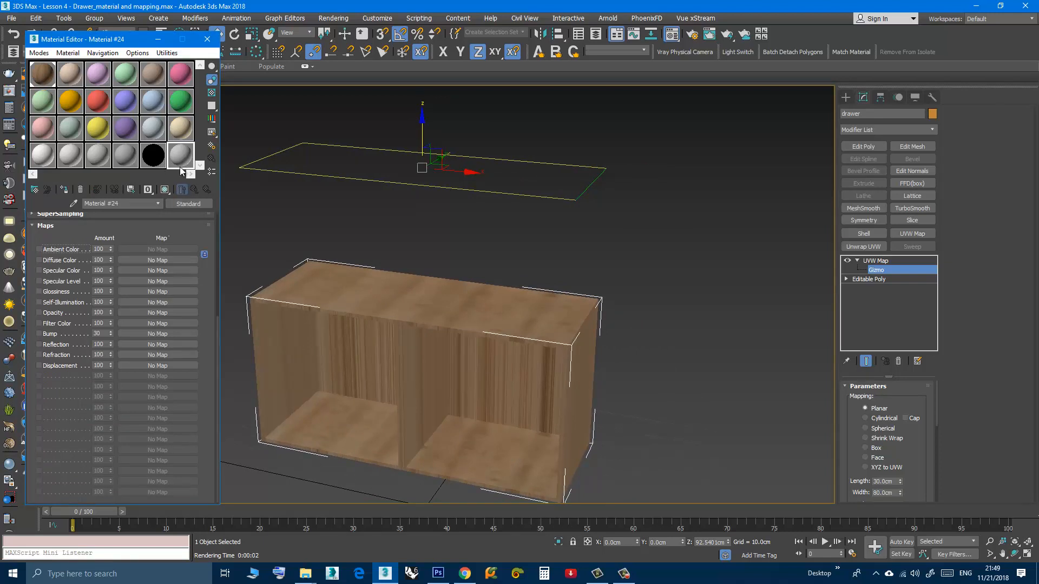
{"action": "scroll", "coordinate": [119, 224], "scroll_direction": "up", "scroll_amount": 5}
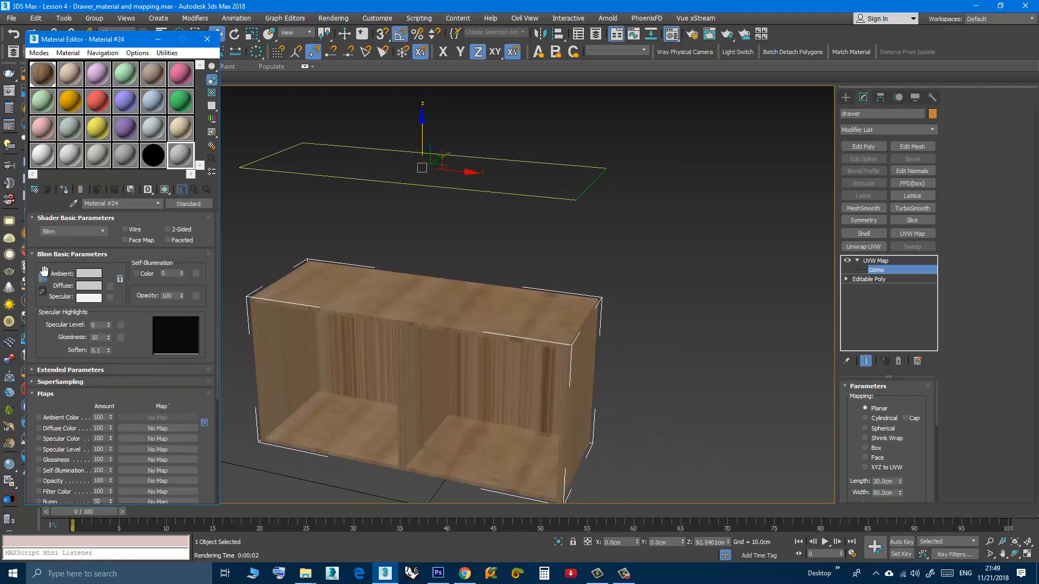
{"action": "left_click", "coordinate": [109, 288]}
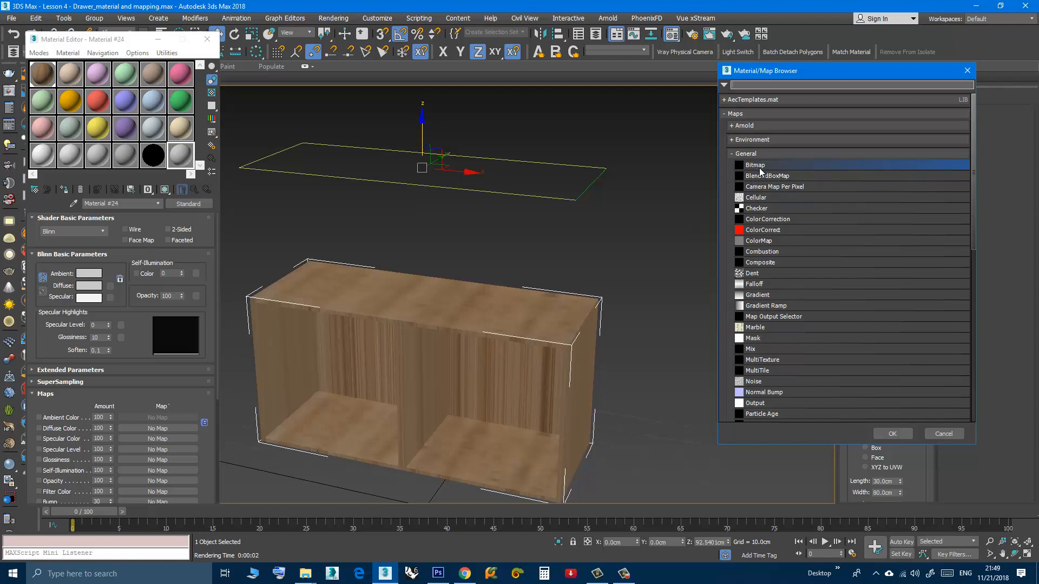
{"action": "left_click", "coordinate": [966, 70]}
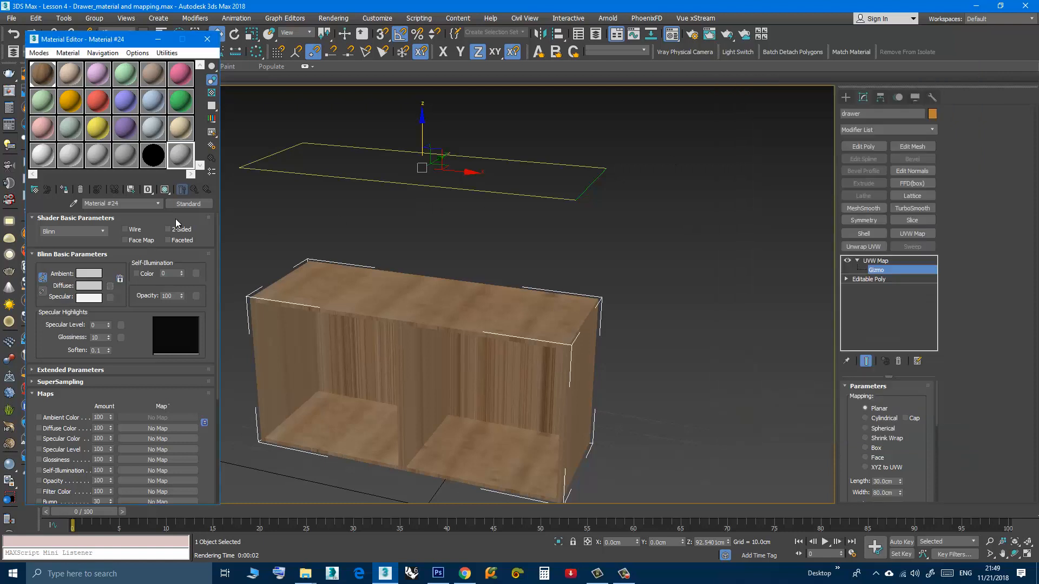
{"action": "left_click", "coordinate": [154, 158]}
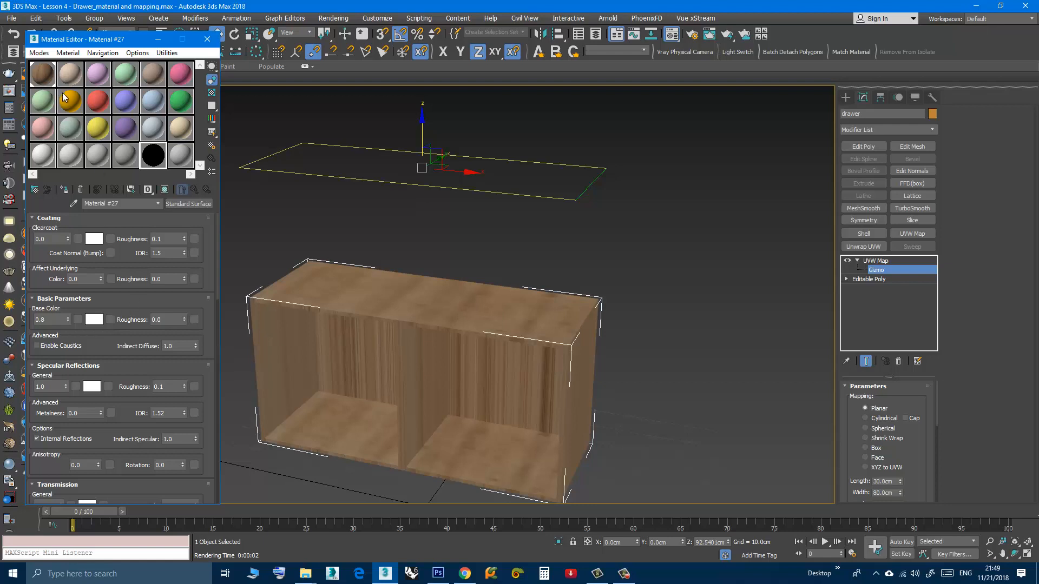
{"action": "left_click", "coordinate": [49, 79]}
View TexturesCom_CloseupBambooCuttingBoard_M.png from the assets folder in the image viewer.
{"action": "middle_click_drag", "start_coordinate": [417, 333], "coordinate": [407, 330], "text": "alt"}
{"action": "mouse_move", "coordinate": [555, 253]}
{"action": "middle_mouse_down", "text": "alt"}
{"action": "mouse_move", "coordinate": [486, 246]}
{"action": "mouse_move", "coordinate": [568, 268]}
{"action": "middle_mouse_up", "text": "alt"}
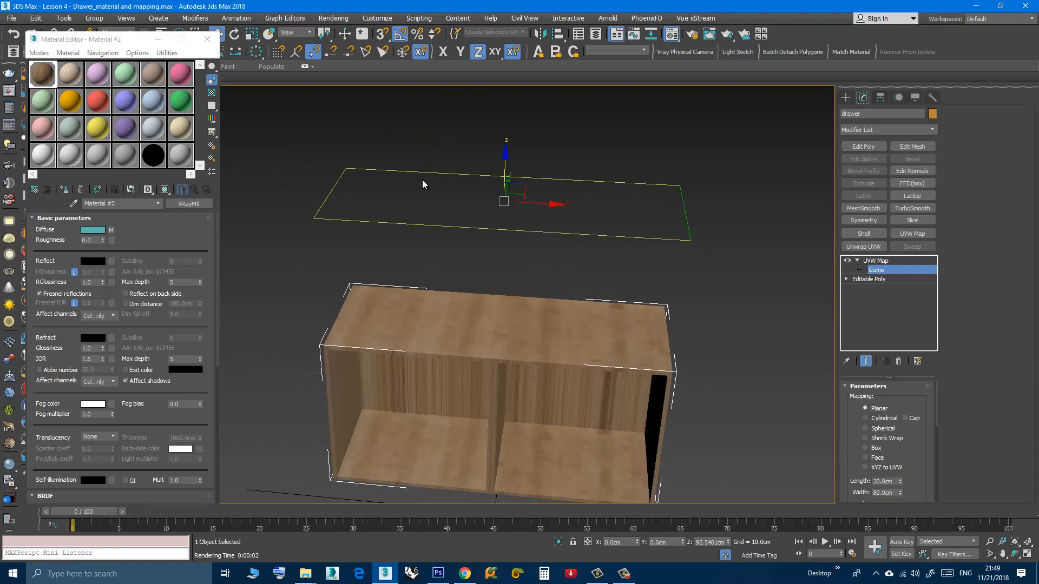
{"action": "mouse_move", "coordinate": [594, 283]}
{"action": "middle_mouse_down", "text": "alt"}
{"action": "mouse_move", "coordinate": [575, 269]}
{"action": "mouse_move", "coordinate": [589, 286]}
{"action": "middle_mouse_up", "text": "alt"}
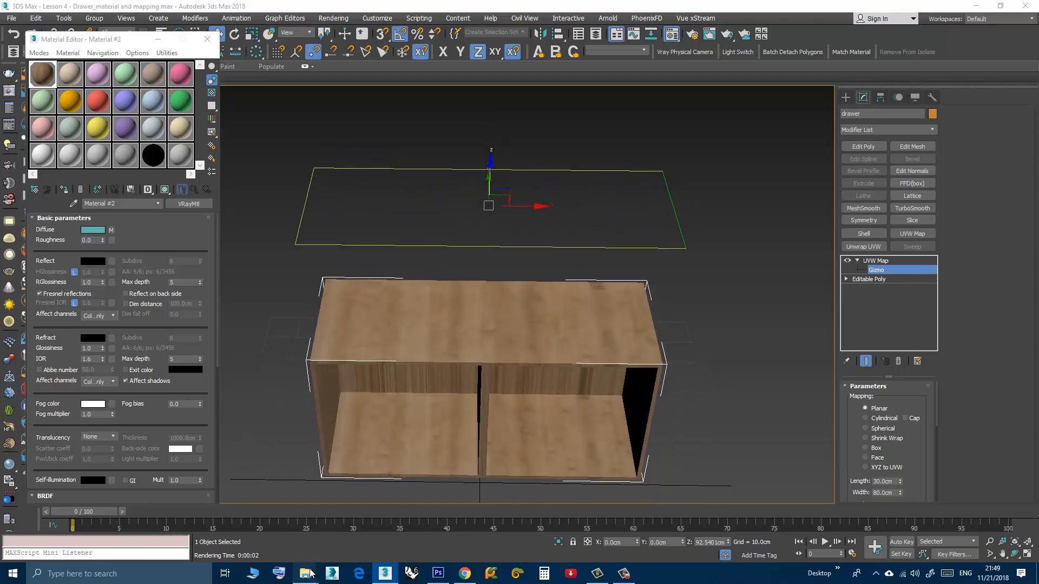
{"action": "mouse_move", "coordinate": [305, 573]}
{"action": "left_click", "coordinate": [274, 536]}
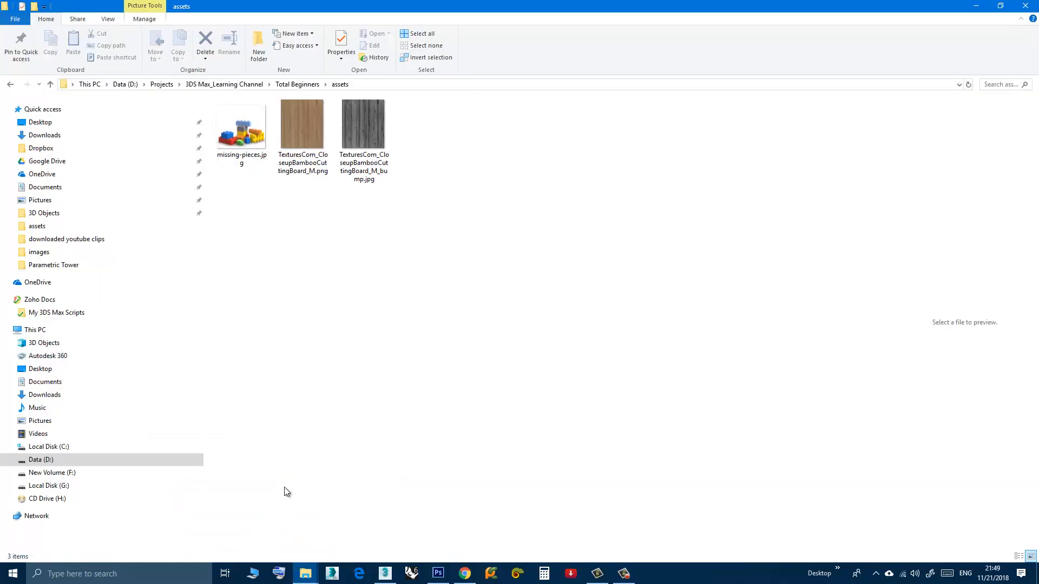
{"action": "double_click", "coordinate": [300, 127]}
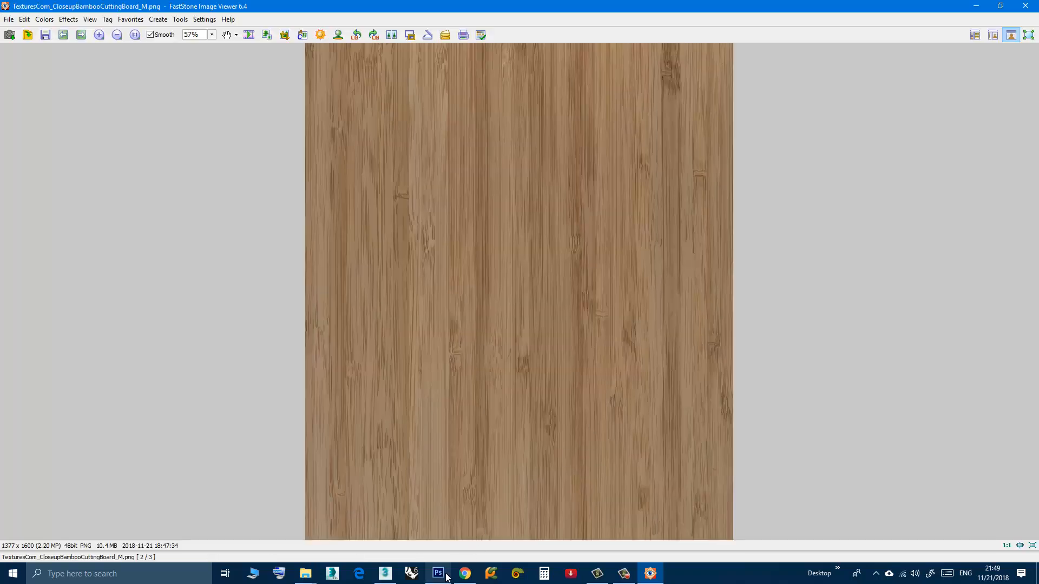
Switch back to 3ds Max and examine the planar mapping on the cabinet's top and sides, up close at a top corner.
{"action": "left_click", "coordinate": [385, 574]}
{"action": "middle_click_drag", "start_coordinate": [467, 359], "coordinate": [469, 382], "text": "alt"}
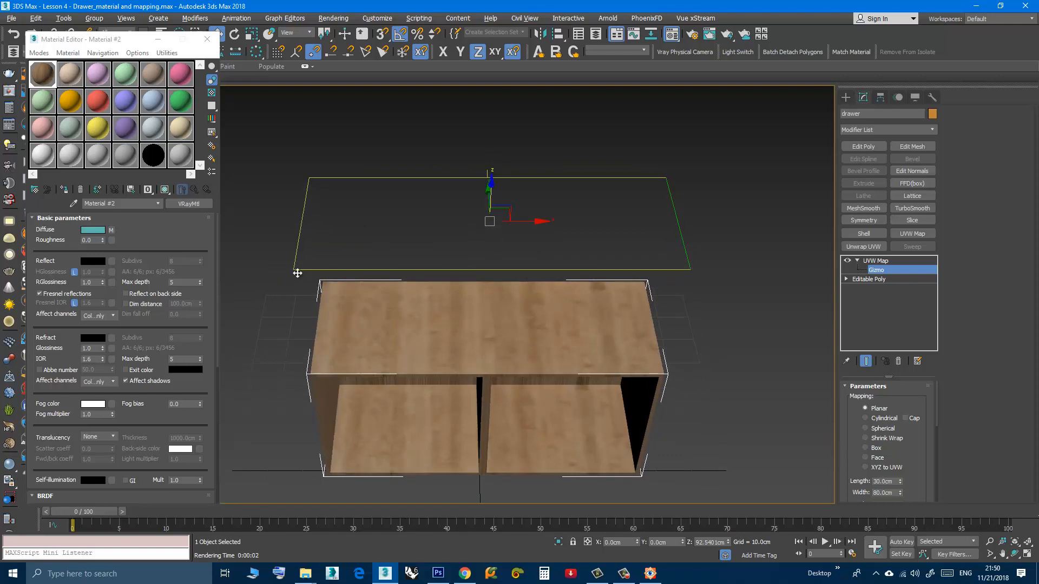
{"action": "middle_click_drag", "start_coordinate": [607, 237], "coordinate": [554, 304], "text": "alt"}
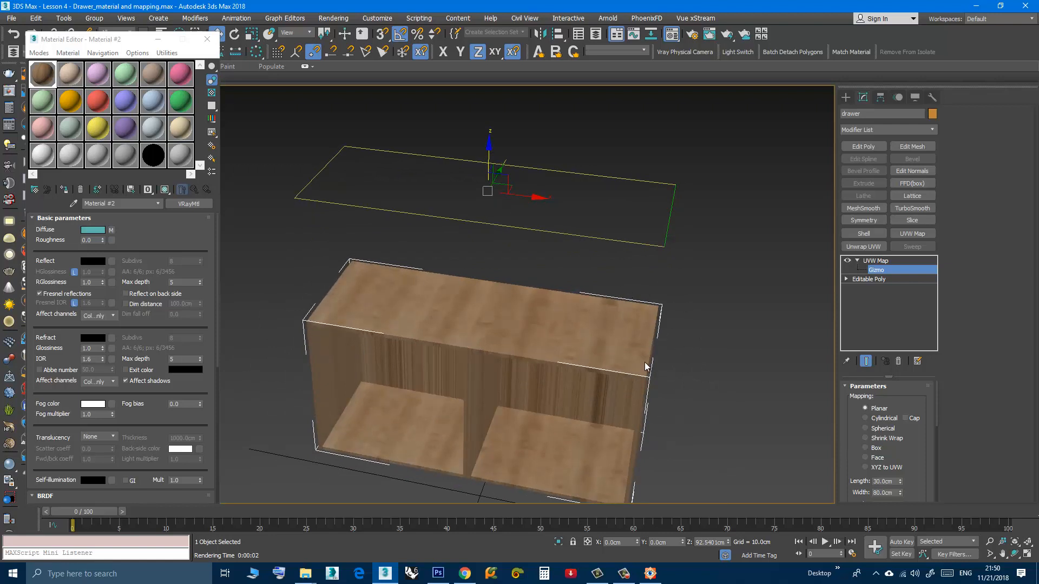
{"action": "middle_click_drag", "start_coordinate": [424, 369], "coordinate": [481, 356], "text": "alt"}
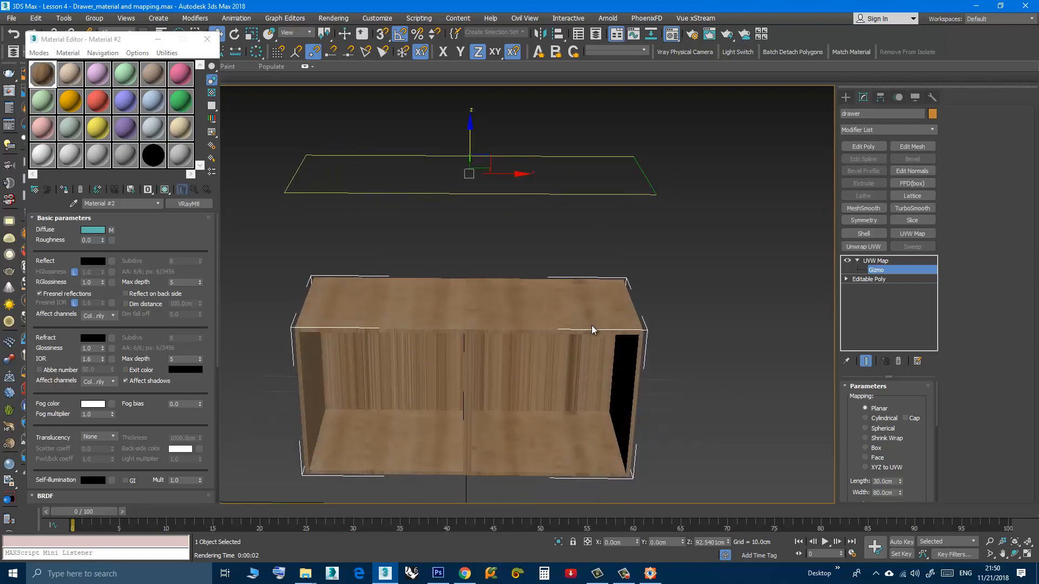
{"action": "middle_click_drag", "start_coordinate": [561, 345], "coordinate": [494, 325], "text": "alt"}
{"action": "left_click", "coordinate": [158, 39]}
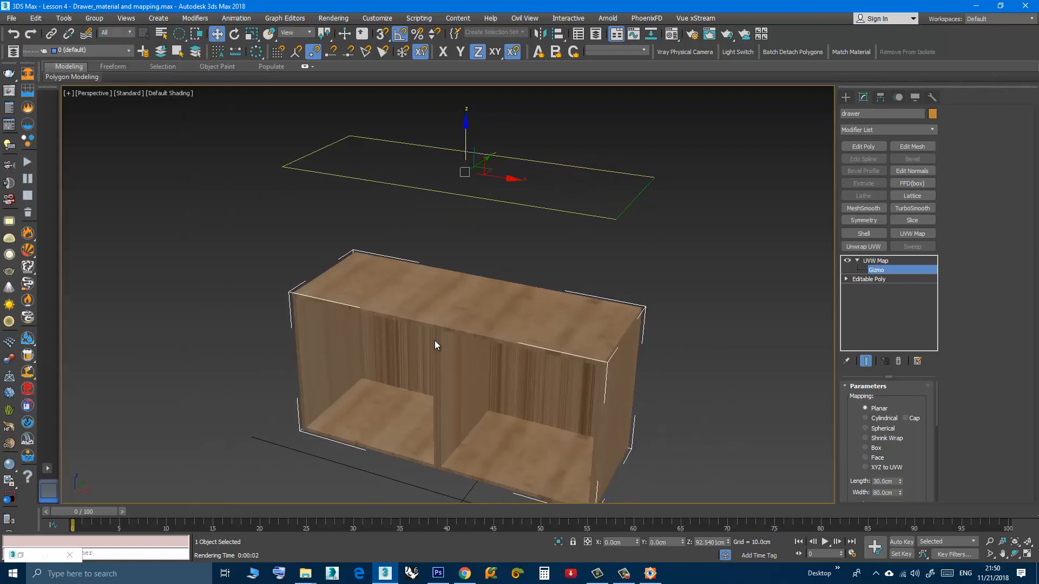
{"action": "middle_click_drag", "start_coordinate": [434, 339], "coordinate": [352, 322]}
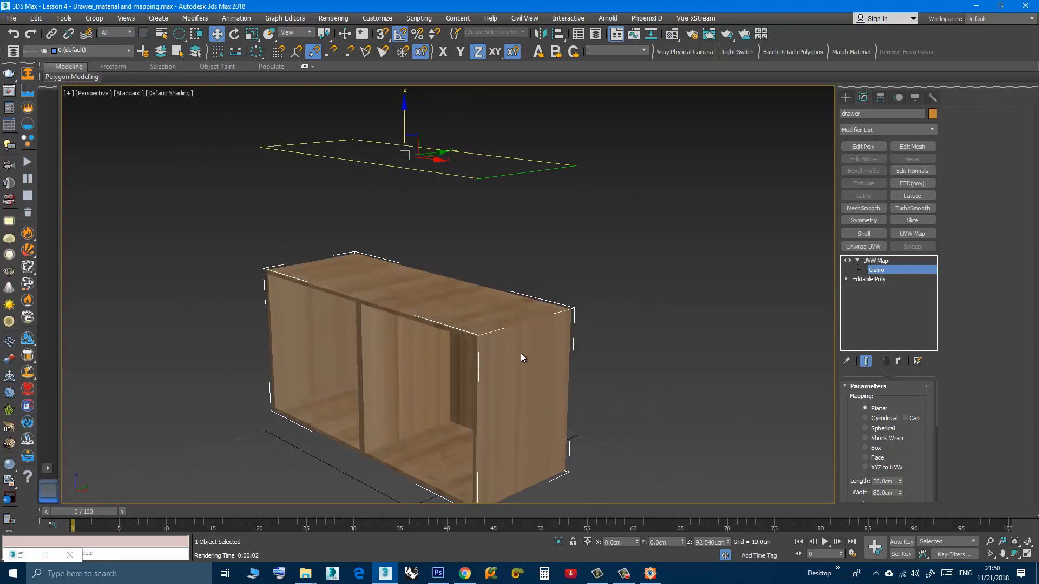
{"action": "scroll", "coordinate": [520, 353], "scroll_direction": "up", "scroll_amount": 10}
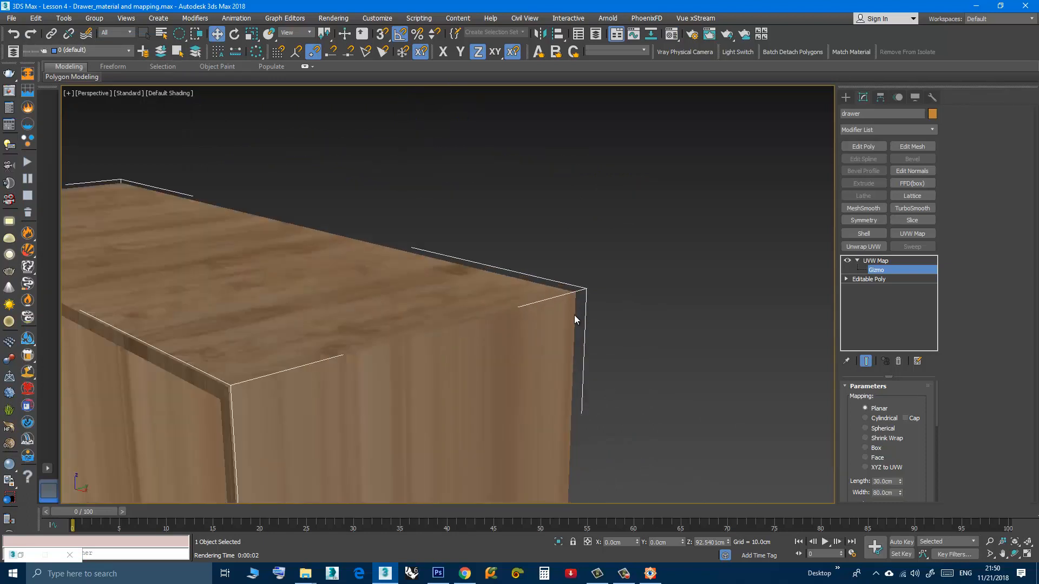
{"action": "scroll", "coordinate": [579, 297], "scroll_direction": "up", "scroll_amount": 3}
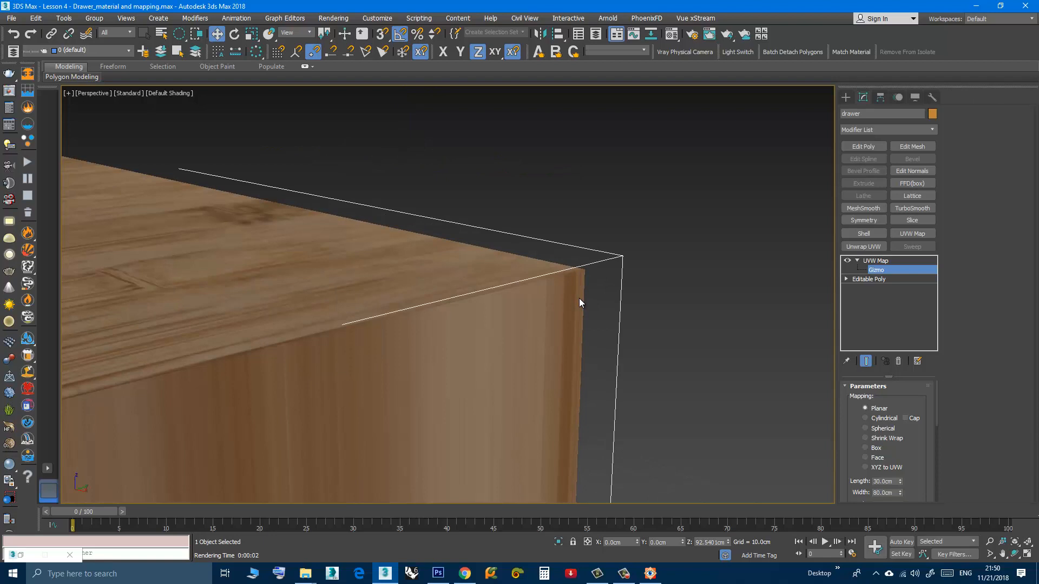
{"action": "scroll", "coordinate": [579, 297], "scroll_direction": "up", "scroll_amount": 2}
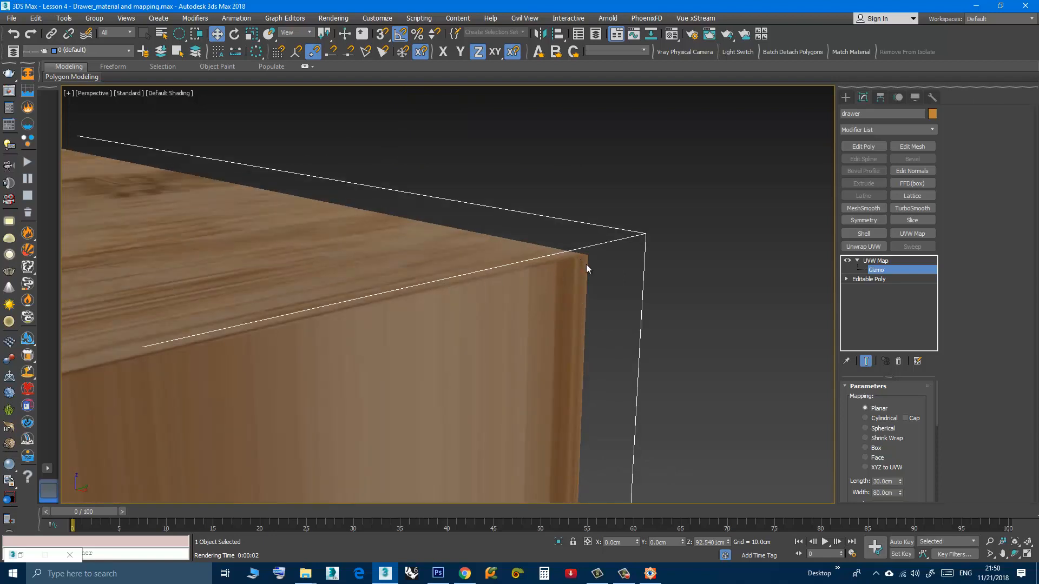
{"action": "scroll", "coordinate": [586, 264], "scroll_direction": "up", "scroll_amount": 2}
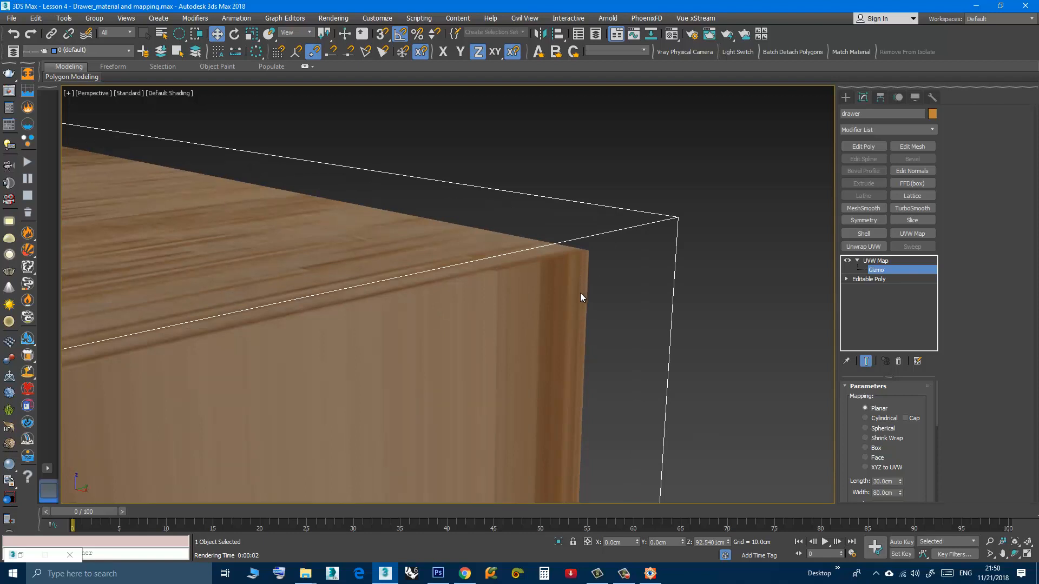
Examine the planar bamboo mapping on the whole cabinet, from its sides and from directly above through the gizmo.
{"action": "scroll", "coordinate": [558, 292], "scroll_direction": "down", "scroll_amount": 2}
{"action": "scroll", "coordinate": [552, 325], "scroll_direction": "down", "scroll_amount": 5}
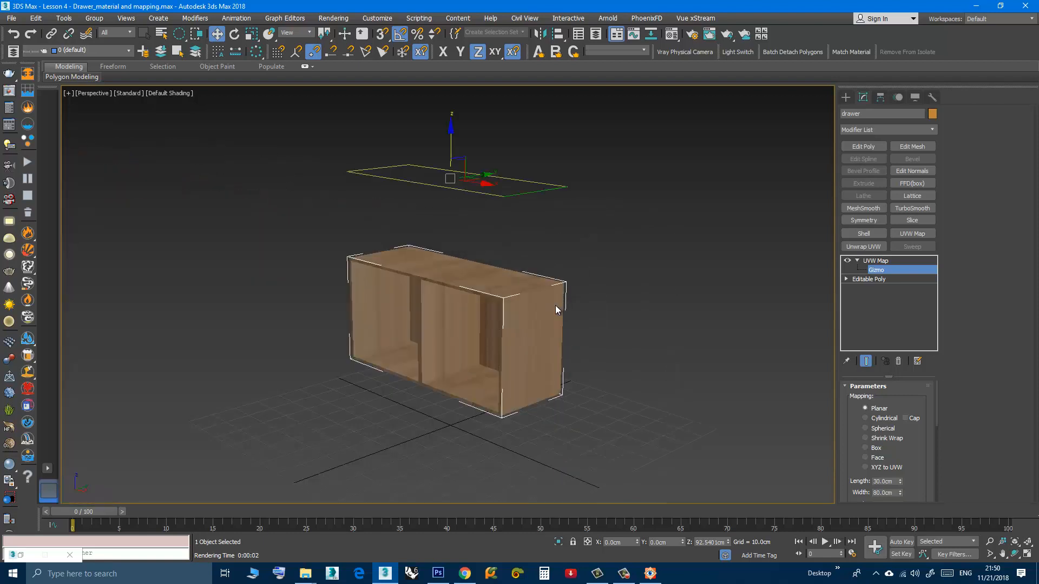
{"action": "scroll", "coordinate": [557, 354], "scroll_direction": "up", "scroll_amount": 2}
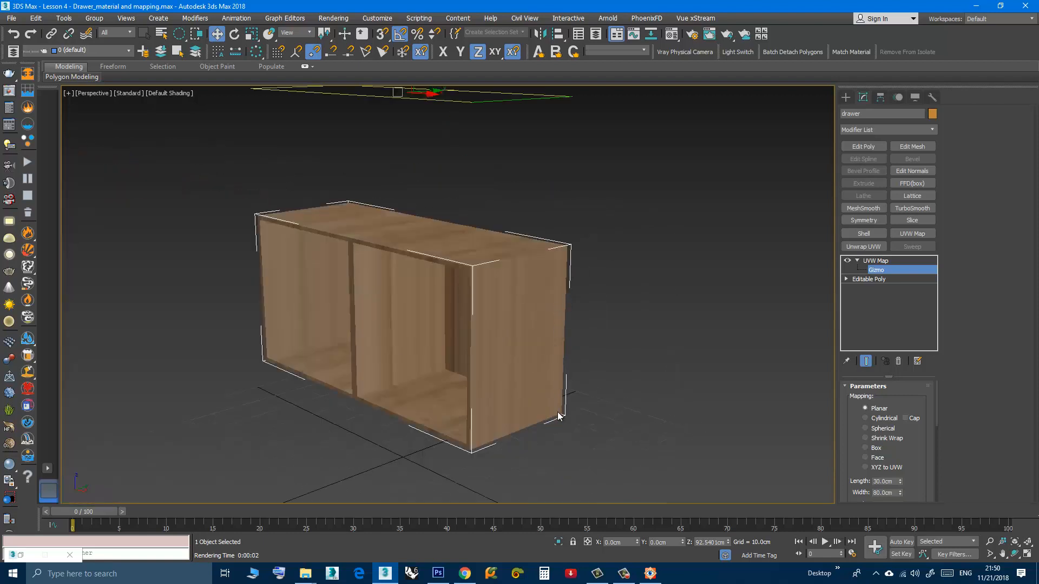
{"action": "middle_click_drag", "start_coordinate": [409, 307], "coordinate": [480, 420], "text": "alt"}
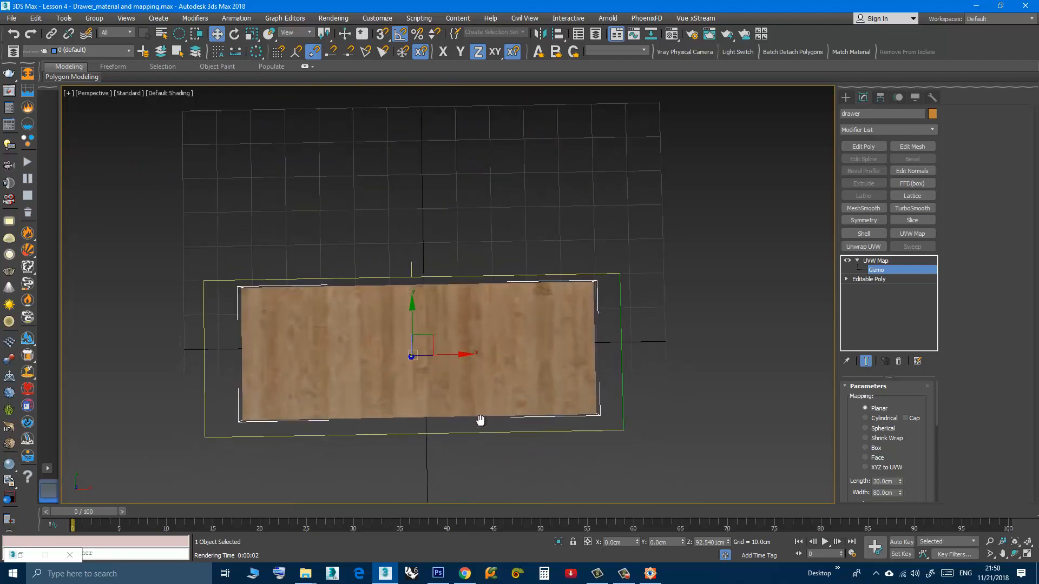
{"action": "scroll", "coordinate": [462, 413], "scroll_direction": "up", "scroll_amount": 2}
{"action": "key", "text": "z"}
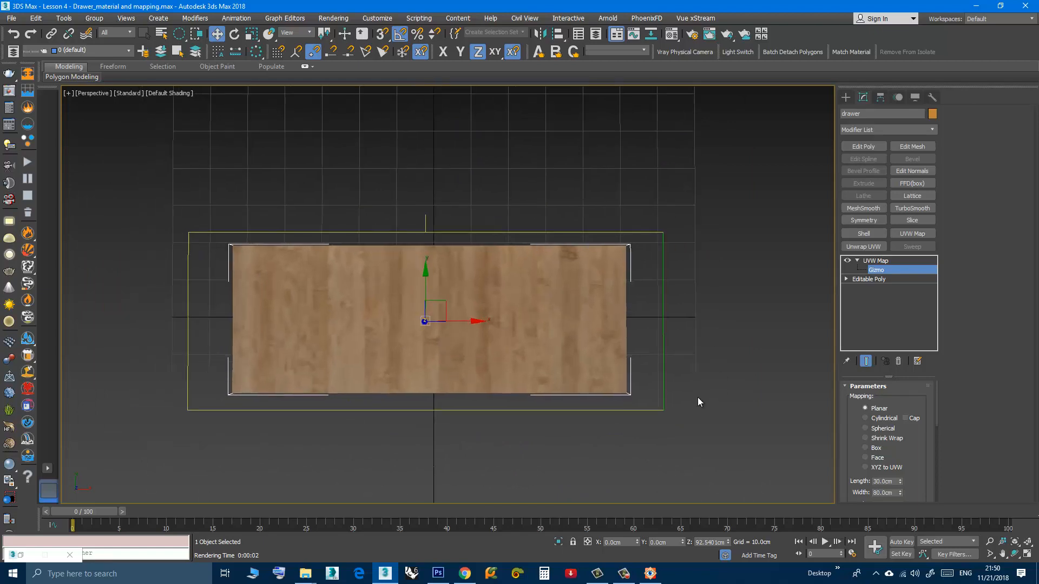
{"action": "middle_click_drag", "start_coordinate": [490, 411], "coordinate": [415, 317], "text": "alt"}
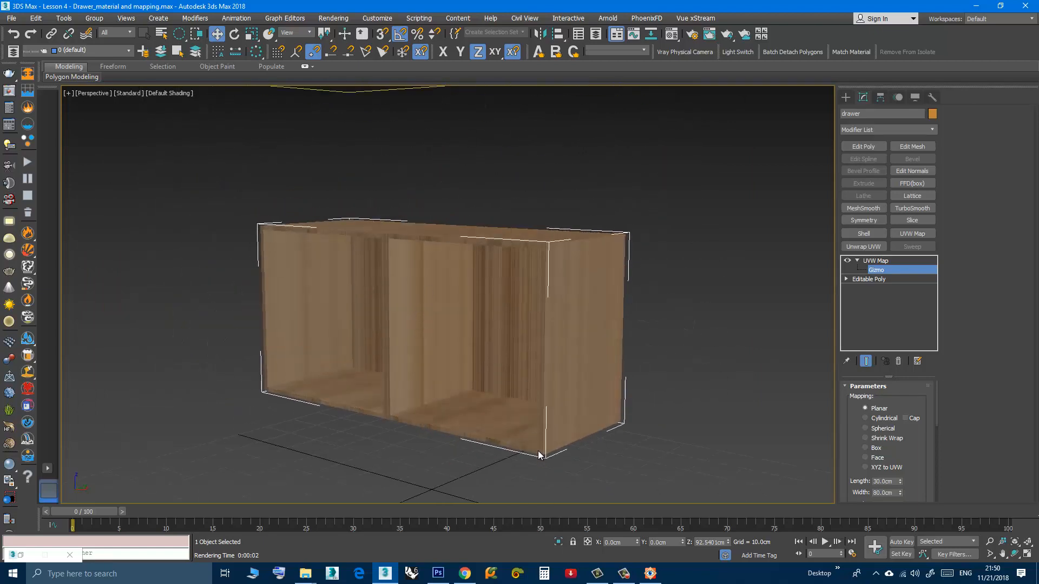
{"action": "middle_click_drag", "start_coordinate": [471, 381], "coordinate": [459, 450], "text": "alt"}
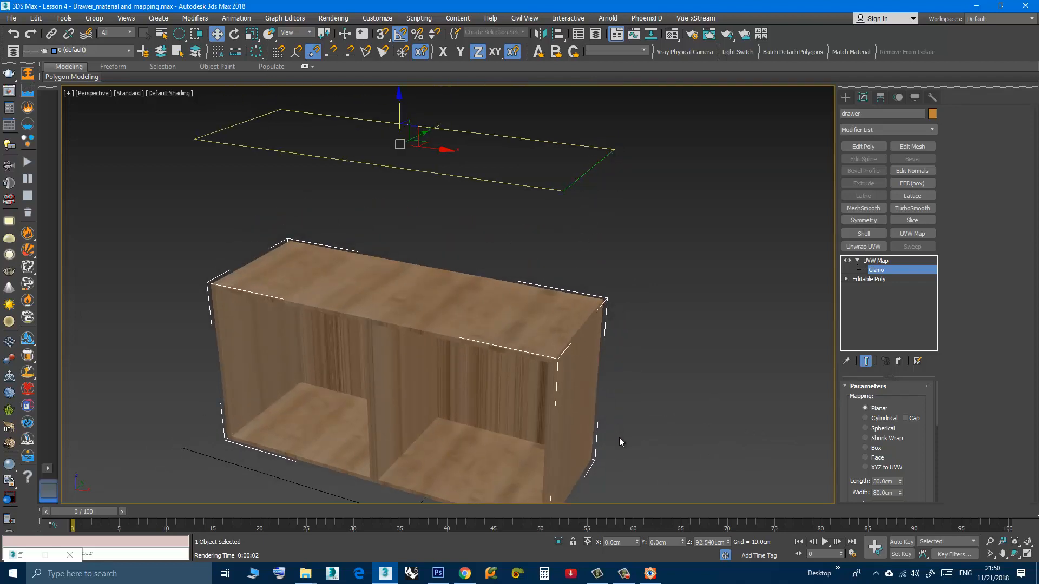
View the bamboo texture in the image viewer, and return to 3ds Max to compare it with the cabinet's top corner.
{"action": "left_click", "coordinate": [649, 573]}
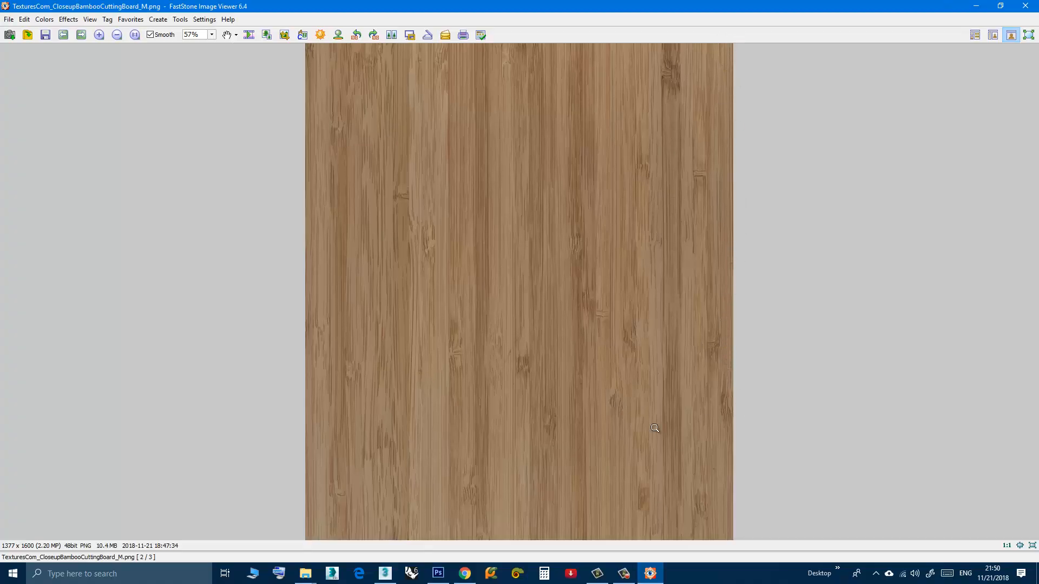
{"action": "left_click", "coordinate": [386, 574]}
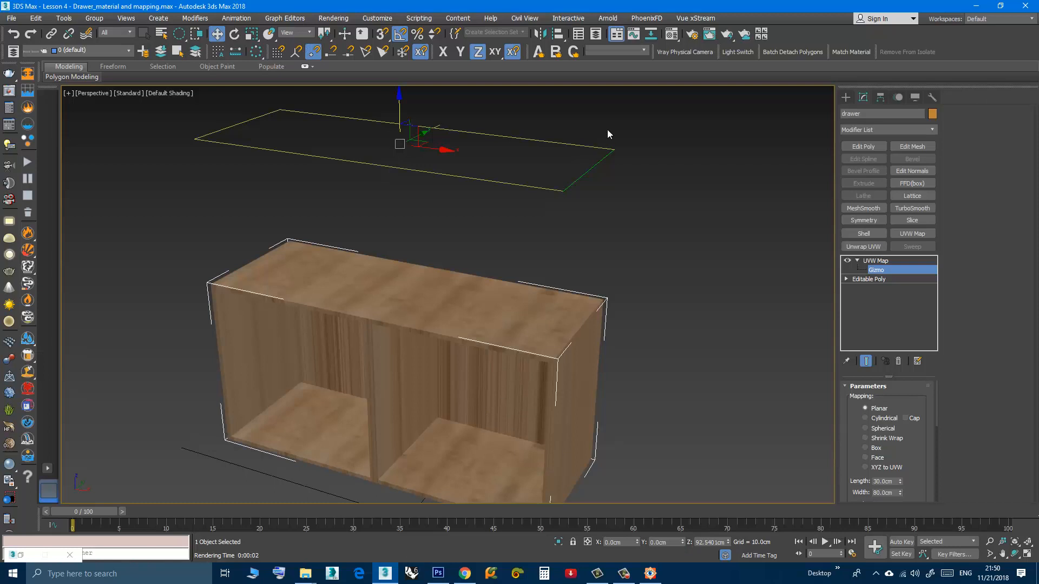
{"action": "scroll", "coordinate": [602, 373], "scroll_direction": "up", "scroll_amount": 8}
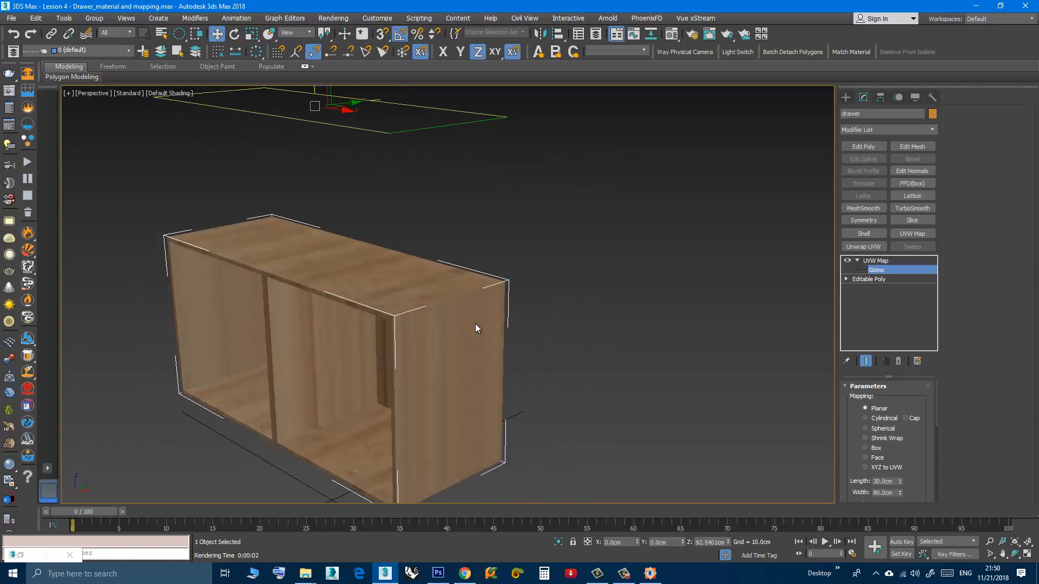
{"action": "scroll", "coordinate": [540, 238], "scroll_direction": "up", "scroll_amount": 2}
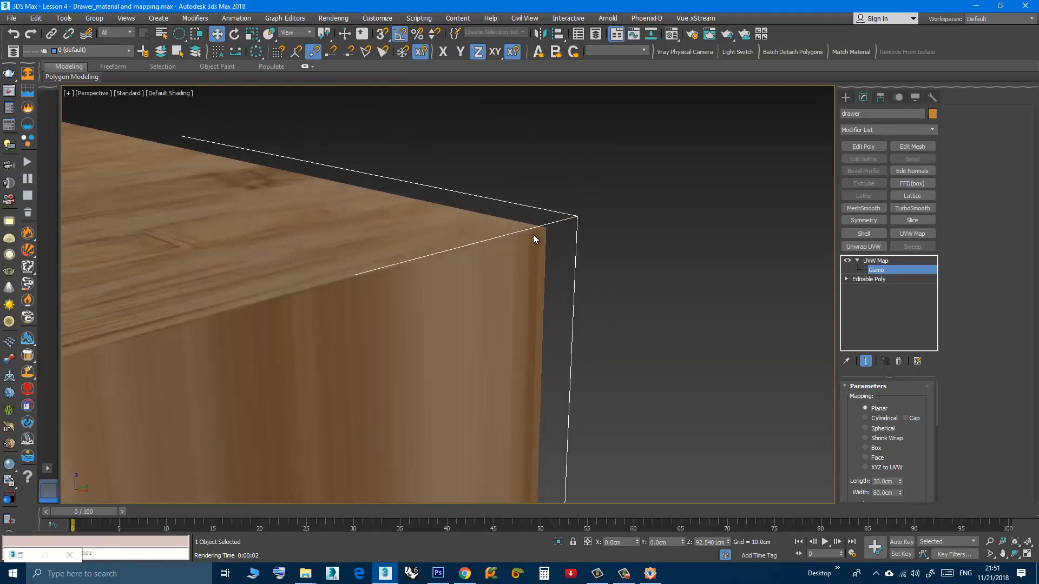
{"action": "scroll", "coordinate": [568, 233], "scroll_direction": "down", "scroll_amount": 10}
{"action": "middle_click_drag", "start_coordinate": [533, 248], "coordinate": [537, 303], "text": "alt"}
{"action": "middle_click_drag", "start_coordinate": [484, 350], "coordinate": [461, 315], "text": "alt"}
{"action": "scroll", "coordinate": [443, 274], "scroll_direction": "up", "scroll_amount": 5}
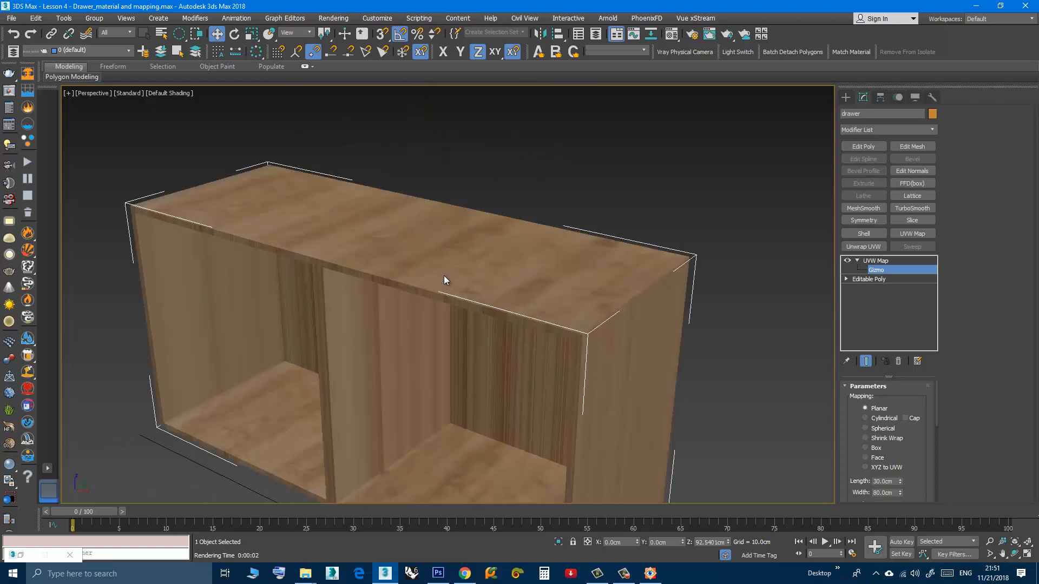
Examine the position of the planar gizmo relative to the cabinet's top surface from the side and the front.
{"action": "scroll", "coordinate": [454, 308], "scroll_direction": "down", "scroll_amount": 6}
{"action": "scroll", "coordinate": [478, 302], "scroll_direction": "up", "scroll_amount": 3}
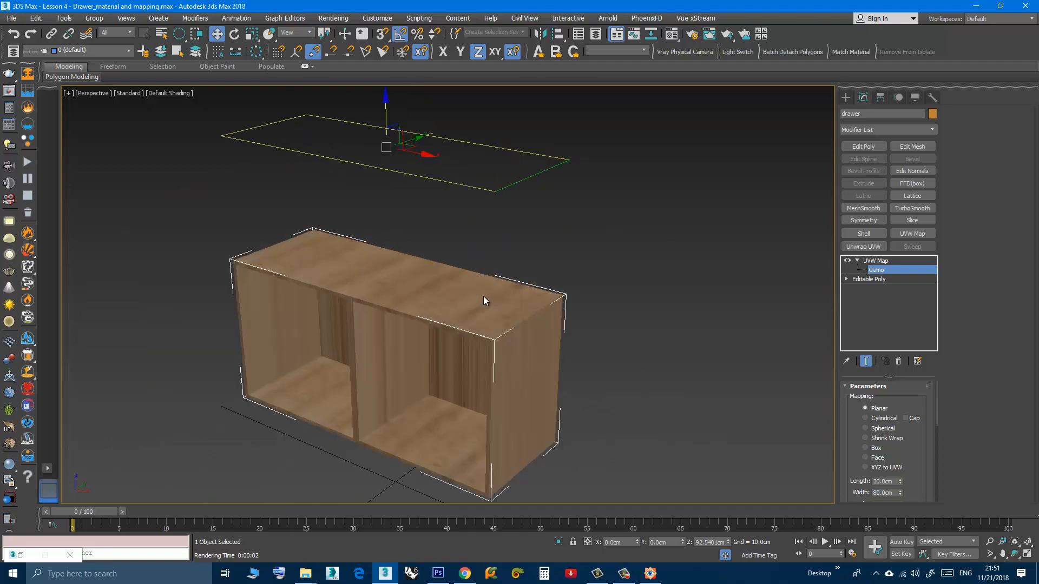
{"action": "middle_click_drag", "start_coordinate": [482, 296], "coordinate": [510, 304]}
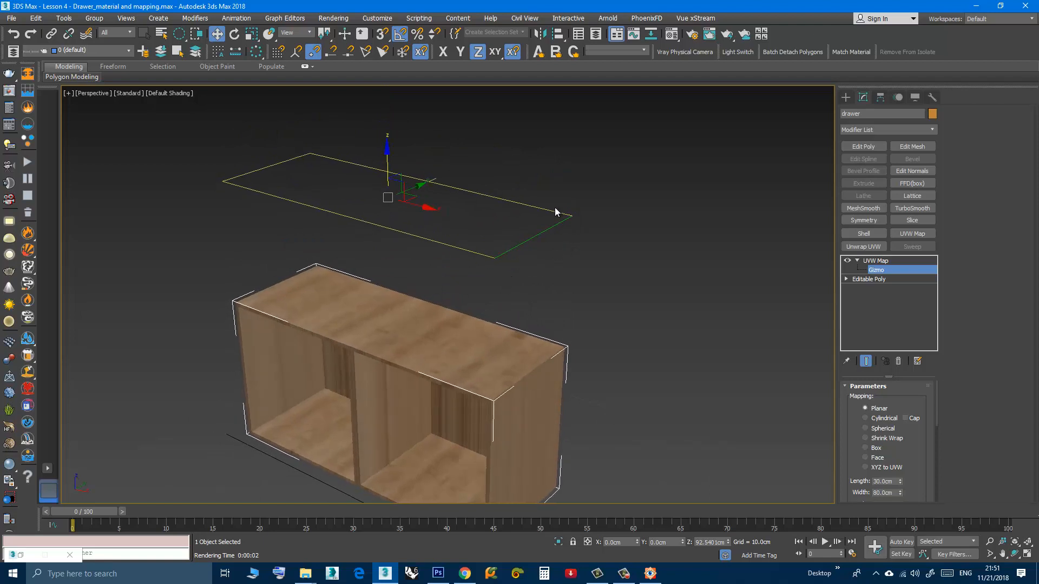
{"action": "scroll", "coordinate": [508, 308], "scroll_direction": "down", "scroll_amount": 4}
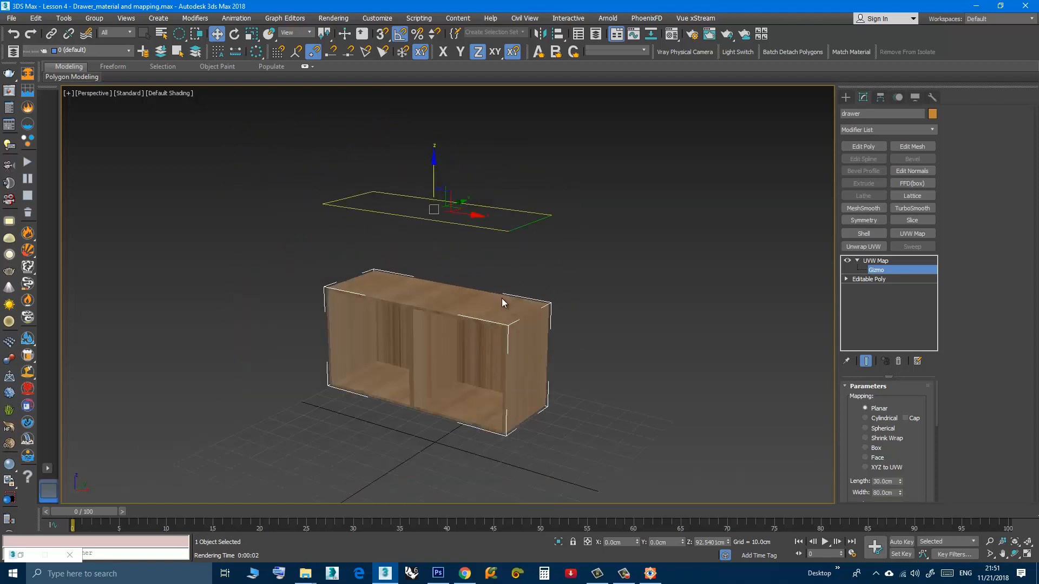
{"action": "middle_click_drag", "start_coordinate": [493, 304], "coordinate": [492, 307], "text": "alt"}
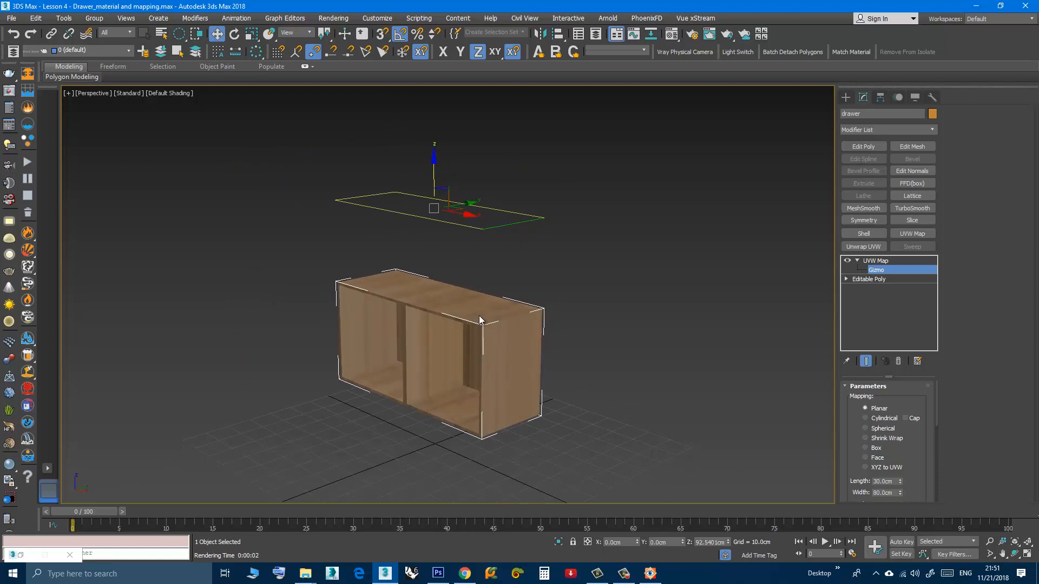
{"action": "middle_click_drag", "start_coordinate": [482, 320], "coordinate": [489, 339], "text": "alt"}
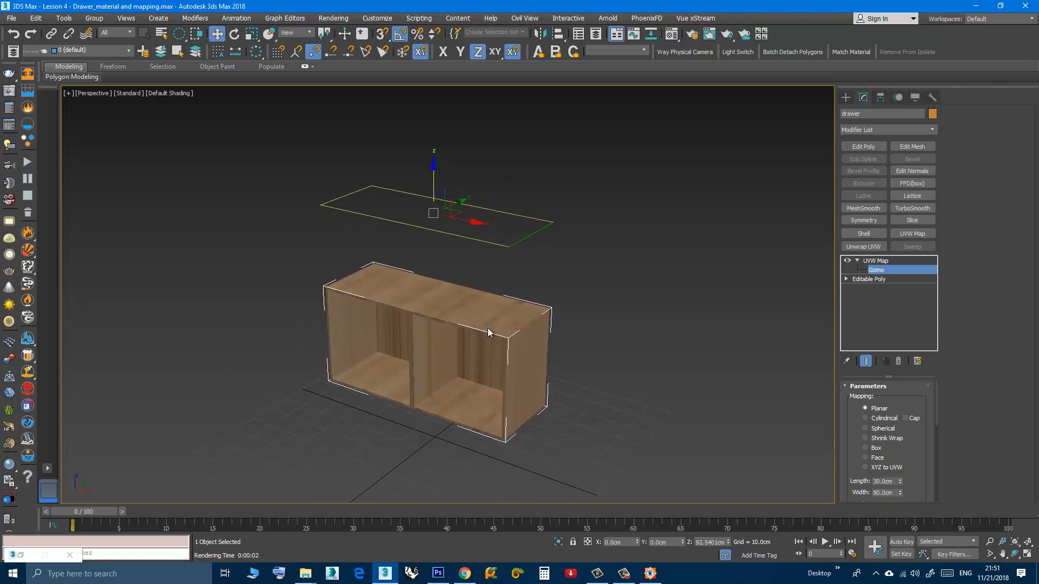
{"action": "middle_click_drag", "start_coordinate": [481, 317], "coordinate": [516, 328]}
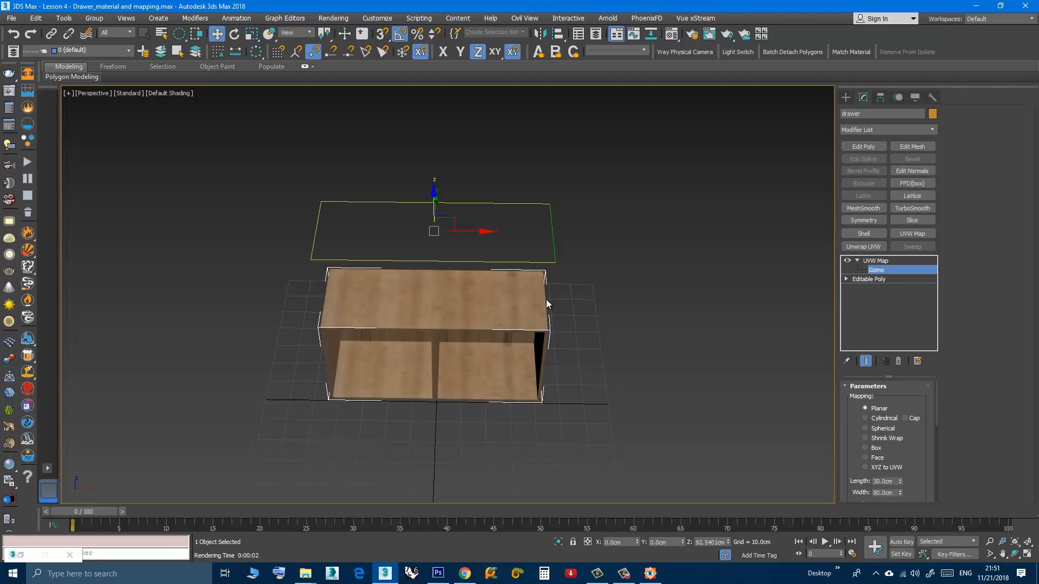
{"action": "middle_click_drag", "start_coordinate": [544, 327], "coordinate": [516, 319], "text": "alt"}
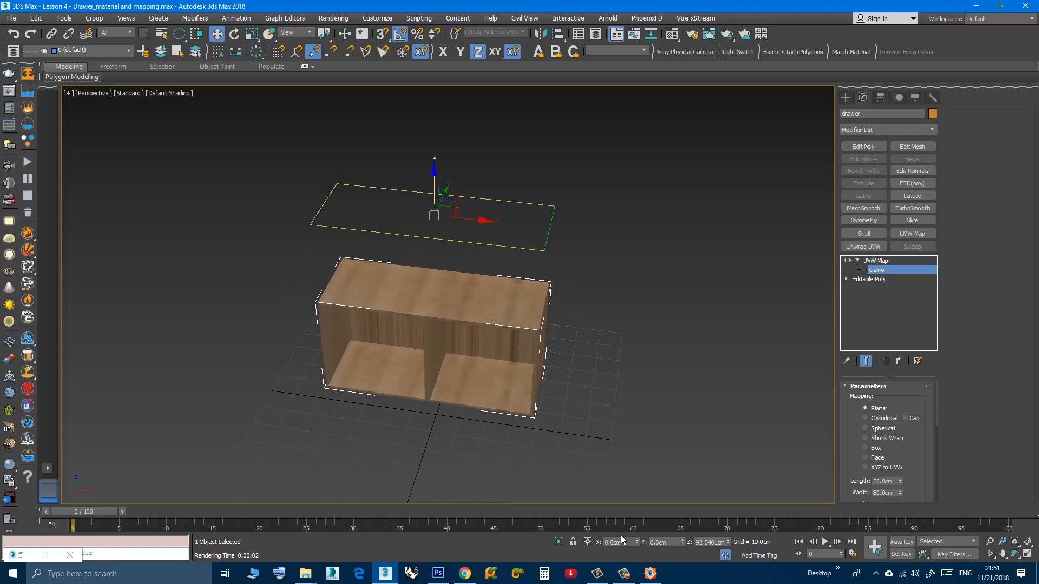
View the bamboo texture in the image viewer again, close the viewer, and preview TexturesCom_CloseupBambooCuttingBoard_M.png in the assets folder.
{"action": "left_click", "coordinate": [659, 580]}
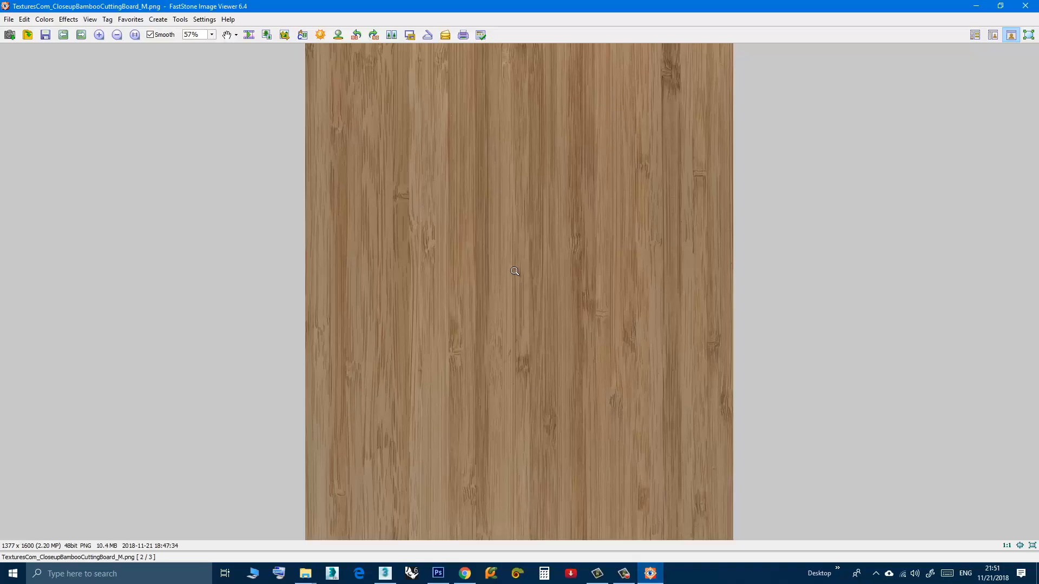
{"action": "left_click", "coordinate": [305, 573]}
{"action": "left_click", "coordinate": [254, 465]}
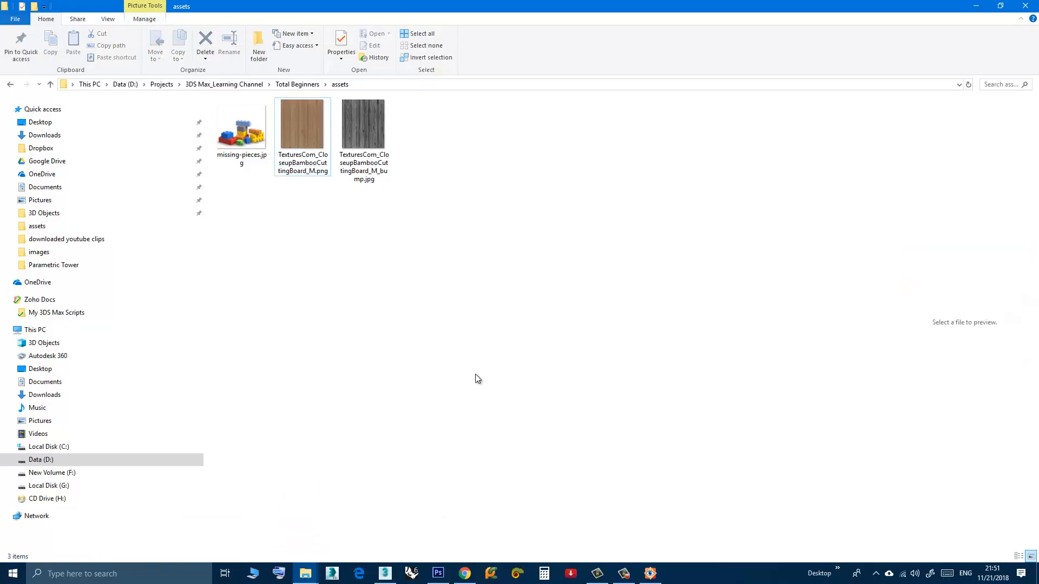
{"action": "left_click", "coordinate": [650, 573]}
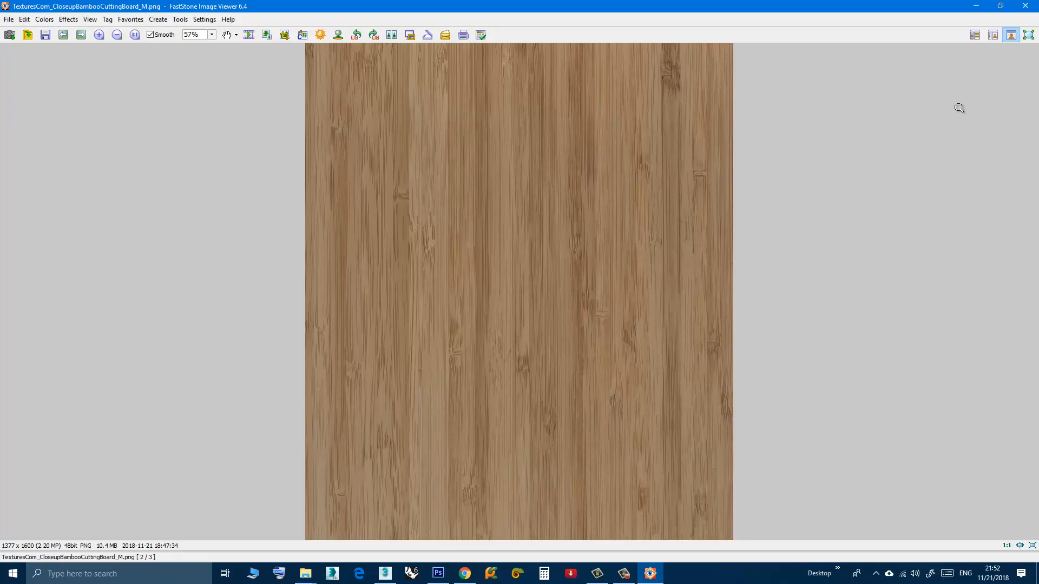
{"action": "left_click", "coordinate": [1029, 8]}
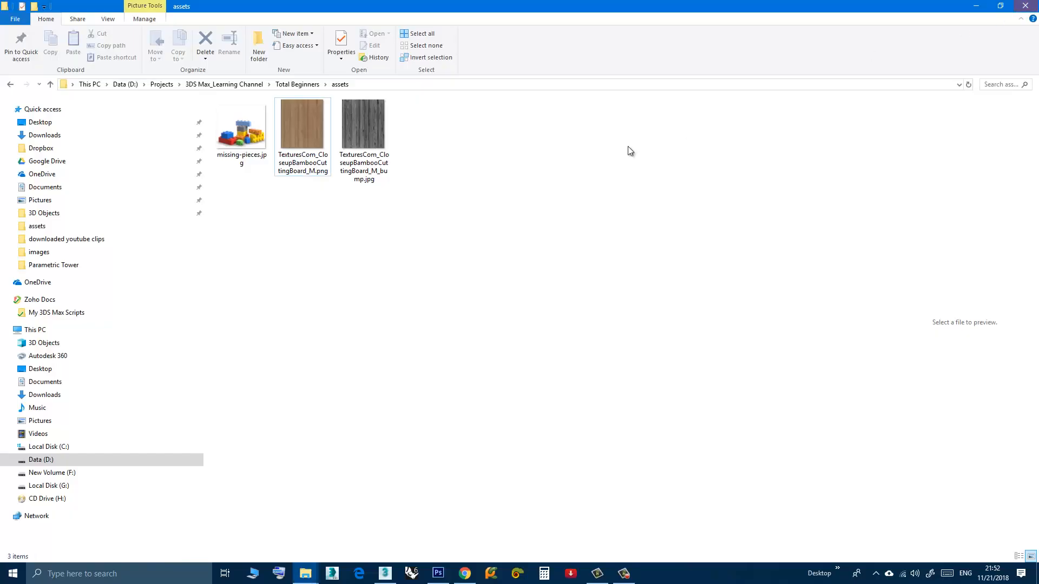
{"action": "left_click", "coordinate": [311, 157]}
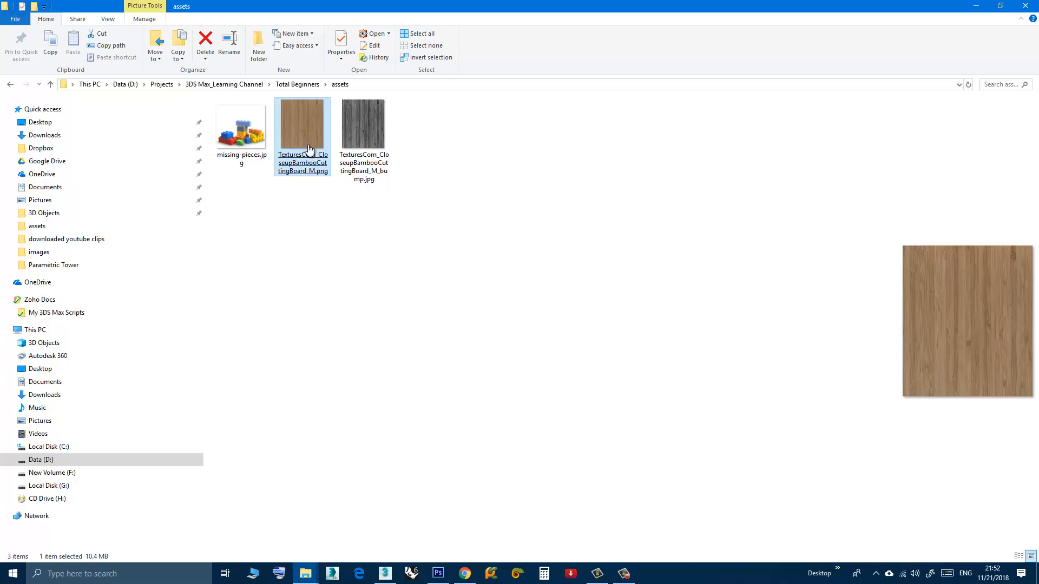
{"action": "left_click", "coordinate": [352, 295]}
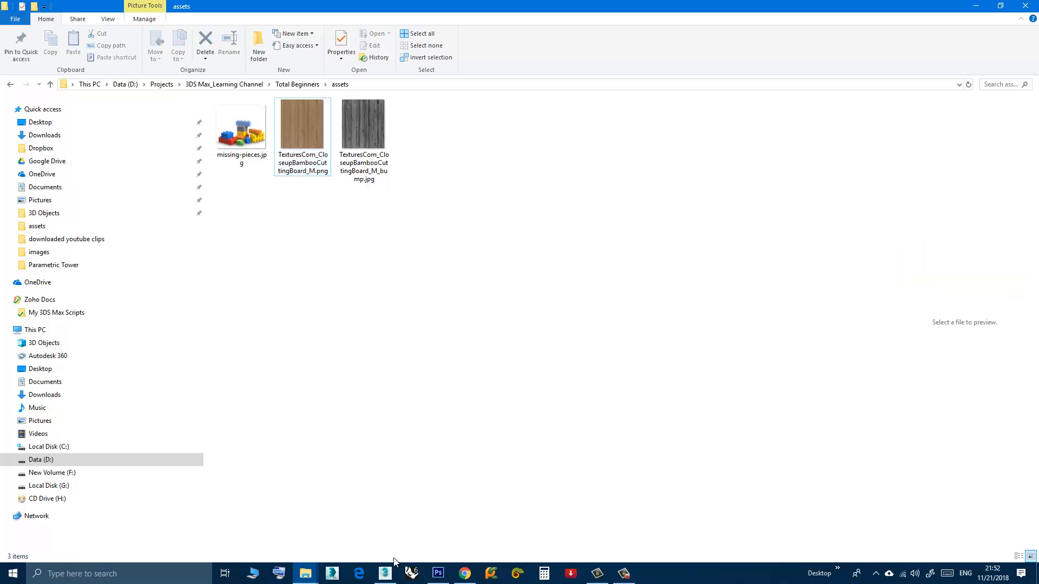
Switch back to 3ds Max and examine the bamboo grain on the cabinet's top surface up close.
{"action": "left_click", "coordinate": [390, 577]}
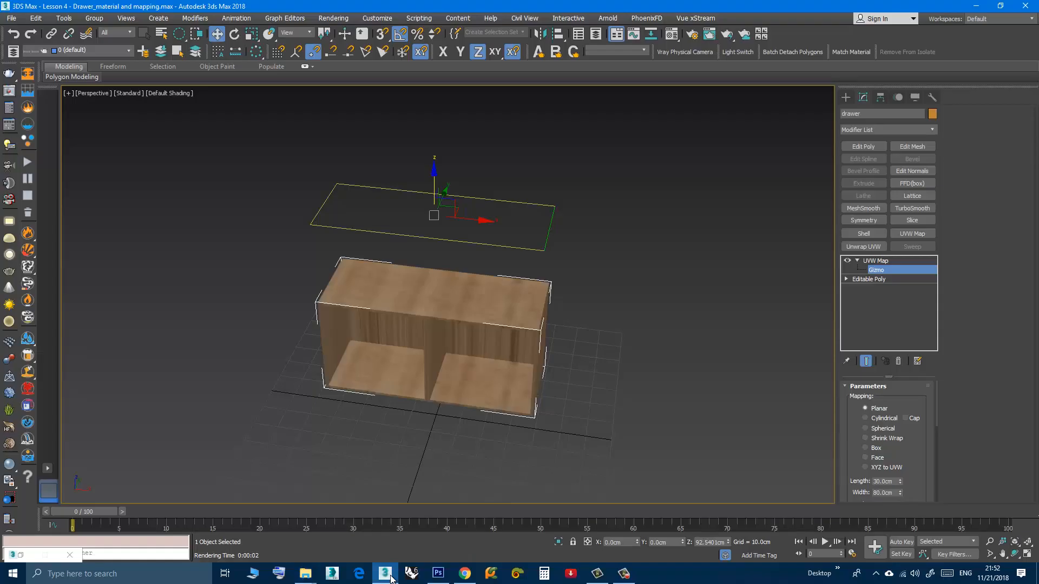
{"action": "middle_click_drag", "start_coordinate": [410, 411], "coordinate": [433, 395], "text": "alt"}
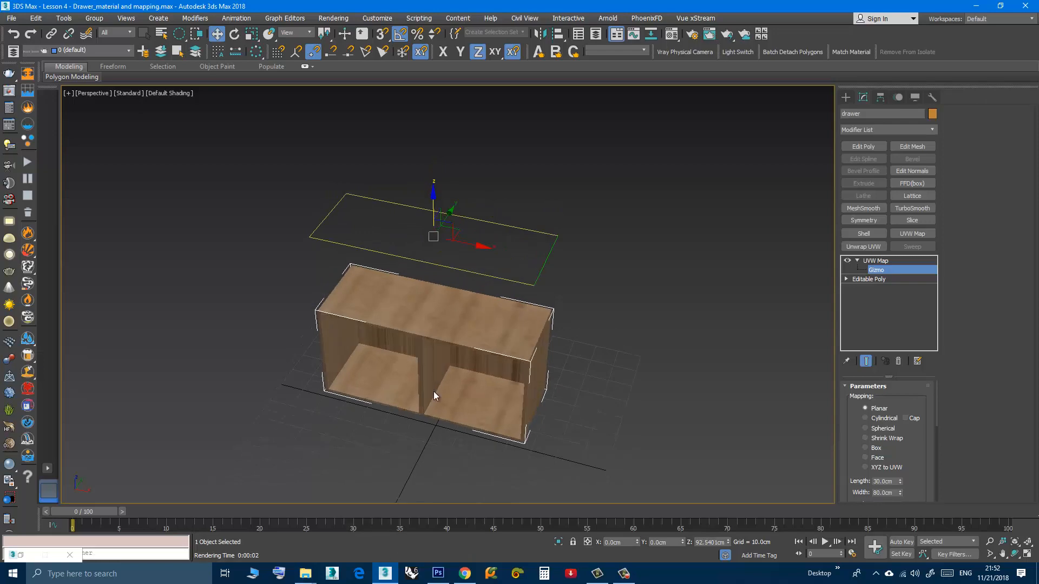
{"action": "scroll", "coordinate": [433, 391], "scroll_direction": "up", "scroll_amount": 3}
{"action": "middle_click_drag", "start_coordinate": [444, 358], "coordinate": [432, 328], "text": "alt"}
{"action": "middle_click_drag", "start_coordinate": [444, 233], "coordinate": [463, 307]}
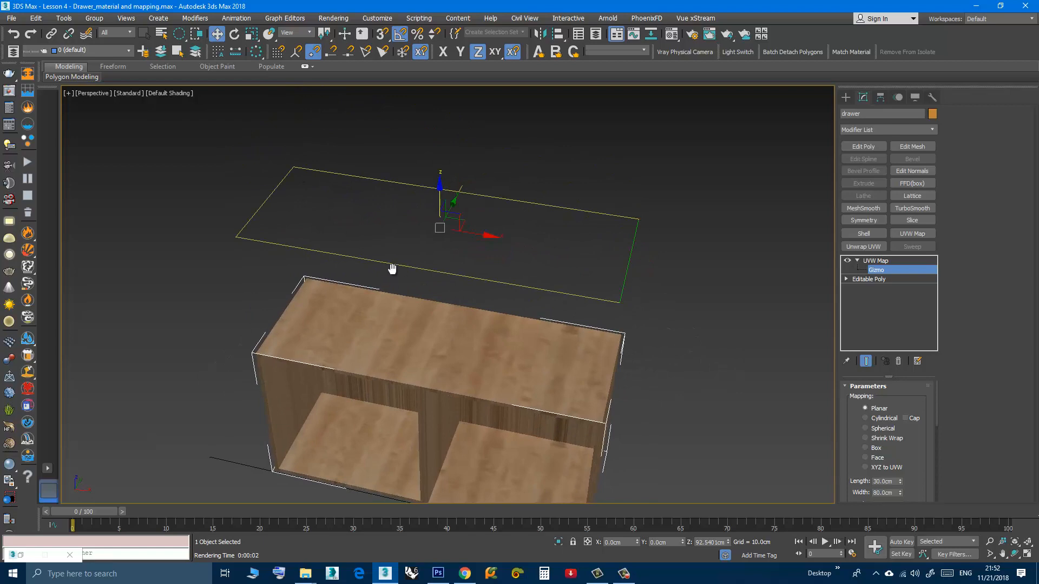
{"action": "middle_click_drag", "start_coordinate": [391, 268], "coordinate": [388, 258]}
{"action": "scroll", "coordinate": [452, 323], "scroll_direction": "up", "scroll_amount": 6}
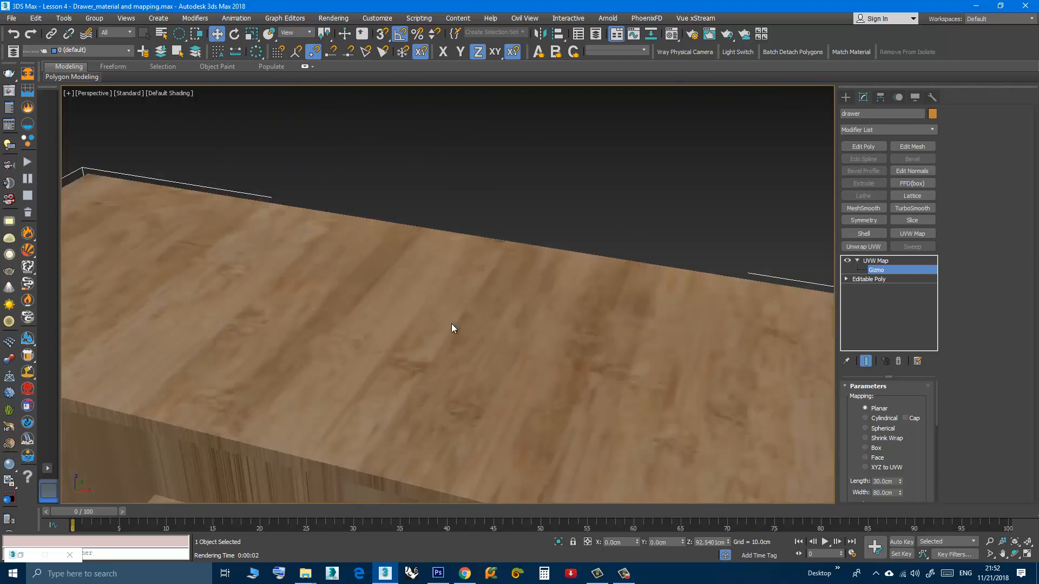
{"action": "scroll", "coordinate": [441, 340], "scroll_direction": "down", "scroll_amount": 6}
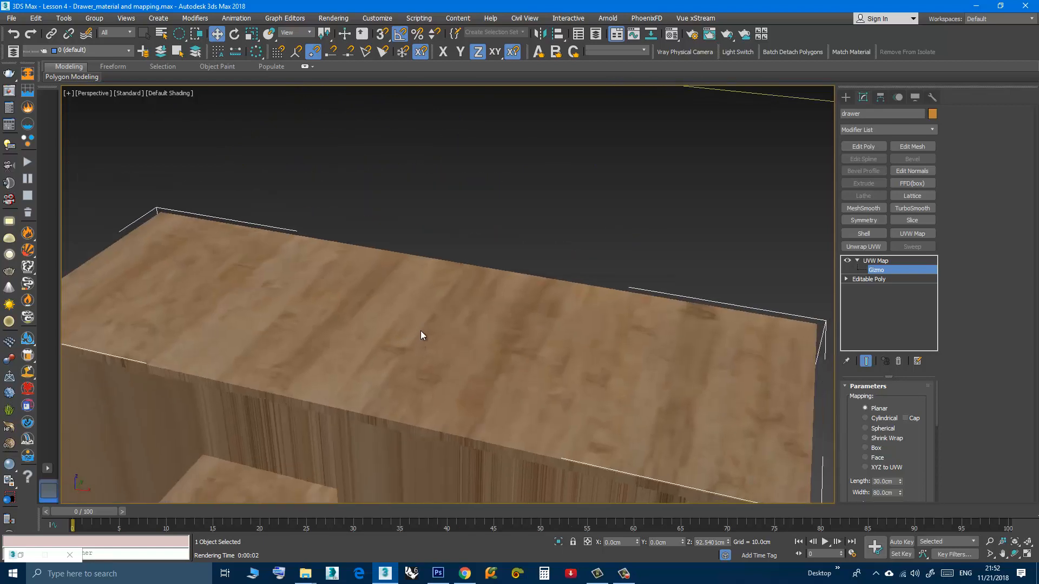
Compare the planar gizmo's outline with the cabinet's top, front and inner faces from several angles.
{"action": "middle_click_drag", "start_coordinate": [434, 343], "coordinate": [417, 319], "text": "alt"}
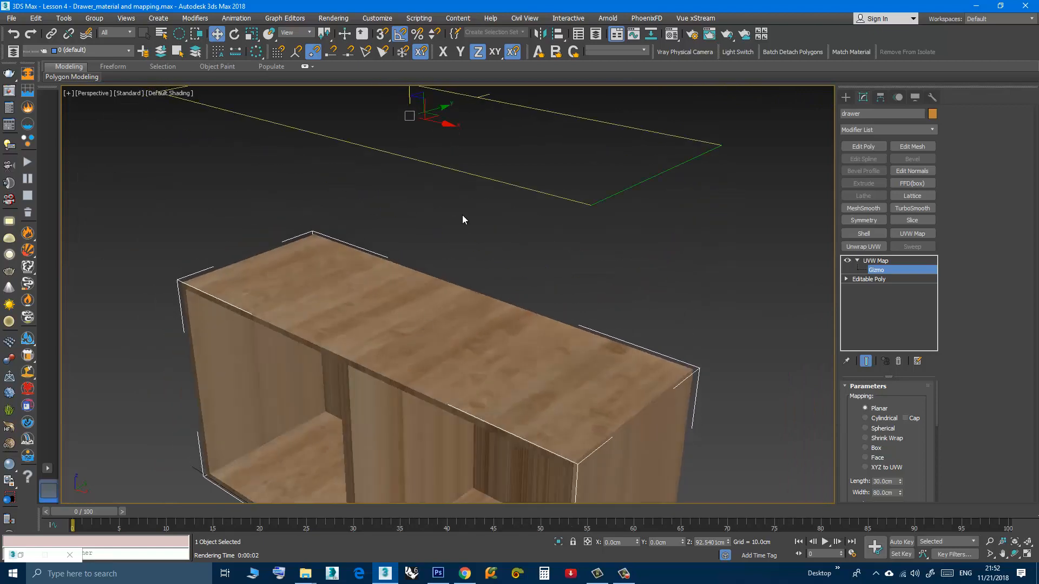
{"action": "middle_click_drag", "start_coordinate": [480, 310], "coordinate": [333, 287], "text": "alt"}
{"action": "scroll", "coordinate": [446, 307], "scroll_direction": "down", "scroll_amount": 3}
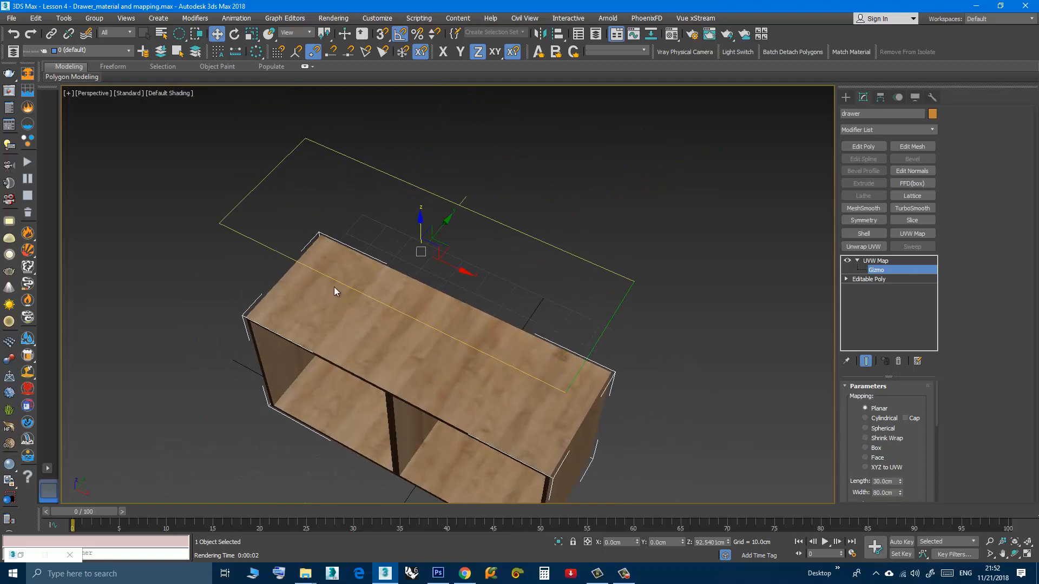
{"action": "middle_click_drag", "start_coordinate": [516, 403], "coordinate": [488, 365], "text": "alt"}
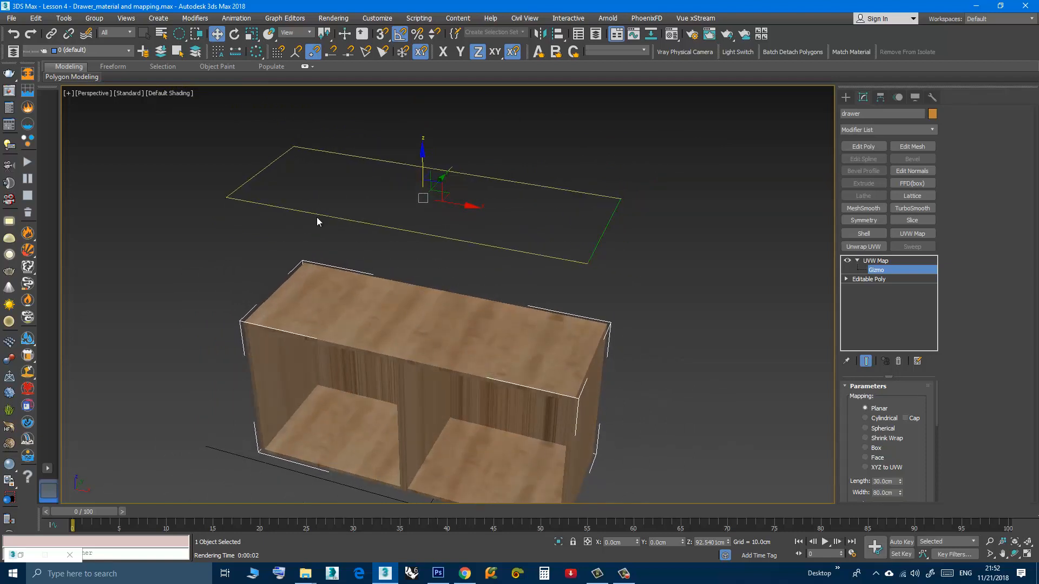
{"action": "middle_click_drag", "start_coordinate": [505, 260], "coordinate": [527, 269], "text": "alt"}
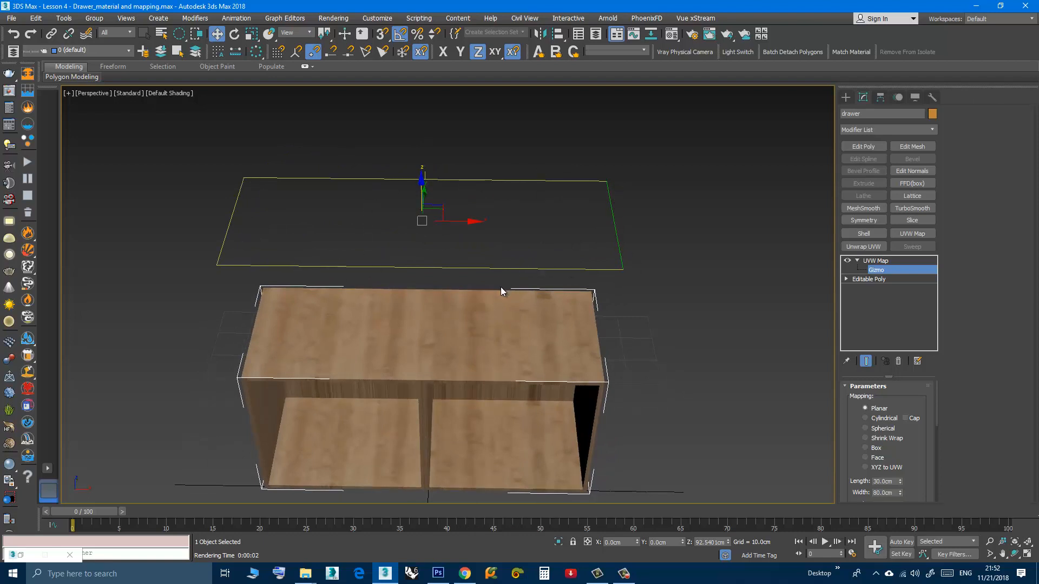
{"action": "middle_click_drag", "start_coordinate": [501, 287], "coordinate": [488, 284], "text": "alt"}
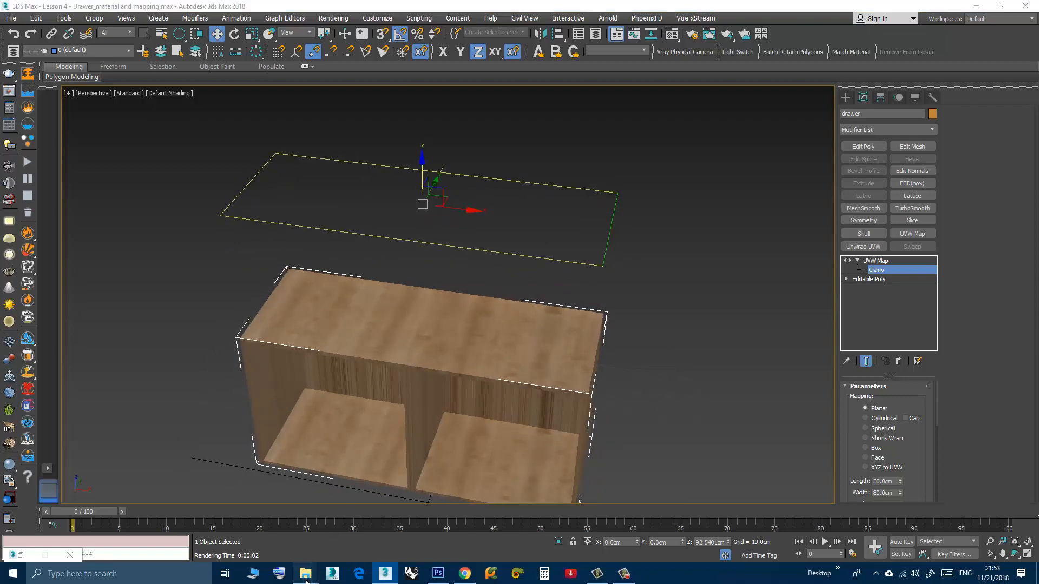
Look at the bamboo texture's thumbnail in the assets folder and return to 3ds Max.
{"action": "mouse_move", "coordinate": [305, 573]}
{"action": "left_click", "coordinate": [292, 546]}
{"action": "left_click", "coordinate": [311, 147]}
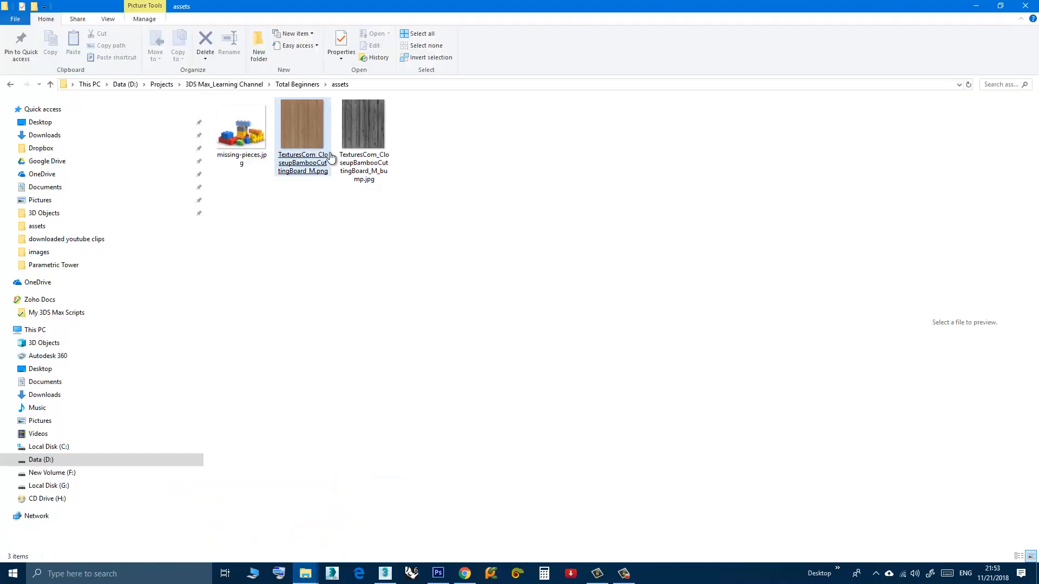
{"action": "left_click", "coordinate": [385, 574]}
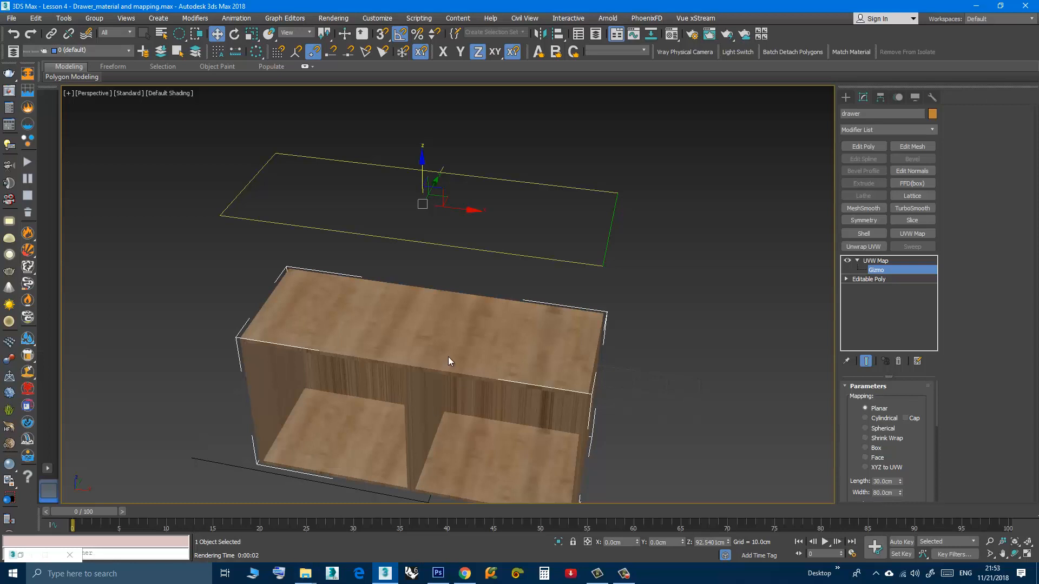
Fit the planar gizmo to the proportions of TexturesCom_CloseupBambooCuttingBoard_M.png with Bitmap Fit.
{"action": "middle_click_drag", "start_coordinate": [448, 356], "coordinate": [431, 335], "text": "alt"}
{"action": "scroll", "coordinate": [846, 461], "scroll_direction": "down", "scroll_amount": 5}
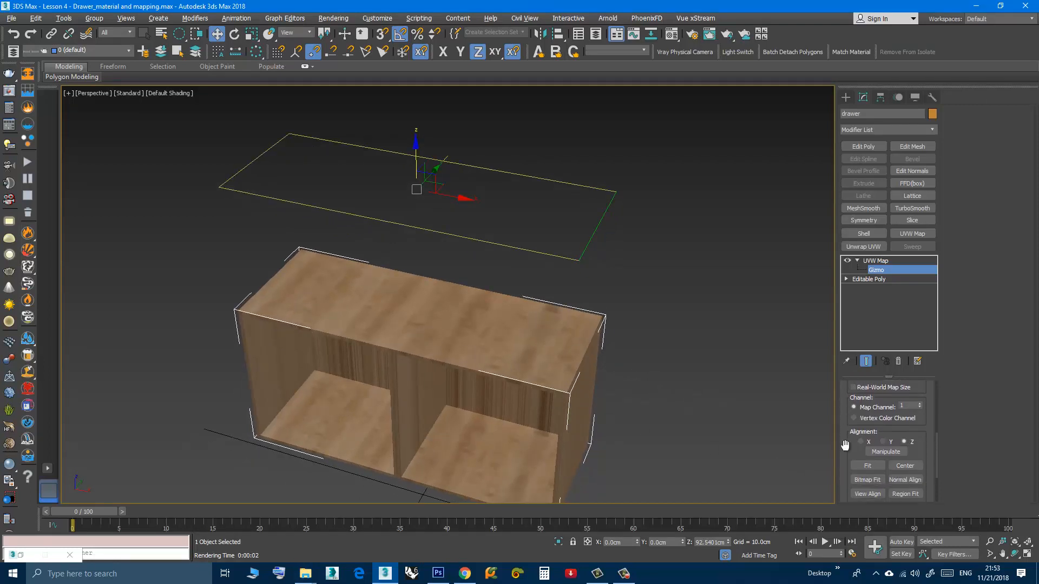
{"action": "scroll", "coordinate": [844, 421], "scroll_direction": "down", "scroll_amount": 2}
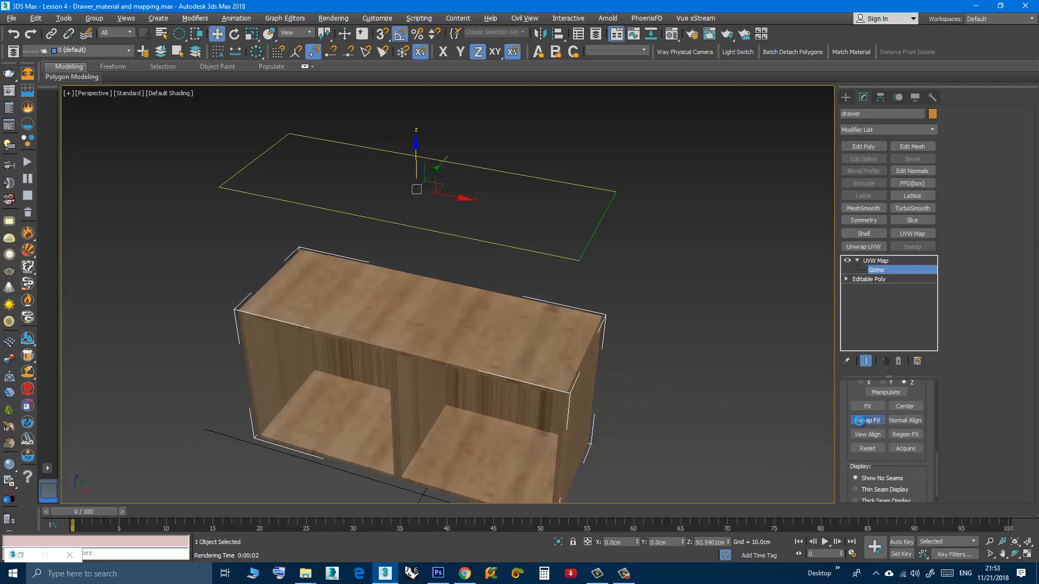
{"action": "left_click", "coordinate": [860, 421]}
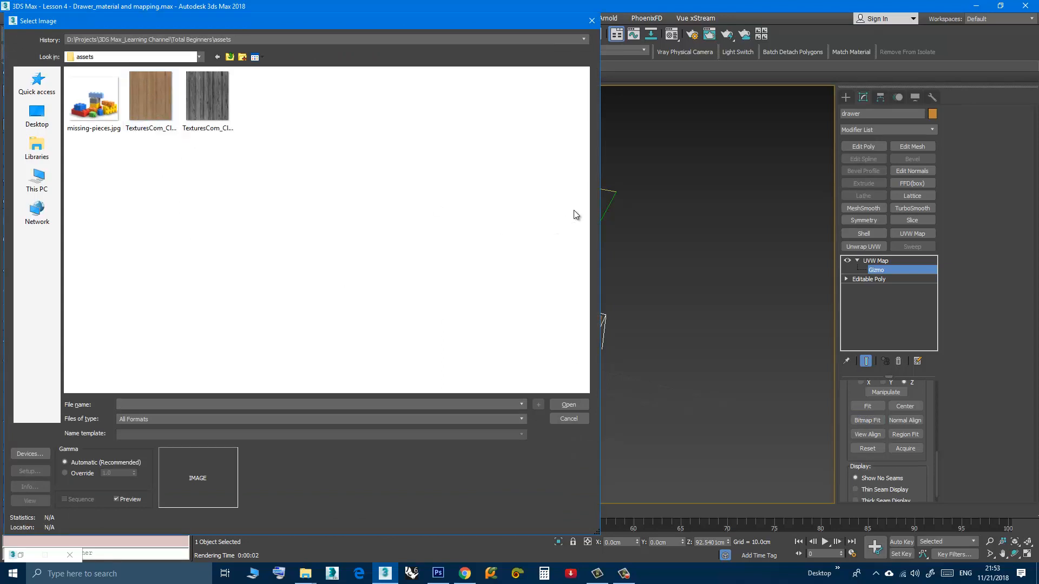
{"action": "left_click_drag", "start_coordinate": [379, 22], "coordinate": [850, 124]}
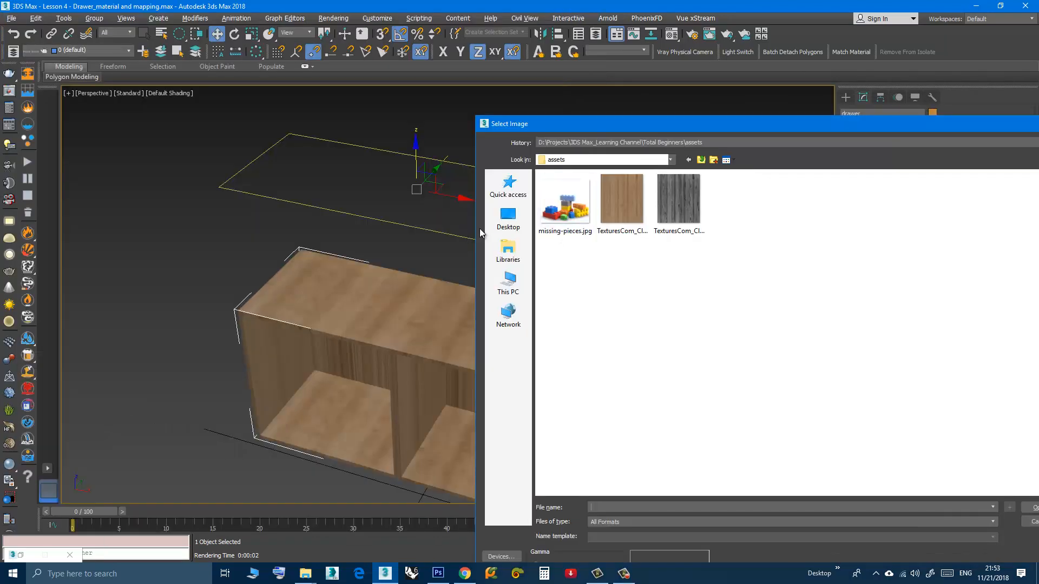
{"action": "double_click", "coordinate": [630, 215]}
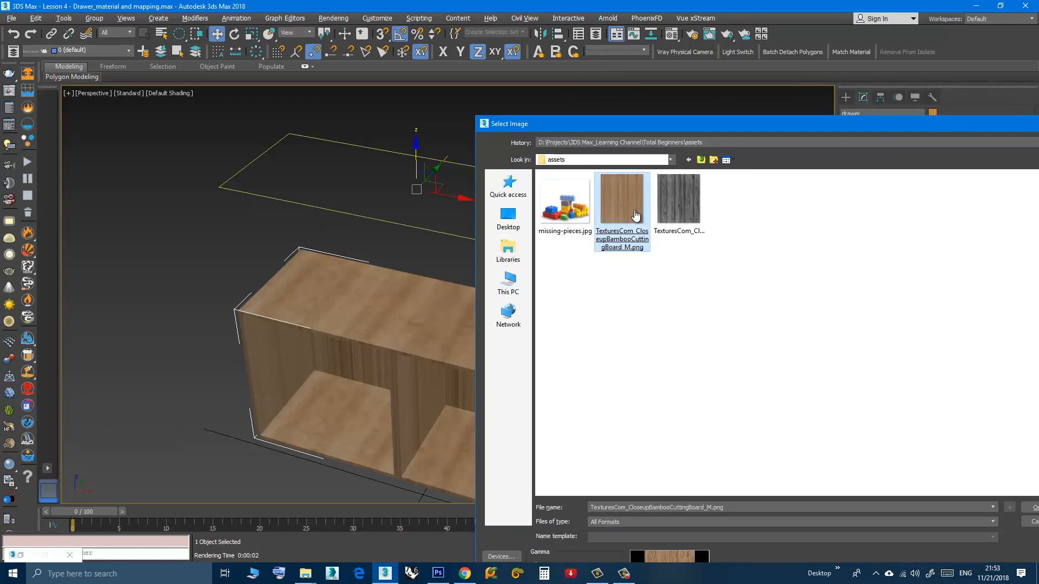
{"action": "middle_click_drag", "start_coordinate": [430, 231], "coordinate": [463, 260]}
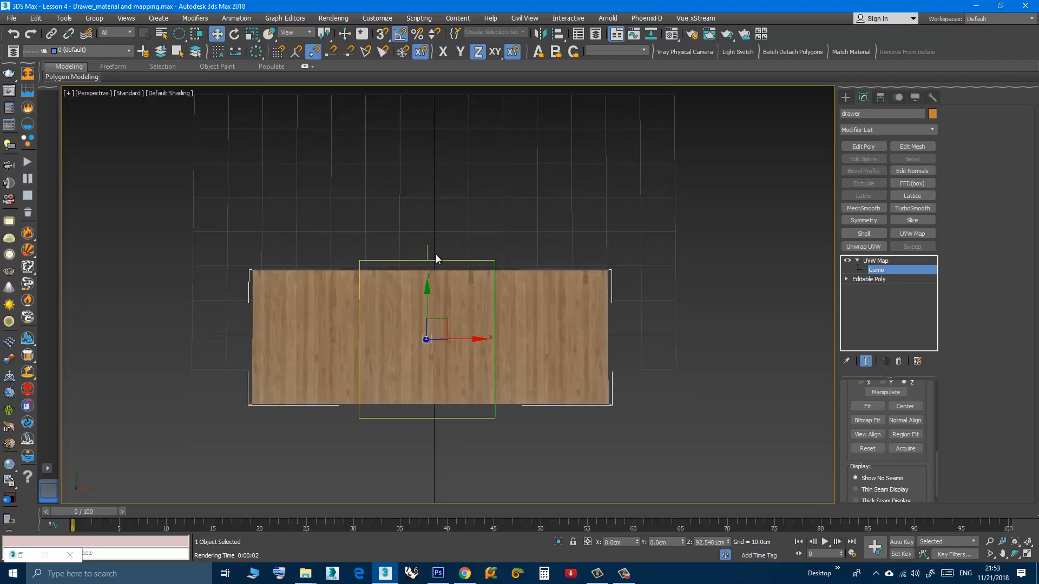
View TexturesCom_CloseupBambooCuttingBoard_M.png from the assets folder at full size, close it, and return to 3ds Max.
{"action": "left_click", "coordinate": [313, 571]}
{"action": "left_click", "coordinate": [288, 557]}
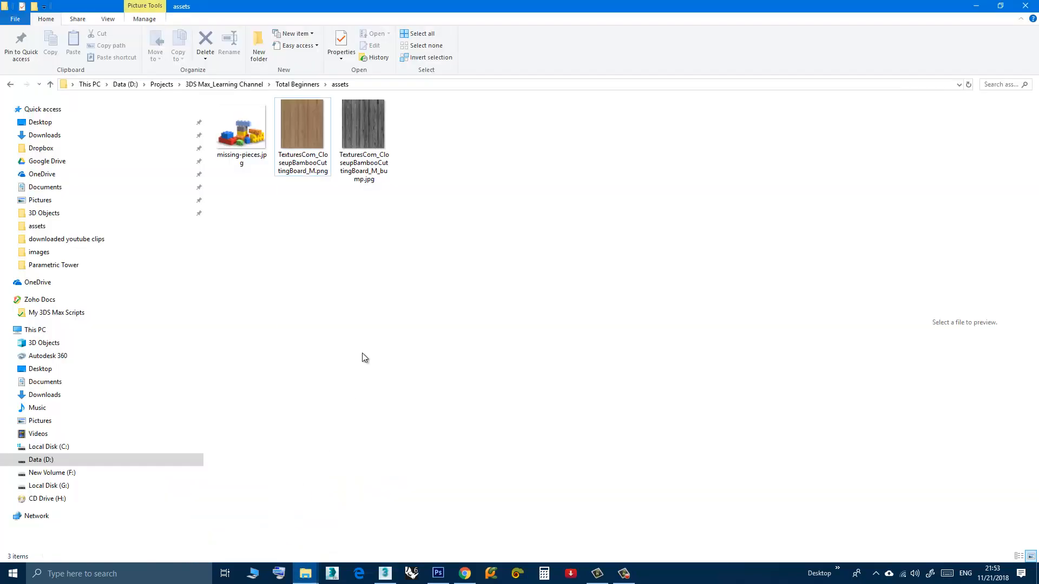
{"action": "double_click", "coordinate": [302, 127]}
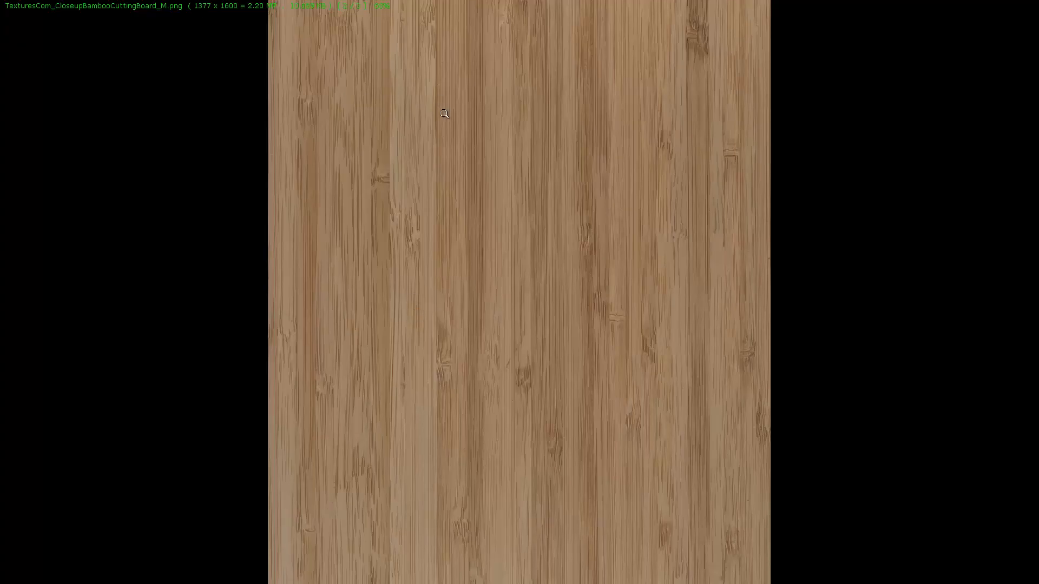
{"action": "double_click", "coordinate": [444, 114]}
{"action": "left_click", "coordinate": [385, 571]}
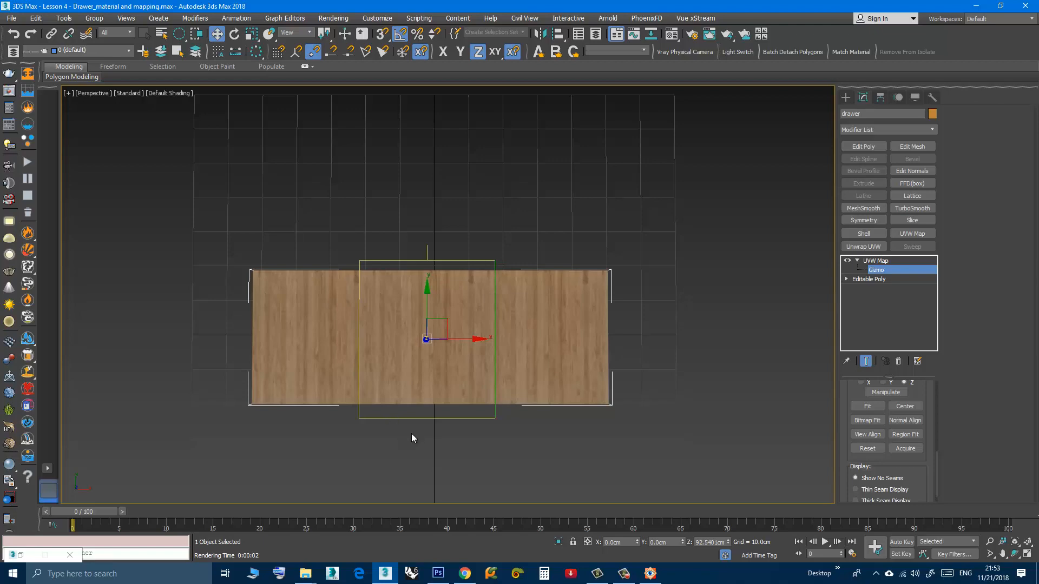
Examine how the bamboo texture repeats beyond the resized gizmo on the cabinet from above and at an angle.
{"action": "middle_click_drag", "start_coordinate": [417, 433], "coordinate": [448, 427], "text": "alt"}
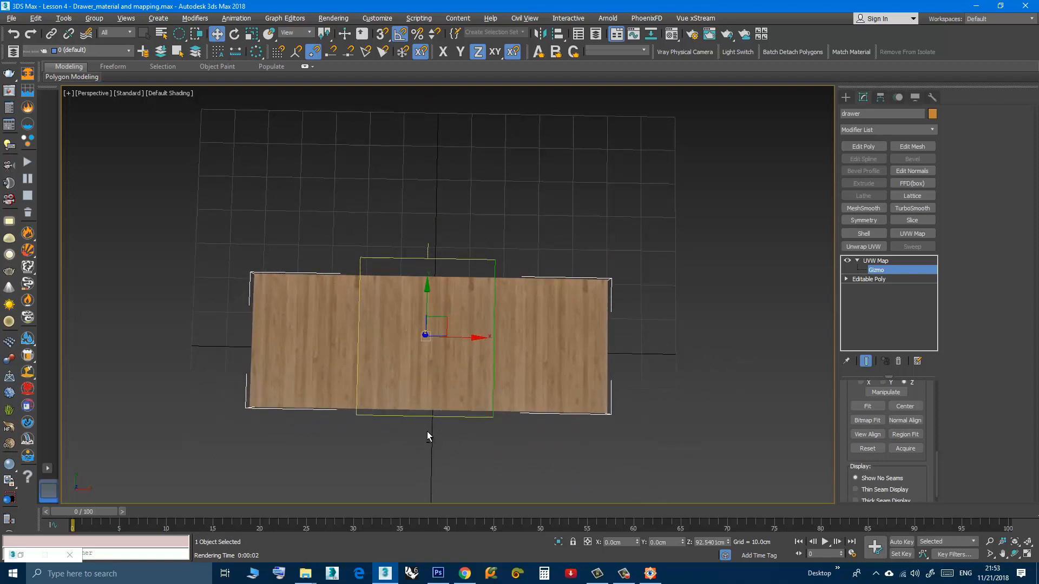
{"action": "middle_click_drag", "start_coordinate": [427, 433], "coordinate": [411, 414], "text": "alt"}
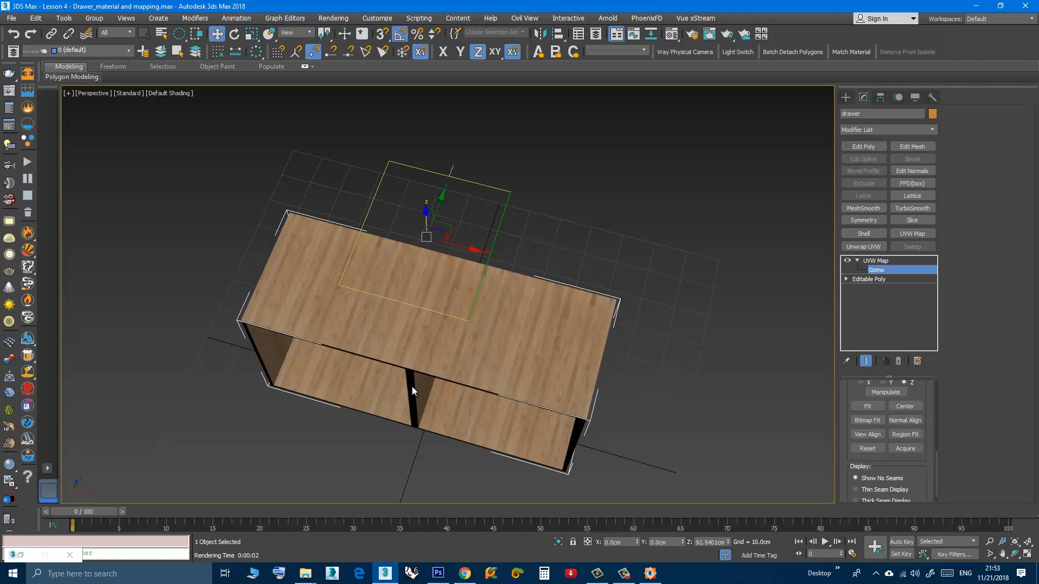
{"action": "mouse_move", "coordinate": [411, 386]}
{"action": "middle_mouse_down", "text": "alt"}
{"action": "mouse_move", "coordinate": [412, 320]}
{"action": "mouse_move", "coordinate": [433, 411]}
{"action": "mouse_move", "coordinate": [411, 375]}
{"action": "middle_mouse_up", "text": "alt"}
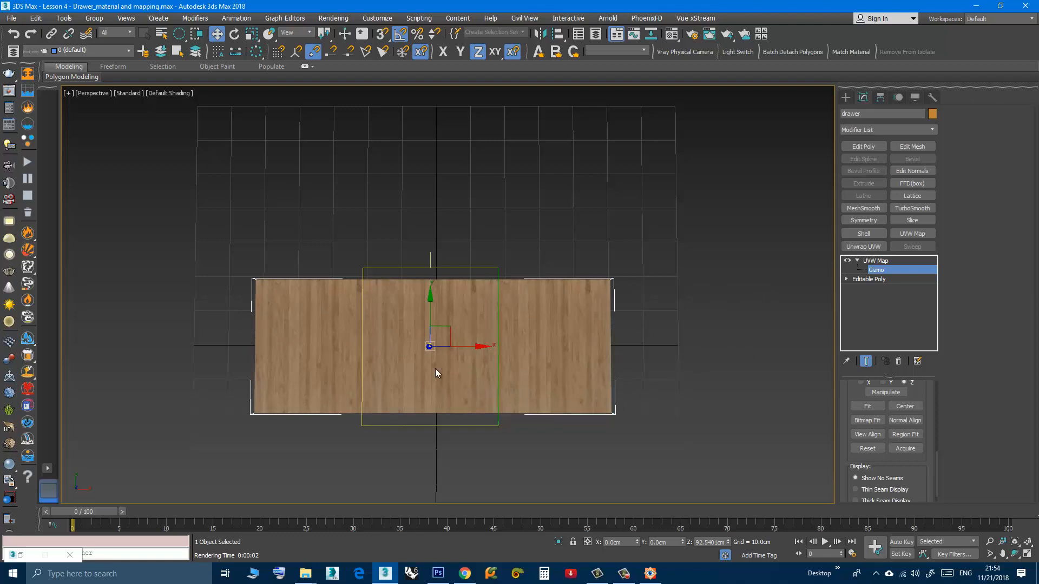
{"action": "middle_click_drag", "start_coordinate": [427, 395], "coordinate": [435, 355], "text": "alt"}
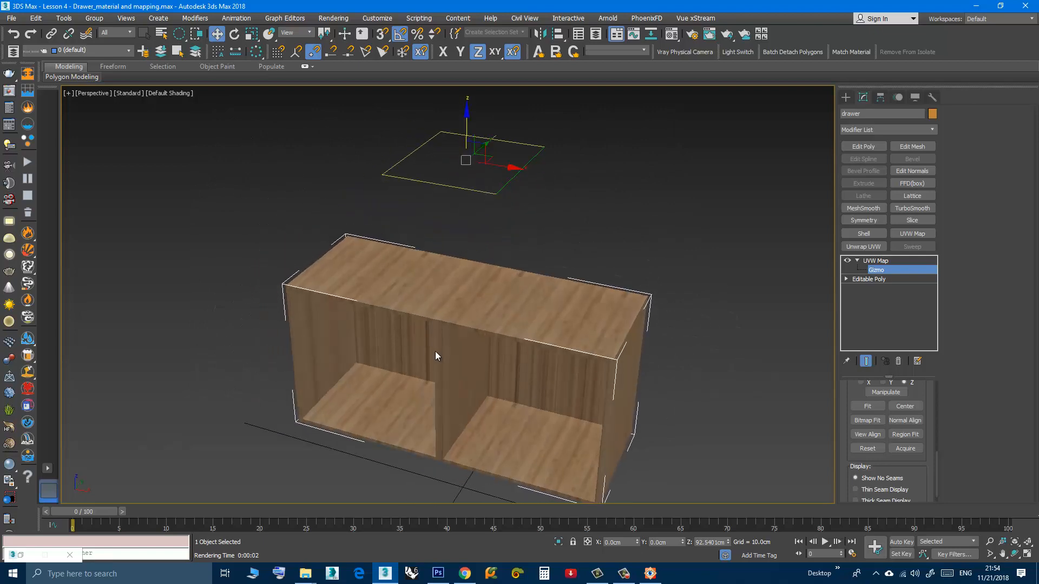
Open the diffuse bitmap settings of Material #2 and turn off tiling in the U direction.
{"action": "key", "text": "m"}
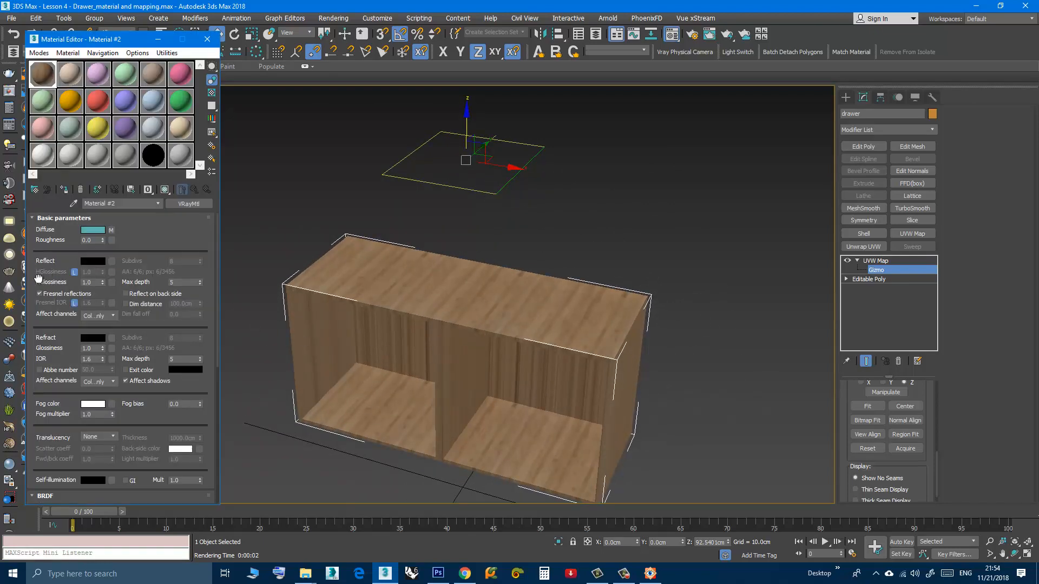
{"action": "left_click", "coordinate": [111, 231]}
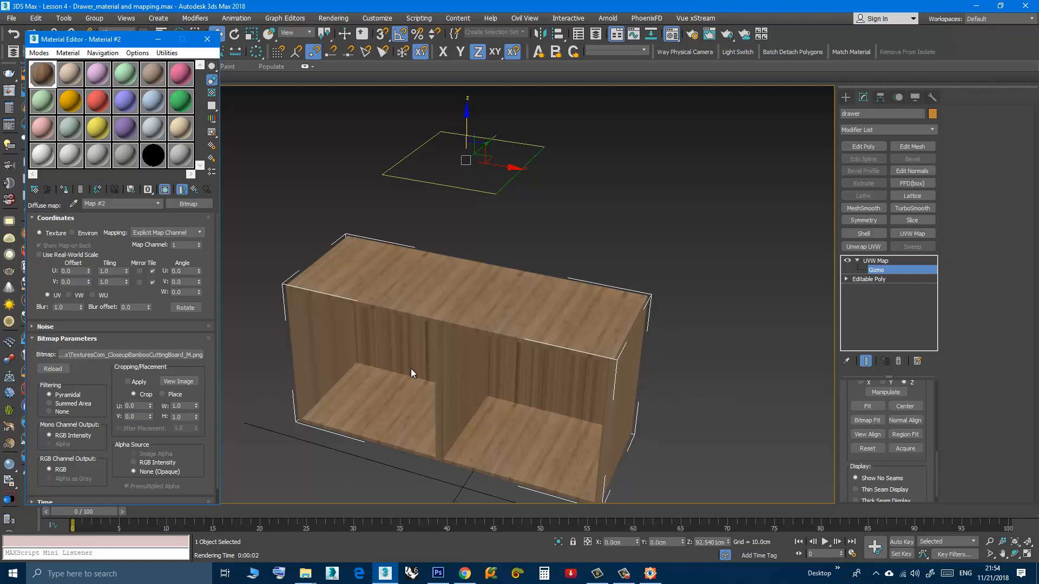
{"action": "middle_click_drag", "start_coordinate": [410, 370], "coordinate": [440, 388], "text": "alt"}
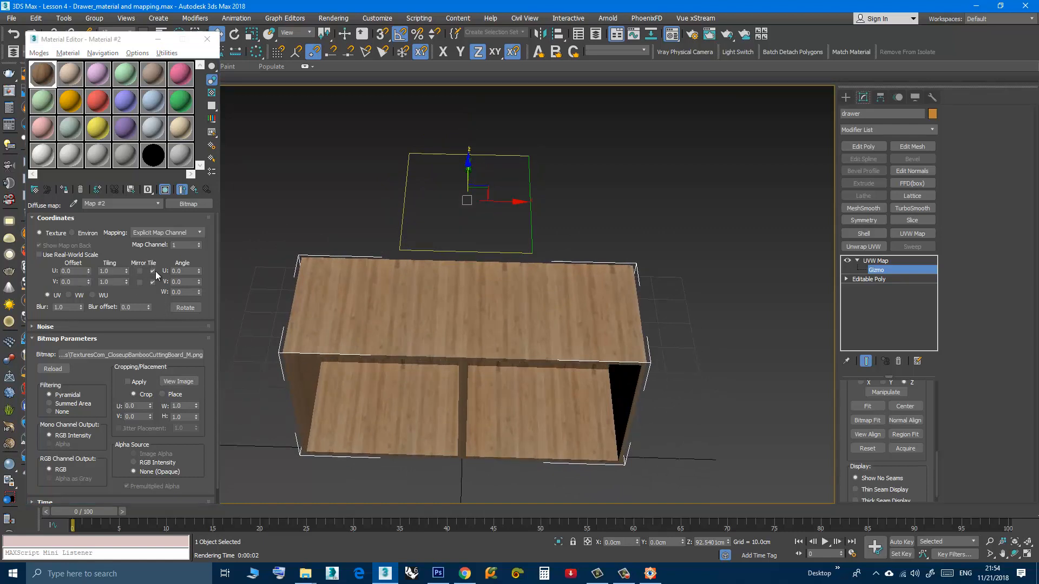
{"action": "middle_click_drag", "start_coordinate": [427, 303], "coordinate": [431, 345], "text": "alt"}
{"action": "mouse_move", "coordinate": [476, 378]}
{"action": "middle_mouse_down", "text": "alt"}
{"action": "mouse_move", "coordinate": [476, 361]}
{"action": "mouse_move", "coordinate": [477, 386]}
{"action": "middle_mouse_up", "text": "alt"}
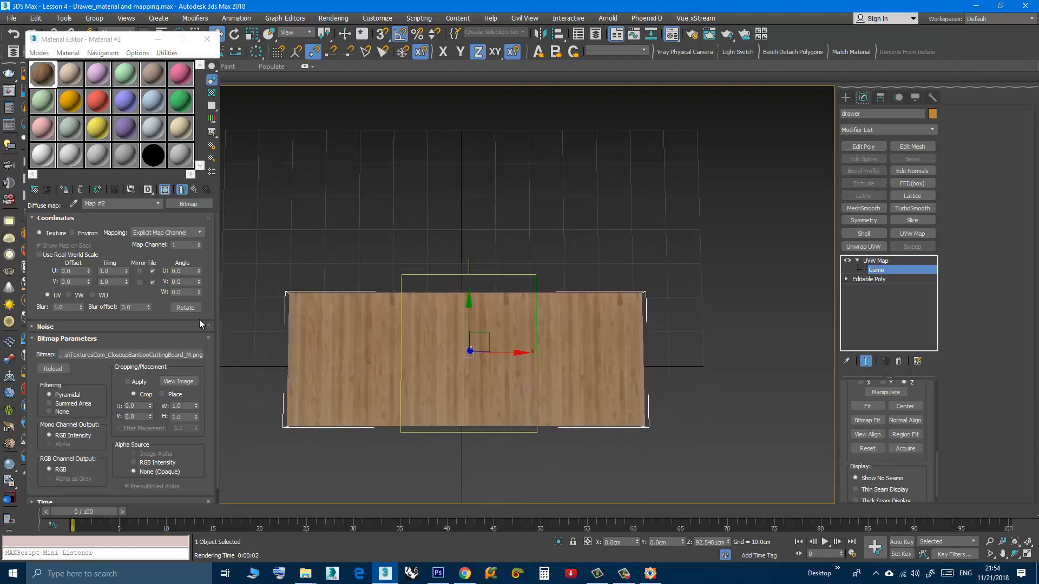
{"action": "left_click", "coordinate": [152, 271]}
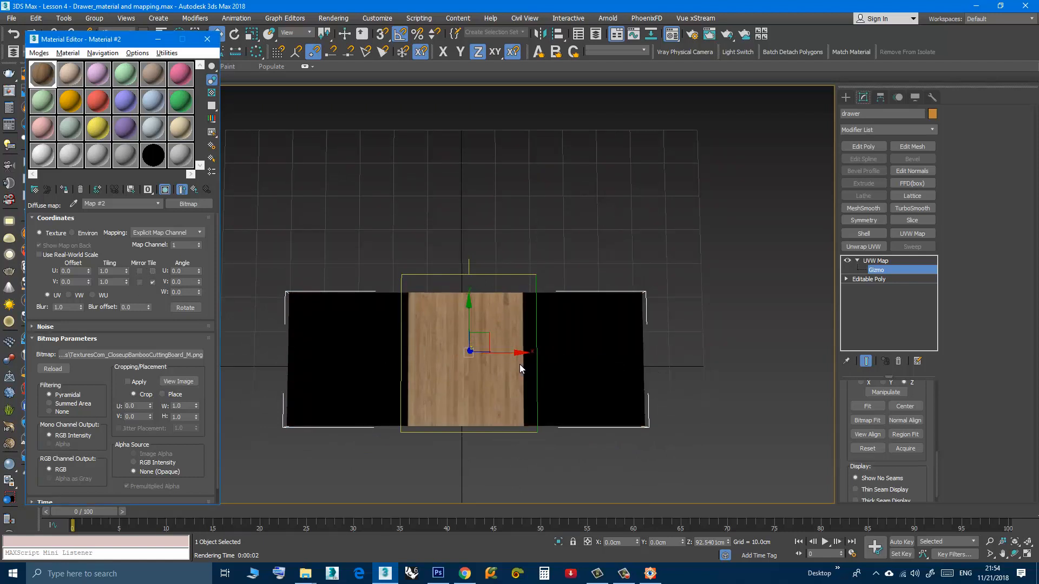
Move the planar gizmo about 3.4 cm along X and about 2.1 cm along Y.
{"action": "mouse_move", "coordinate": [516, 354]}
{"action": "left_mouse_down"}
{"action": "mouse_move", "coordinate": [638, 353]}
{"action": "mouse_move", "coordinate": [522, 352]}
{"action": "mouse_move", "coordinate": [417, 335]}
{"action": "mouse_move", "coordinate": [730, 341]}
{"action": "mouse_move", "coordinate": [518, 355]}
{"action": "left_mouse_up"}
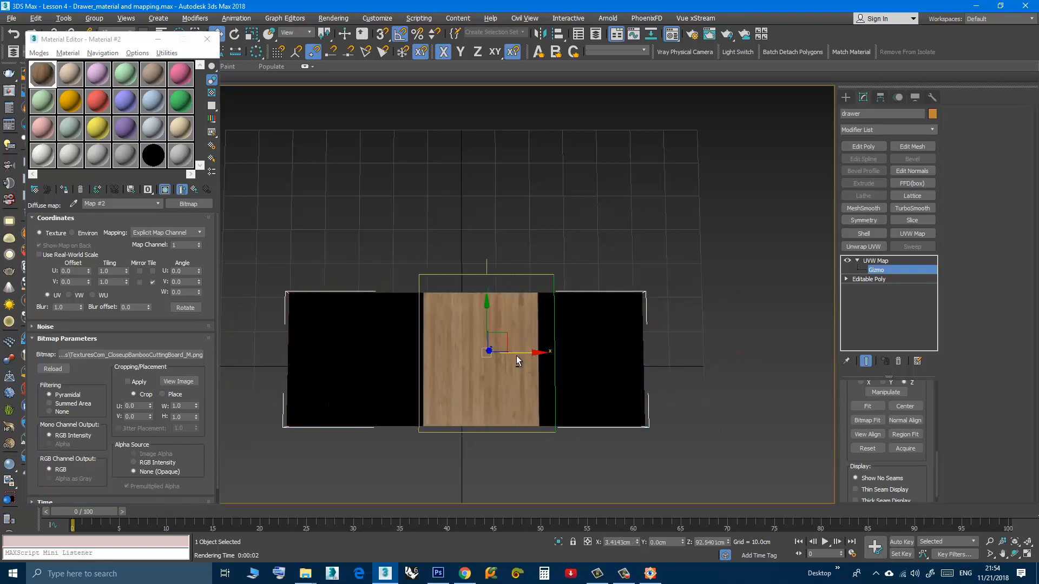
{"action": "middle_click_drag", "start_coordinate": [516, 355], "coordinate": [492, 303], "text": "alt"}
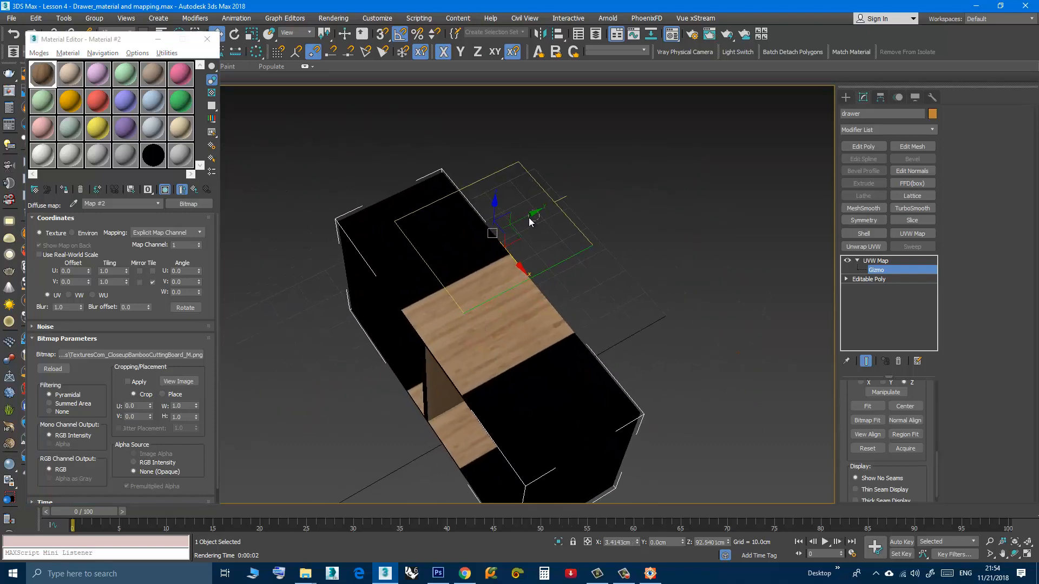
{"action": "left_click_drag", "start_coordinate": [531, 213], "coordinate": [557, 254]}
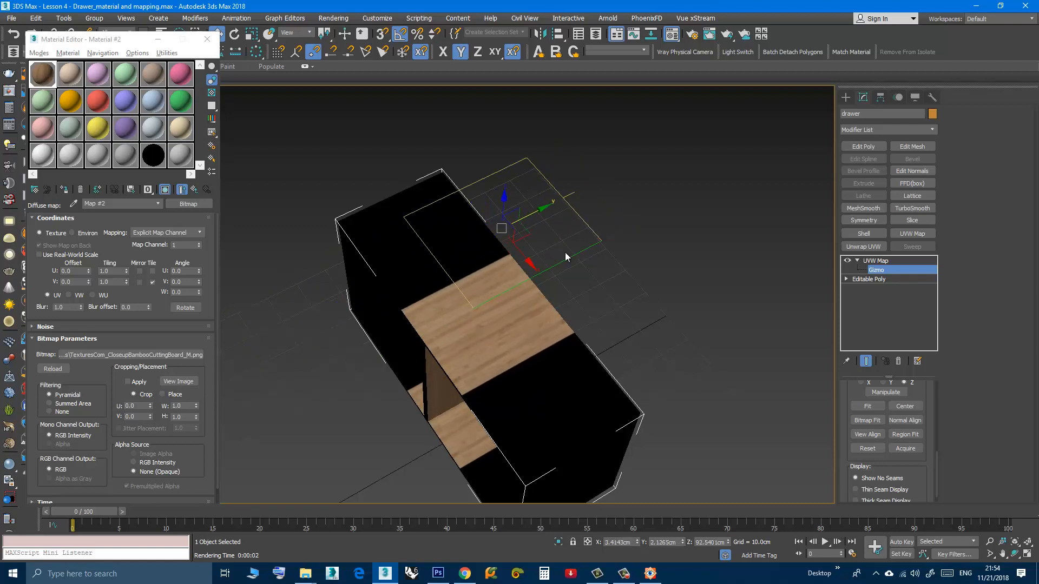
Turn off V tiling for the bitmap and move the gizmo in the XY plane to about X 5.6 cm, Y -17.6 cm.
{"action": "left_click", "coordinate": [152, 282]}
{"action": "left_click_drag", "start_coordinate": [516, 234], "coordinate": [423, 309]}
{"action": "left_click_drag", "start_coordinate": [442, 239], "coordinate": [448, 287]}
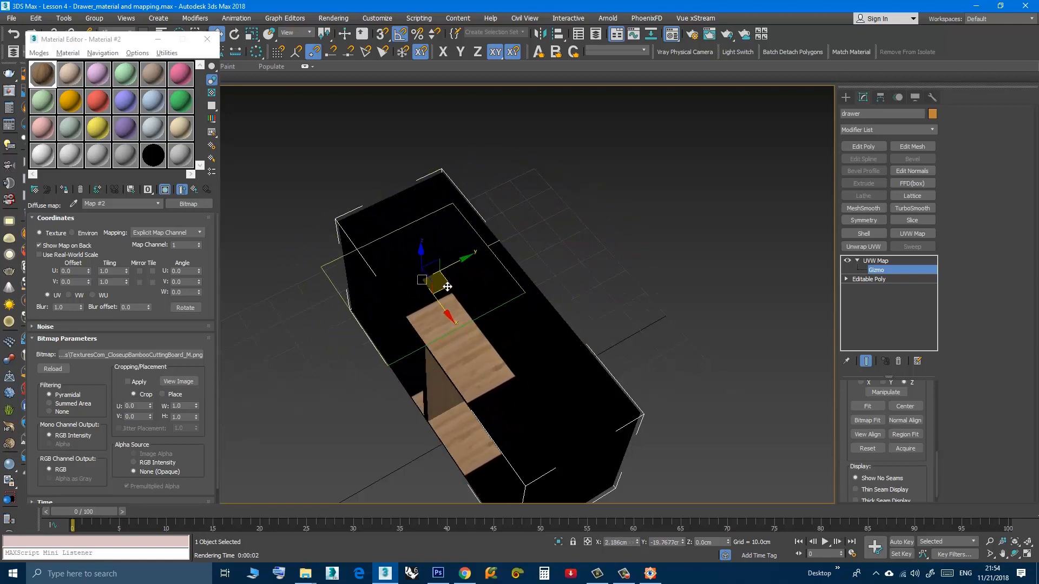
{"action": "mouse_move", "coordinate": [423, 311]}
{"action": "middle_mouse_down", "text": "alt"}
{"action": "mouse_move", "coordinate": [453, 305]}
{"action": "mouse_move", "coordinate": [440, 319]}
{"action": "middle_mouse_up", "text": "alt"}
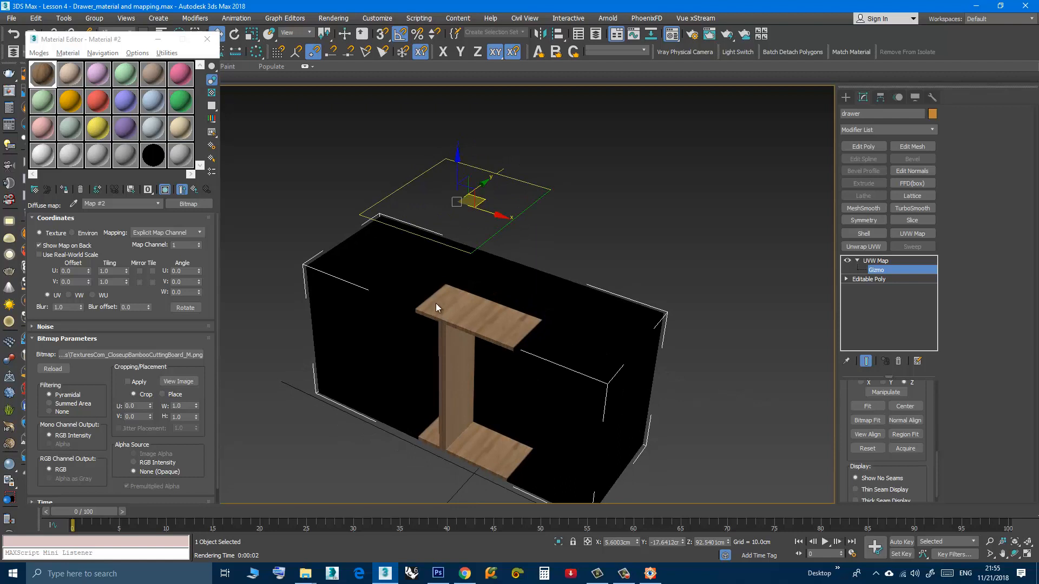
Scale the planar gizmo down slightly and uniformly, and return to the Move tool.
{"action": "key", "text": "r"}
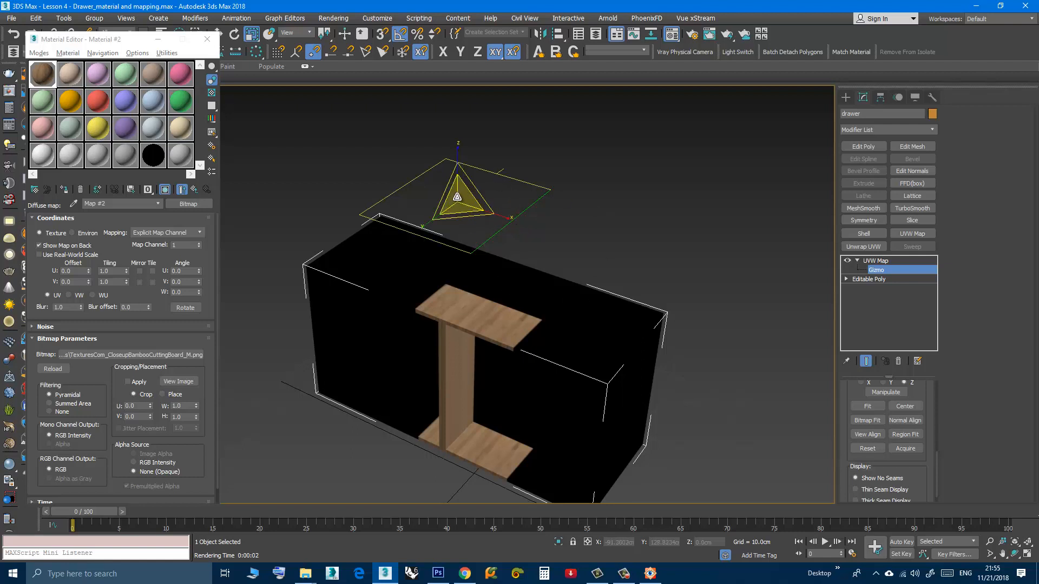
{"action": "mouse_move", "coordinate": [460, 198]}
{"action": "left_mouse_down"}
{"action": "mouse_move", "coordinate": [462, 211]}
{"action": "mouse_move", "coordinate": [460, 181]}
{"action": "mouse_move", "coordinate": [463, 232]}
{"action": "mouse_move", "coordinate": [460, 184]}
{"action": "mouse_move", "coordinate": [460, 213]}
{"action": "mouse_move", "coordinate": [460, 199]}
{"action": "left_mouse_up"}
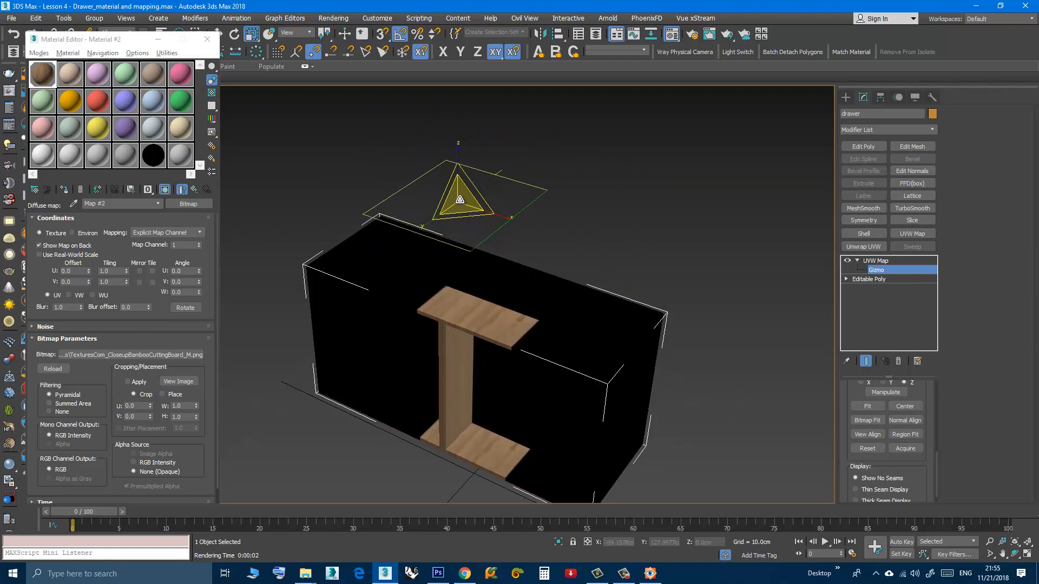
{"action": "key", "text": "w"}
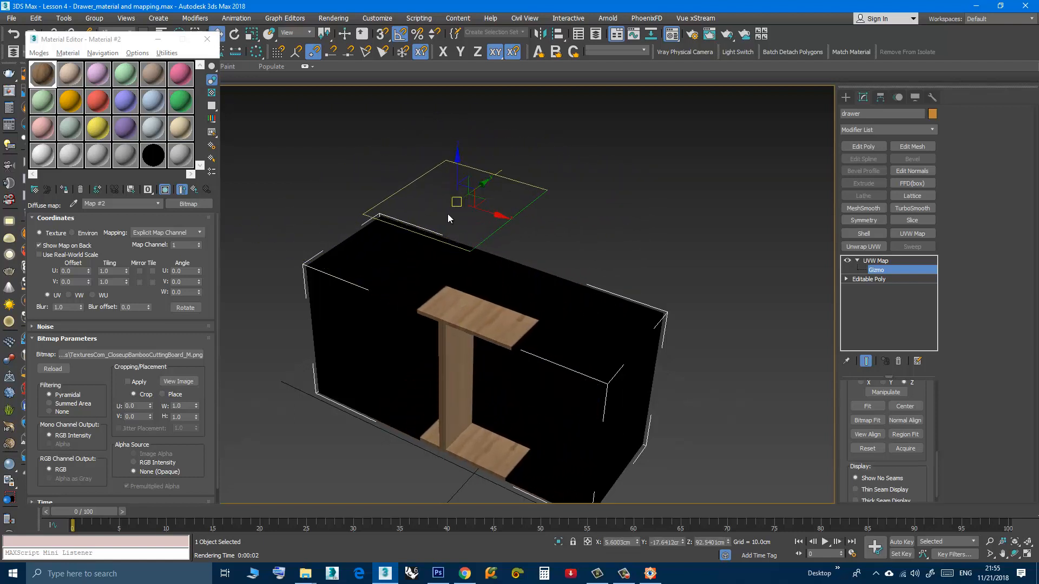
Turn tiling back on in both U and V for the bamboo bitmap.
{"action": "left_click", "coordinate": [153, 271]}
{"action": "left_click", "coordinate": [152, 282]}
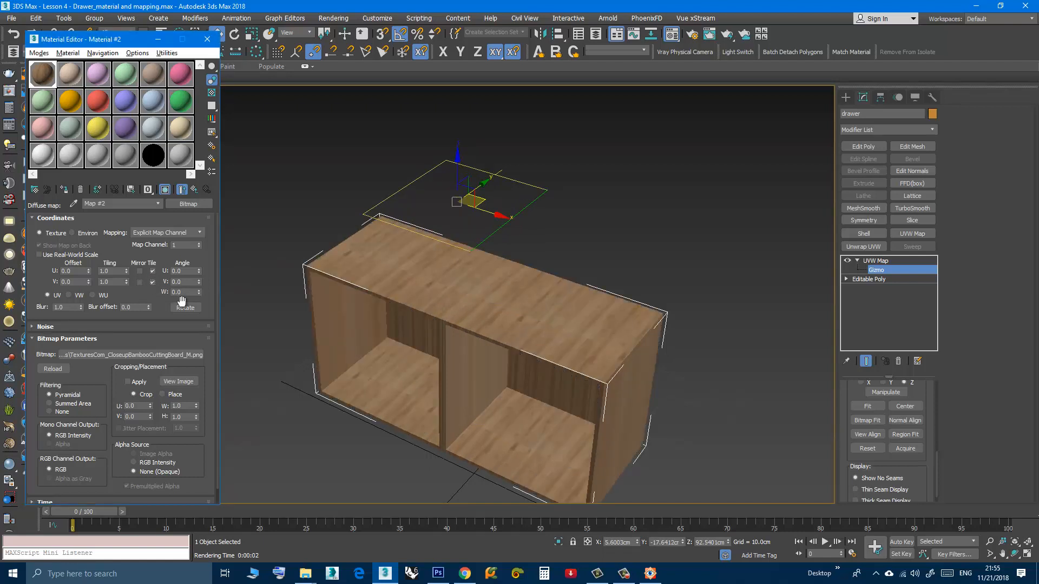
{"action": "middle_click_drag", "start_coordinate": [436, 321], "coordinate": [417, 309], "text": "alt"}
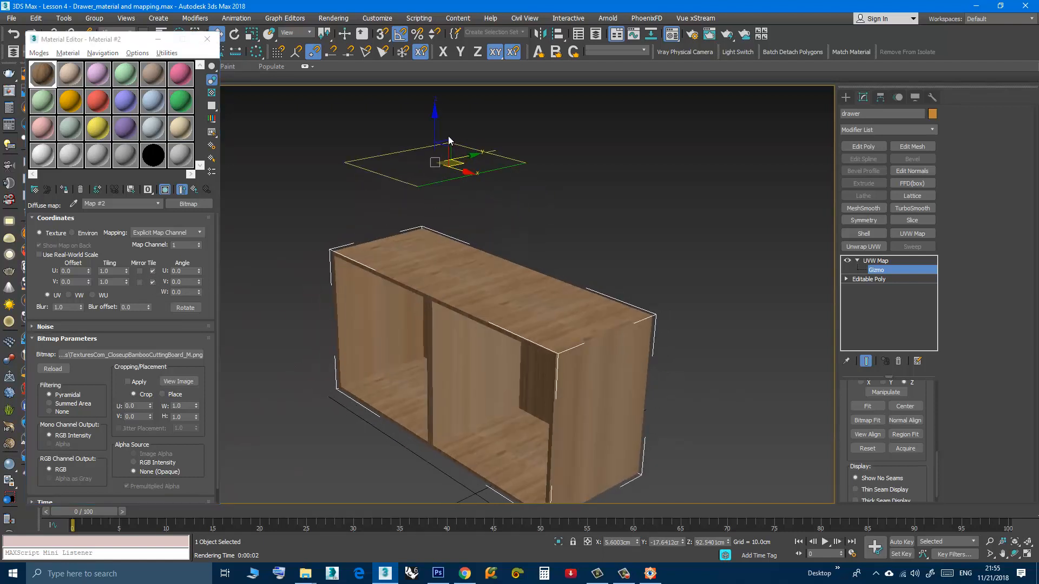
Move the gizmo closer above the cabinet, to about X 0.2 cm, Y -6.4 cm, Z 85.1 cm.
{"action": "left_click_drag", "start_coordinate": [436, 124], "coordinate": [436, 172]}
{"action": "middle_click_drag", "start_coordinate": [455, 246], "coordinate": [494, 316], "text": "alt"}
{"action": "left_click_drag", "start_coordinate": [503, 324], "coordinate": [491, 346]}
{"action": "middle_click_drag", "start_coordinate": [492, 346], "coordinate": [550, 339], "text": "alt"}
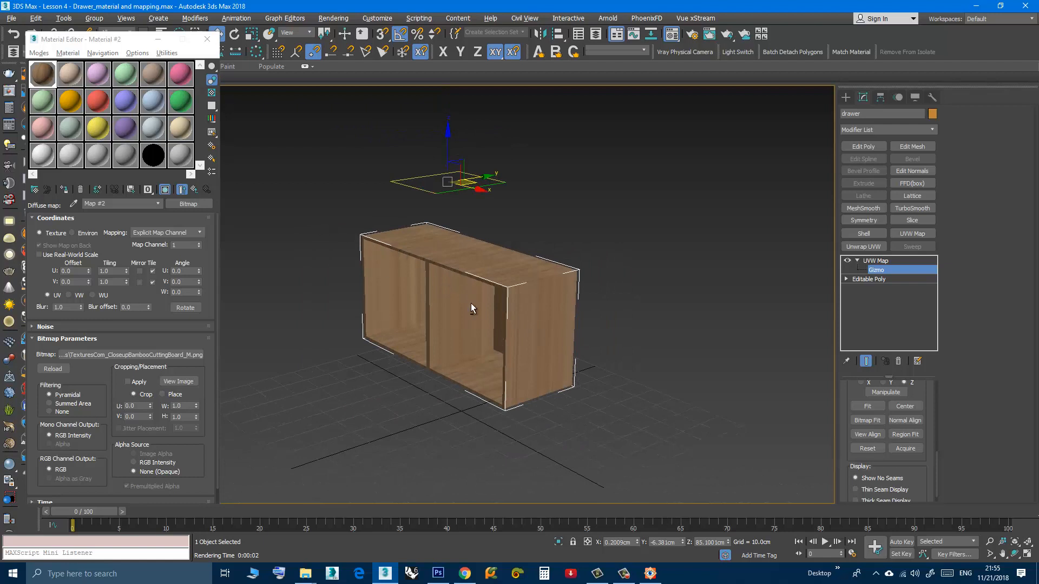
{"action": "mouse_move", "coordinate": [471, 304]}
{"action": "middle_mouse_down", "text": "alt"}
{"action": "mouse_move", "coordinate": [502, 303]}
{"action": "mouse_move", "coordinate": [472, 307]}
{"action": "mouse_move", "coordinate": [484, 315]}
{"action": "middle_mouse_up", "text": "alt"}
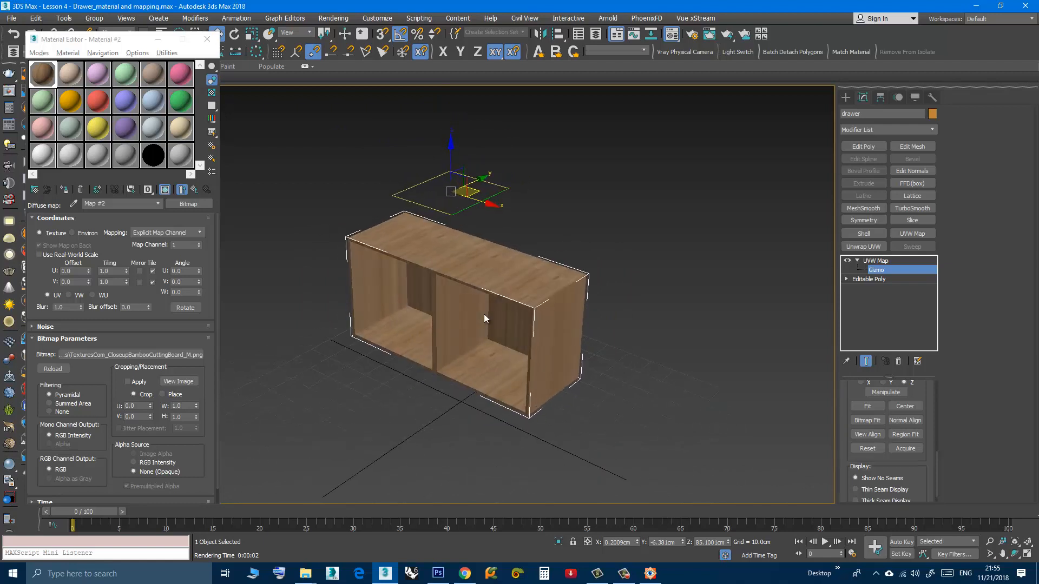
Change the UVW Map modifier's mapping type to Box.
{"action": "scroll", "coordinate": [849, 411], "scroll_direction": "up", "scroll_amount": 3}
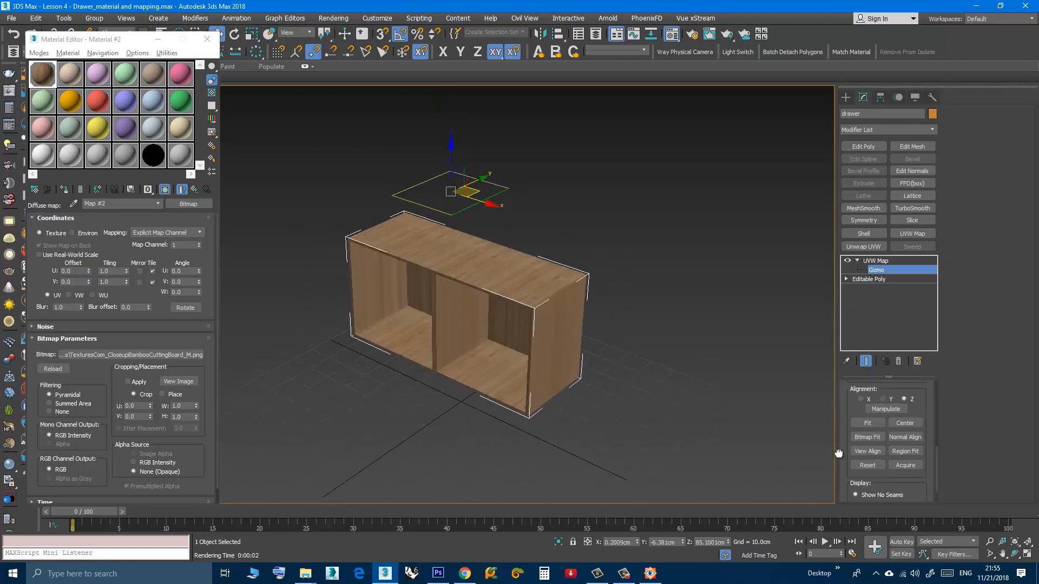
{"action": "scroll", "coordinate": [847, 411], "scroll_direction": "up", "scroll_amount": 2}
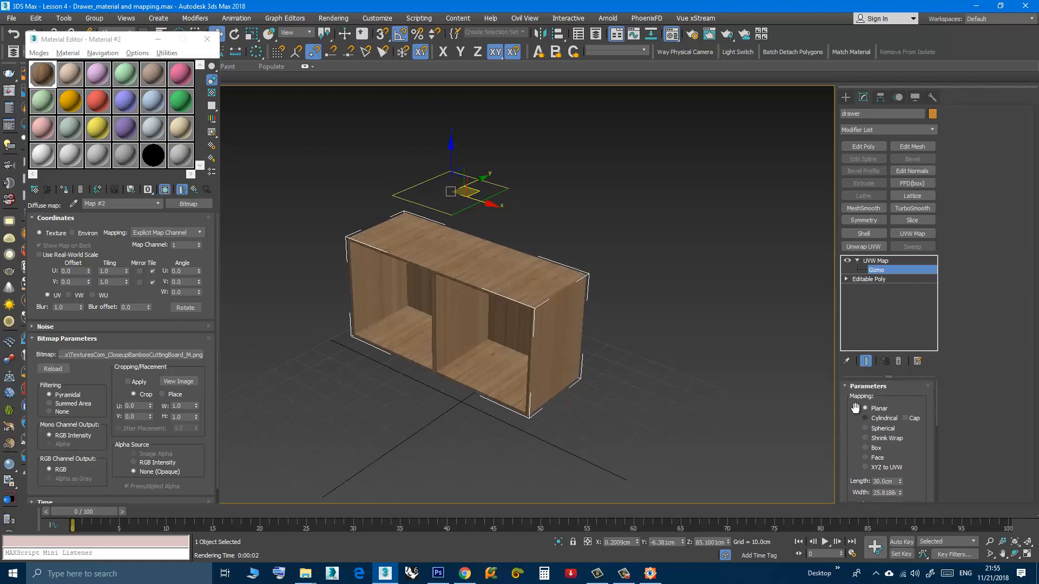
{"action": "left_click", "coordinate": [865, 447]}
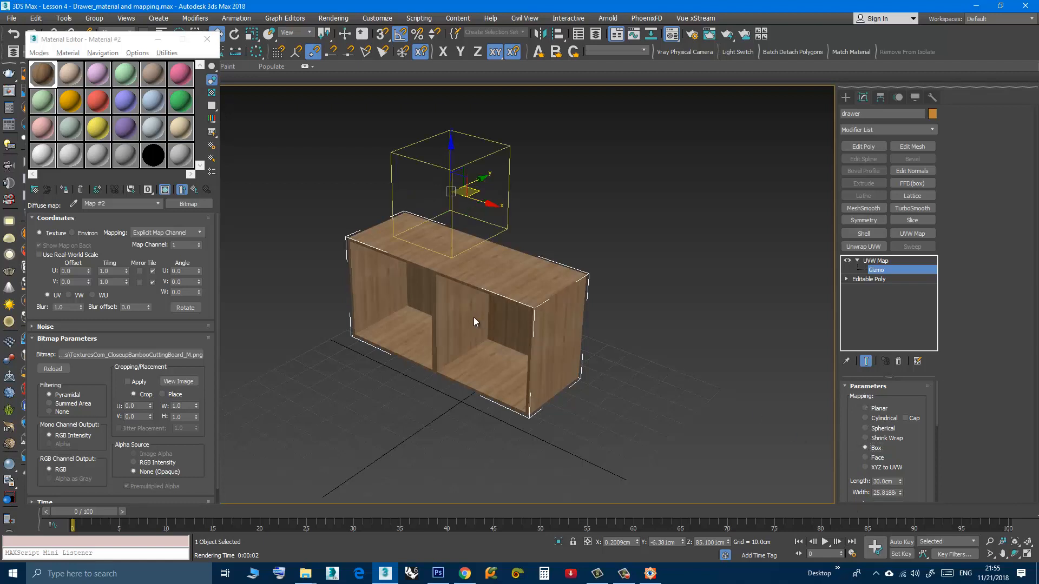
Move the box mapping gizmo down beside the cabinet's end panel, to about X 68.0 cm, Y -6.4 cm, Z 36.7 cm.
{"action": "mouse_move", "coordinate": [473, 321]}
{"action": "middle_mouse_down", "text": "alt"}
{"action": "mouse_move", "coordinate": [489, 313]}
{"action": "mouse_move", "coordinate": [472, 309]}
{"action": "middle_mouse_up", "text": "alt"}
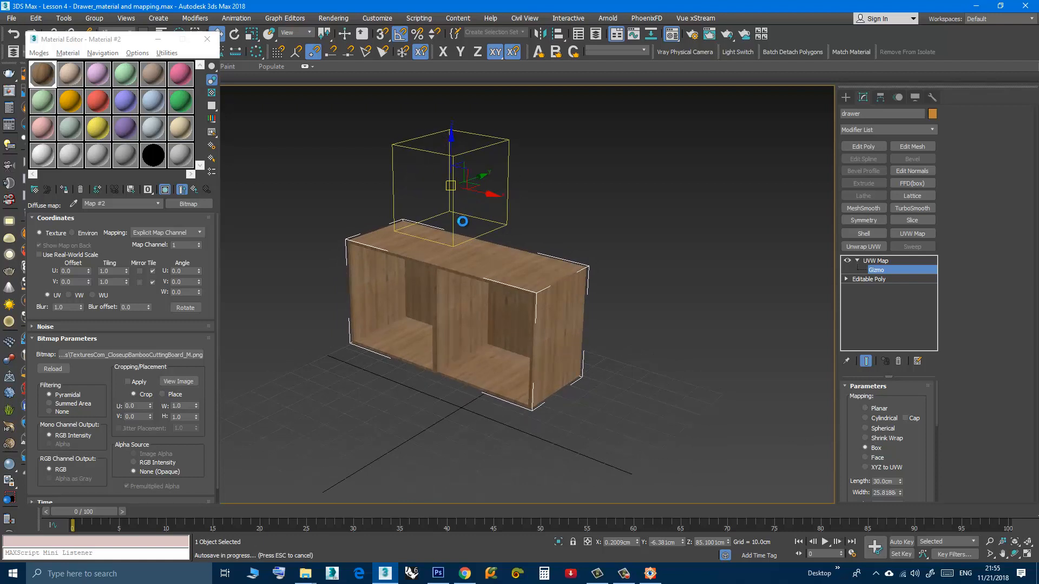
{"action": "middle_click_drag", "start_coordinate": [457, 224], "coordinate": [430, 219], "text": "alt"}
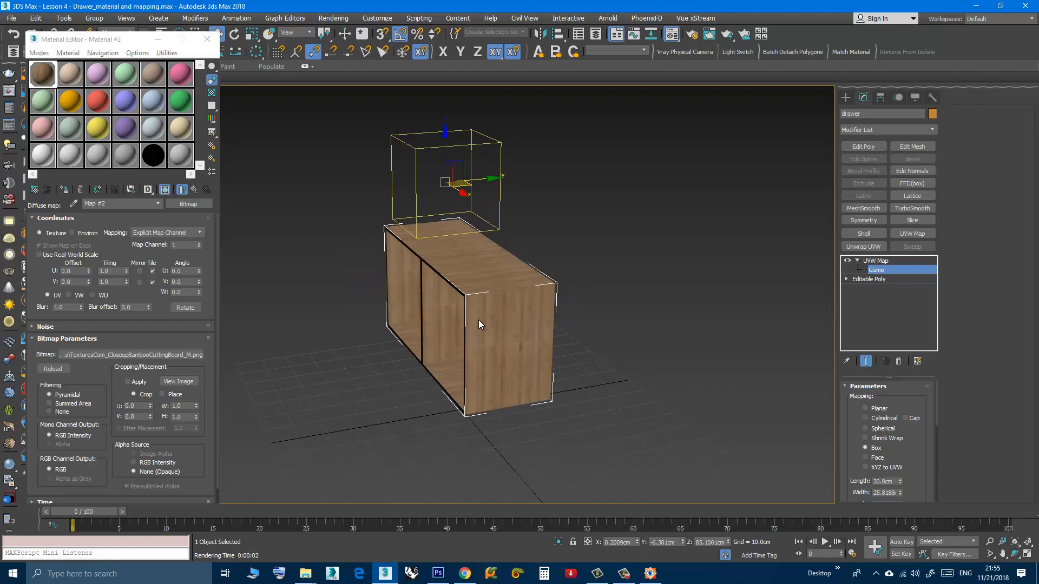
{"action": "middle_click_drag", "start_coordinate": [478, 321], "coordinate": [459, 305], "text": "alt"}
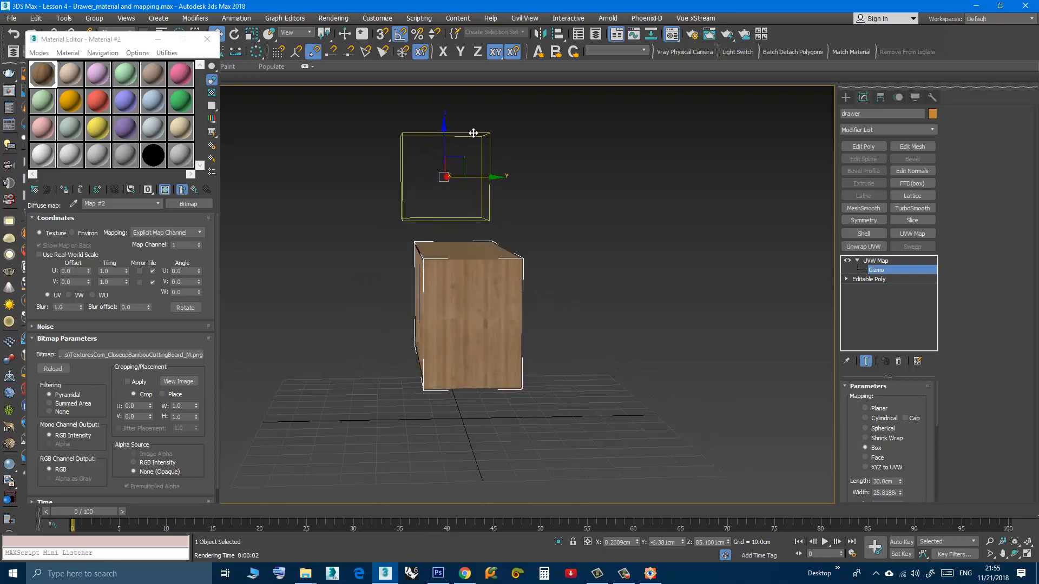
{"action": "middle_click_drag", "start_coordinate": [479, 217], "coordinate": [542, 256], "text": "alt"}
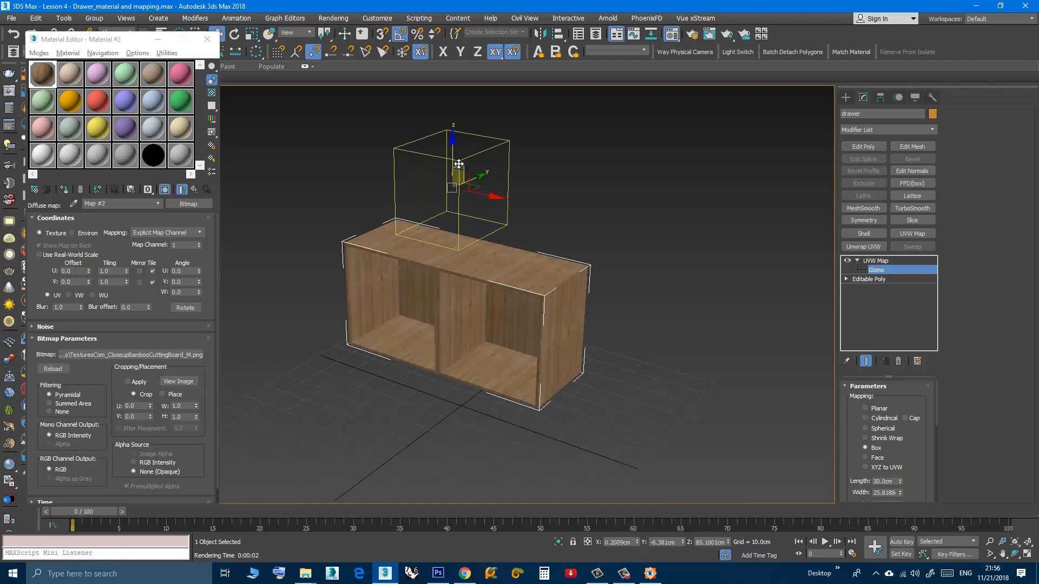
{"action": "left_click_drag", "start_coordinate": [458, 164], "coordinate": [661, 367]}
{"action": "middle_click_drag", "start_coordinate": [661, 367], "coordinate": [570, 338], "text": "alt"}
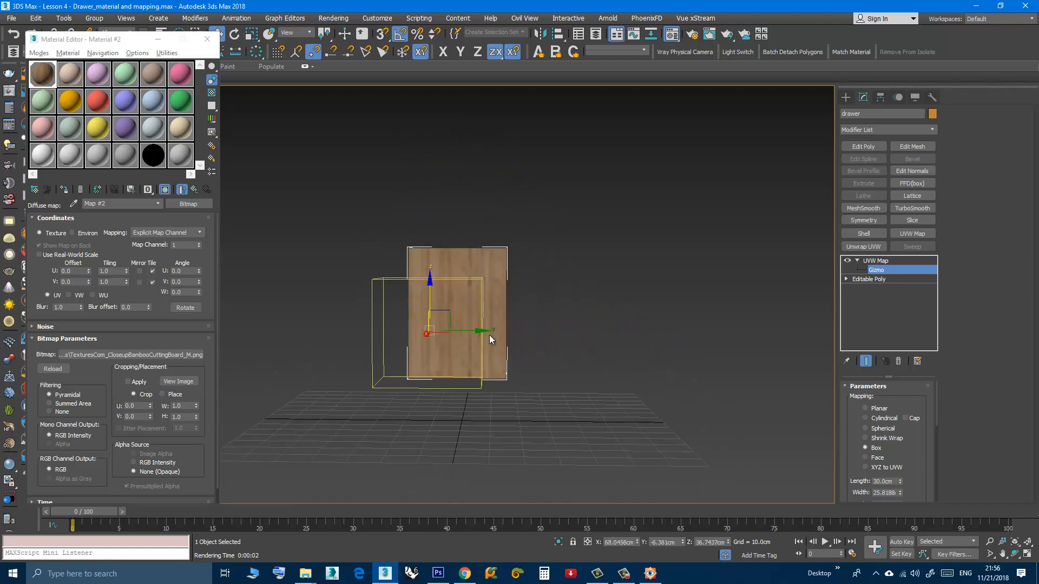
{"action": "middle_click_drag", "start_coordinate": [426, 319], "coordinate": [513, 361], "text": "alt"}
{"action": "middle_click_drag", "start_coordinate": [595, 365], "coordinate": [666, 342], "text": "alt"}
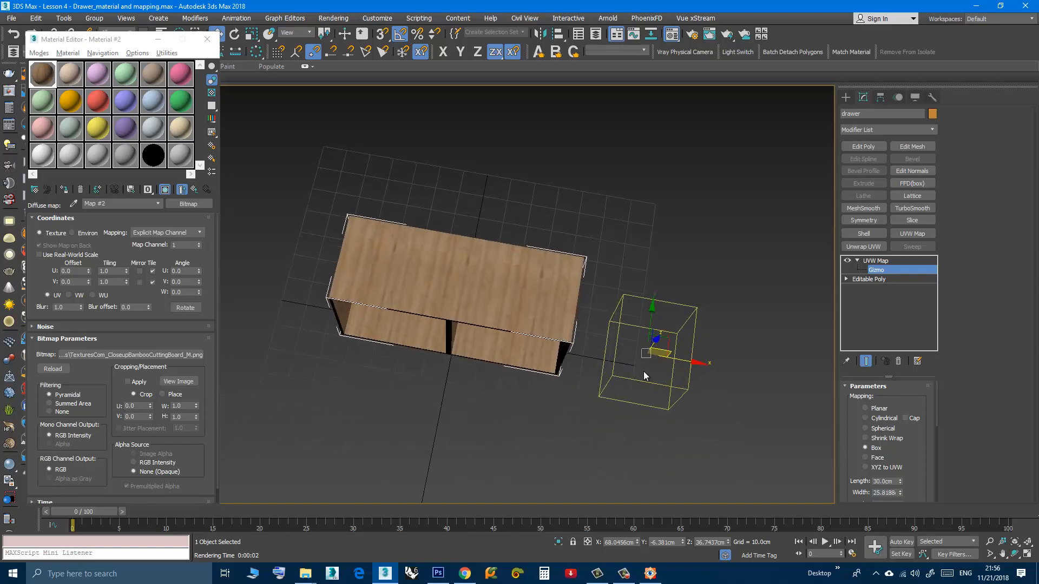
Move the mapping gizmo horizontally into the middle of the cabinet, to about X 2.0 cm, Y 4.6 cm.
{"action": "left_click_drag", "start_coordinate": [668, 339], "coordinate": [509, 298]}
{"action": "middle_click_drag", "start_coordinate": [508, 298], "coordinate": [489, 332], "text": "alt"}
{"action": "scroll", "coordinate": [484, 339], "scroll_direction": "up", "scroll_amount": 3}
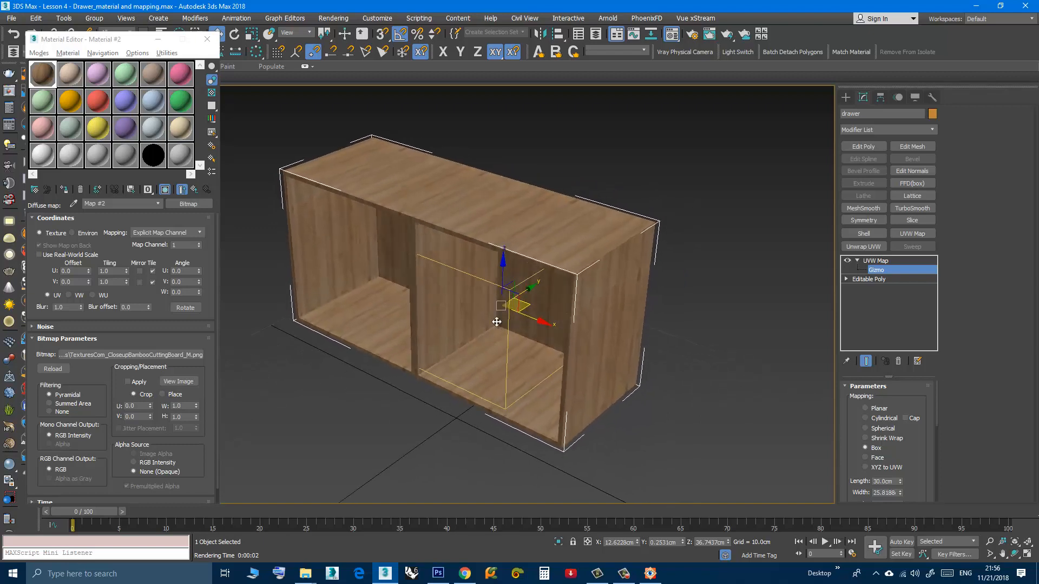
{"action": "left_click_drag", "start_coordinate": [526, 310], "coordinate": [501, 288]}
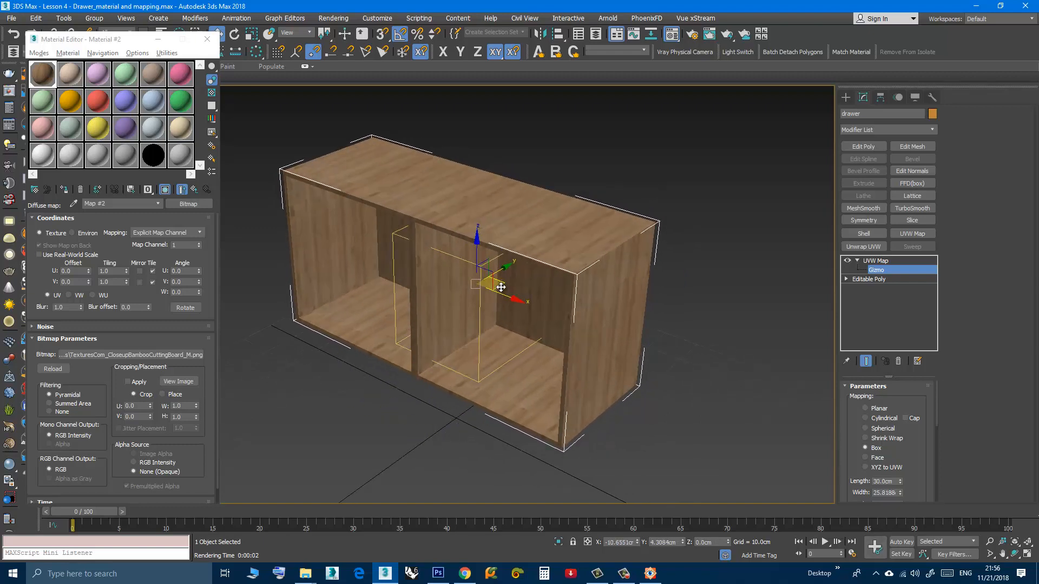
{"action": "mouse_move", "coordinate": [489, 299]}
{"action": "middle_mouse_down", "text": "alt"}
{"action": "mouse_move", "coordinate": [485, 268]}
{"action": "mouse_move", "coordinate": [466, 318]}
{"action": "mouse_move", "coordinate": [471, 301]}
{"action": "middle_mouse_up", "text": "alt"}
Scale the box gizmo up slightly and uniformly inside the cabinet.
{"action": "scroll", "coordinate": [472, 298], "scroll_direction": "up", "scroll_amount": 4}
{"action": "key", "text": "r"}
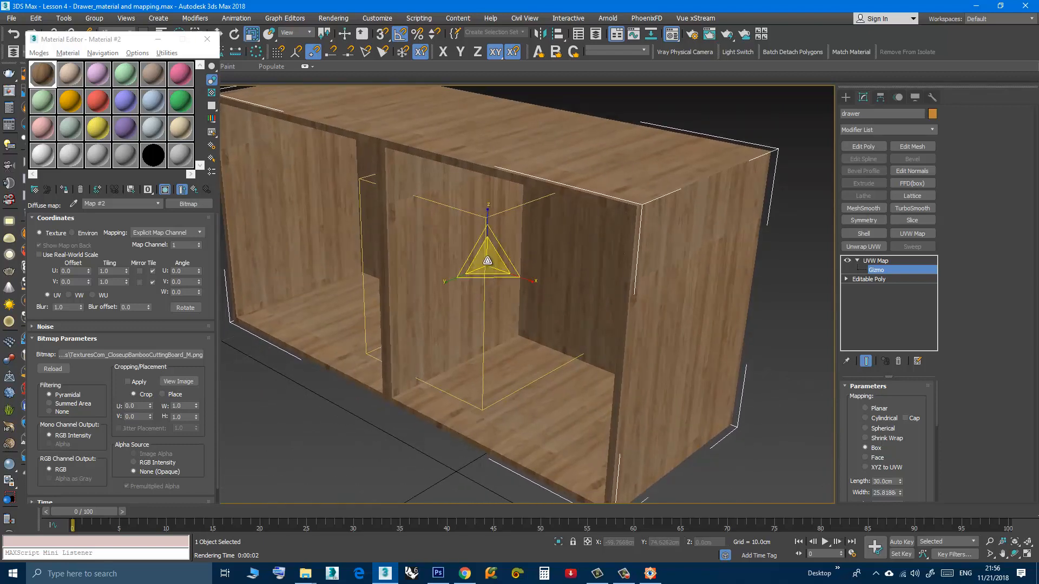
{"action": "left_click_drag", "start_coordinate": [486, 260], "coordinate": [485, 248]}
{"action": "middle_click_drag", "start_coordinate": [465, 290], "coordinate": [472, 276], "text": "alt"}
{"action": "key", "text": "z"}
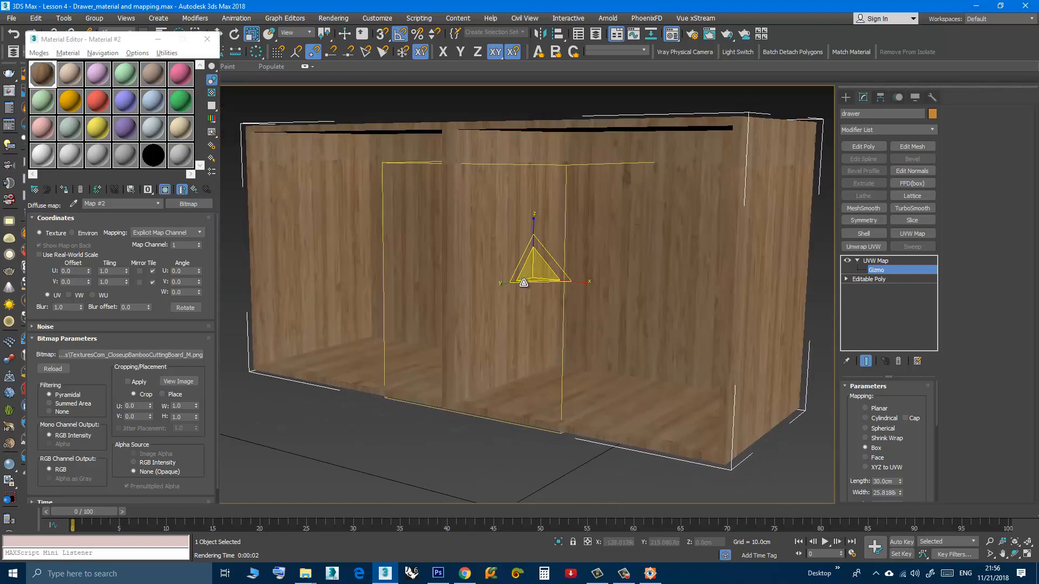
Raise the gizmo along the Z axis to about Z 39.8 cm.
{"action": "key", "text": "w"}
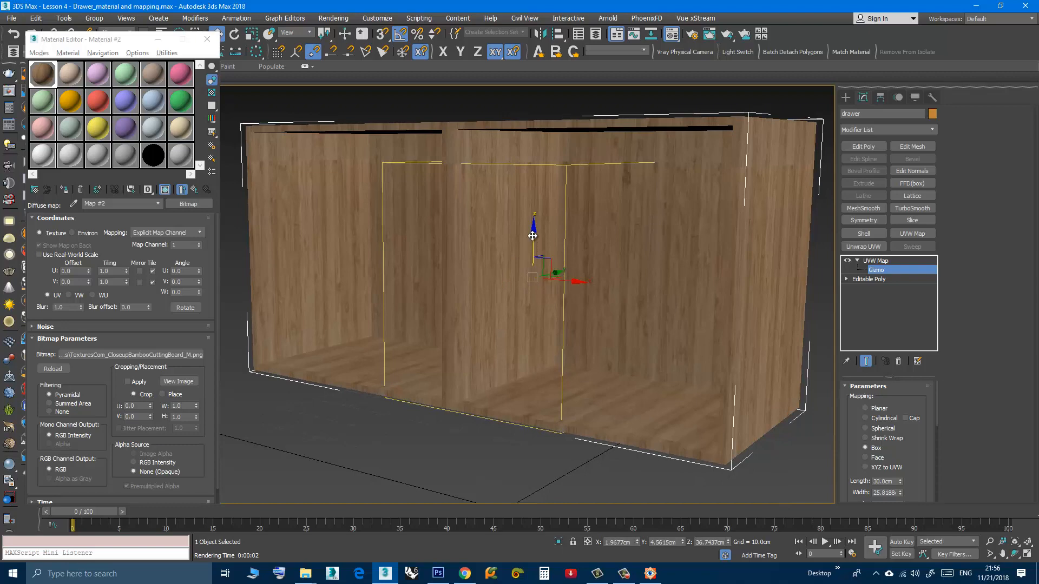
{"action": "left_click_drag", "start_coordinate": [533, 236], "coordinate": [528, 216]}
{"action": "scroll", "coordinate": [519, 248], "scroll_direction": "down", "scroll_amount": 5}
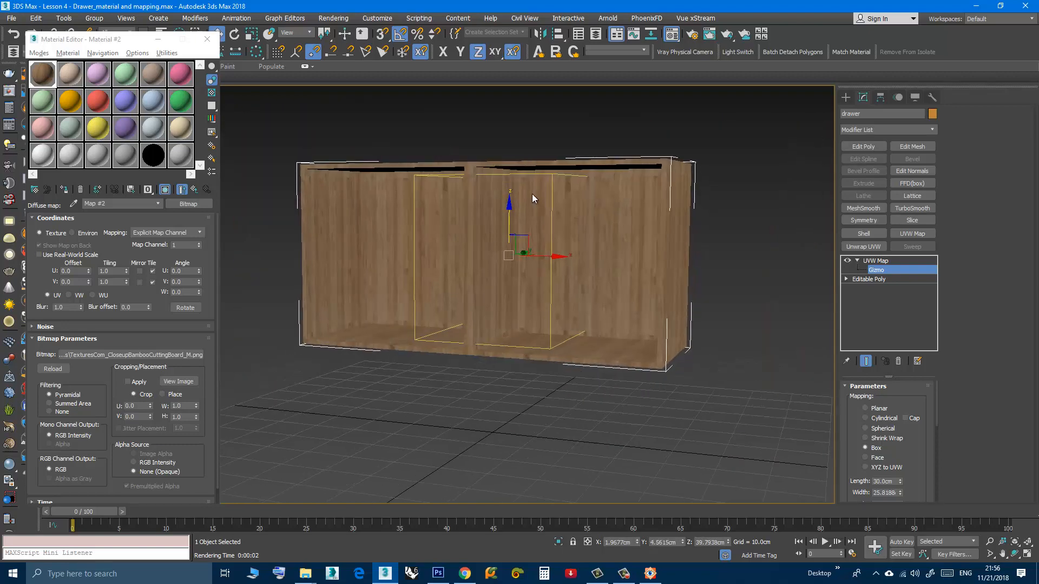
Scale the gizmo down uniformly so that the bamboo grain repeats more densely on the panels.
{"action": "scroll", "coordinate": [532, 197], "scroll_direction": "up", "scroll_amount": 5}
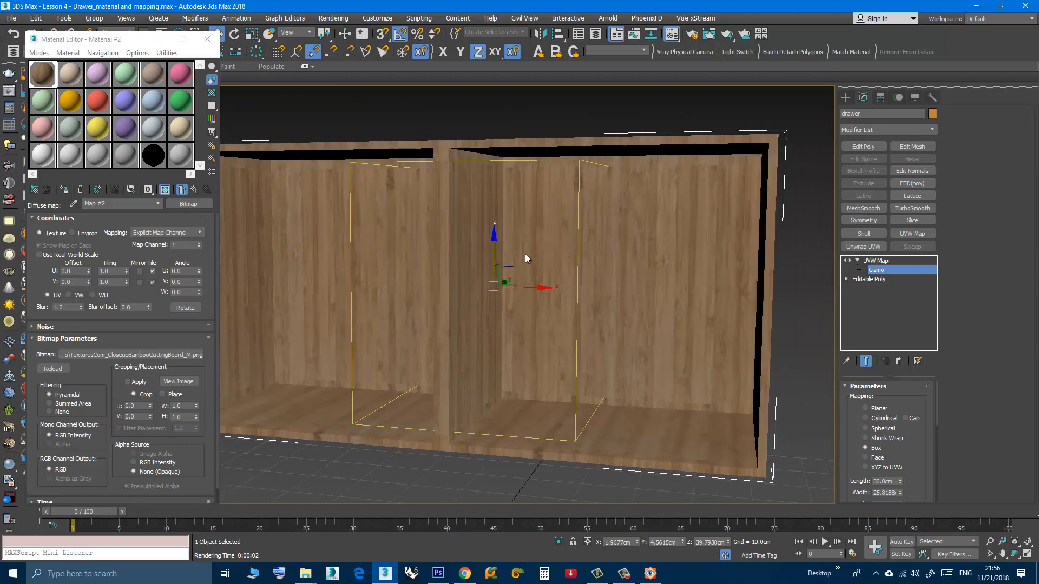
{"action": "key", "text": "r"}
{"action": "left_click_drag", "start_coordinate": [496, 279], "coordinate": [503, 212]}
{"action": "middle_click_drag", "start_coordinate": [514, 269], "coordinate": [580, 189], "text": "alt"}
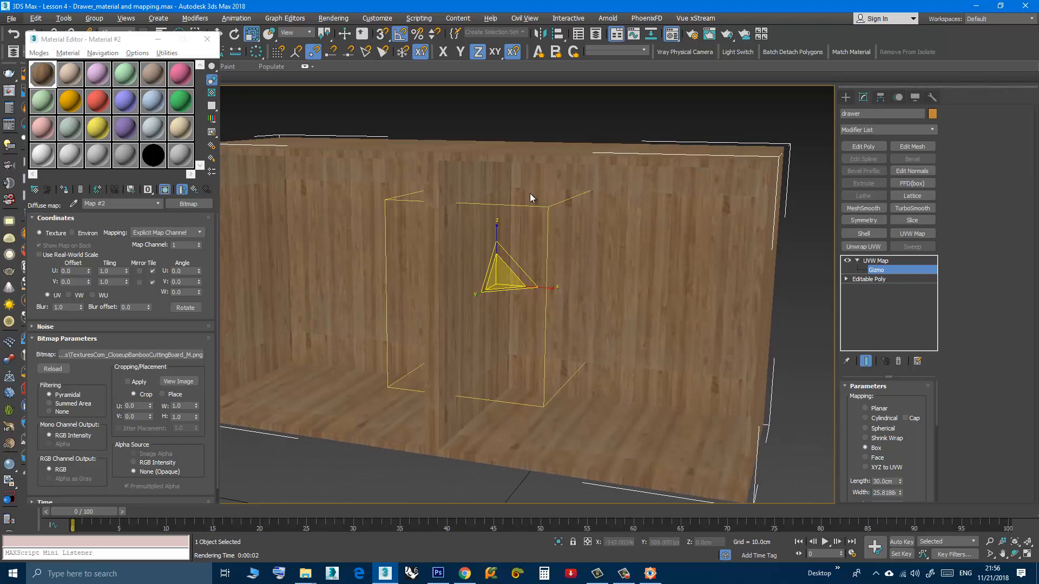
{"action": "middle_click_drag", "start_coordinate": [530, 228], "coordinate": [562, 232], "text": "alt"}
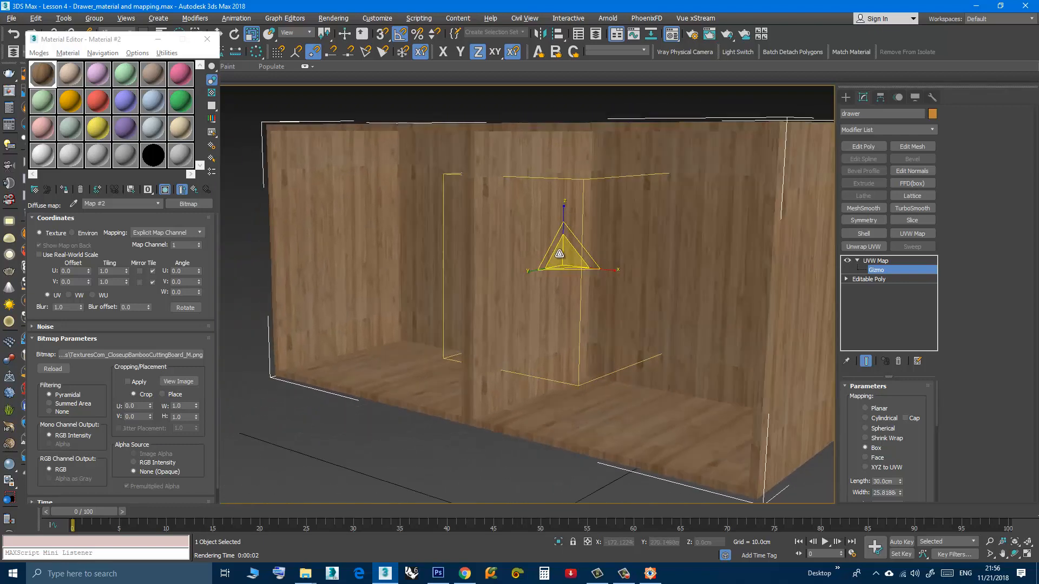
Scale the gizmo back up uniformly until it nearly matches the cabinet's height.
{"action": "left_click_drag", "start_coordinate": [560, 254], "coordinate": [563, 231]}
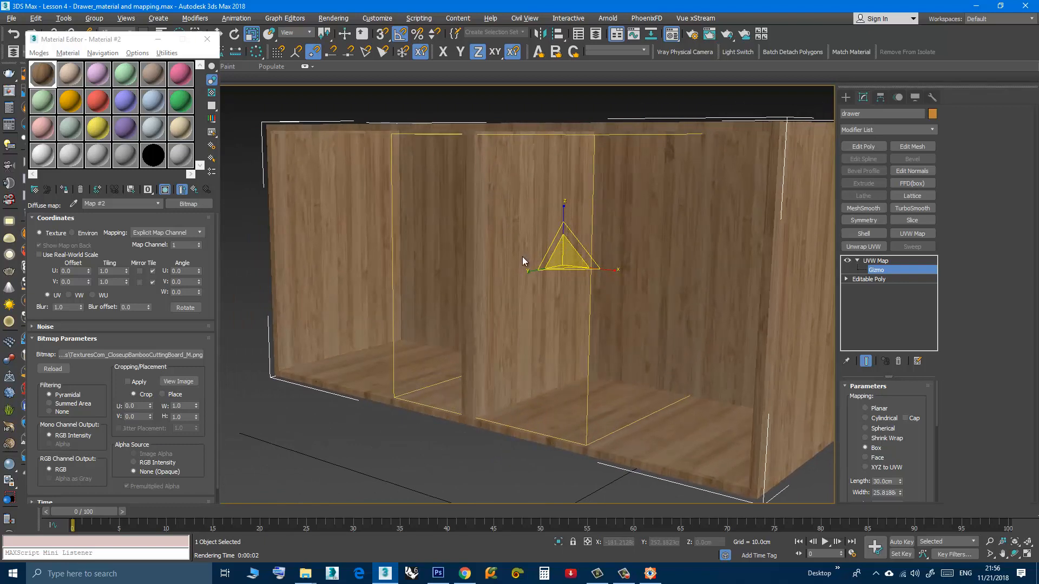
{"action": "scroll", "coordinate": [522, 256], "scroll_direction": "down", "scroll_amount": 2}
{"action": "middle_click_drag", "start_coordinate": [522, 258], "coordinate": [491, 287], "text": "alt"}
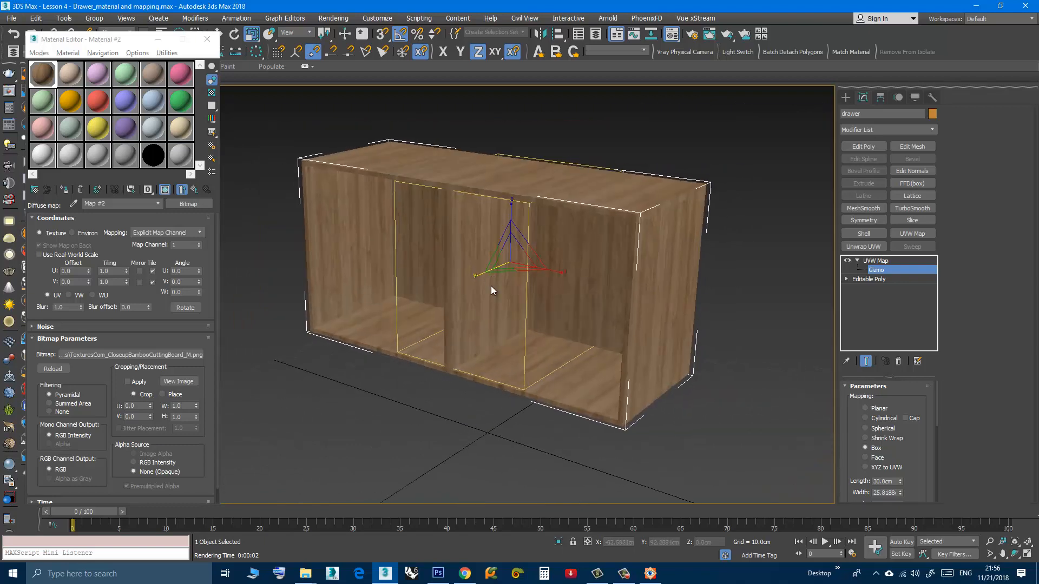
Switch to the assets folder in File Explorer to check the bamboo texture image, and return to 3ds Max.
{"action": "left_click", "coordinate": [304, 574]}
{"action": "left_click", "coordinate": [273, 540]}
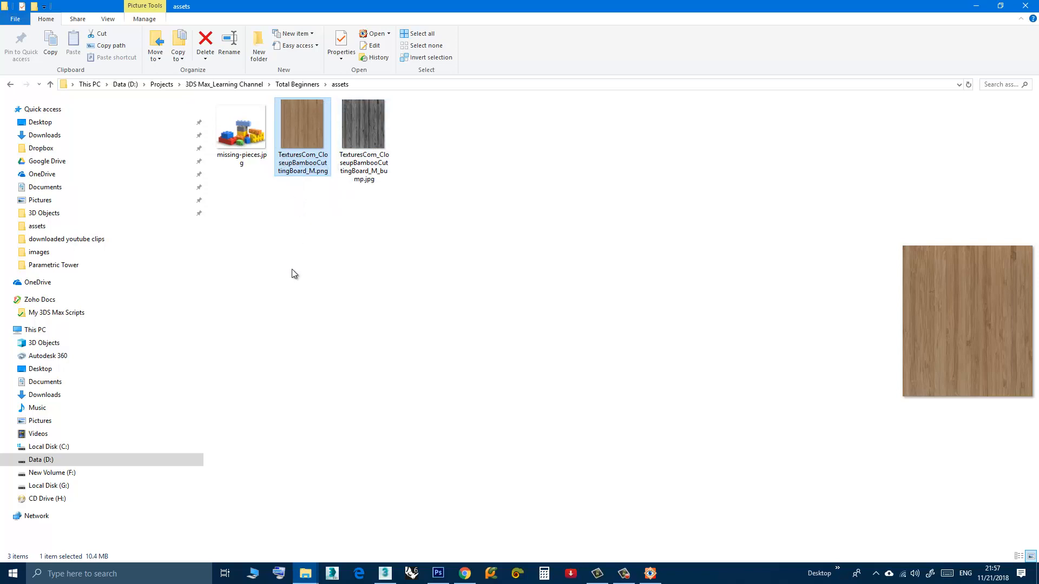
{"action": "left_click", "coordinate": [377, 567]}
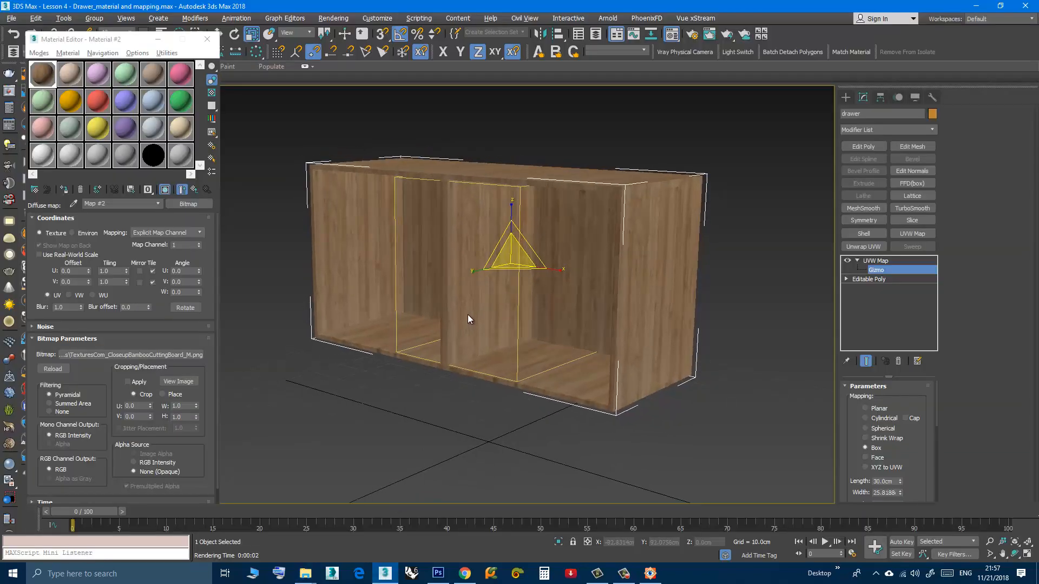
Enlarge the box gizmo a little more, uniformly, so that it reaches slightly beyond the cabinet's height.
{"action": "left_click_drag", "start_coordinate": [510, 249], "coordinate": [509, 250]}
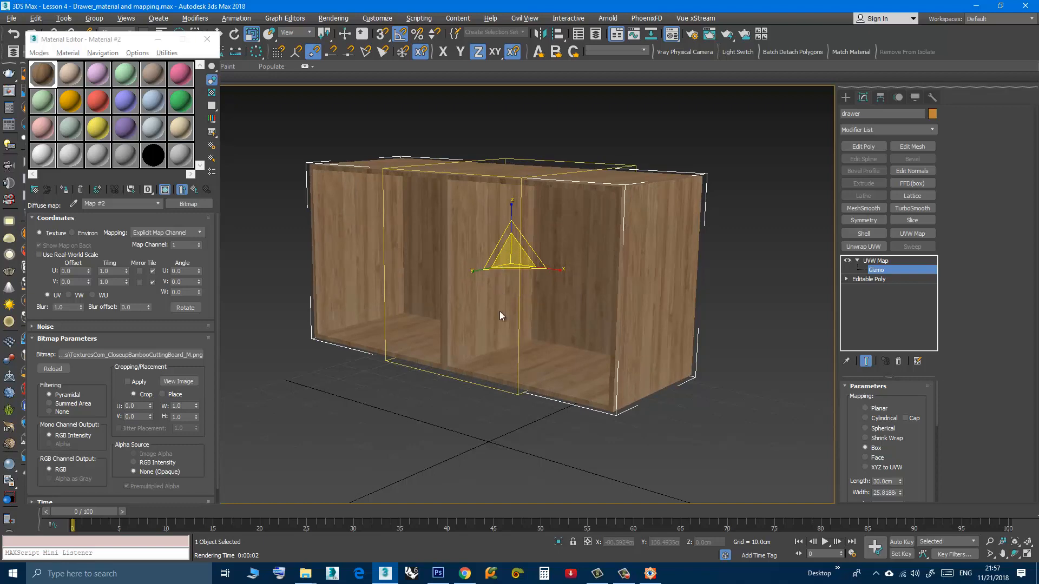
{"action": "scroll", "coordinate": [491, 310], "scroll_direction": "down", "scroll_amount": 3}
{"action": "scroll", "coordinate": [485, 308], "scroll_direction": "down", "scroll_amount": 2}
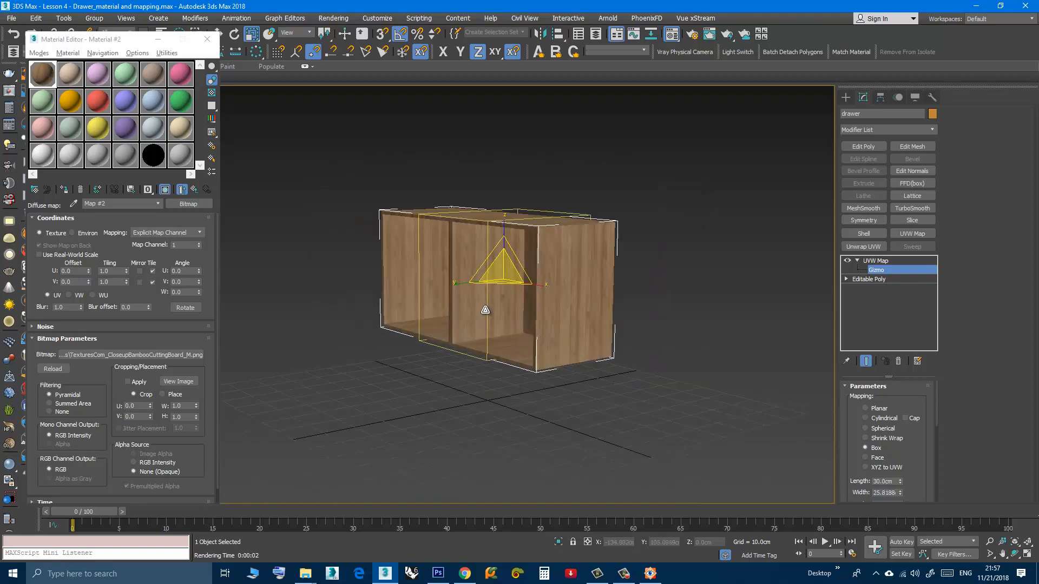
Examine the bamboo grain's size and direction on the cabinet's end panel, compartments and top.
{"action": "middle_click_drag", "start_coordinate": [484, 310], "coordinate": [569, 281], "text": "alt"}
{"action": "scroll", "coordinate": [562, 270], "scroll_direction": "up", "scroll_amount": 5}
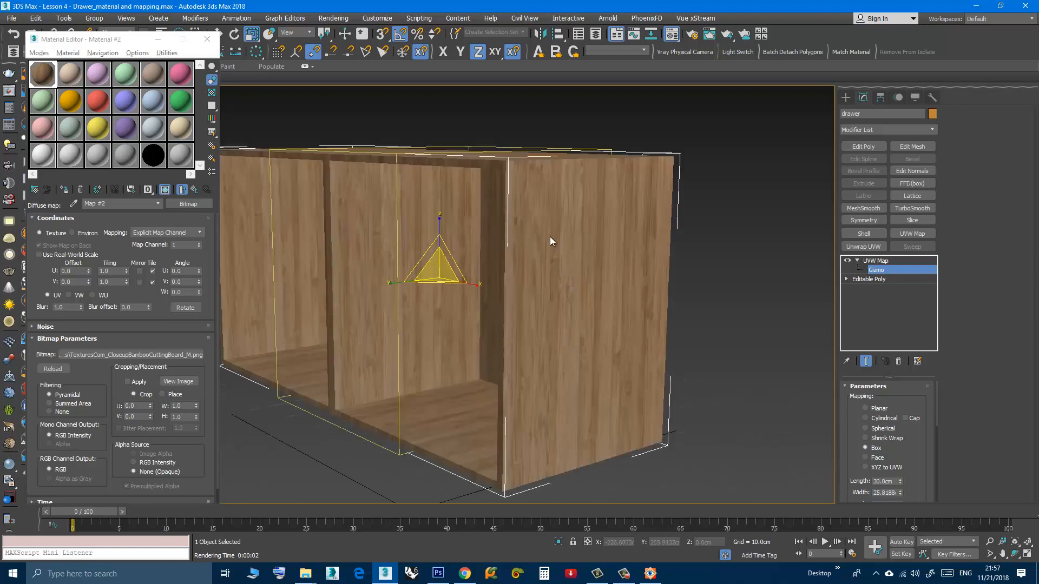
{"action": "scroll", "coordinate": [560, 236], "scroll_direction": "down", "scroll_amount": 4}
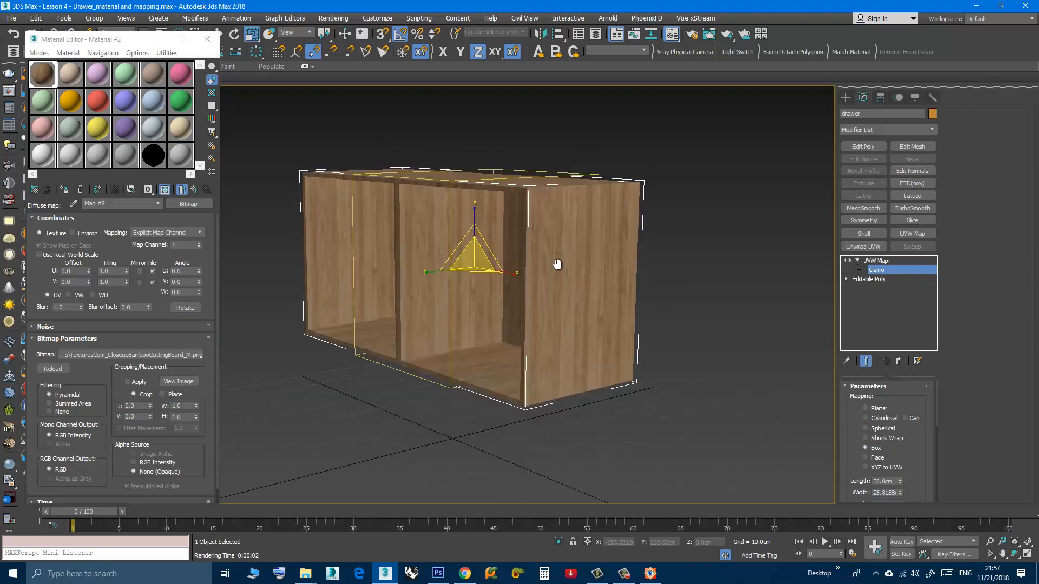
{"action": "middle_click_drag", "start_coordinate": [557, 262], "coordinate": [547, 305]}
{"action": "scroll", "coordinate": [547, 248], "scroll_direction": "up", "scroll_amount": 3}
{"action": "scroll", "coordinate": [506, 304], "scroll_direction": "up", "scroll_amount": 2}
{"action": "scroll", "coordinate": [506, 269], "scroll_direction": "down", "scroll_amount": 2}
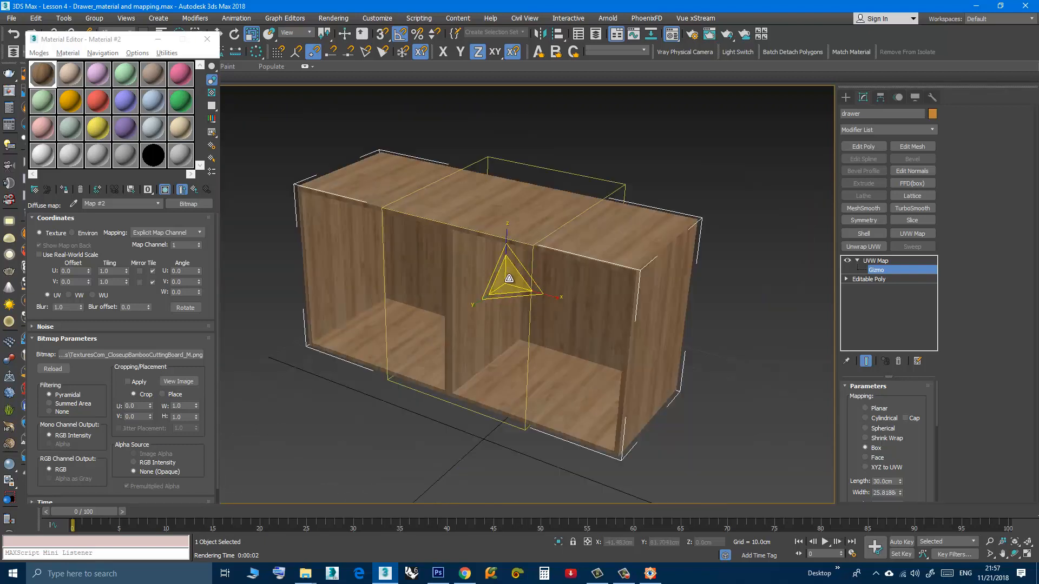
{"action": "middle_click_drag", "start_coordinate": [507, 275], "coordinate": [515, 220], "text": "alt"}
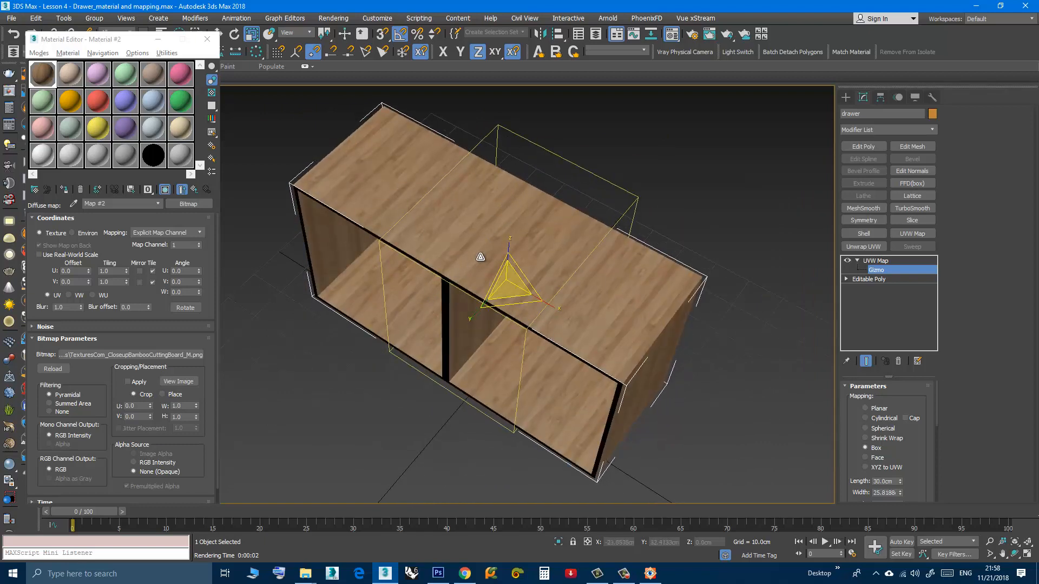
{"action": "middle_click_drag", "start_coordinate": [479, 256], "coordinate": [487, 244], "text": "alt"}
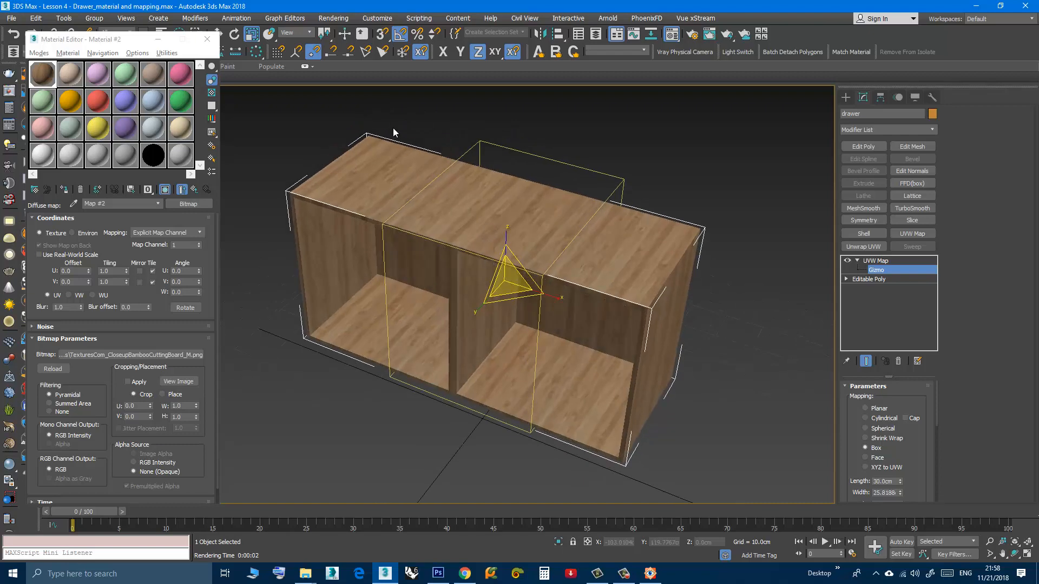
Activate the Rotate tool for the gizmo and minimize the Material Editor to clear the viewport.
{"action": "key", "text": "e"}
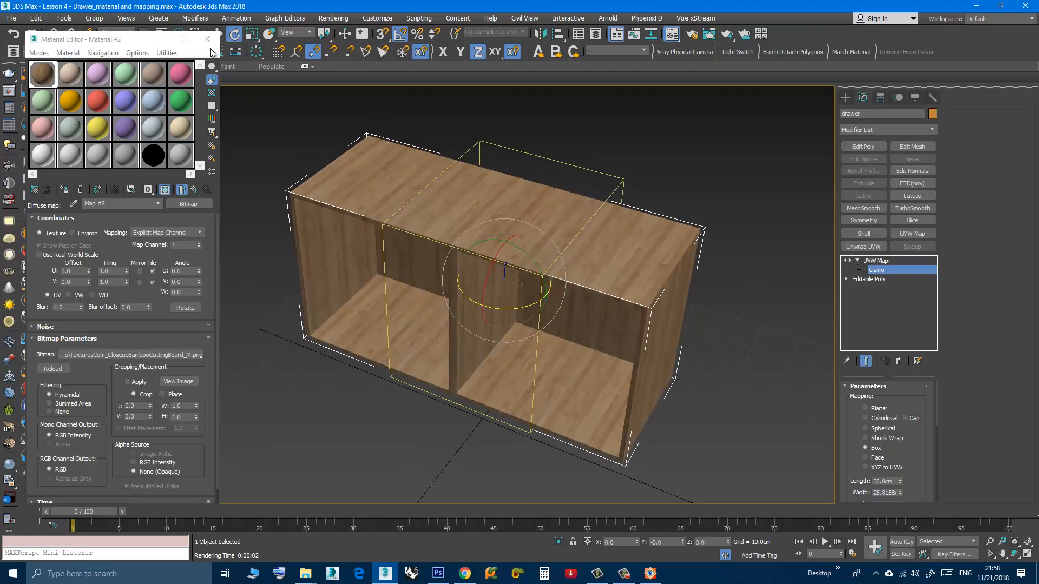
{"action": "left_click", "coordinate": [158, 39]}
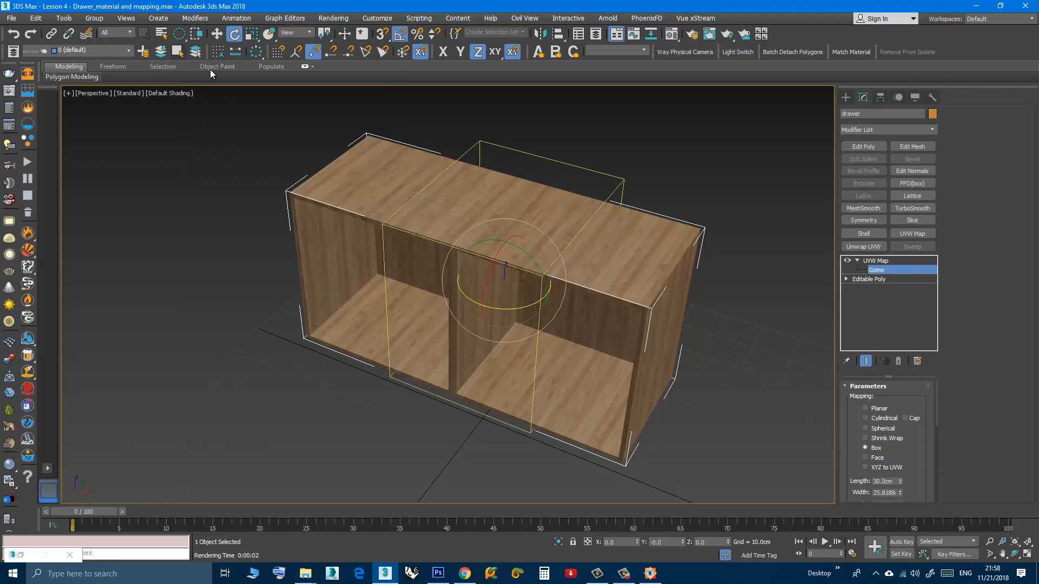
Try rotating the gizmo a quarter turn about the Z axis with angle snap on, checking the grain on the top.
{"action": "left_click", "coordinate": [400, 34]}
{"action": "left_click_drag", "start_coordinate": [510, 308], "coordinate": [458, 295]}
{"action": "middle_click_drag", "start_coordinate": [454, 290], "coordinate": [475, 307], "text": "alt"}
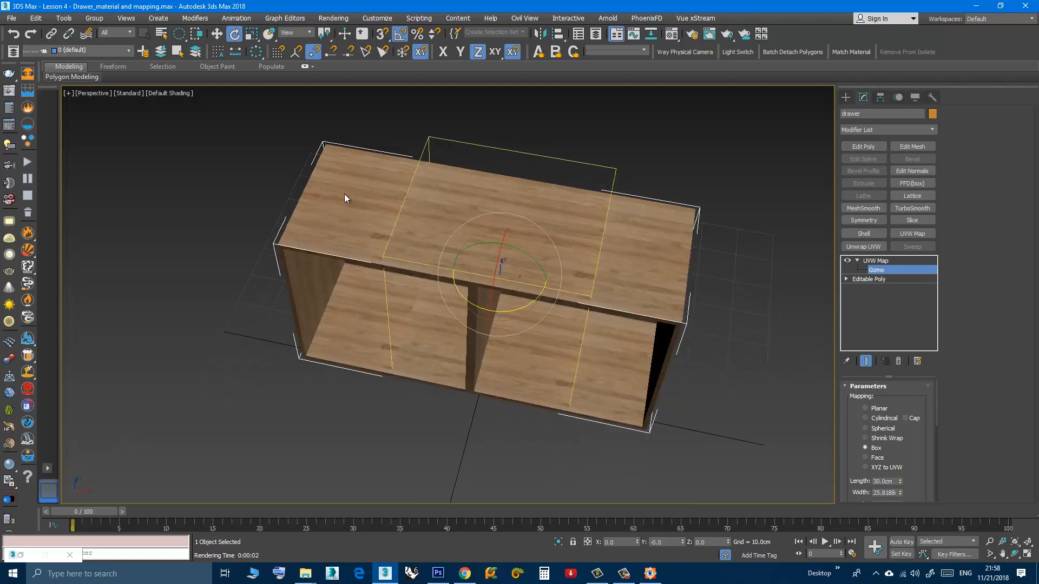
{"action": "middle_click_drag", "start_coordinate": [560, 285], "coordinate": [538, 260], "text": "alt"}
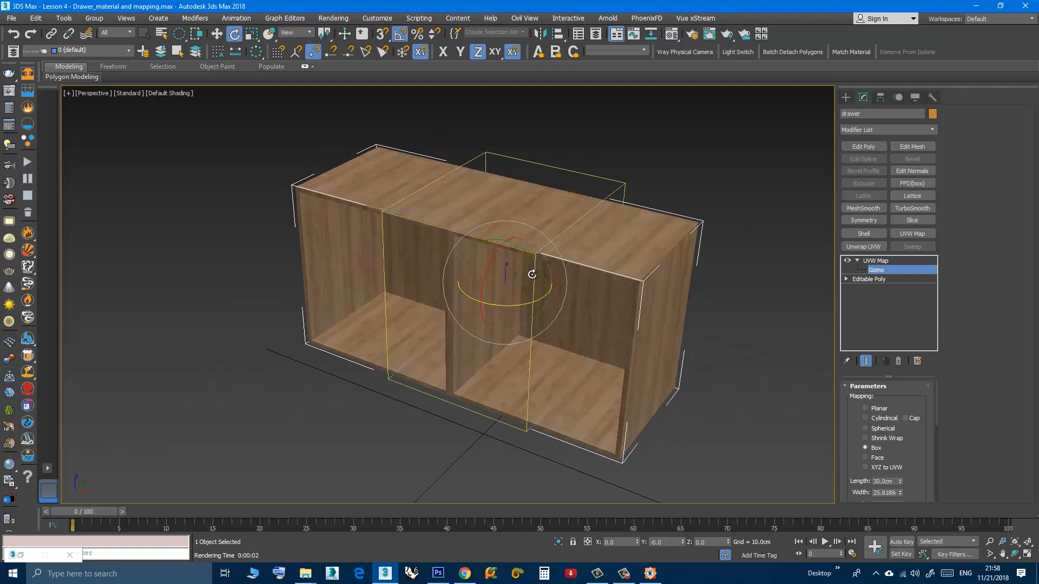
Try rotating the gizmo a quarter turn about the Y axis, check the grain on the side panels, and undo the rotation.
{"action": "middle_click_drag", "start_coordinate": [533, 271], "coordinate": [540, 303], "text": "alt"}
{"action": "middle_click_drag", "start_coordinate": [474, 281], "coordinate": [457, 236], "text": "alt"}
{"action": "scroll", "coordinate": [456, 238], "scroll_direction": "up", "scroll_amount": 3}
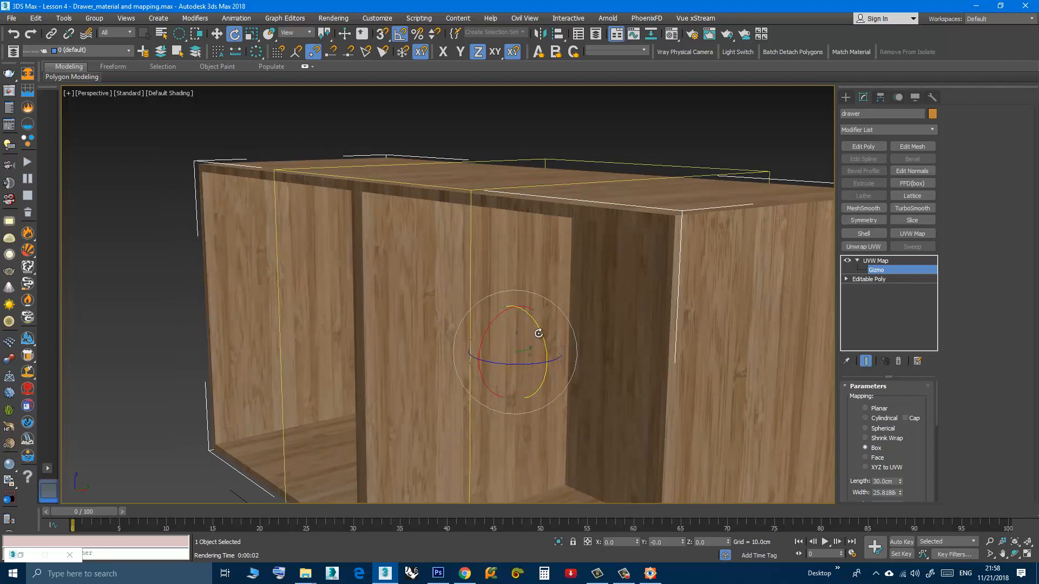
{"action": "left_click_drag", "start_coordinate": [539, 335], "coordinate": [555, 379]}
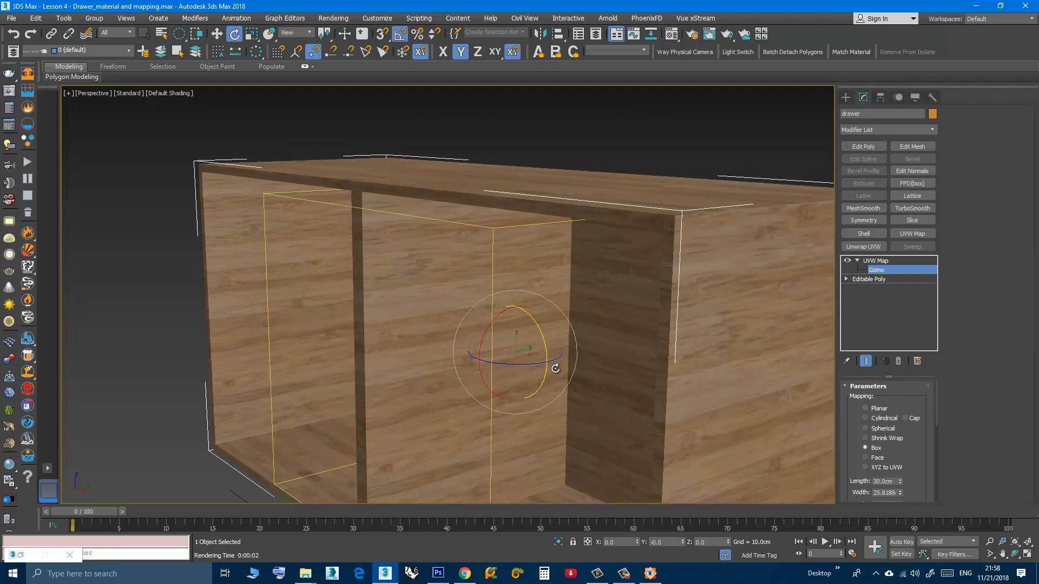
{"action": "middle_click_drag", "start_coordinate": [582, 352], "coordinate": [446, 318]}
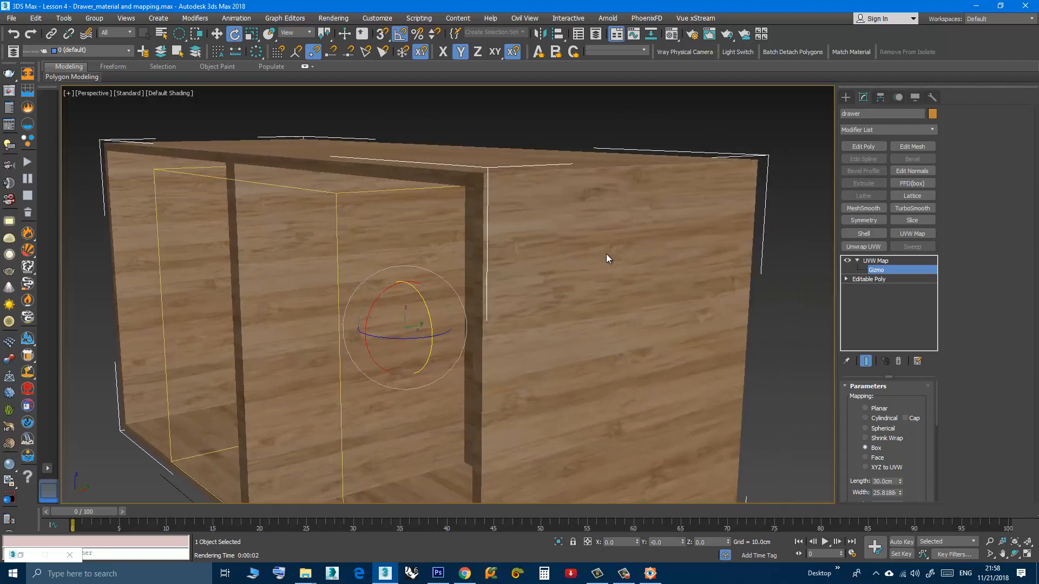
{"action": "scroll", "coordinate": [606, 255], "scroll_direction": "down", "scroll_amount": 2}
{"action": "mouse_move", "coordinate": [605, 272]}
{"action": "middle_mouse_down", "text": "alt"}
{"action": "mouse_move", "coordinate": [616, 301]}
{"action": "mouse_move", "coordinate": [618, 282]}
{"action": "middle_mouse_up", "text": "alt"}
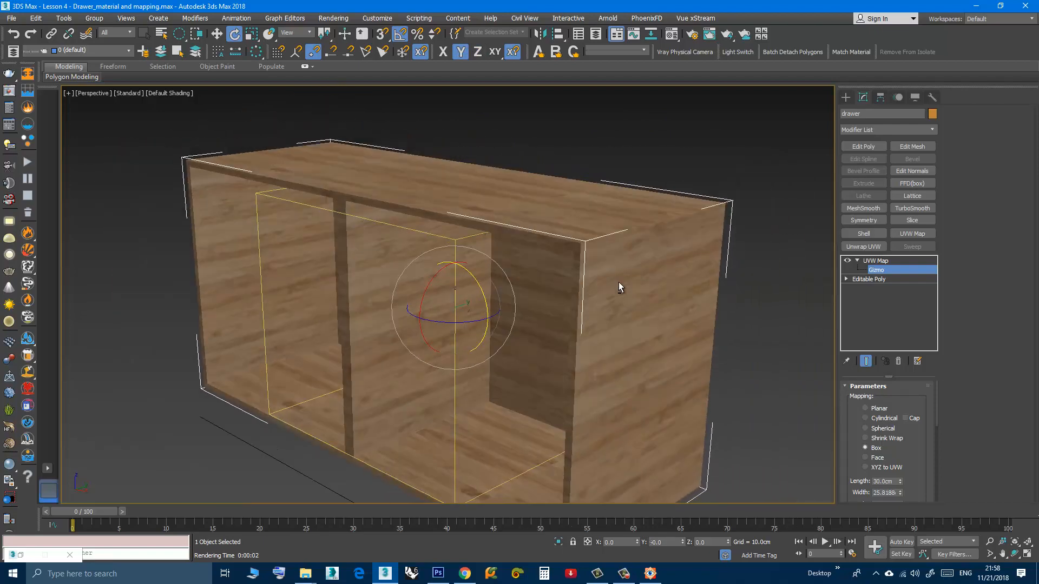
{"action": "key", "text": "ctrl+z"}
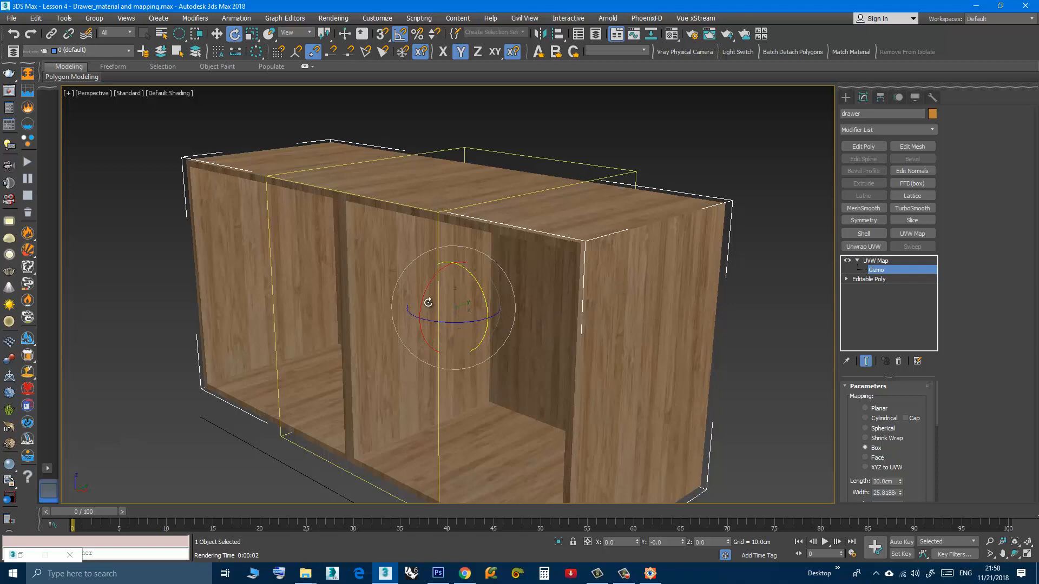
Rotate the UVW Map gizmo -90 degrees about the X axis and check the grain on the side panels, shelves and top.
{"action": "left_click_drag", "start_coordinate": [428, 302], "coordinate": [438, 253]}
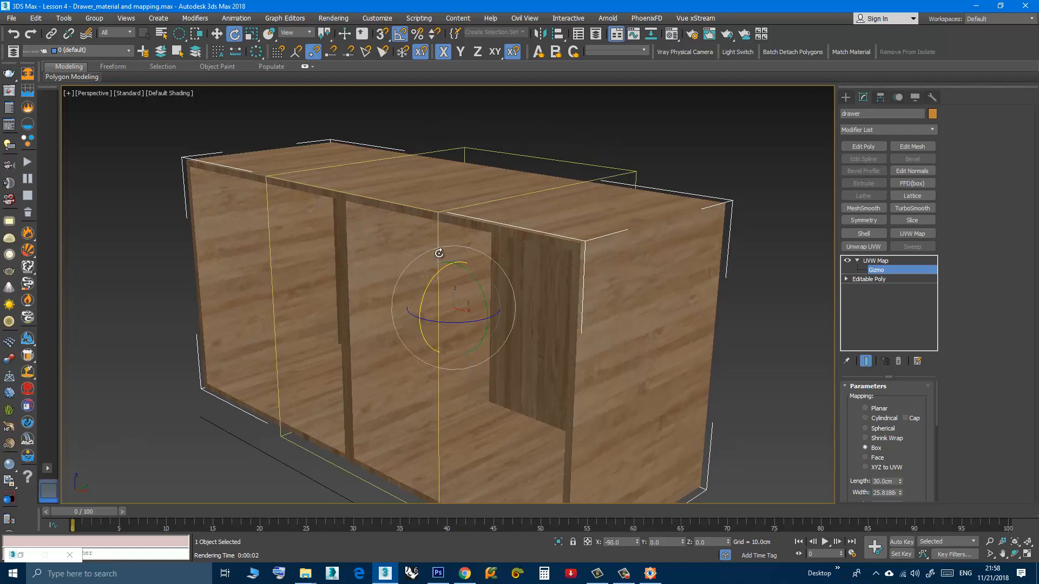
{"action": "middle_click_drag", "start_coordinate": [551, 332], "coordinate": [571, 303], "text": "alt"}
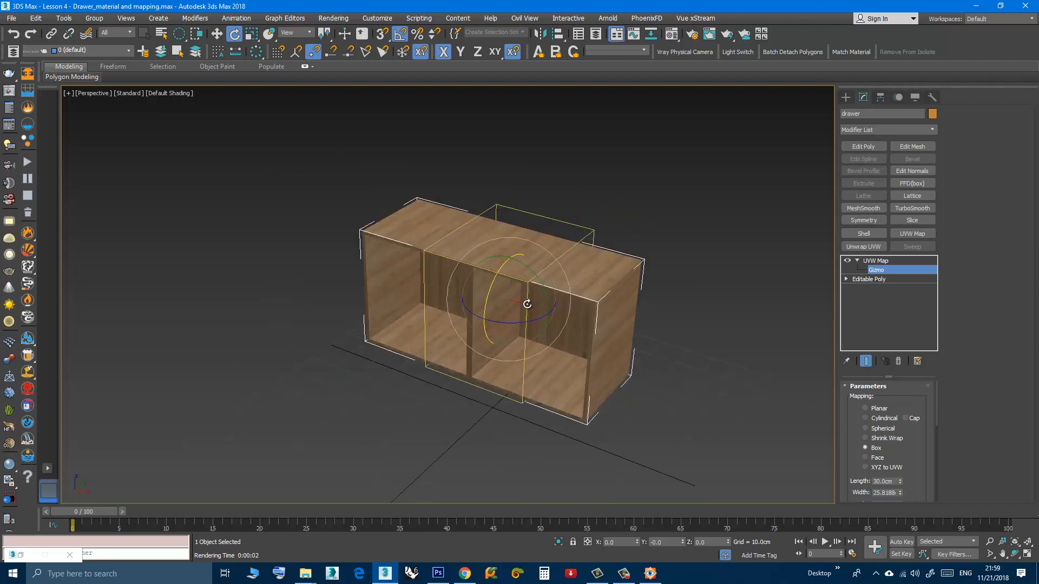
{"action": "middle_click_drag", "start_coordinate": [528, 302], "coordinate": [465, 282]}
{"action": "scroll", "coordinate": [440, 322], "scroll_direction": "up", "scroll_amount": 3}
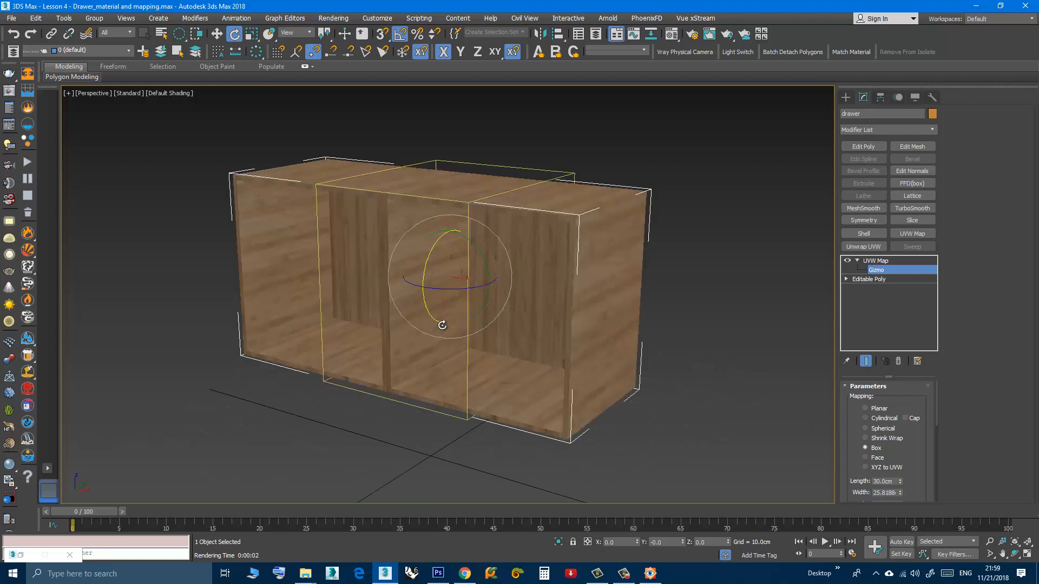
{"action": "middle_click_drag", "start_coordinate": [440, 322], "coordinate": [472, 328]}
{"action": "middle_click_drag", "start_coordinate": [533, 340], "coordinate": [537, 336], "text": "alt"}
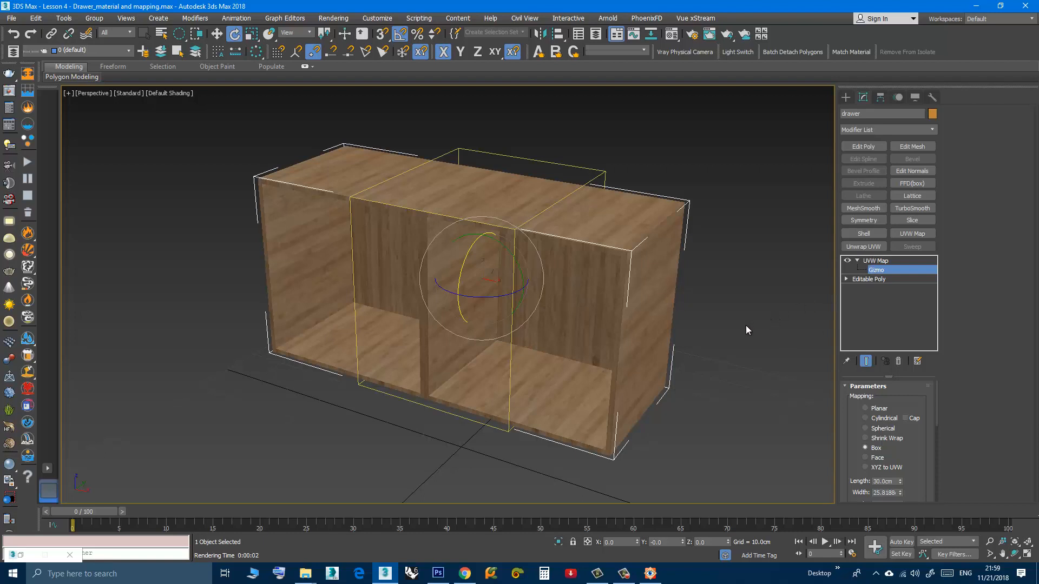
Leave gizmo editing, deselect the cabinet, and inspect the grain direction on its top, compartments and back.
{"action": "left_click", "coordinate": [876, 261]}
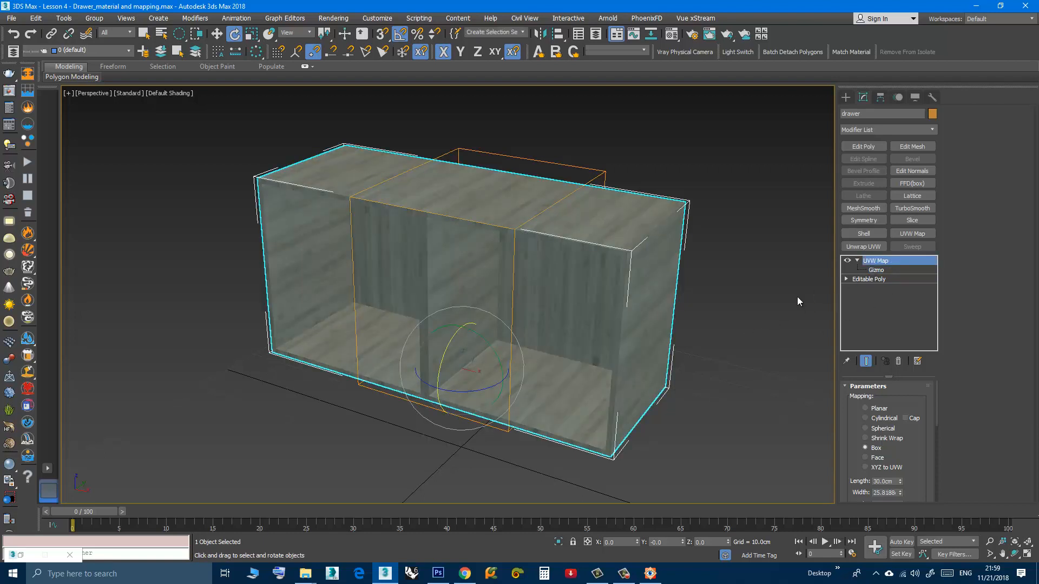
{"action": "left_click", "coordinate": [748, 325]}
{"action": "middle_click_drag", "start_coordinate": [576, 336], "coordinate": [576, 349], "text": "alt"}
{"action": "scroll", "coordinate": [499, 243], "scroll_direction": "up", "scroll_amount": 3}
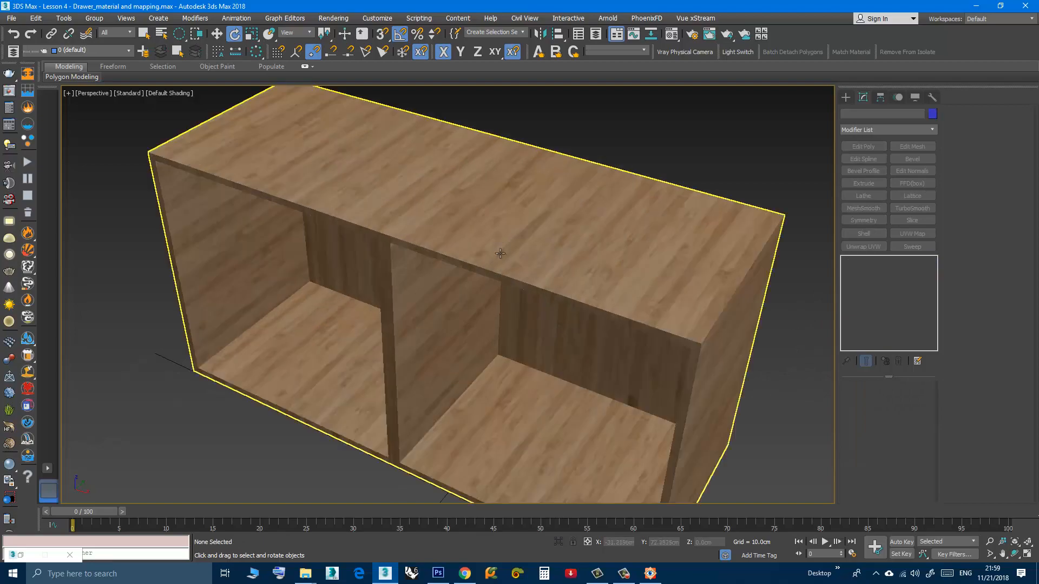
{"action": "middle_click_drag", "start_coordinate": [509, 281], "coordinate": [516, 272], "text": "alt"}
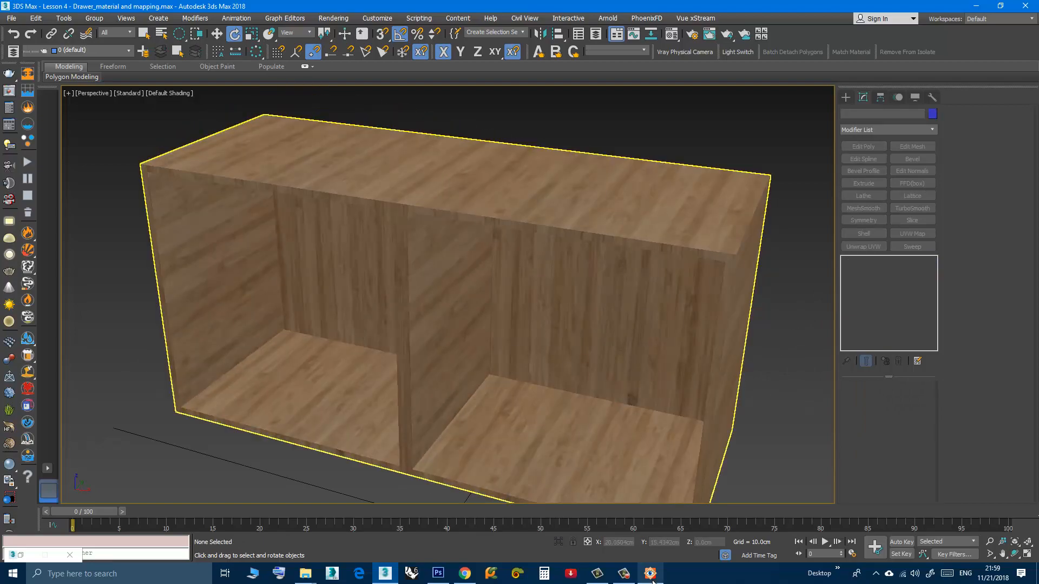
Examine the bamboo texture image in FastStone Image Viewer and compare it with the textured cabinet in 3ds Max.
{"action": "left_click", "coordinate": [650, 574]}
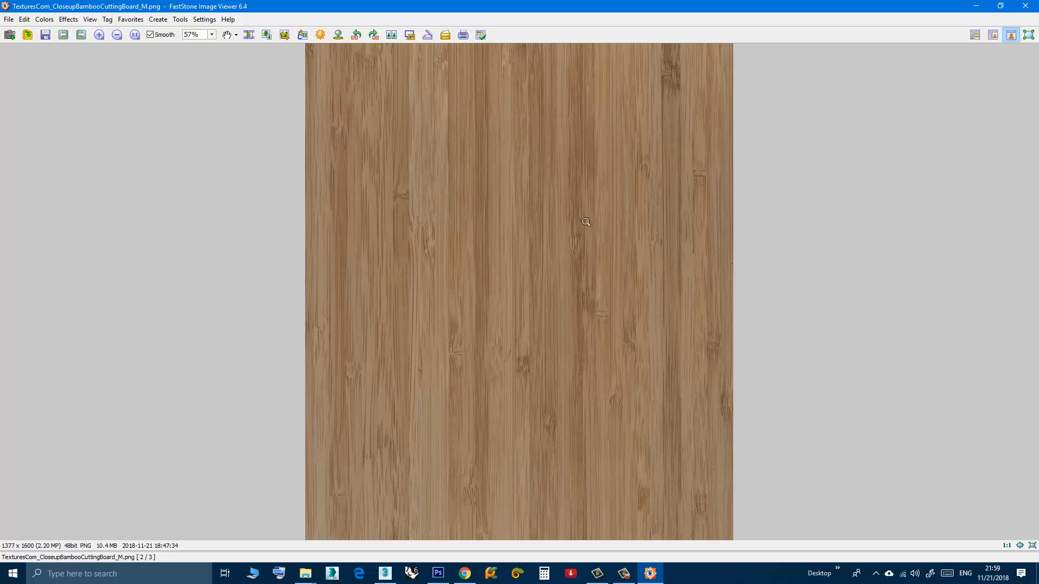
{"action": "mouse_move", "coordinate": [381, 579]}
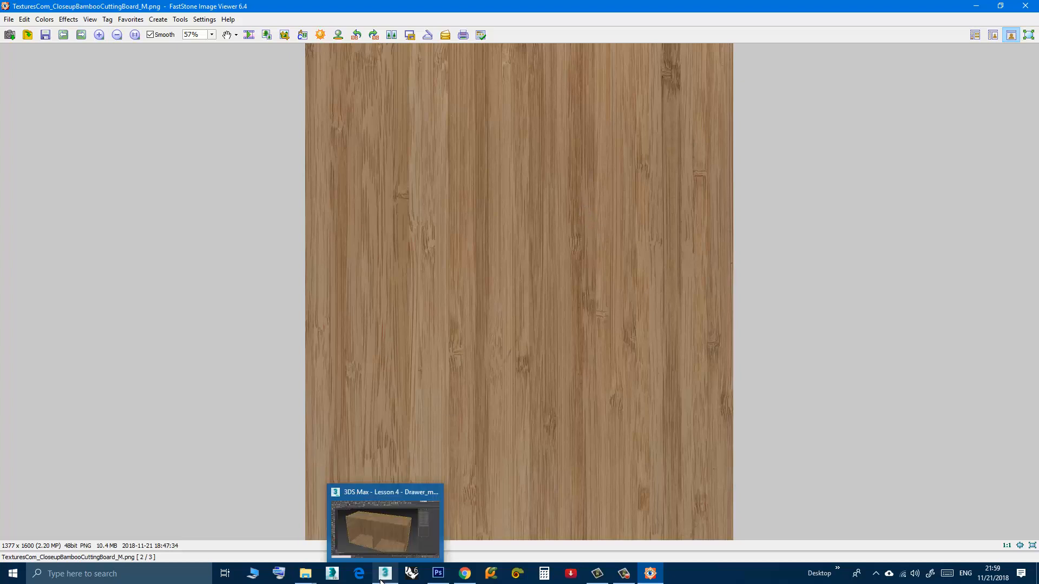
{"action": "left_click", "coordinate": [394, 487]}
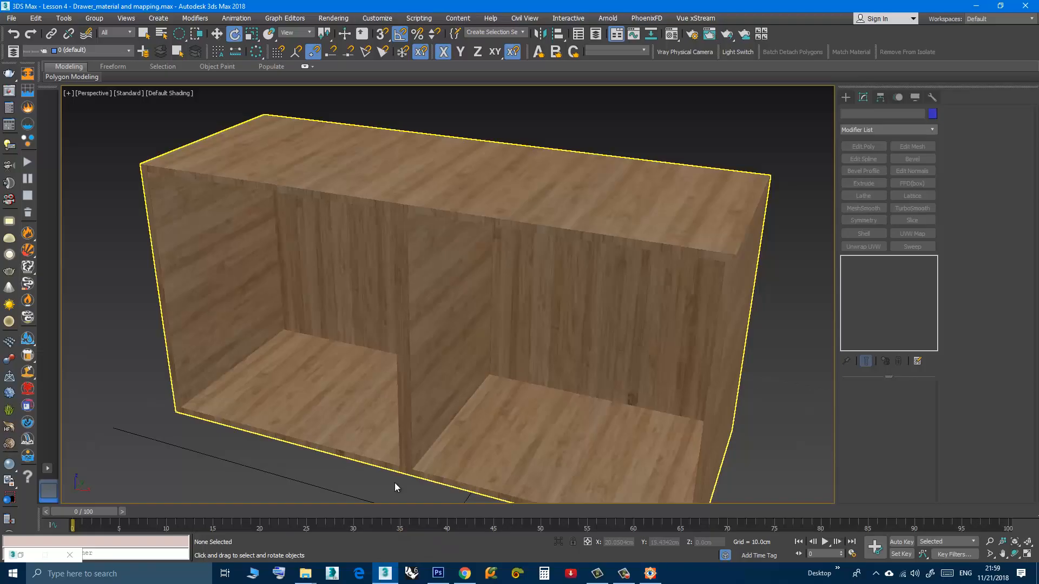
{"action": "middle_click_drag", "start_coordinate": [430, 340], "coordinate": [452, 299]}
{"action": "scroll", "coordinate": [437, 289], "scroll_direction": "down", "scroll_amount": 3}
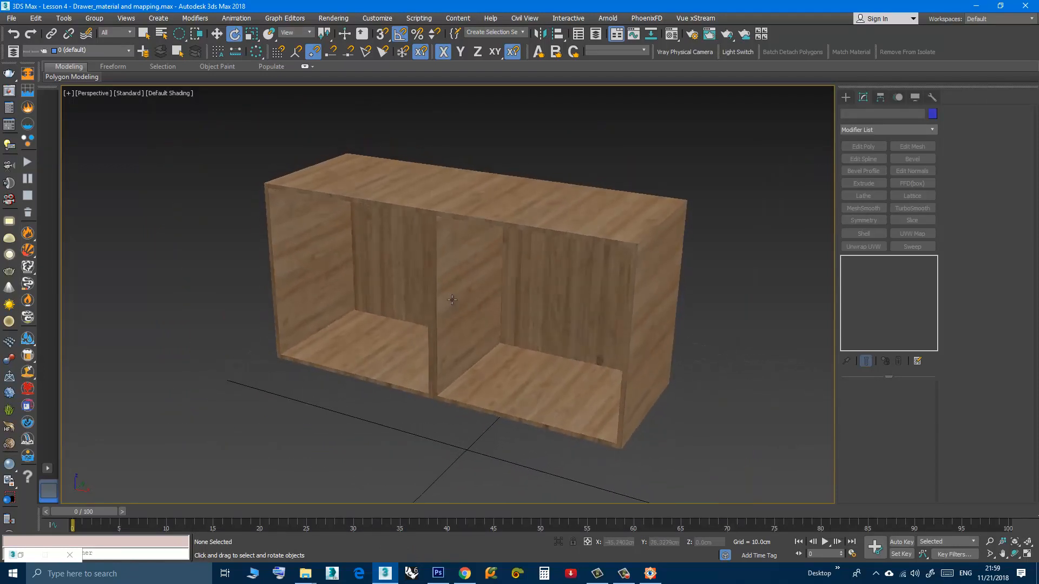
Load TexturesCom_CloseupBambooCuttingBoard_M.png as a bitmap into the Bump map slot of the cabinet's wood material.
{"action": "key", "text": "m"}
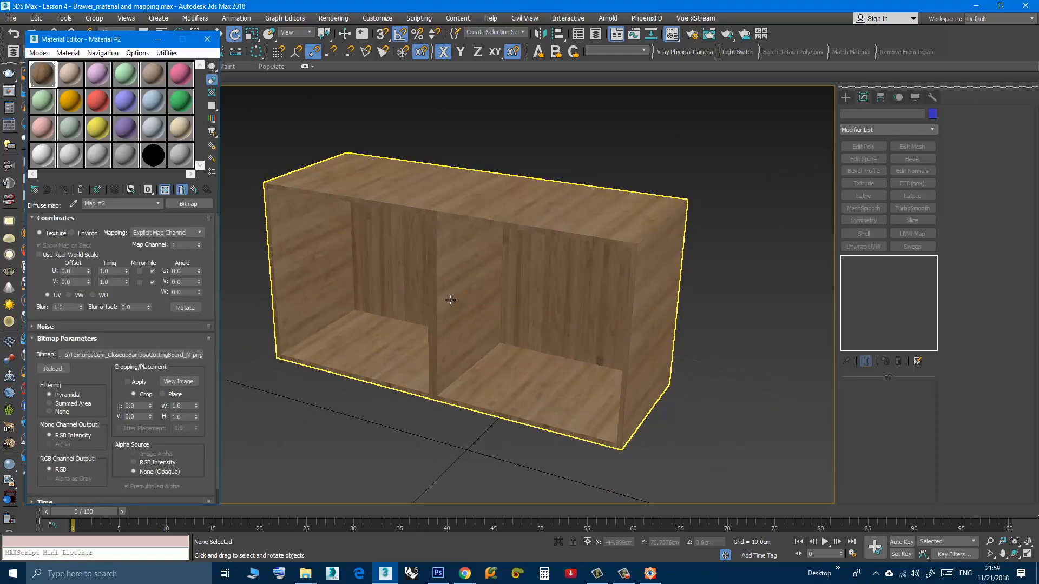
{"action": "left_click", "coordinate": [194, 192]}
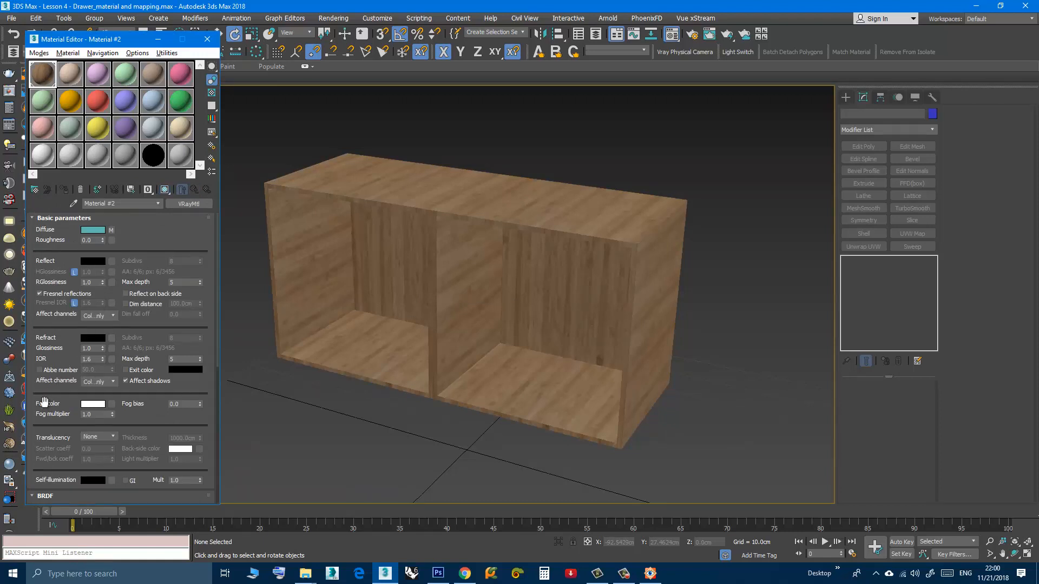
{"action": "scroll", "coordinate": [64, 239], "scroll_direction": "down", "scroll_amount": 5}
{"action": "scroll", "coordinate": [43, 436], "scroll_direction": "down", "scroll_amount": 3}
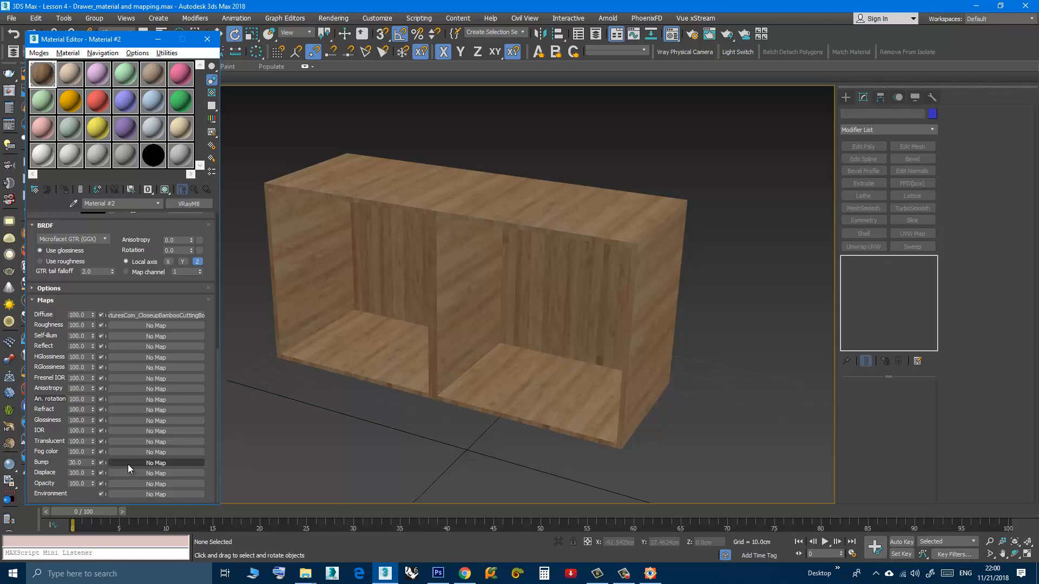
{"action": "left_click", "coordinate": [159, 463]}
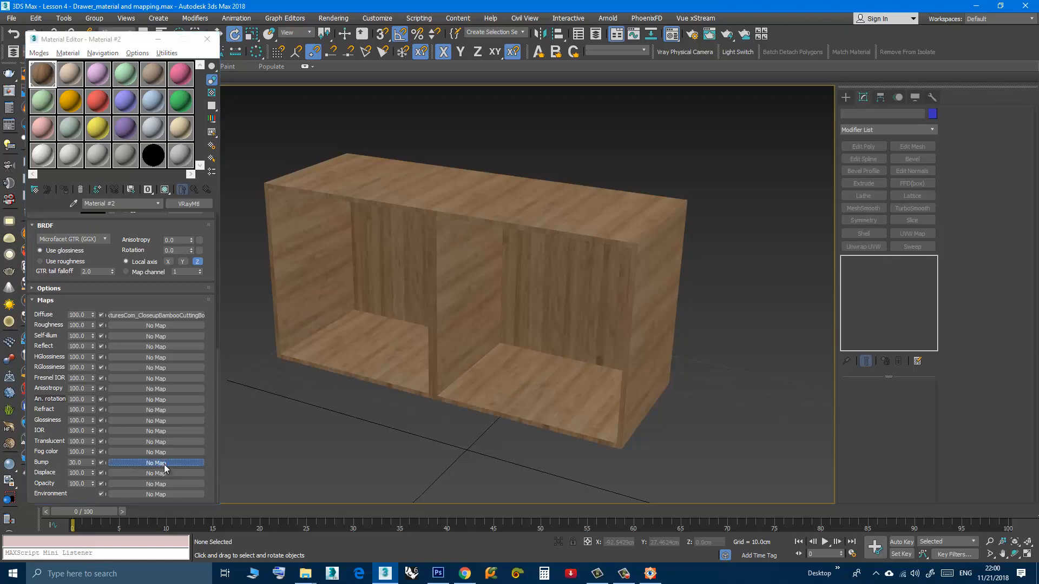
{"action": "double_click", "coordinate": [761, 165]}
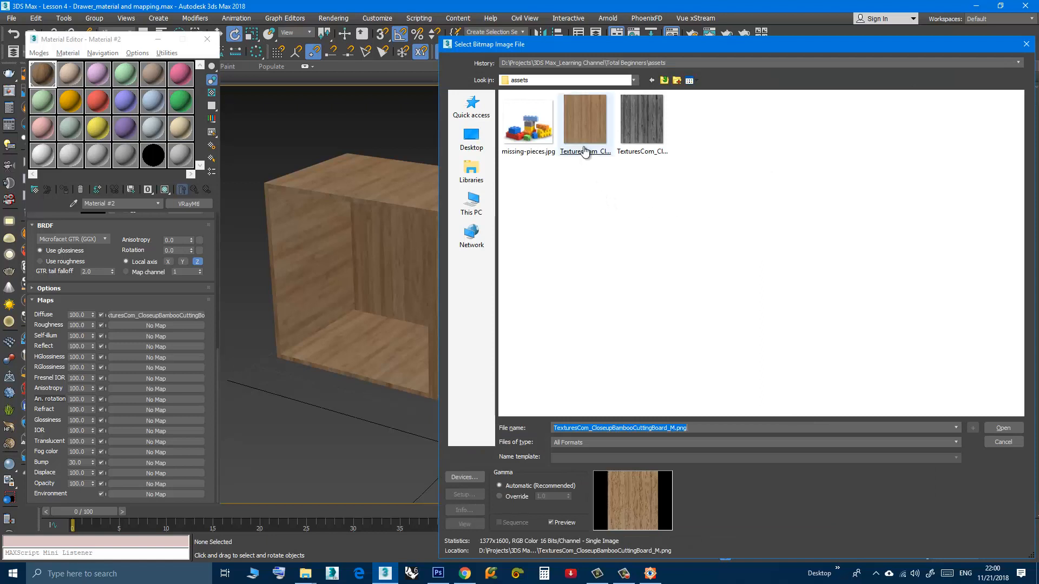
{"action": "left_click", "coordinate": [579, 181]}
{"action": "left_click", "coordinate": [582, 136]}
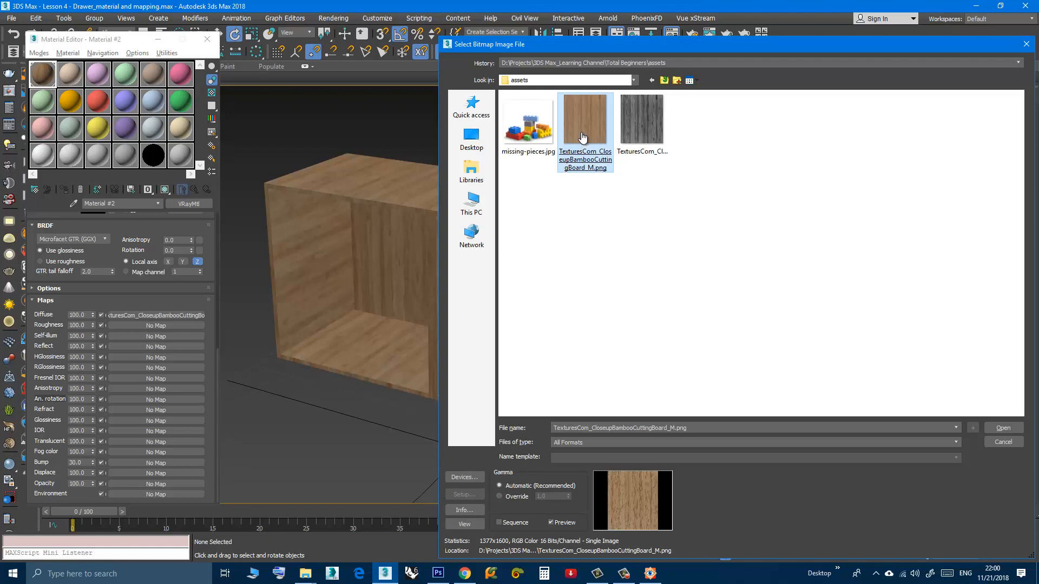
{"action": "double_click", "coordinate": [582, 136]}
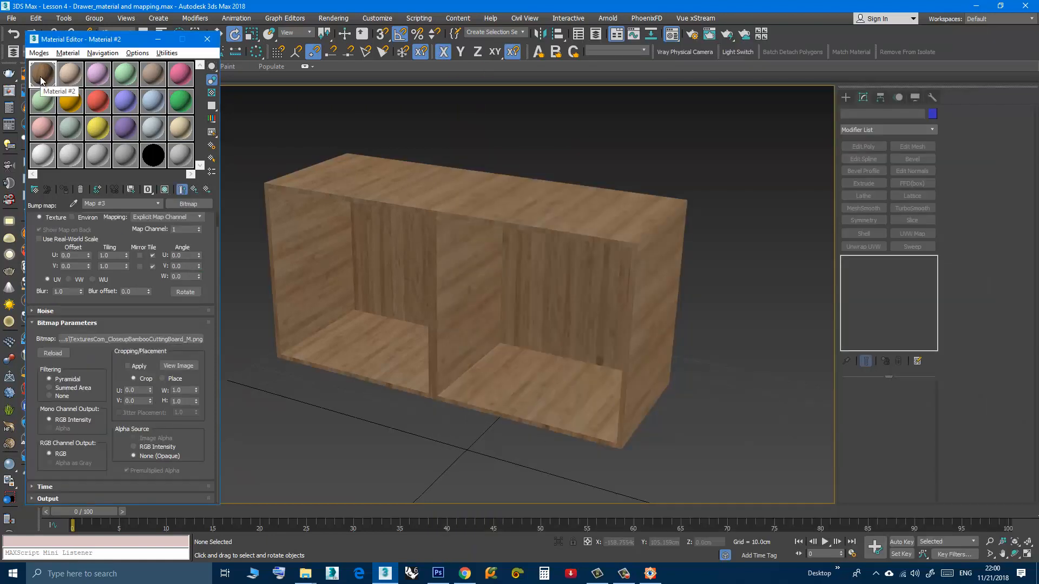
Open an enlarged preview of the wood material and resize it to sit beside the cabinet.
{"action": "double_click", "coordinate": [41, 76]}
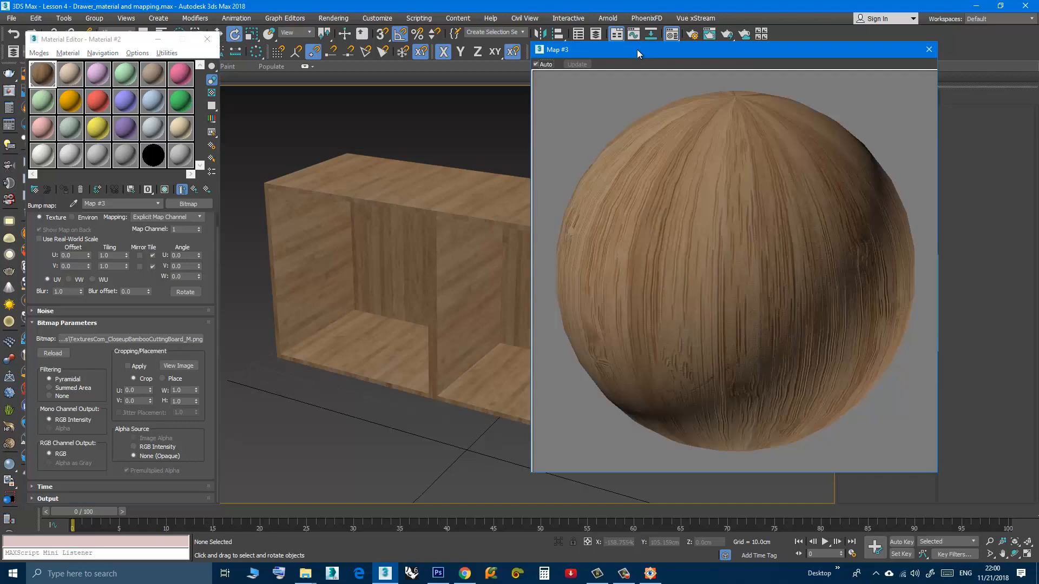
{"action": "left_click_drag", "start_coordinate": [637, 49], "coordinate": [739, 61]}
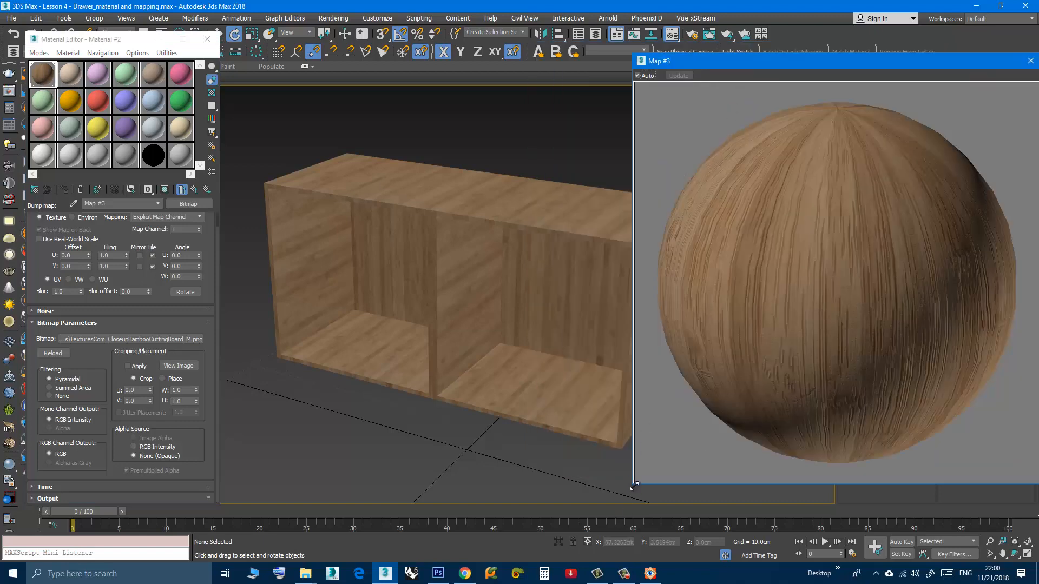
{"action": "left_click_drag", "start_coordinate": [634, 485], "coordinate": [562, 549]}
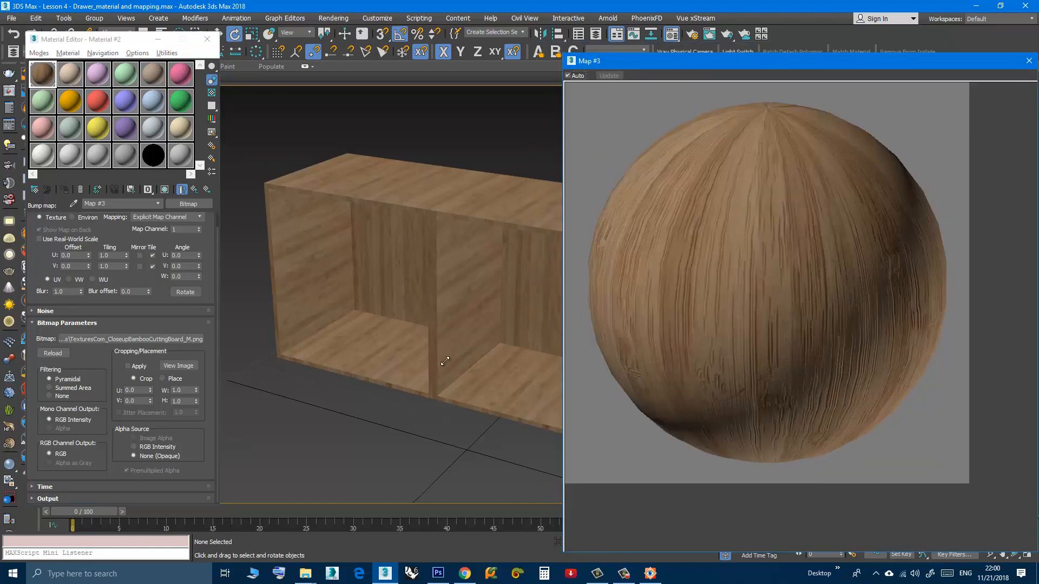
{"action": "middle_click_drag", "start_coordinate": [426, 333], "coordinate": [305, 320], "text": "alt"}
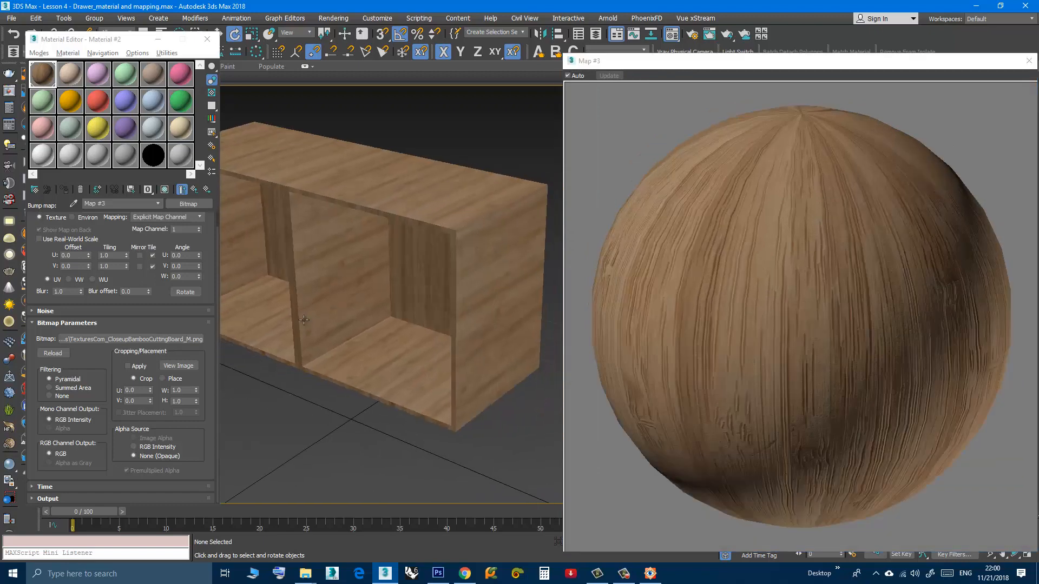
Return from the bump bitmap to the parent wood material and open its Bump amount for editing.
{"action": "left_click", "coordinate": [194, 189]}
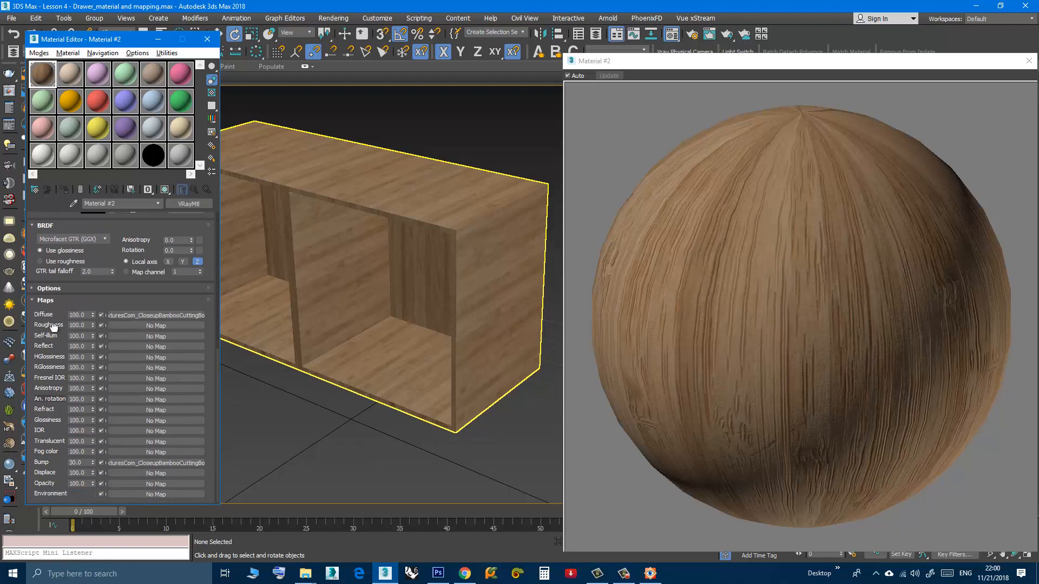
{"action": "scroll", "coordinate": [54, 425], "scroll_direction": "down", "scroll_amount": 1}
{"action": "double_click", "coordinate": [83, 464]}
{"action": "double_click", "coordinate": [84, 463]}
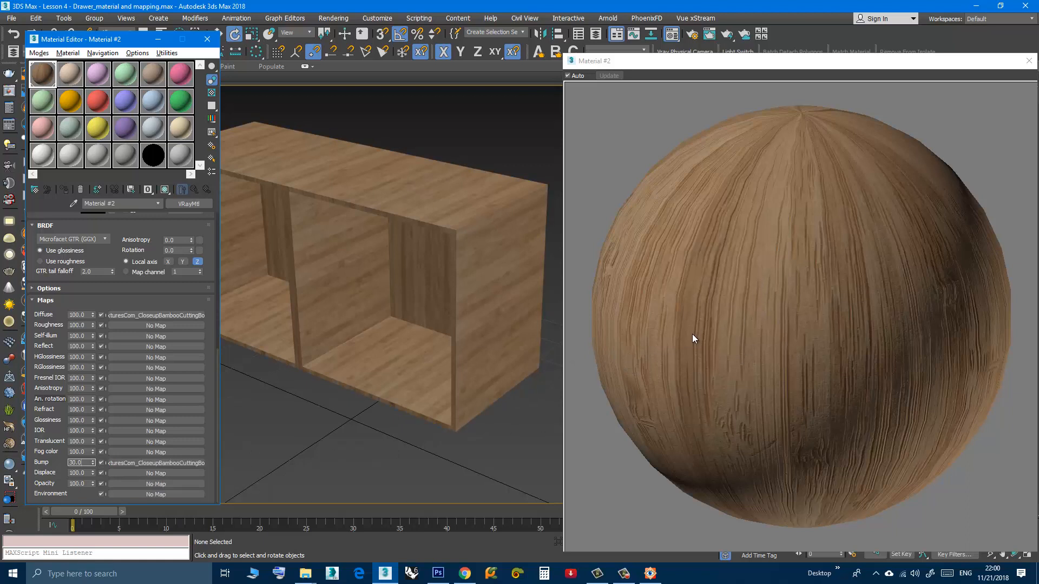
Switch to Photoshop and add a Black & White adjustment layer above the bamboo texture.
{"action": "left_click", "coordinate": [645, 575]}
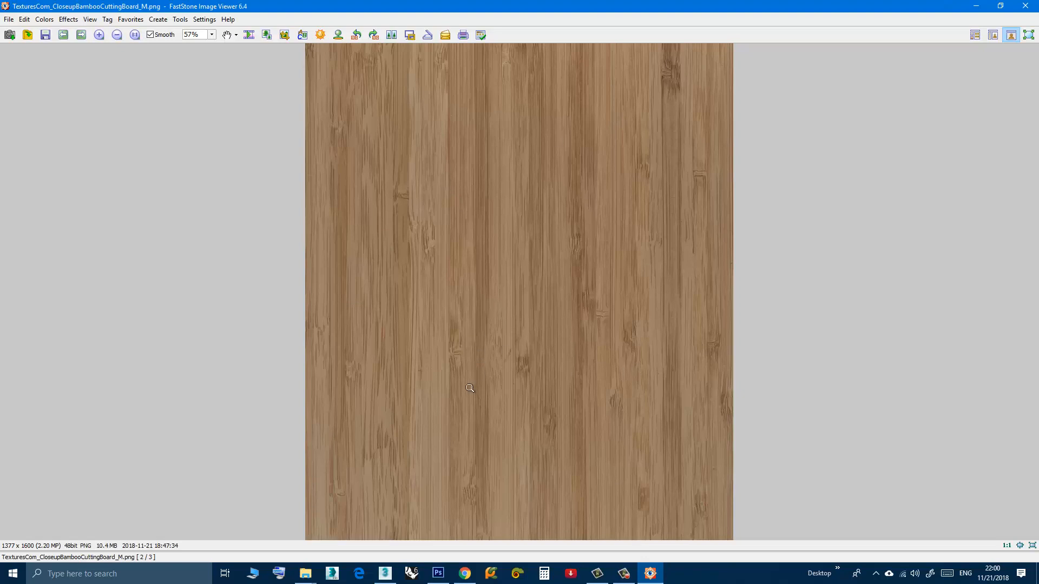
{"action": "left_click", "coordinate": [442, 576]}
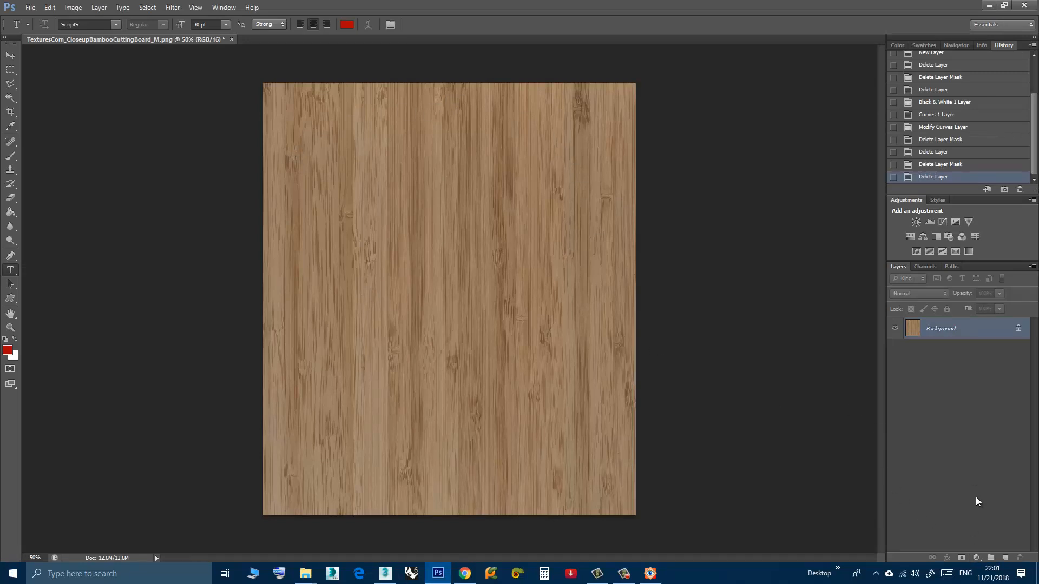
{"action": "left_click", "coordinate": [976, 557]}
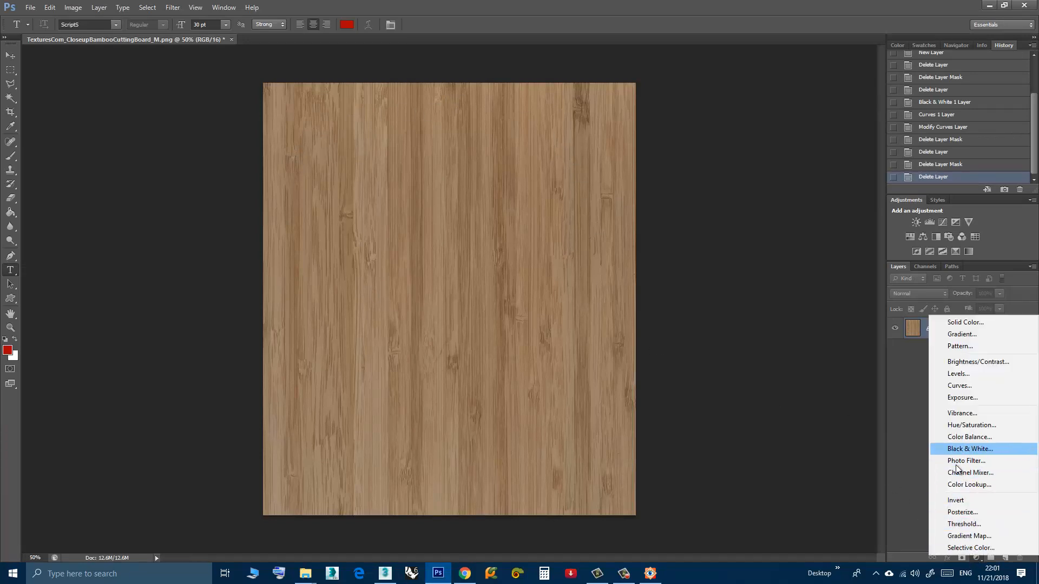
{"action": "left_click", "coordinate": [968, 448]}
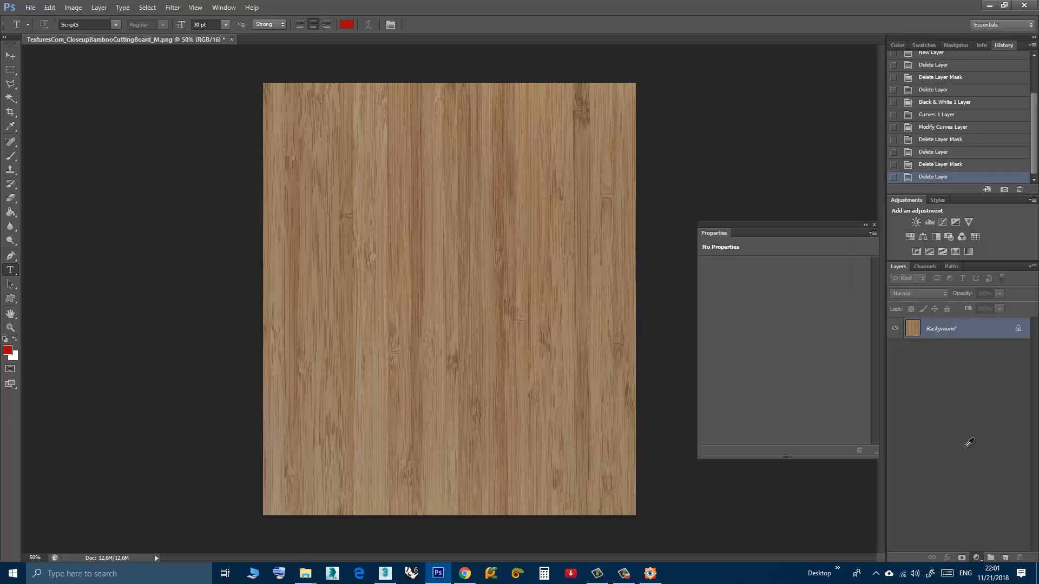
{"action": "left_click", "coordinate": [874, 225]}
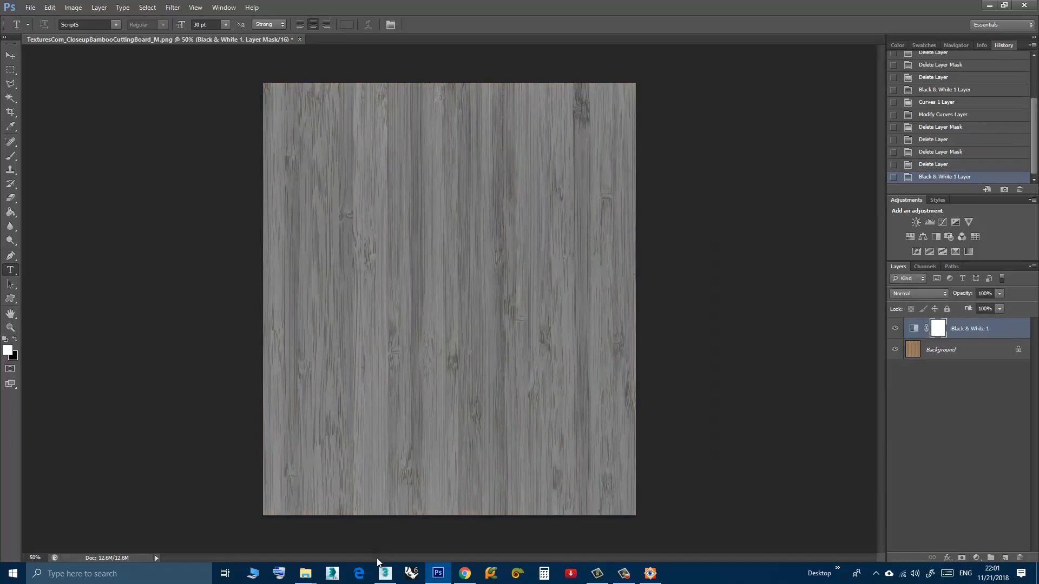
Switch back to 3ds Max and examine the cabinet alongside the enlarged material preview.
{"action": "left_click", "coordinate": [385, 572]}
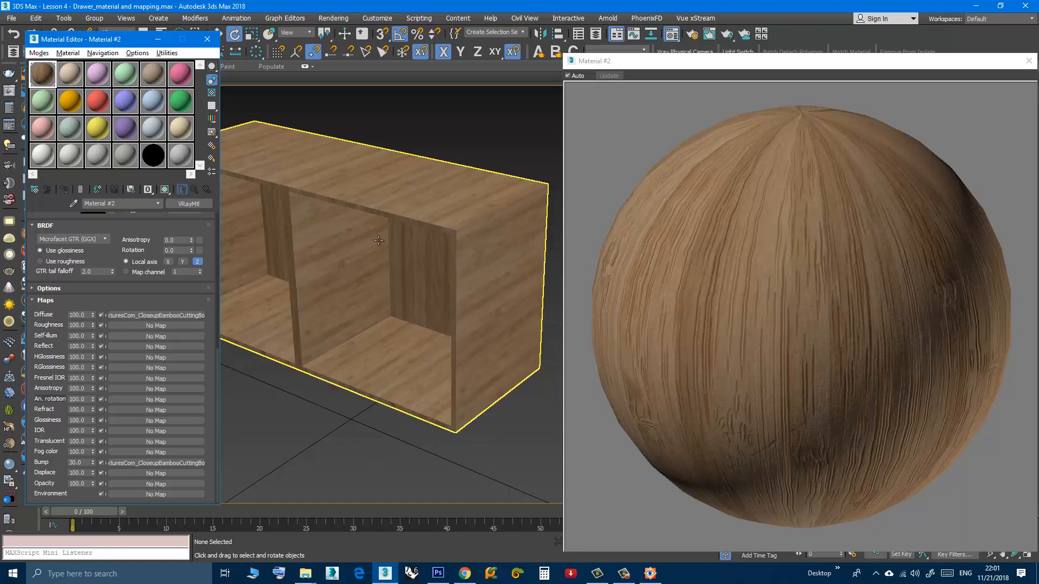
{"action": "scroll", "coordinate": [429, 271], "scroll_direction": "up", "scroll_amount": 2}
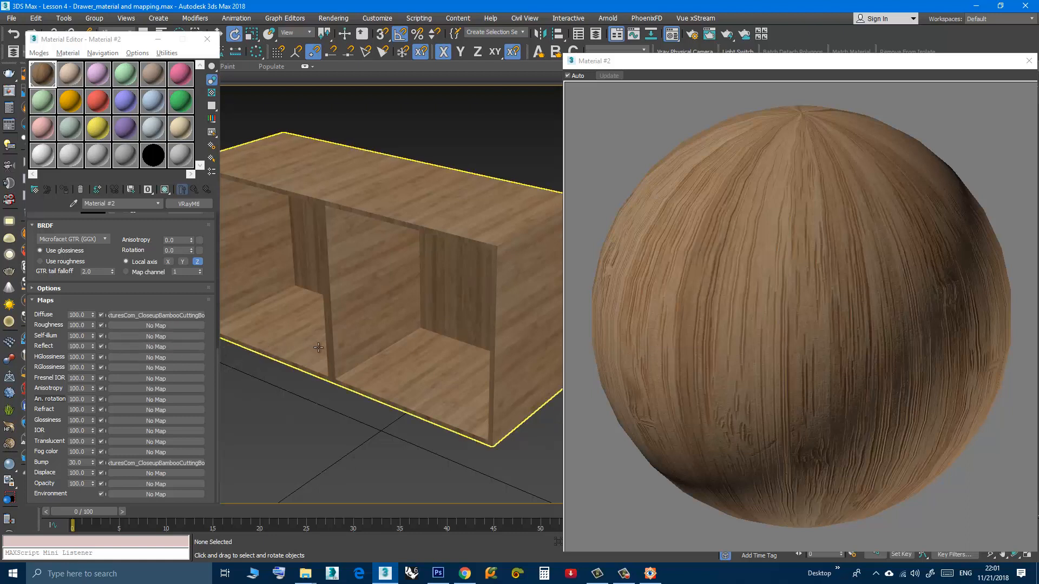
{"action": "middle_click_drag", "start_coordinate": [319, 351], "coordinate": [323, 326]}
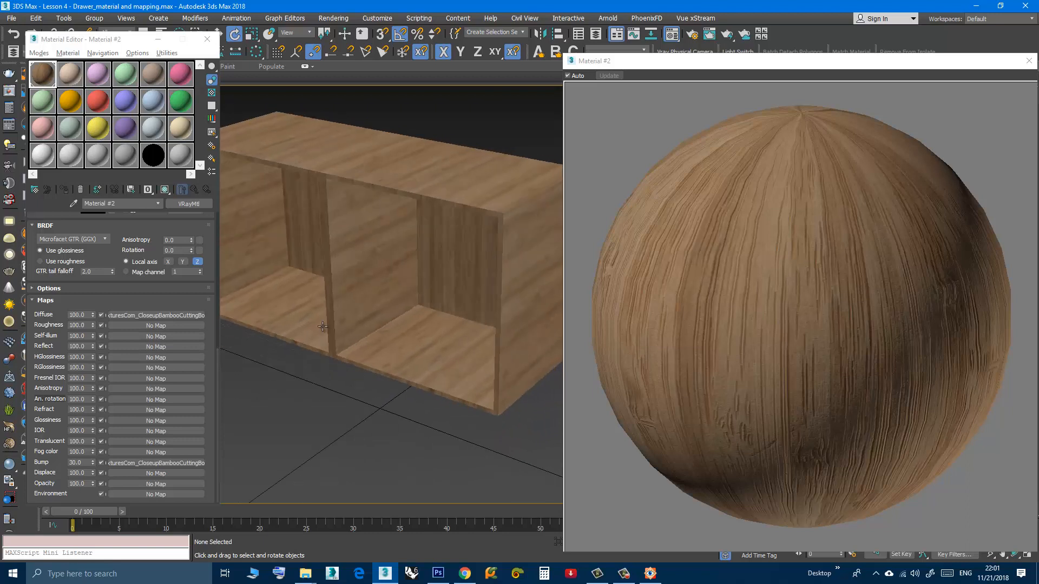
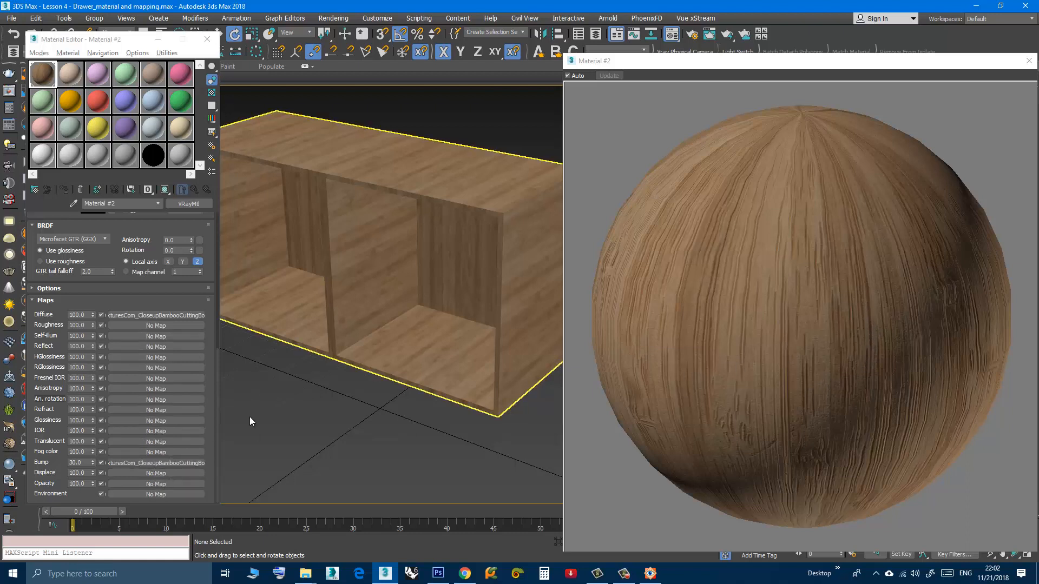
Set the wood material's Bump amount to 0.
{"action": "double_click", "coordinate": [79, 463]}
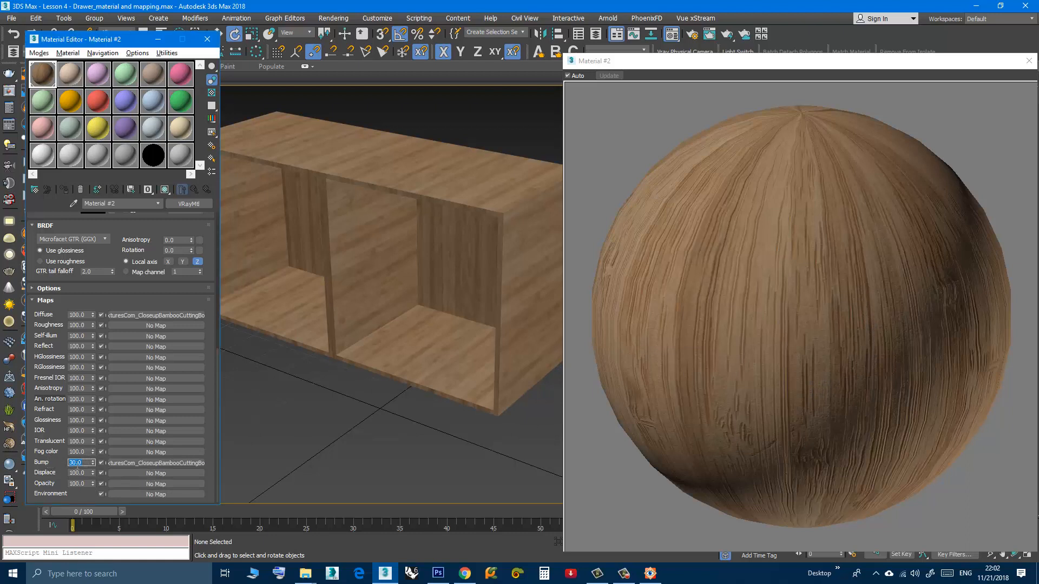
{"action": "double_click", "coordinate": [75, 462]}
{"action": "type", "text": "0.0"}
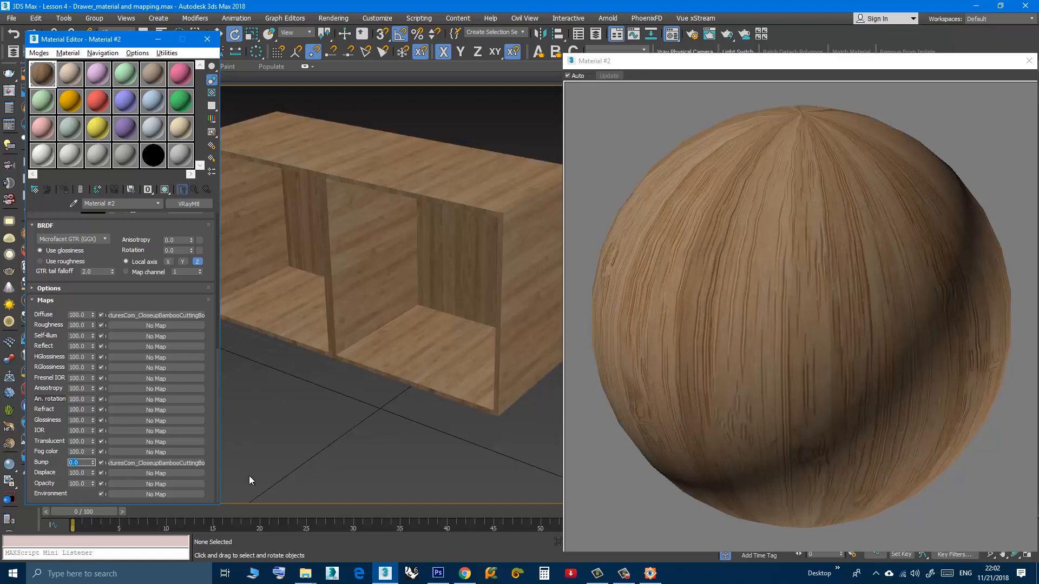
Set the wood material's Bump amount to 70.
{"action": "left_click_drag", "start_coordinate": [77, 466], "coordinate": [43, 460]}
{"action": "type", "text": "70"}
{"action": "key", "text": "Return"}
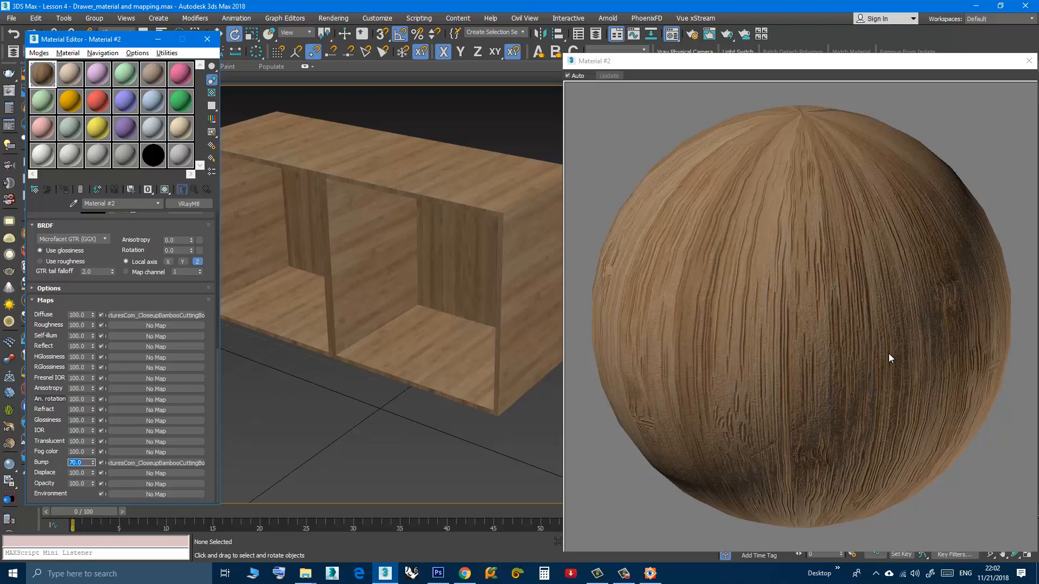
Switch to Photoshop and examine the light and dark grain of the grayscale bamboo texture at 500% magnification.
{"action": "left_click", "coordinate": [438, 573]}
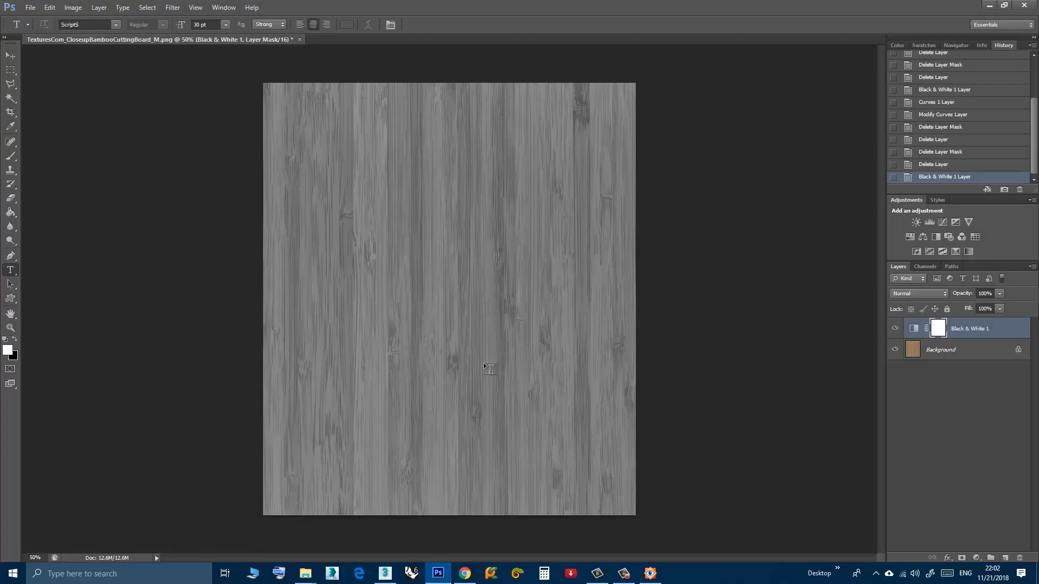
{"action": "scroll", "coordinate": [483, 366], "scroll_direction": "up", "scroll_amount": 4, "text": "alt"}
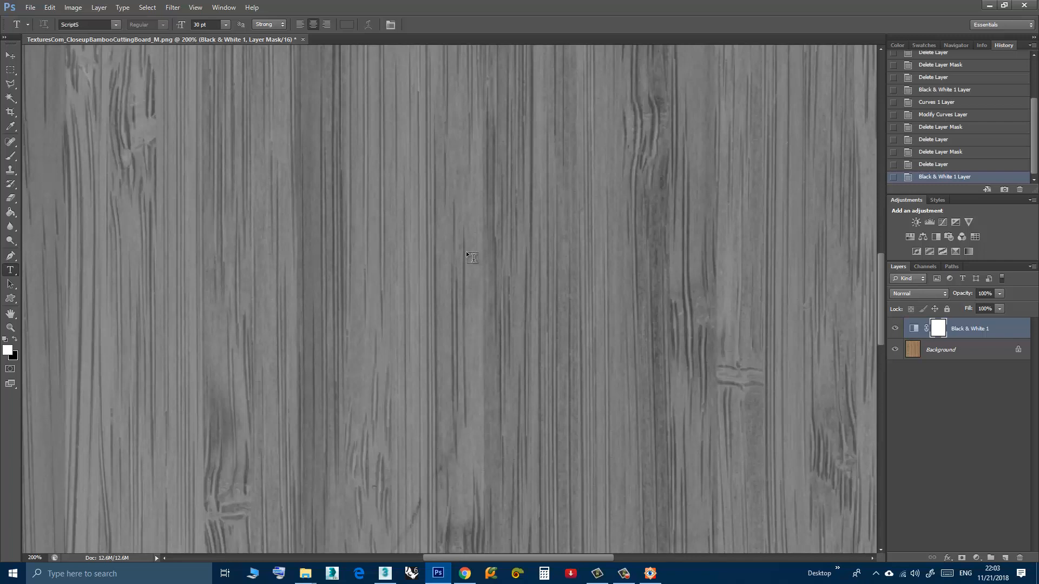
{"action": "key", "text": "ctrl+plus"}
{"action": "key", "text": "ctrl+plus"}
{"action": "key", "text": "ctrl+plus"}
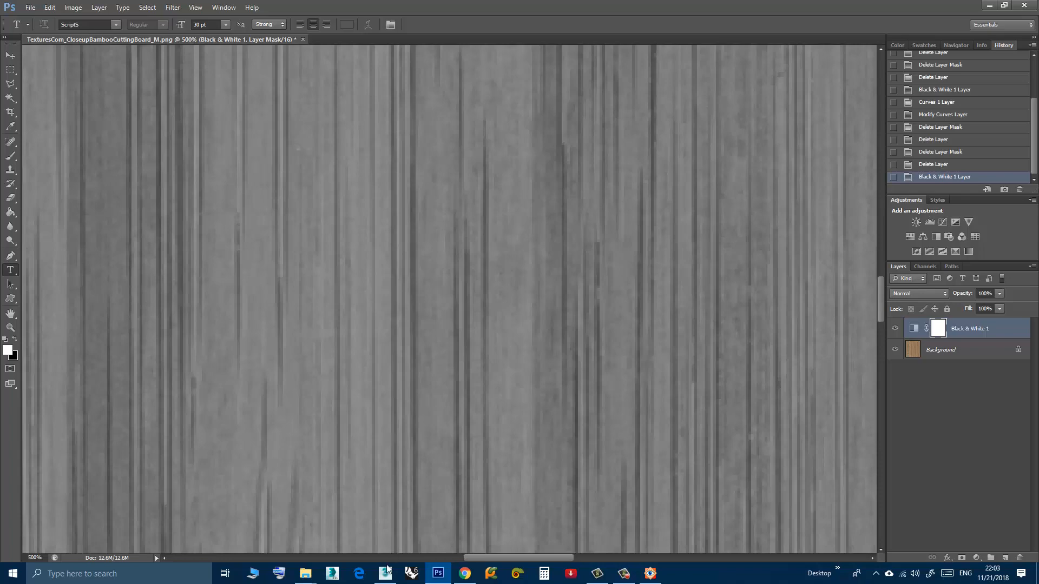
Check the bump effect on the material preview in 3ds Max, and return to the grayscale texture in Photoshop.
{"action": "mouse_move", "coordinate": [385, 573]}
{"action": "left_click", "coordinate": [384, 546]}
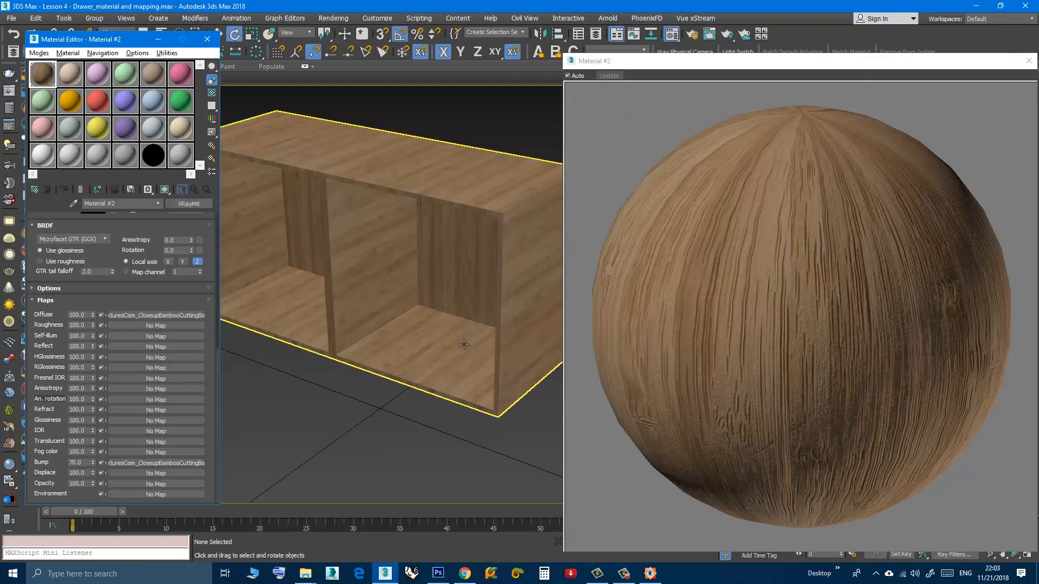
{"action": "scroll", "coordinate": [433, 338], "scroll_direction": "down", "scroll_amount": 2}
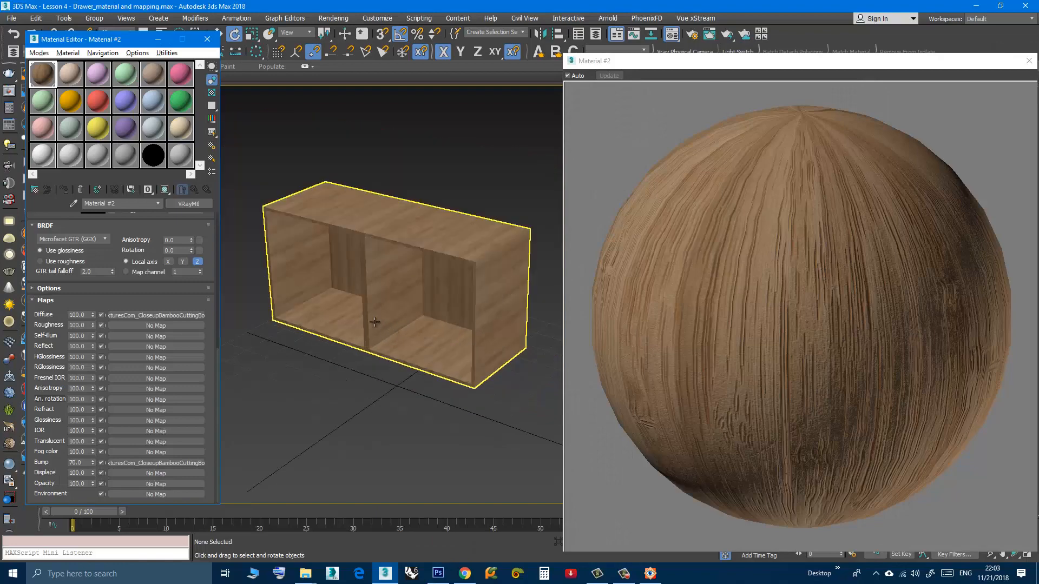
{"action": "left_click", "coordinate": [438, 573]}
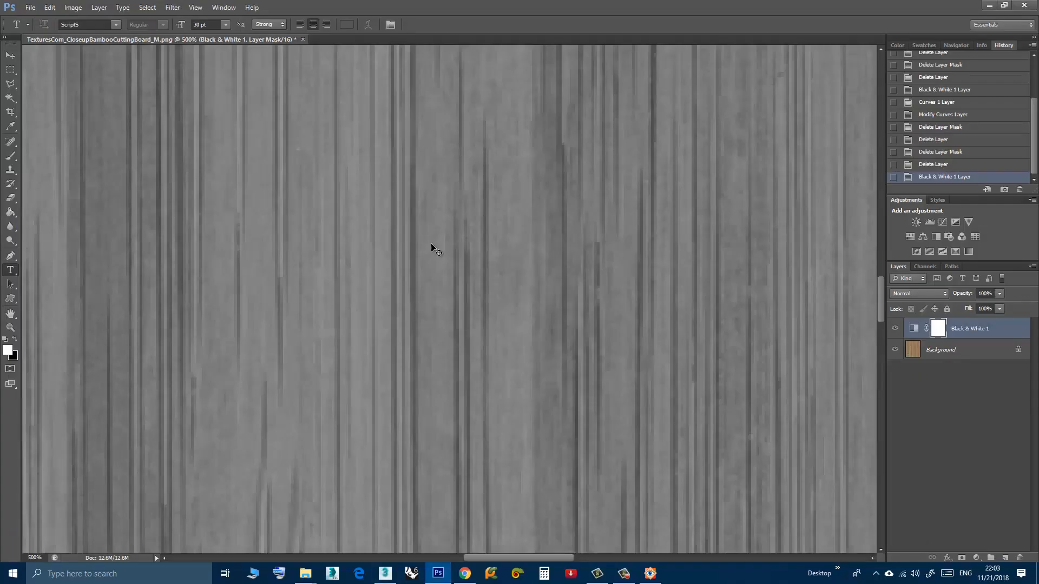
View the grayscale bamboo texture at 66.67%, compare it with the material preview in 3ds Max, and return to Photoshop.
{"action": "key", "text": "ctrl+minus"}
{"action": "key", "text": "ctrl+minus"}
{"action": "key", "text": "ctrl+minus"}
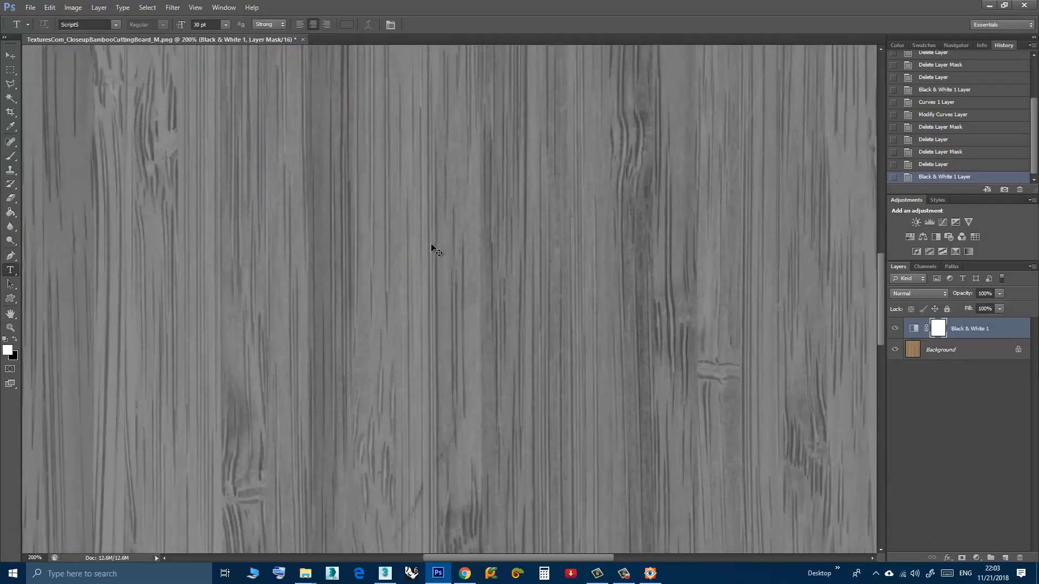
{"action": "key", "text": "ctrl+minus"}
{"action": "key", "text": "ctrl+minus"}
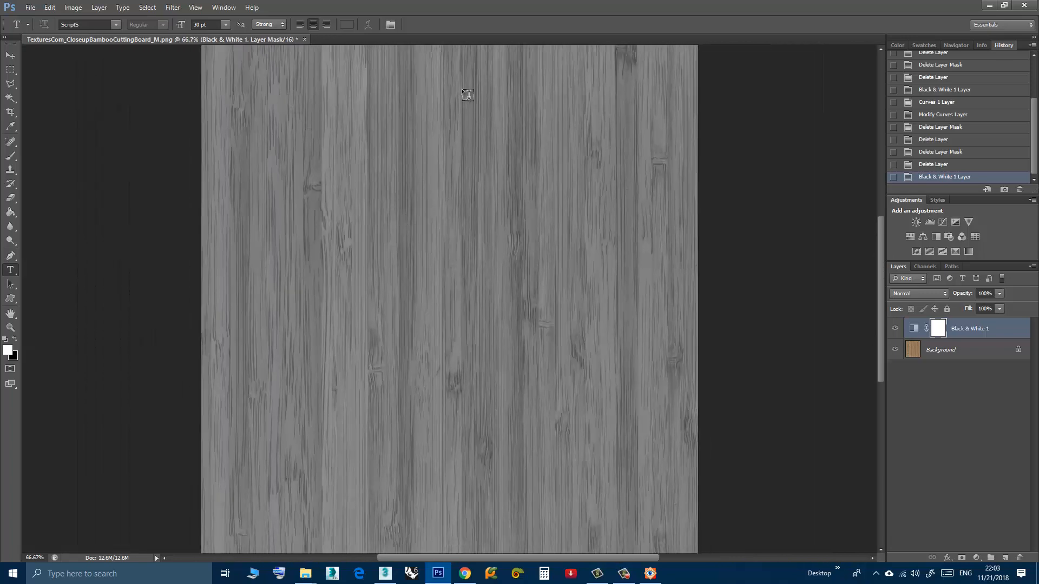
{"action": "left_click", "coordinate": [384, 573]}
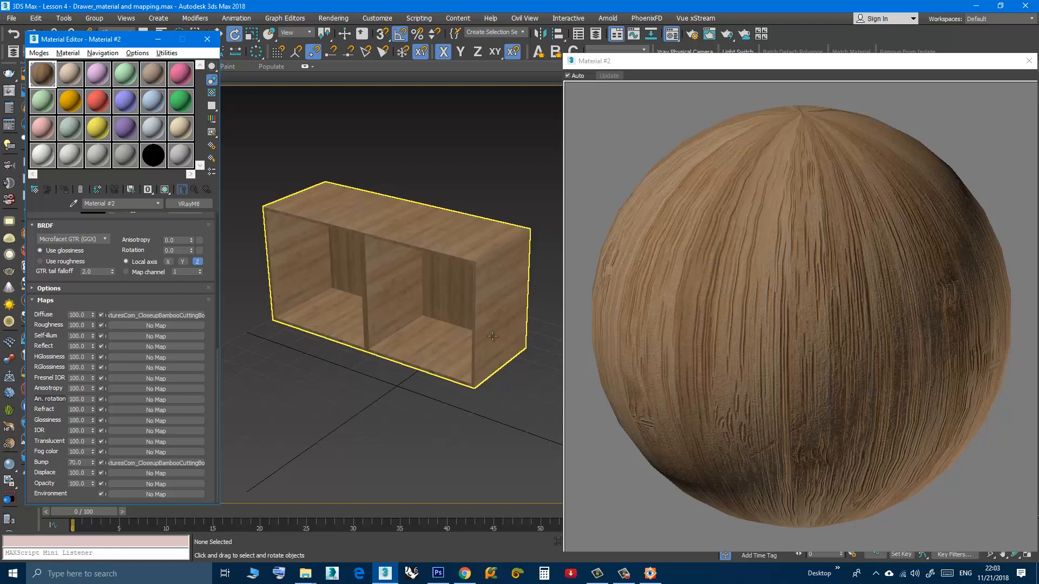
{"action": "left_click", "coordinate": [436, 573]}
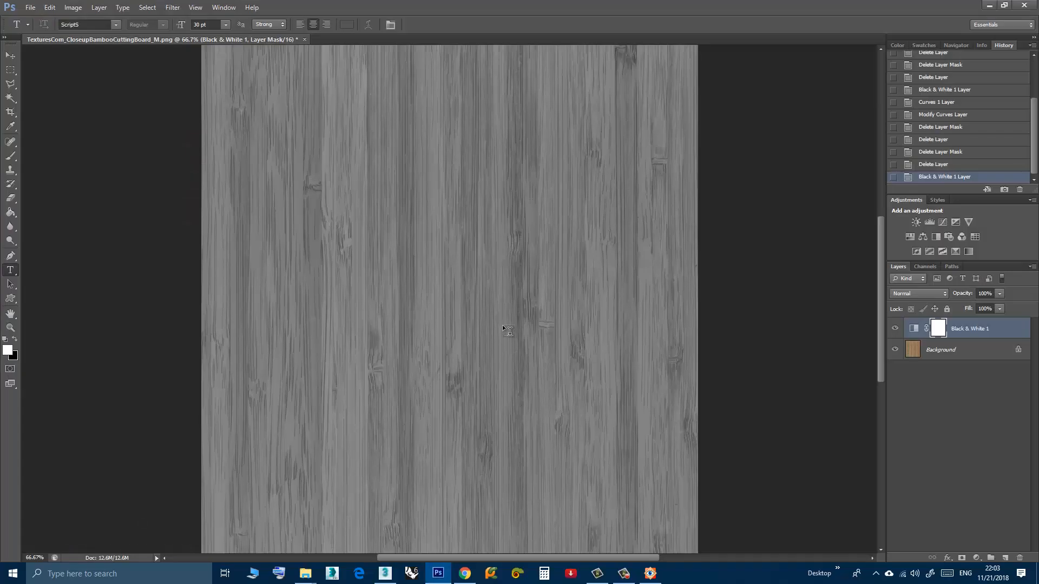
Compare the dark grain lines of the texture at 300% magnification with the bump grooves on the 3ds Max material preview.
{"action": "key", "text": "ctrl+plus"}
{"action": "key", "text": "ctrl+plus"}
{"action": "key", "text": "ctrl+plus"}
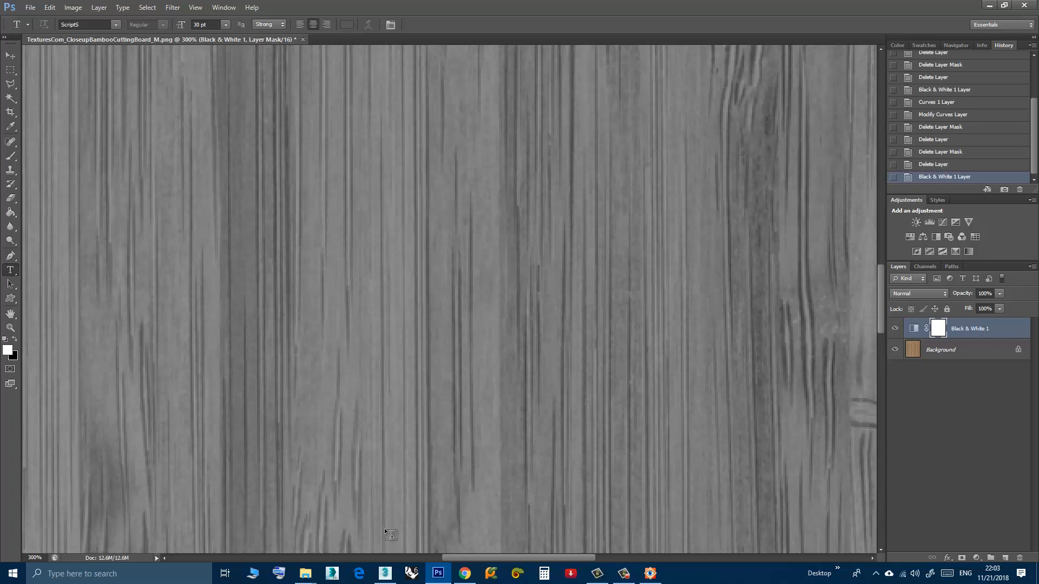
{"action": "left_click", "coordinate": [385, 574]}
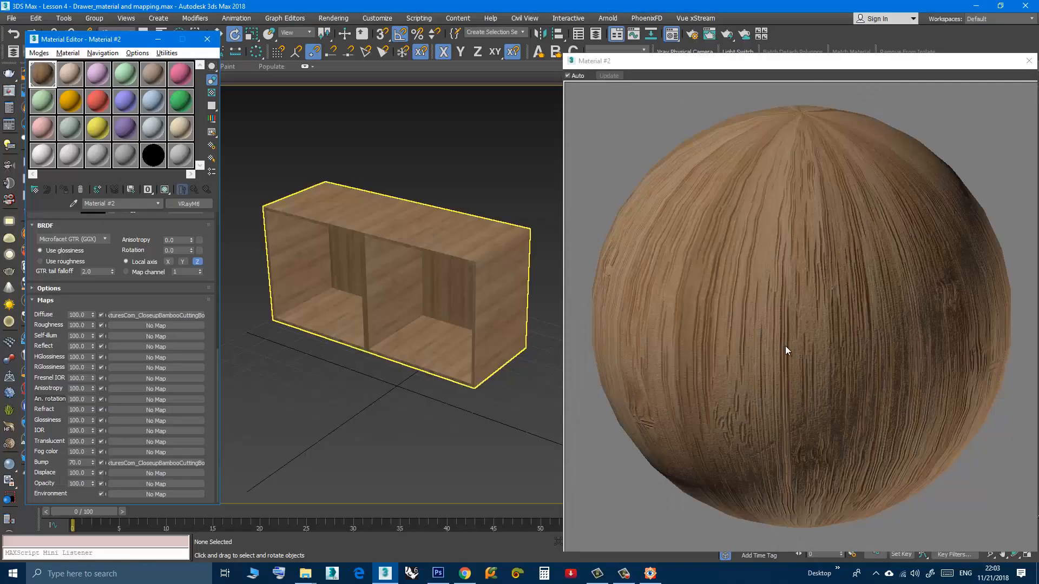
{"action": "left_click", "coordinate": [438, 574]}
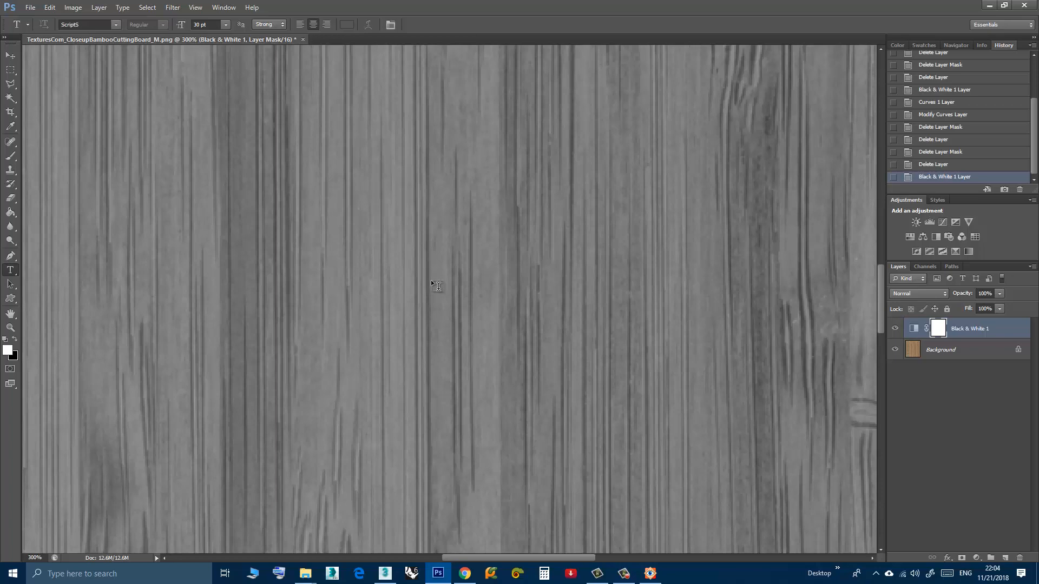
{"action": "left_click", "coordinate": [385, 573]}
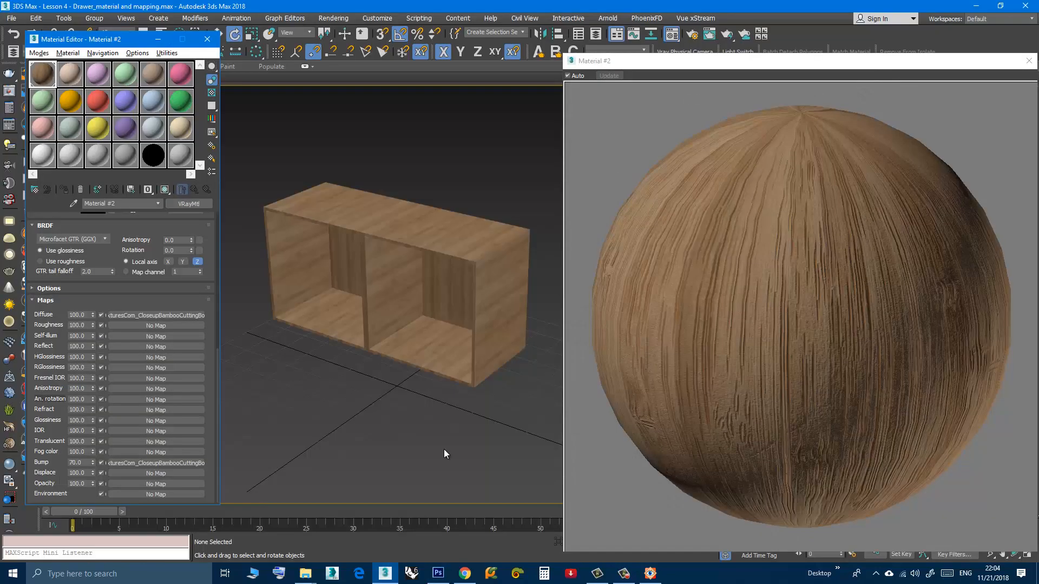
{"action": "left_click", "coordinate": [388, 576]}
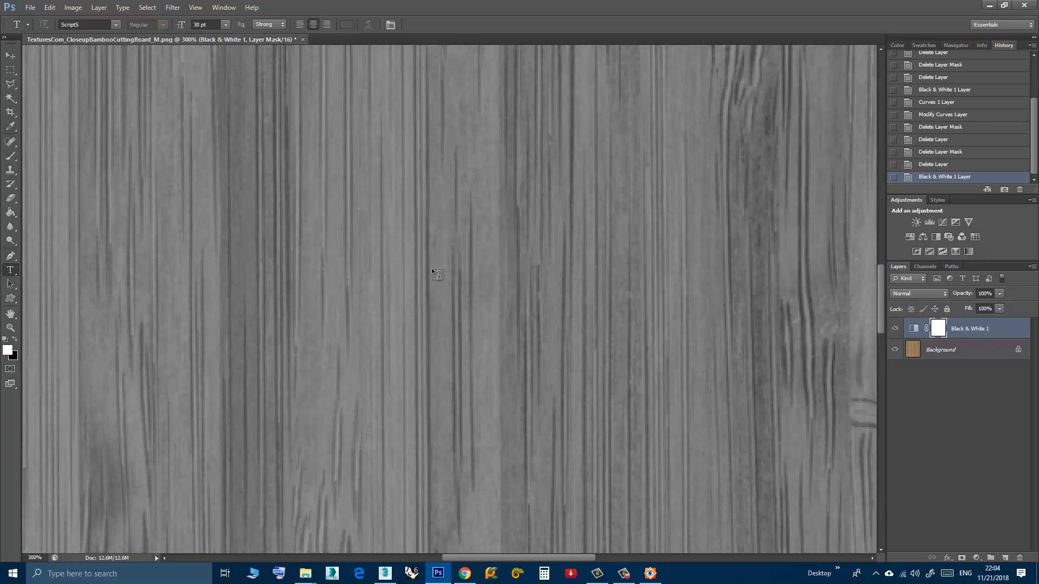
Inspect the grayscale texture at 50% and 400%, and switch to 3ds Max to check the matching grooves on the material preview.
{"action": "key", "text": "ctrl+minus"}
{"action": "key", "text": "ctrl+minus"}
{"action": "key", "text": "ctrl+minus"}
{"action": "key", "text": "ctrl+minus"}
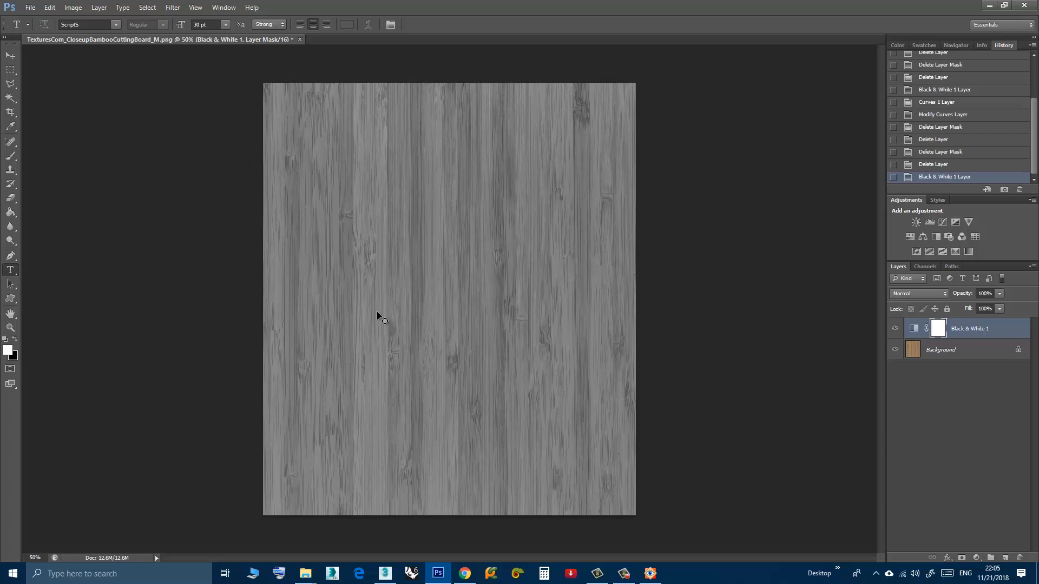
{"action": "scroll", "coordinate": [382, 318], "scroll_direction": "up", "scroll_amount": 5, "text": "alt"}
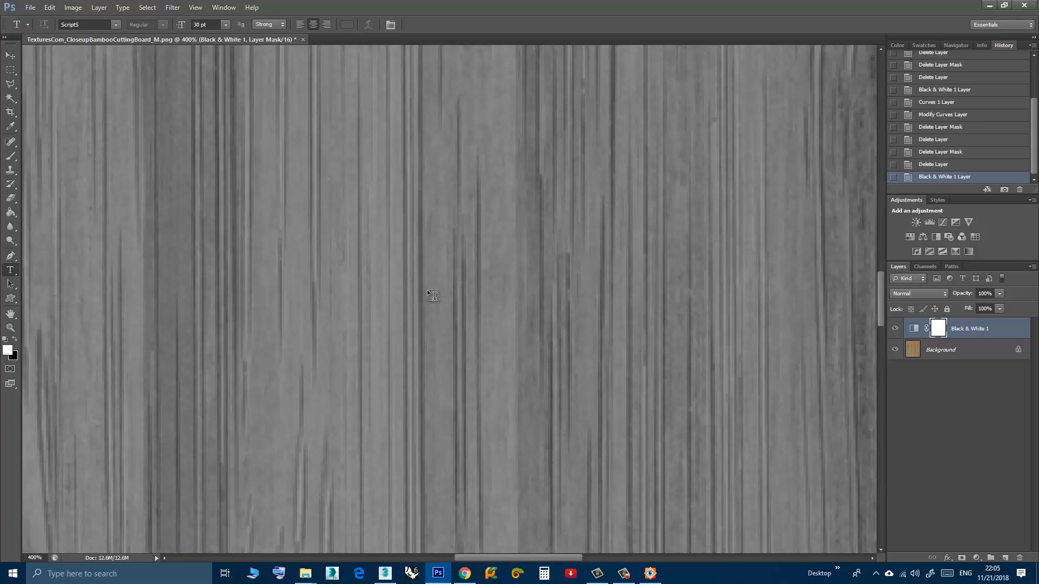
{"action": "left_click", "coordinate": [385, 574]}
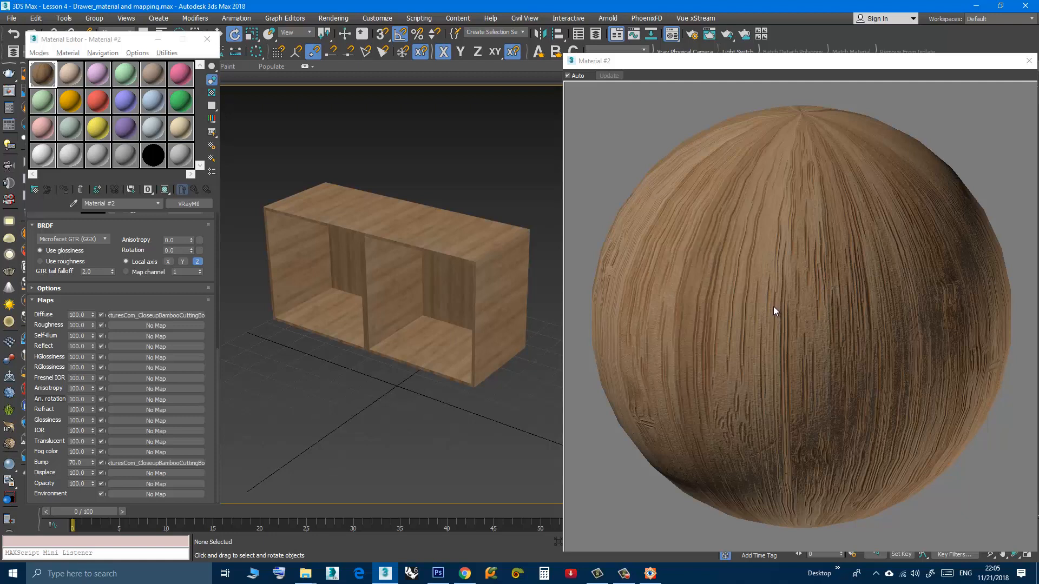
{"action": "left_click", "coordinate": [772, 307]}
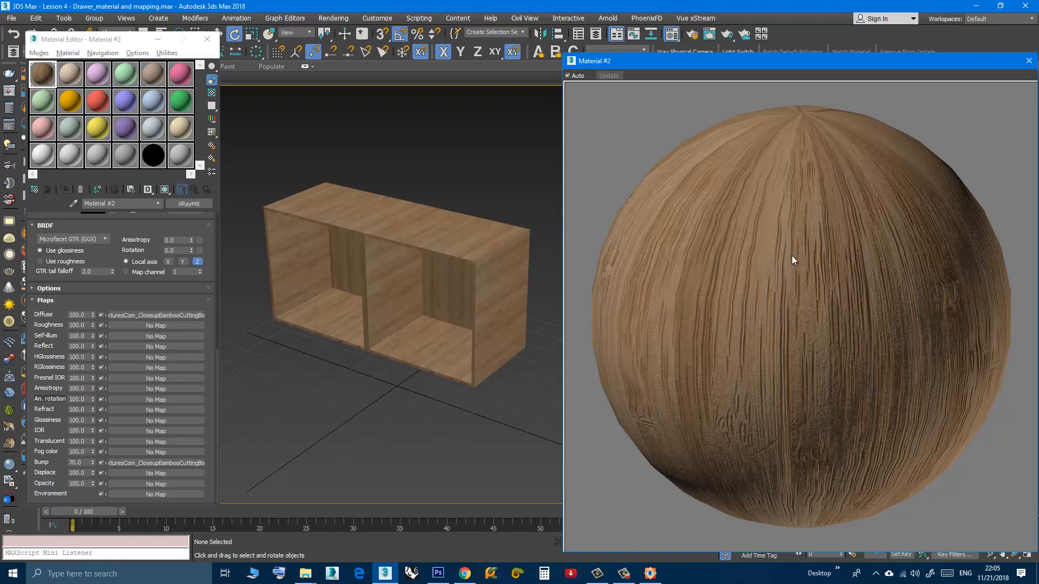
Close the enlarged material preview and minimize the Material Editor to clear the perspective view around the cabinet's front top edge.
{"action": "left_click_drag", "start_coordinate": [897, 66], "coordinate": [695, 82]}
{"action": "left_click", "coordinate": [828, 84]}
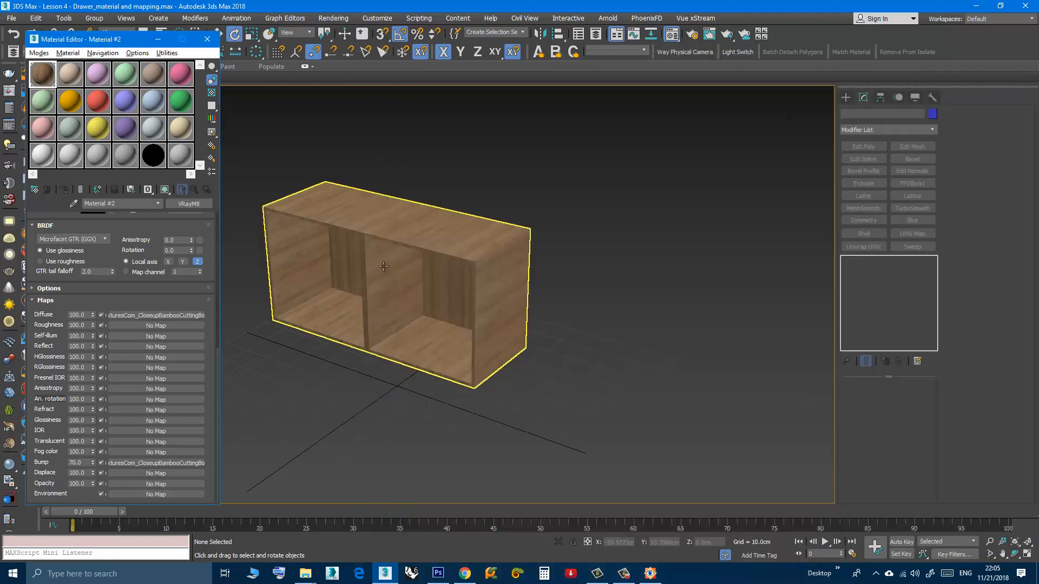
{"action": "middle_click_drag", "start_coordinate": [361, 297], "coordinate": [436, 298]}
{"action": "scroll", "coordinate": [429, 290], "scroll_direction": "up", "scroll_amount": 5}
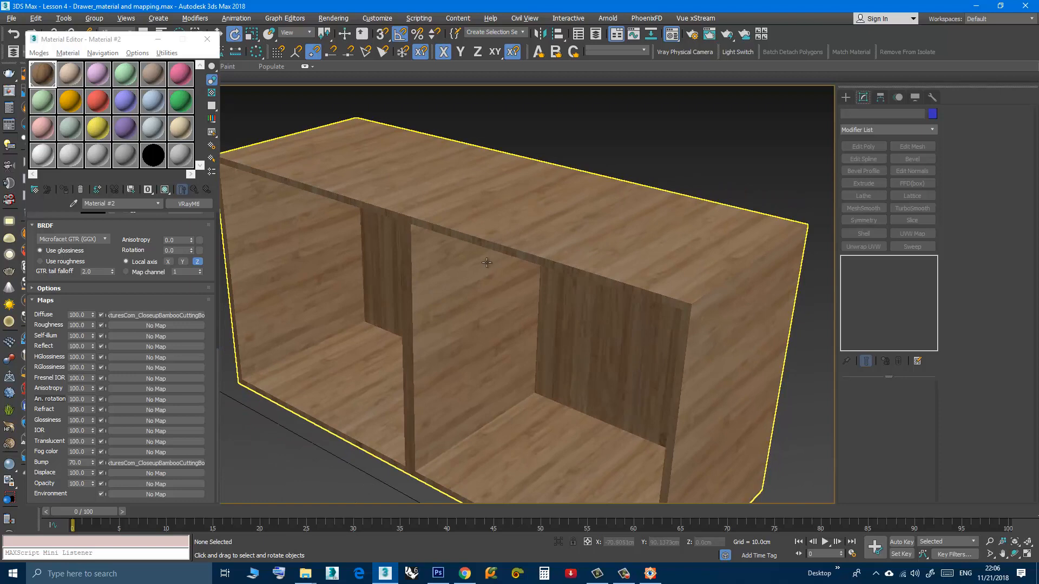
{"action": "middle_click_drag", "start_coordinate": [487, 262], "coordinate": [491, 250], "text": "alt"}
{"action": "scroll", "coordinate": [501, 227], "scroll_direction": "up", "scroll_amount": 2}
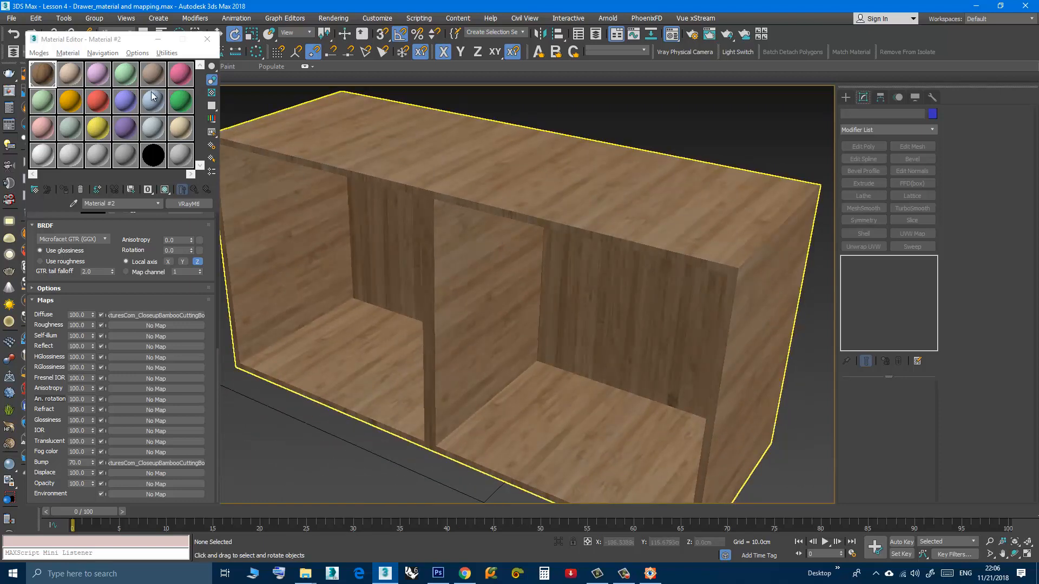
{"action": "left_click", "coordinate": [158, 39]}
{"action": "middle_click_drag", "start_coordinate": [467, 334], "coordinate": [466, 353]}
{"action": "scroll", "coordinate": [476, 224], "scroll_direction": "up", "scroll_amount": 2}
{"action": "scroll", "coordinate": [476, 224], "scroll_direction": "up", "scroll_amount": 2}
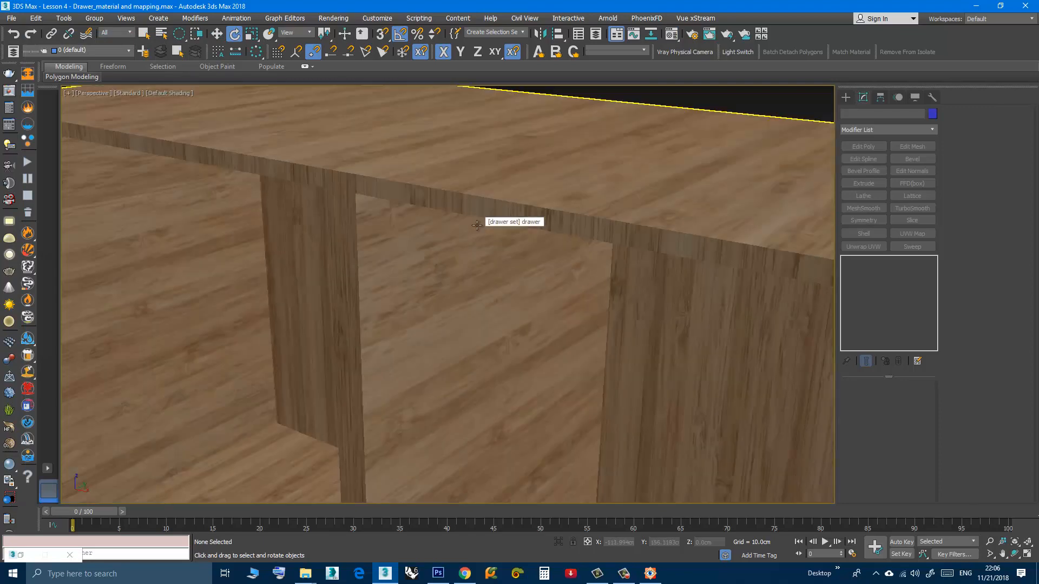
{"action": "scroll", "coordinate": [481, 241], "scroll_direction": "up", "scroll_amount": 1}
{"action": "middle_click_drag", "start_coordinate": [481, 242], "coordinate": [431, 241], "text": "alt"}
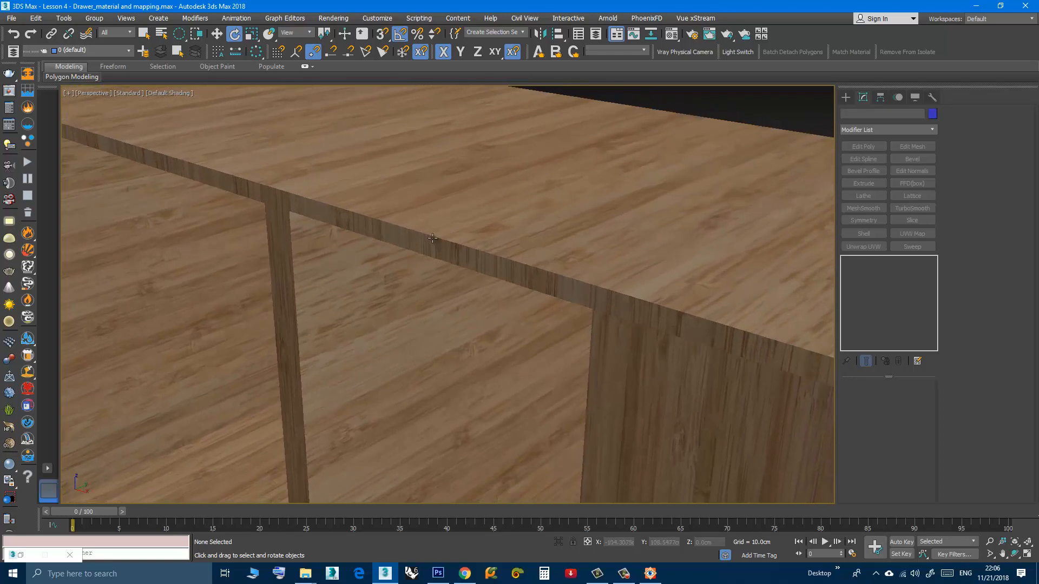
Open Render Setup and review V-Ray's image sampler type and global illumination settings.
{"action": "left_click", "coordinate": [336, 21]}
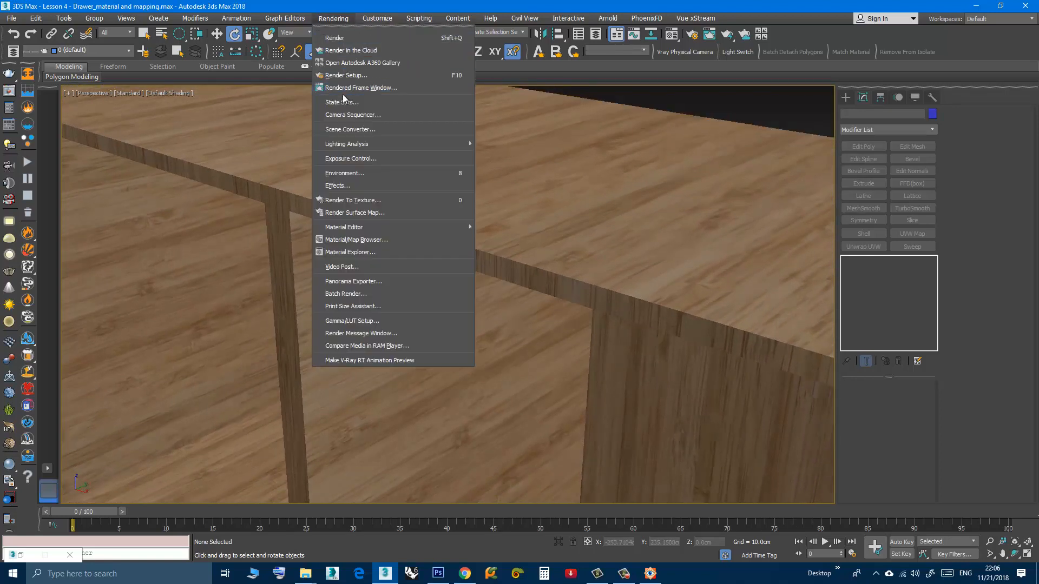
{"action": "left_click", "coordinate": [341, 79]}
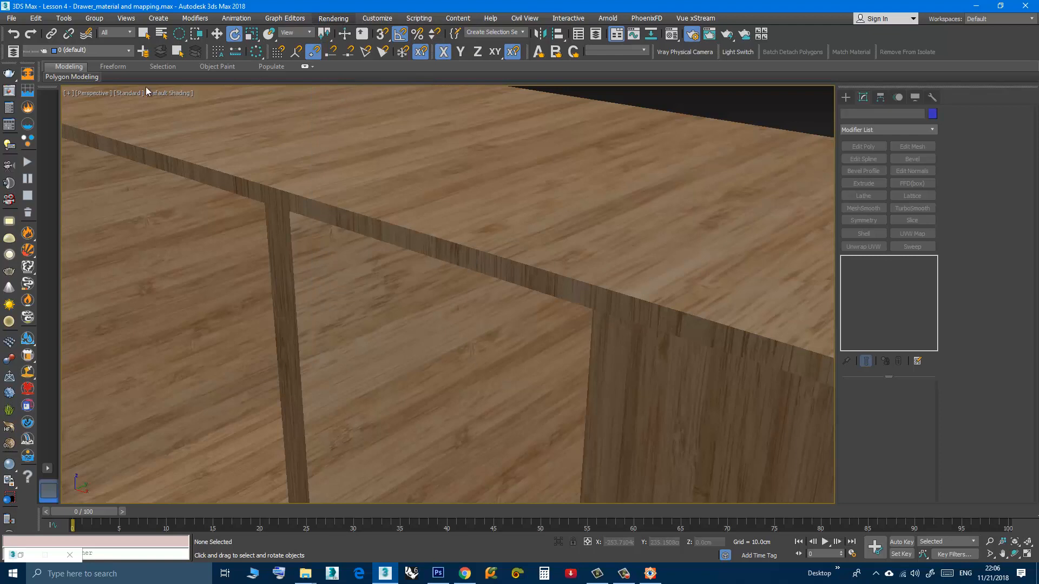
{"action": "left_click_drag", "start_coordinate": [147, 31], "coordinate": [123, 49]}
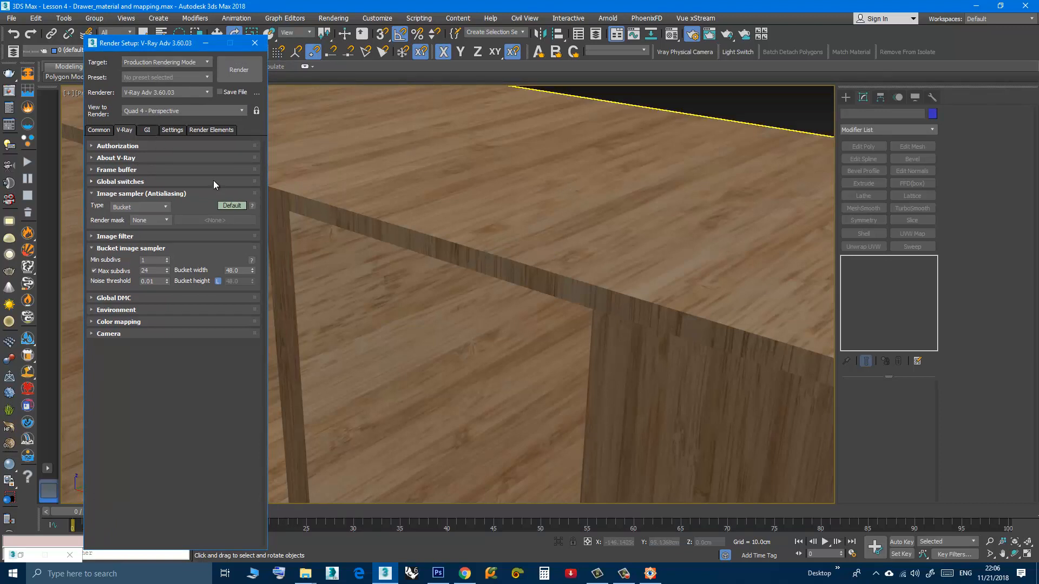
{"action": "left_click", "coordinate": [147, 131]}
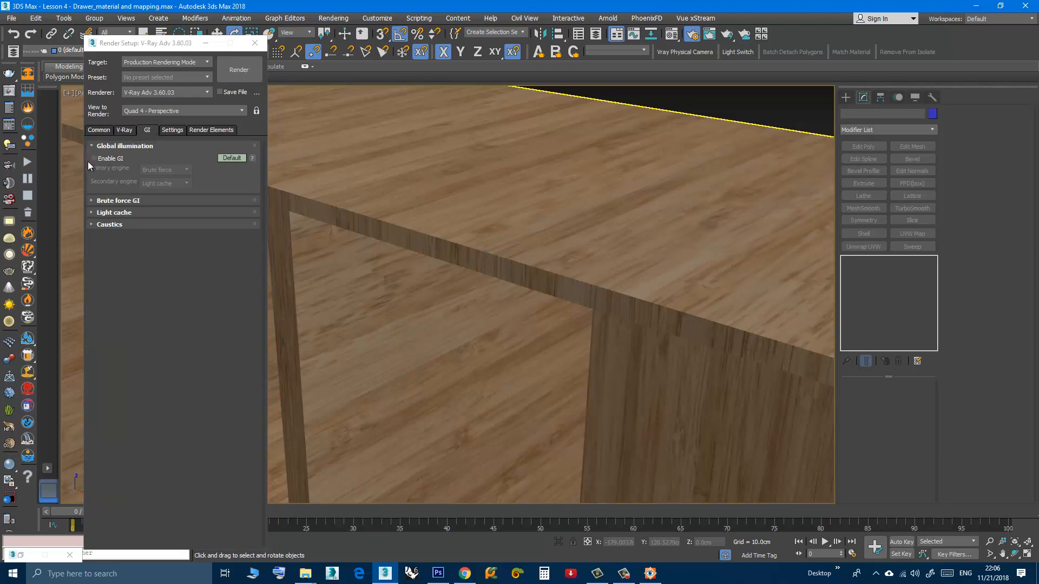
{"action": "left_click", "coordinate": [124, 131]}
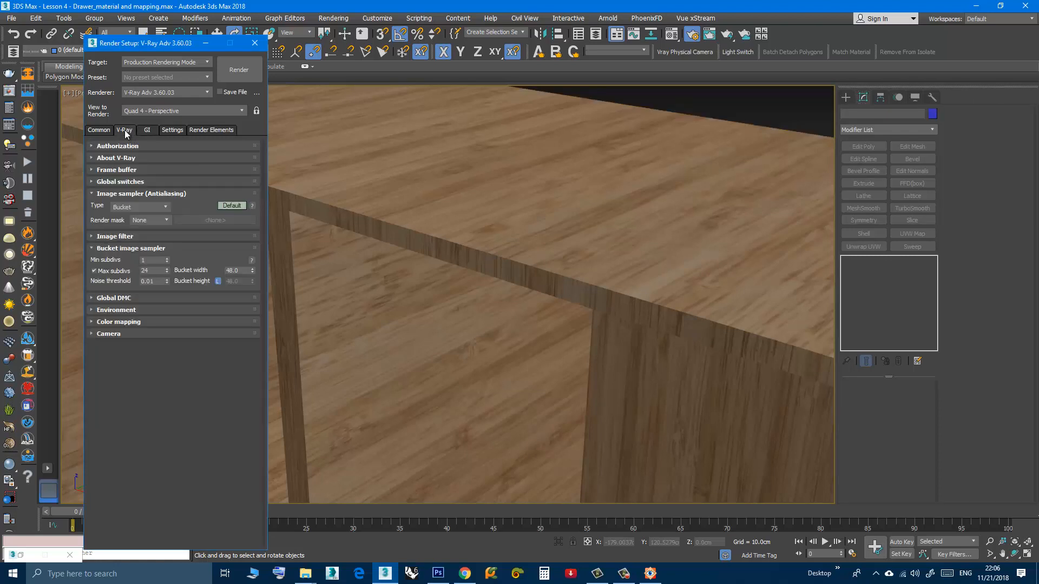
{"action": "left_click", "coordinate": [139, 207]}
{"action": "left_click", "coordinate": [126, 216]}
{"action": "left_click", "coordinate": [147, 131]}
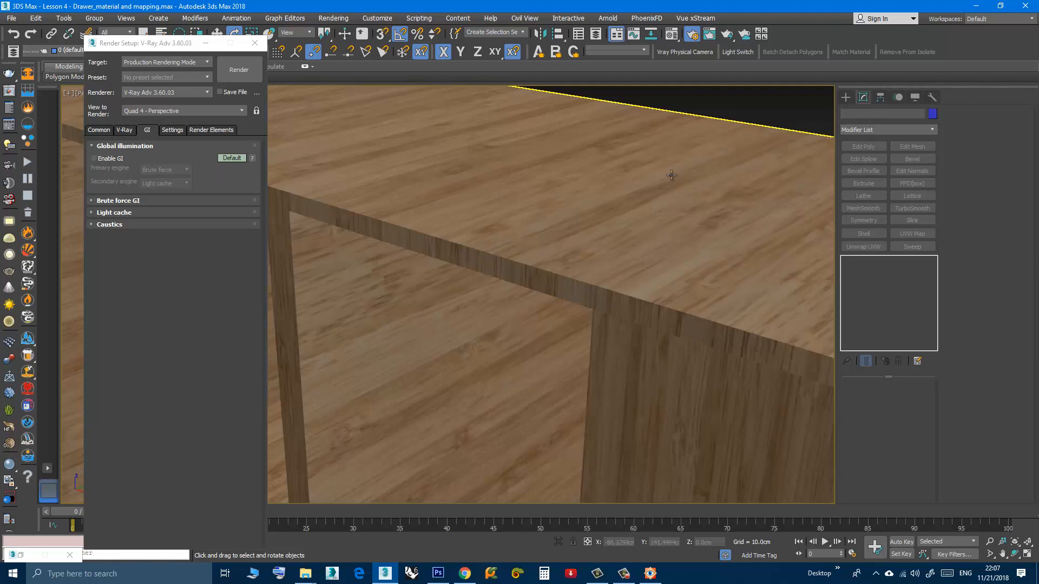
Render the perspective view with V-Ray and examine the bumped wood grain along the cabinet's front edge at several magnifications.
{"action": "middle_click_drag", "start_coordinate": [509, 226], "coordinate": [518, 237]}
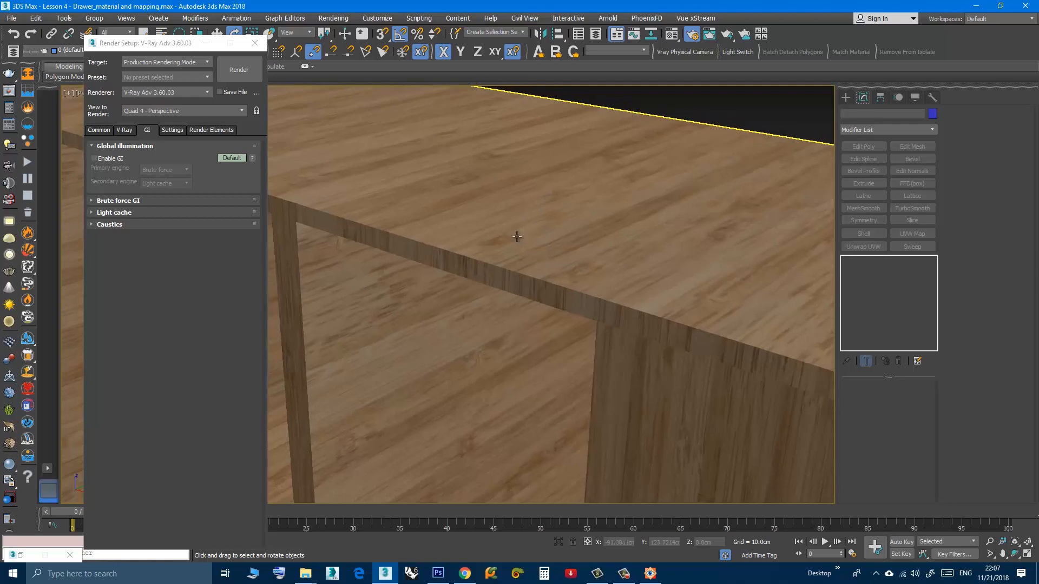
{"action": "left_click", "coordinate": [236, 70]}
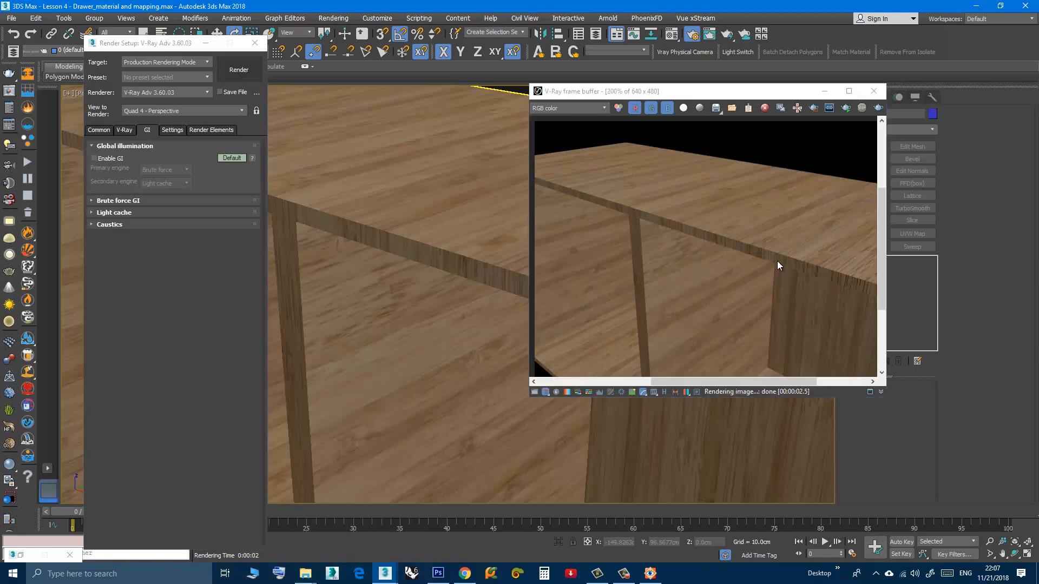
{"action": "scroll", "coordinate": [777, 260], "scroll_direction": "up", "scroll_amount": 1}
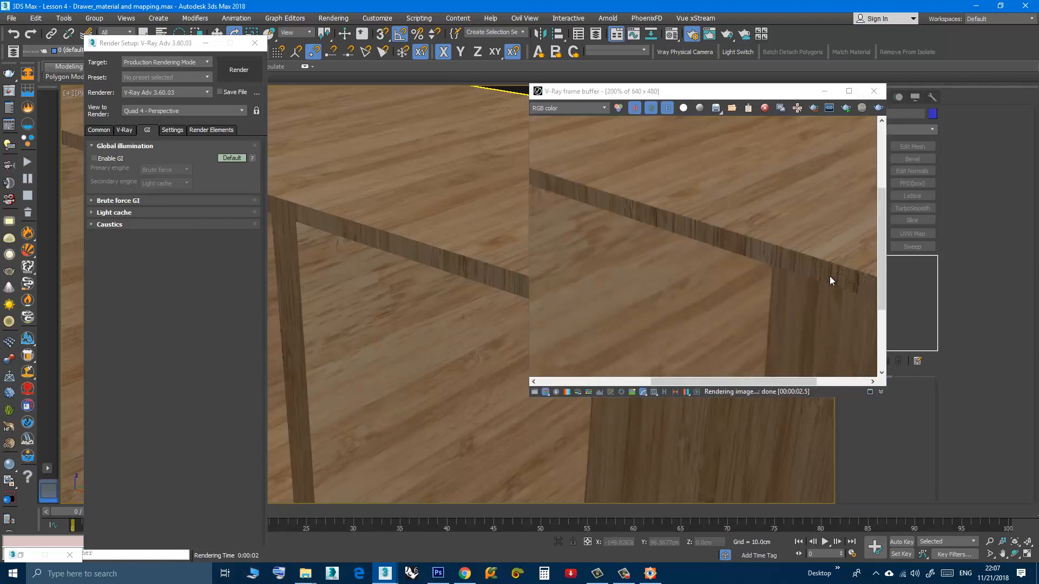
{"action": "scroll", "coordinate": [739, 244], "scroll_direction": "down", "scroll_amount": 1}
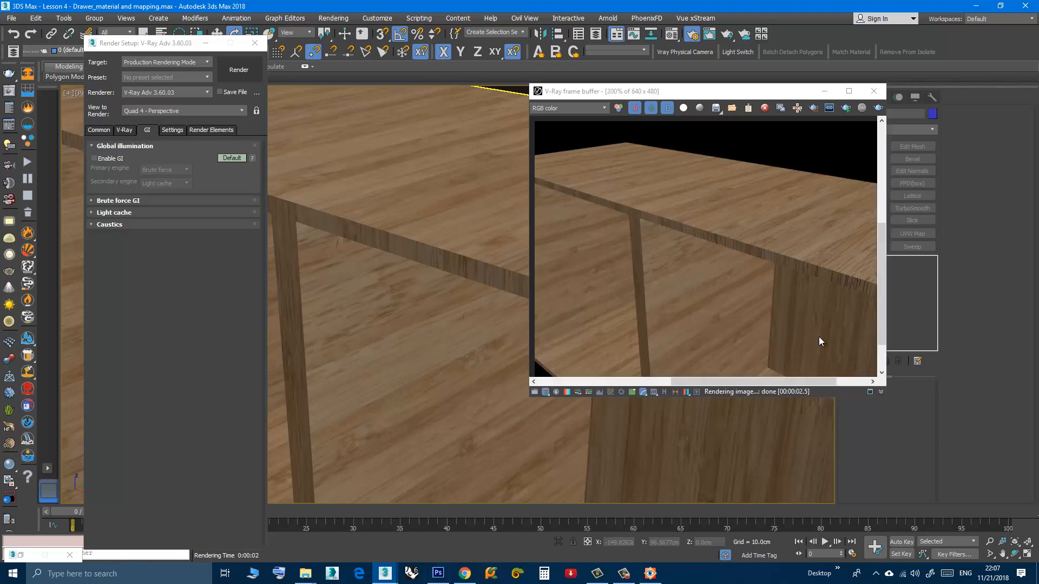
{"action": "scroll", "coordinate": [811, 319], "scroll_direction": "up", "scroll_amount": 1}
{"action": "scroll", "coordinate": [808, 308], "scroll_direction": "down", "scroll_amount": 1}
{"action": "scroll", "coordinate": [807, 309], "scroll_direction": "down", "scroll_amount": 1}
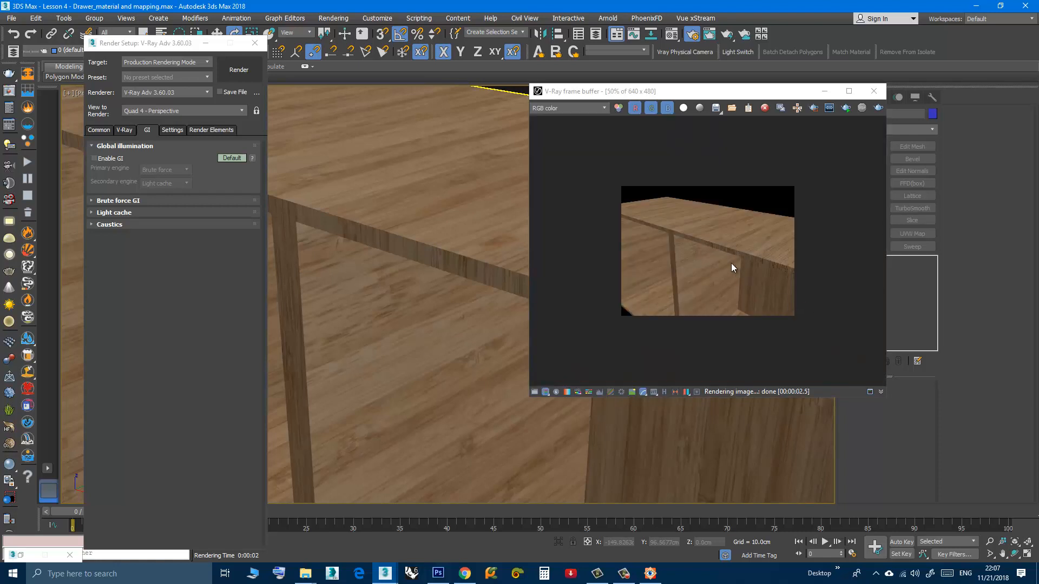
{"action": "scroll", "coordinate": [732, 265], "scroll_direction": "up", "scroll_amount": 1}
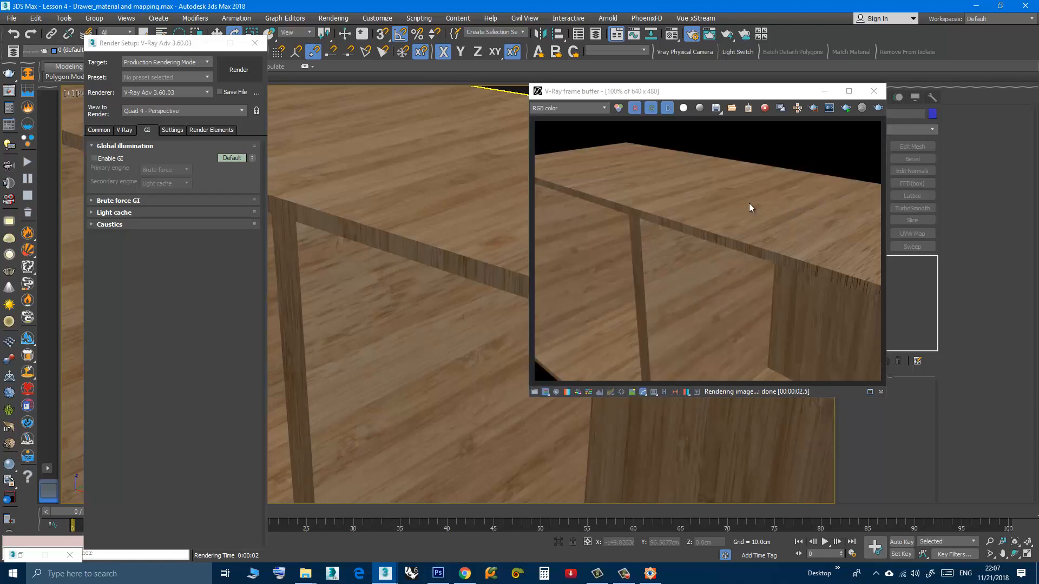
{"action": "scroll", "coordinate": [771, 230], "scroll_direction": "up", "scroll_amount": 1}
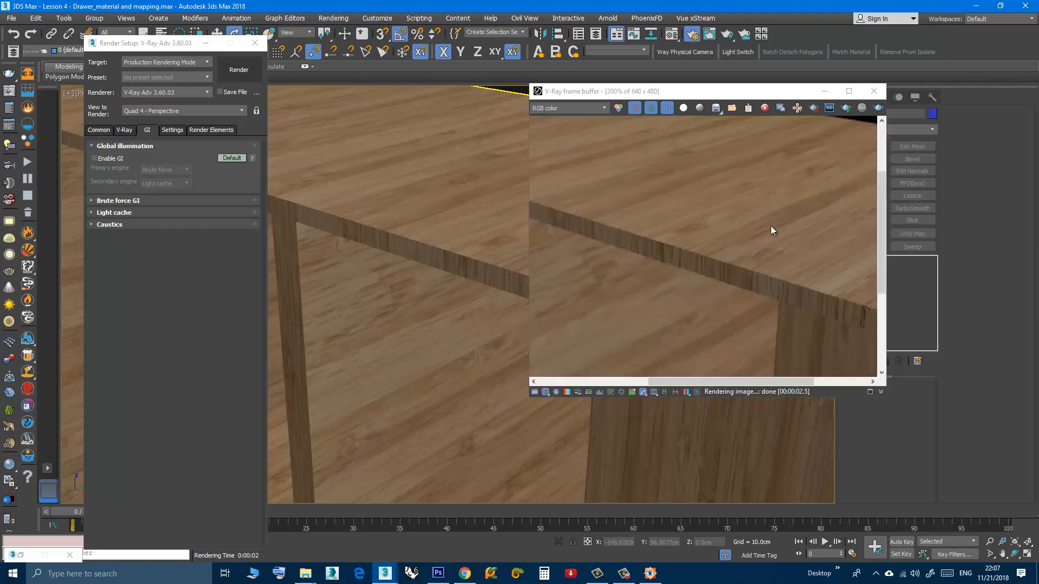
{"action": "scroll", "coordinate": [770, 230], "scroll_direction": "down", "scroll_amount": 1}
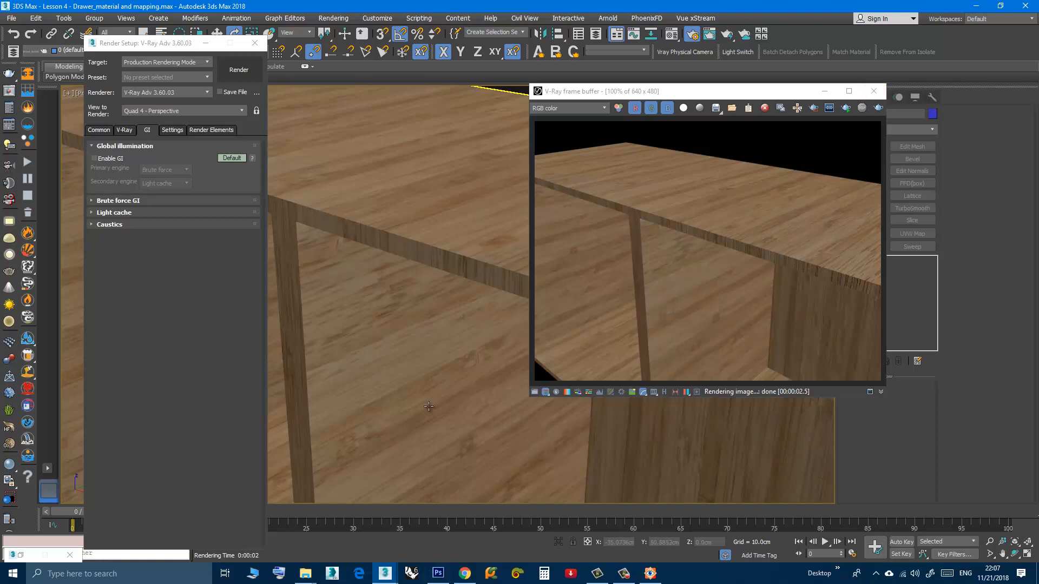
Set the wood material's Bump amount to 0 in the Material Editor and render the cabinet again for comparison.
{"action": "right_click", "coordinate": [361, 376]}
{"action": "key", "text": "m"}
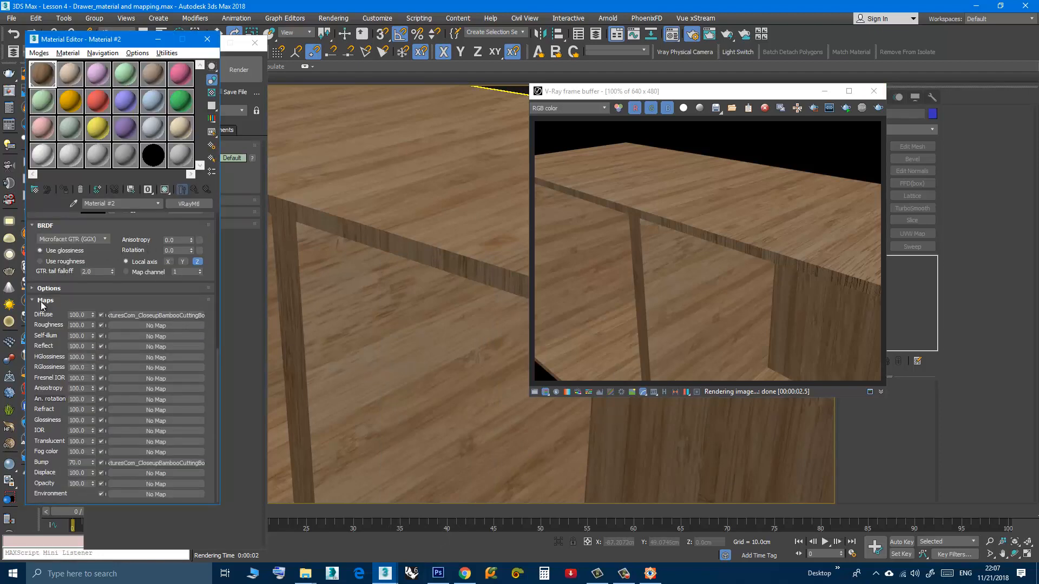
{"action": "double_click", "coordinate": [83, 462]}
{"action": "type", "text": "0"}
{"action": "left_click_drag", "start_coordinate": [748, 98], "coordinate": [691, 109]}
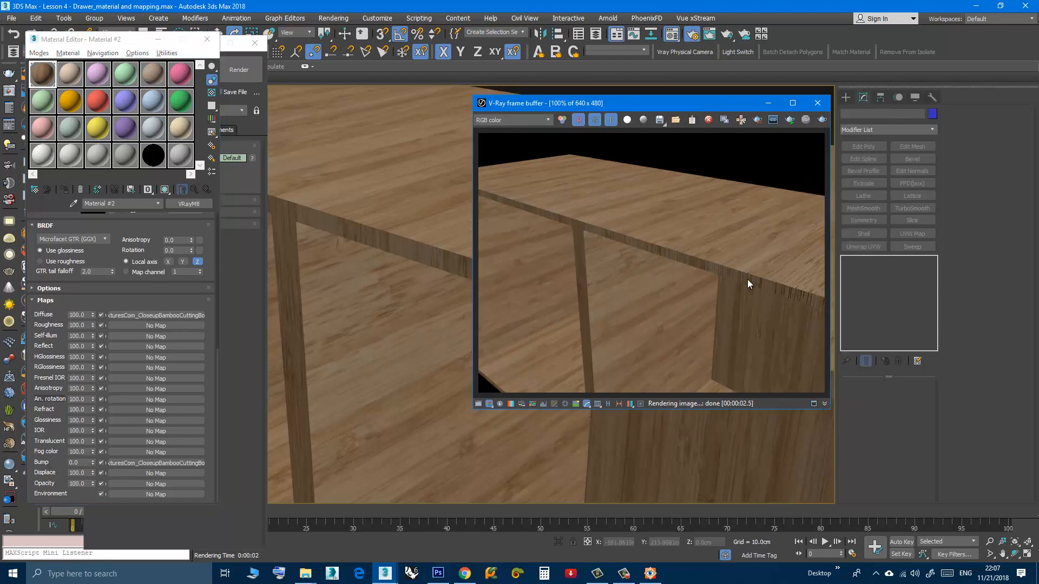
{"action": "left_click", "coordinate": [822, 119]}
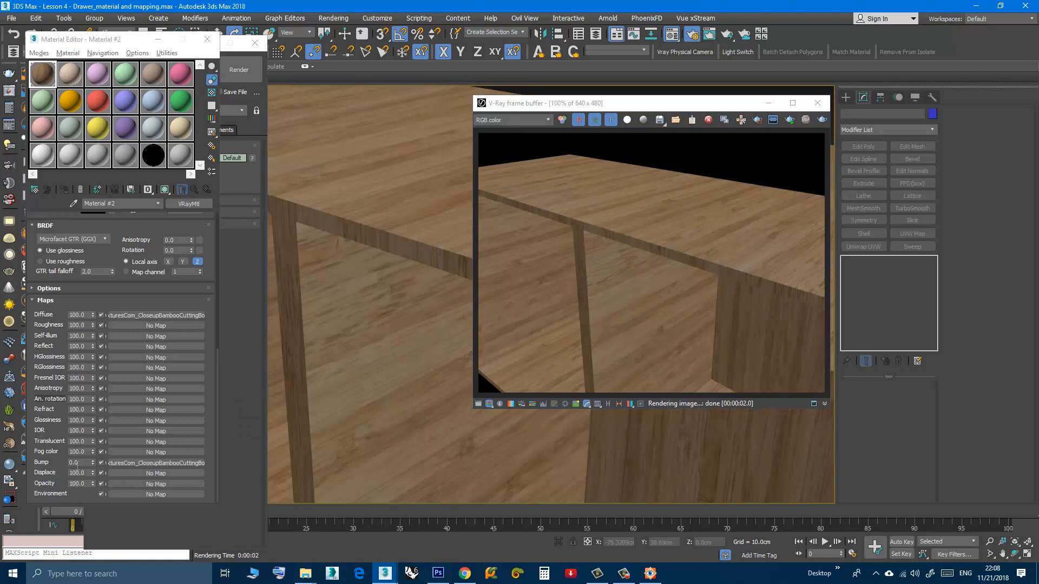
Set the wood material's Bump amount to 100, render a shifted perspective view of the cabinet's front top edge and examine the grain.
{"action": "left_click_drag", "start_coordinate": [79, 462], "coordinate": [32, 456]}
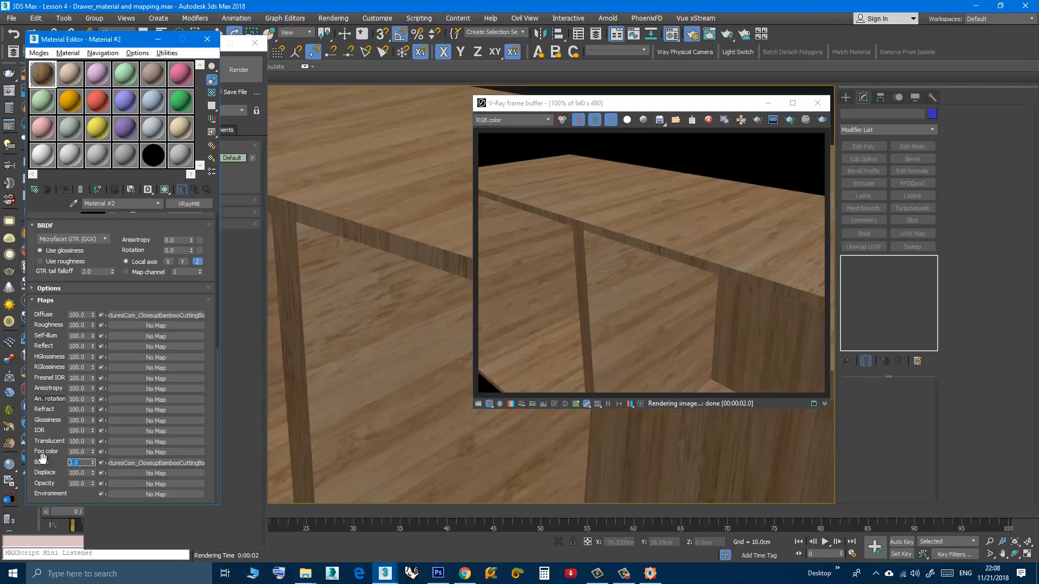
{"action": "type", "text": "100"}
{"action": "middle_click_drag", "start_coordinate": [431, 303], "coordinate": [404, 343]}
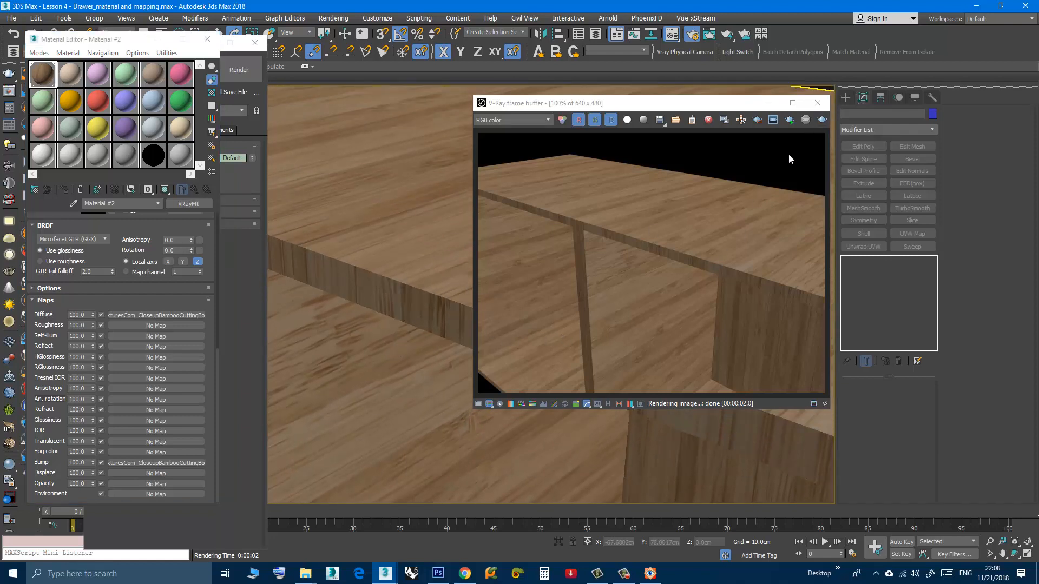
{"action": "left_click", "coordinate": [822, 121]}
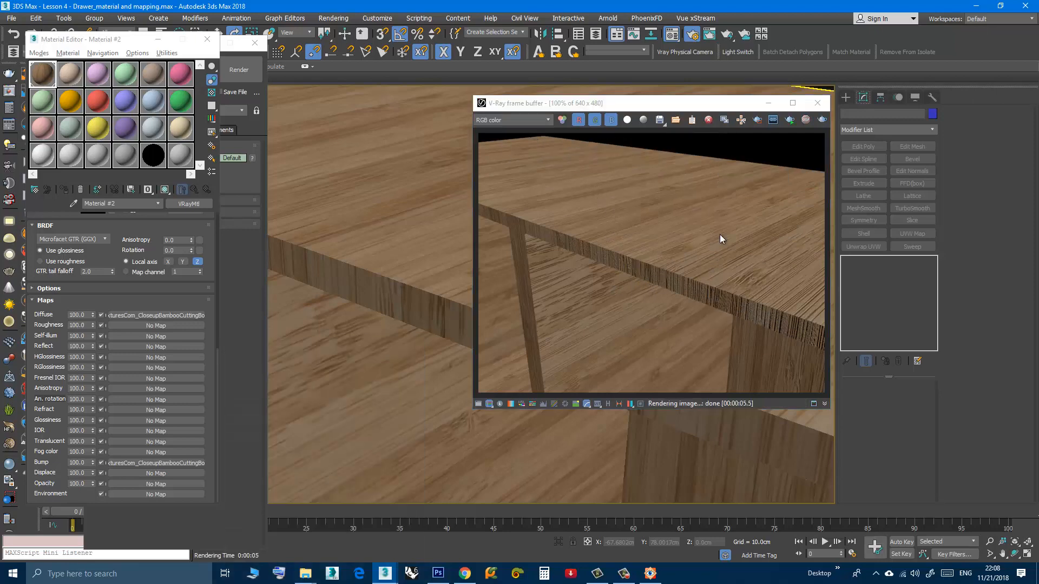
{"action": "left_click", "coordinate": [752, 277]}
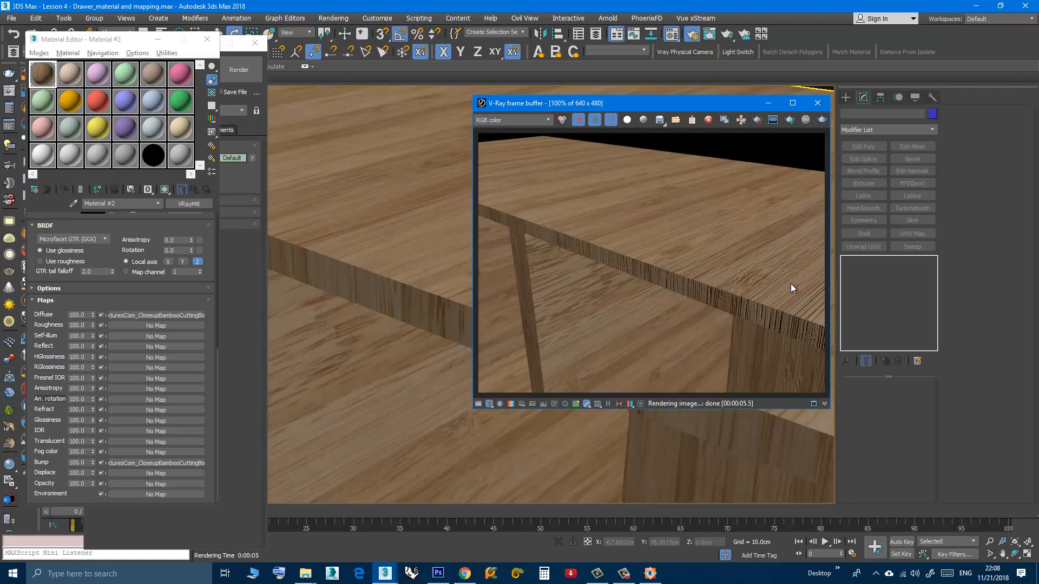
{"action": "scroll", "coordinate": [791, 283], "scroll_direction": "up", "scroll_amount": 1}
{"action": "scroll", "coordinate": [719, 269], "scroll_direction": "down", "scroll_amount": 1}
Close the V-Ray frame buffer, the Material Editor and Render Setup to clear the viewport.
{"action": "left_click", "coordinate": [818, 103]}
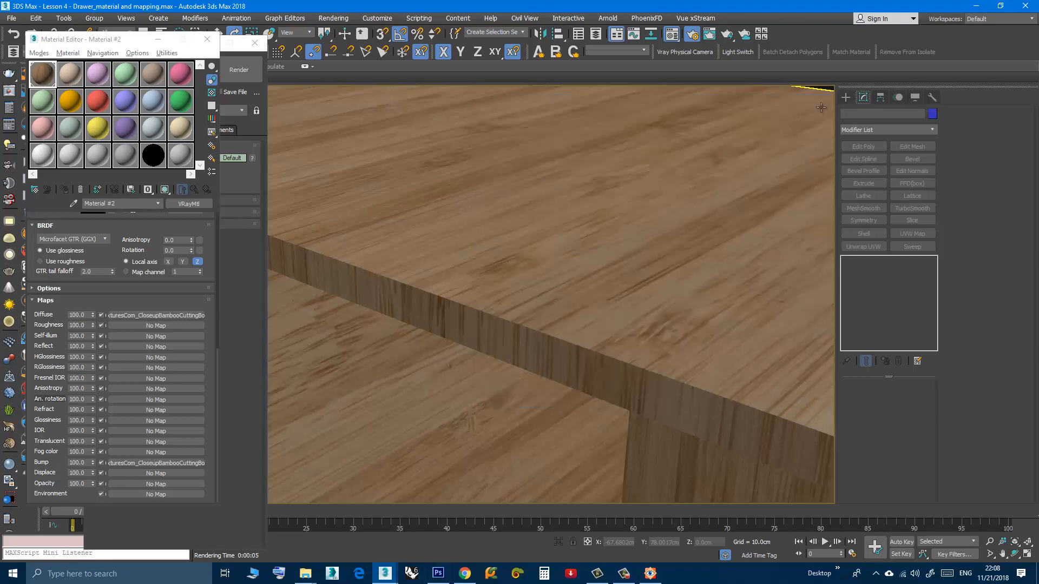
{"action": "left_click", "coordinate": [207, 39]}
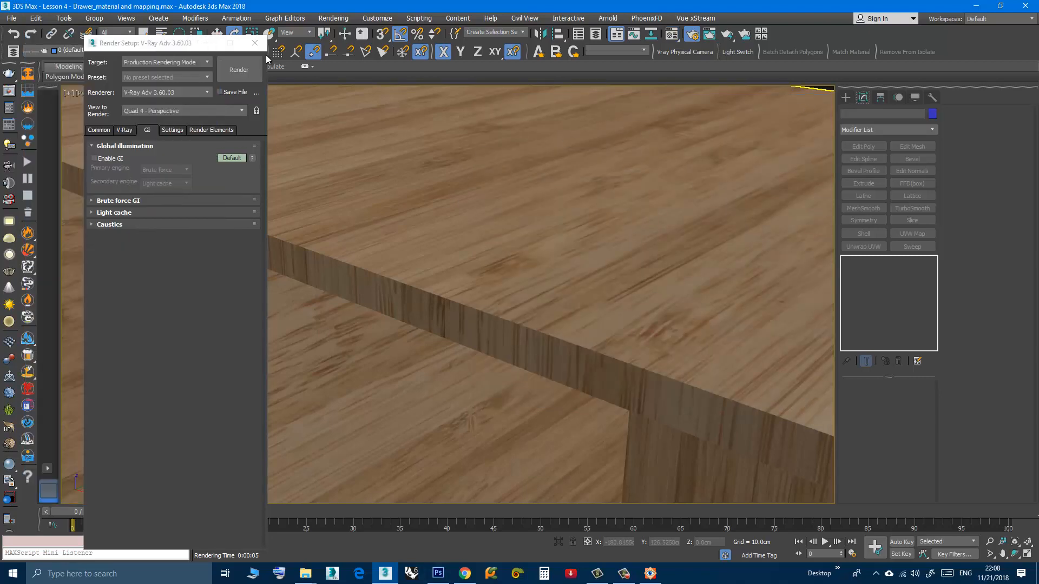
{"action": "left_click", "coordinate": [254, 42]}
Examine the wood grain on the cabinet's top, side panel and front edge from several angles and distances.
{"action": "scroll", "coordinate": [477, 349], "scroll_direction": "down", "scroll_amount": 3}
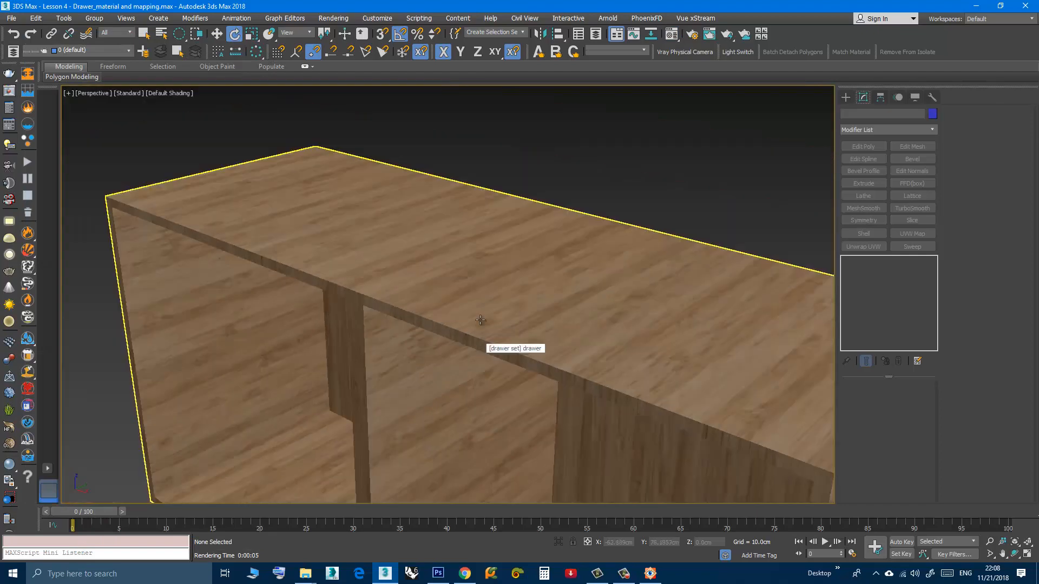
{"action": "scroll", "coordinate": [476, 349], "scroll_direction": "down", "scroll_amount": 3}
{"action": "middle_click_drag", "start_coordinate": [456, 345], "coordinate": [548, 324], "text": "alt"}
{"action": "scroll", "coordinate": [410, 319], "scroll_direction": "up", "scroll_amount": 3}
{"action": "middle_click_drag", "start_coordinate": [409, 320], "coordinate": [395, 341]}
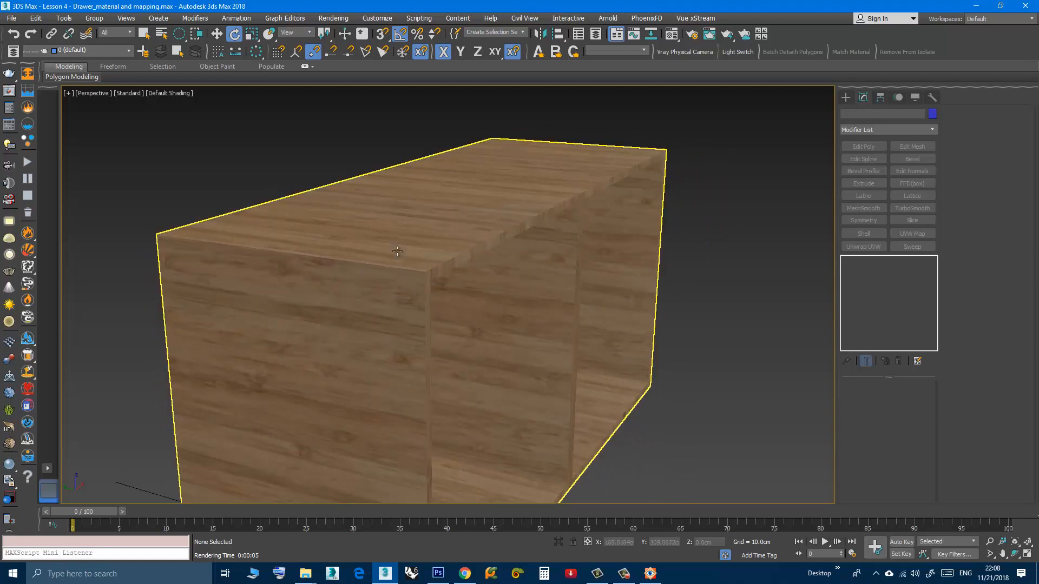
{"action": "middle_click_drag", "start_coordinate": [400, 265], "coordinate": [335, 202], "text": "alt"}
{"action": "middle_click_drag", "start_coordinate": [361, 244], "coordinate": [324, 279], "text": "alt"}
{"action": "scroll", "coordinate": [383, 250], "scroll_direction": "down", "scroll_amount": 3}
{"action": "scroll", "coordinate": [373, 264], "scroll_direction": "up", "scroll_amount": 3}
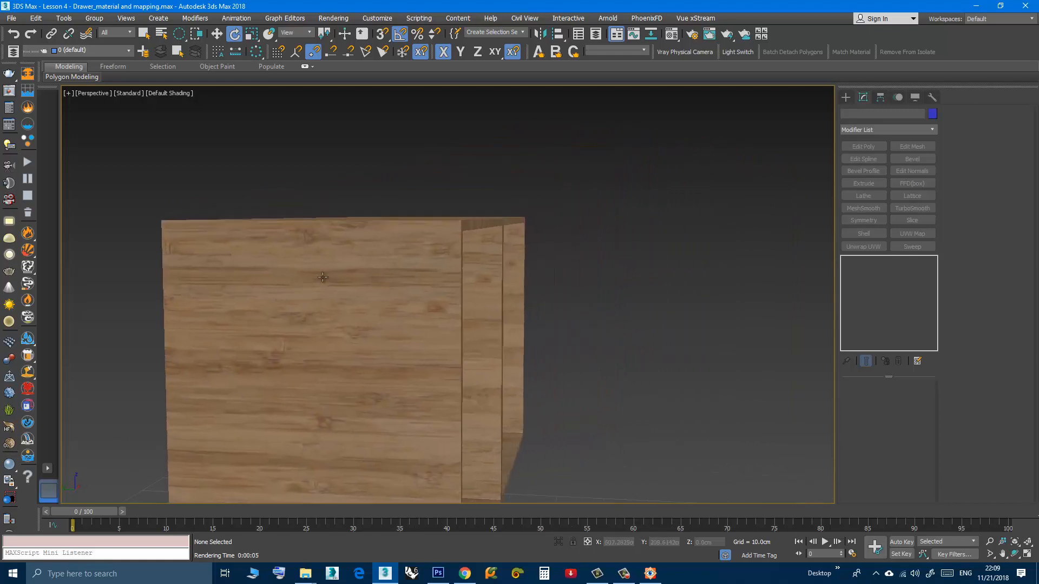
{"action": "scroll", "coordinate": [482, 220], "scroll_direction": "up", "scroll_amount": 4}
{"action": "scroll", "coordinate": [461, 237], "scroll_direction": "down", "scroll_amount": 1}
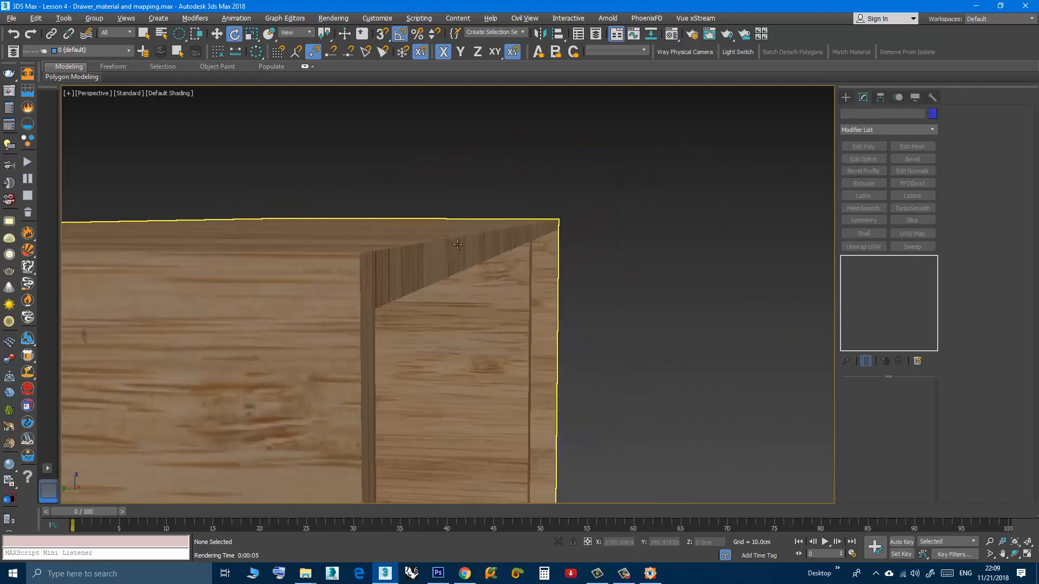
{"action": "middle_click_drag", "start_coordinate": [457, 244], "coordinate": [477, 182], "text": "alt"}
{"action": "scroll", "coordinate": [518, 173], "scroll_direction": "up", "scroll_amount": 1}
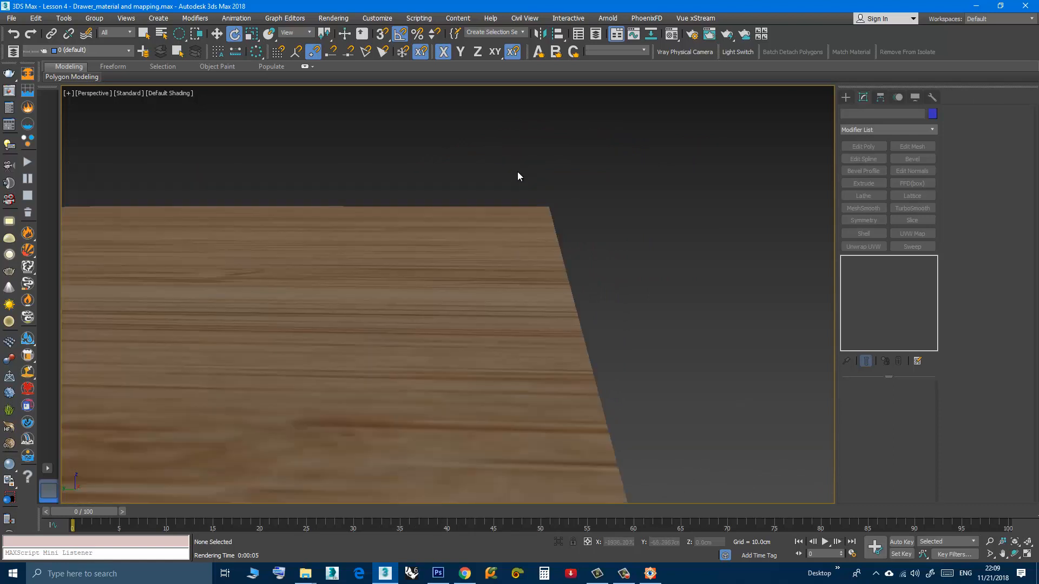
{"action": "scroll", "coordinate": [492, 218], "scroll_direction": "down", "scroll_amount": 1}
{"action": "middle_click_drag", "start_coordinate": [462, 272], "coordinate": [524, 281]}
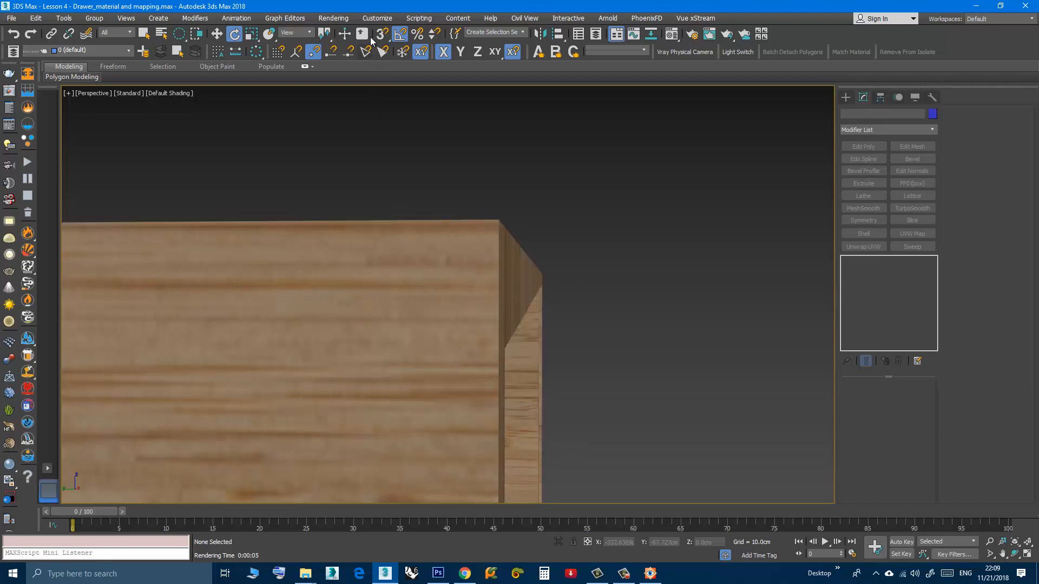
Render the upper corner of the cabinet's side panel, examine the bump at 200% magnification and close the frame buffer.
{"action": "left_click", "coordinate": [335, 17]}
{"action": "left_click", "coordinate": [350, 39]}
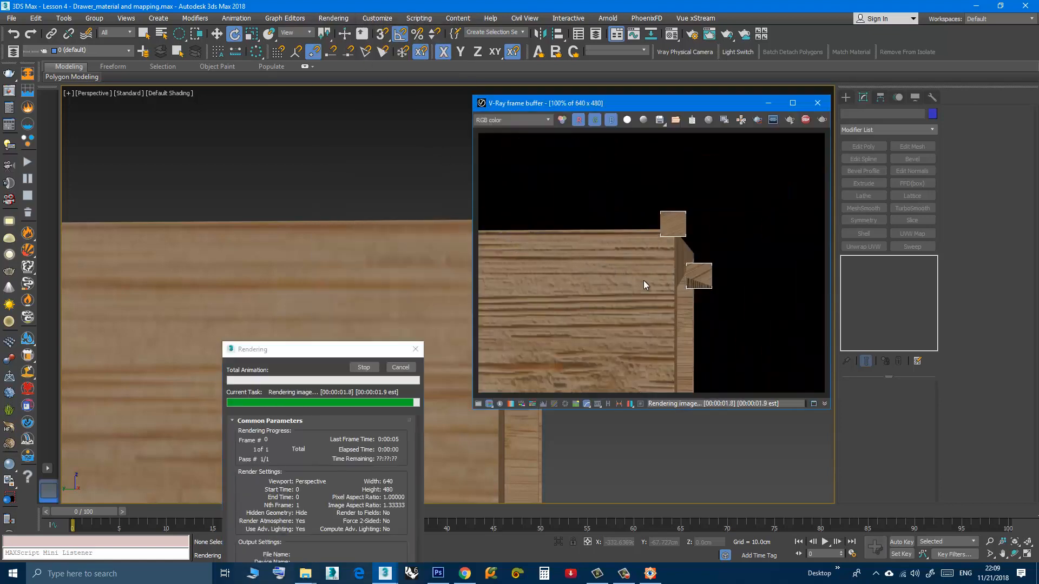
{"action": "left_click", "coordinate": [691, 259]}
{"action": "scroll", "coordinate": [696, 256], "scroll_direction": "up", "scroll_amount": 1}
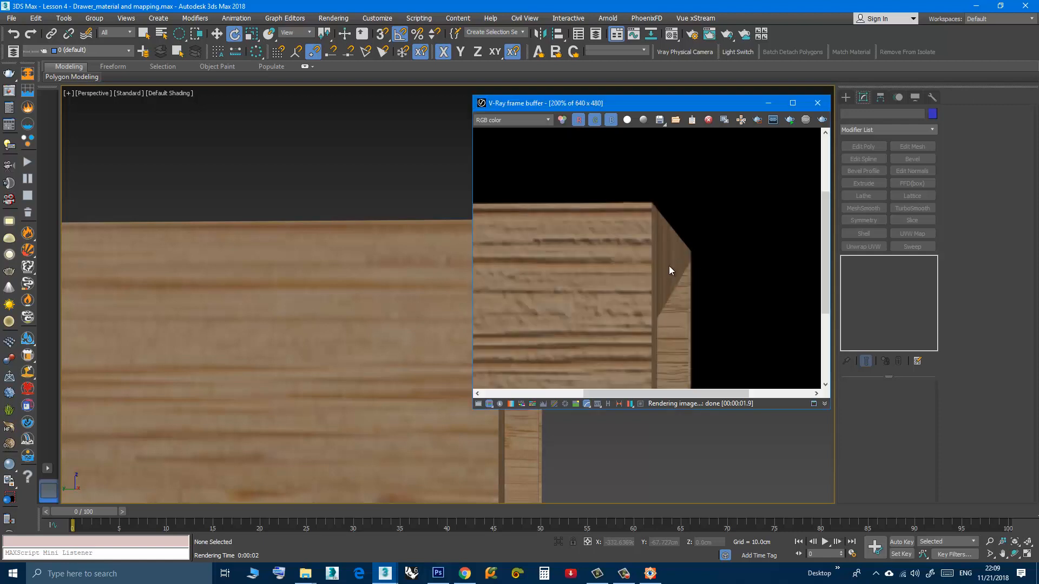
{"action": "scroll", "coordinate": [664, 262], "scroll_direction": "down", "scroll_amount": 1}
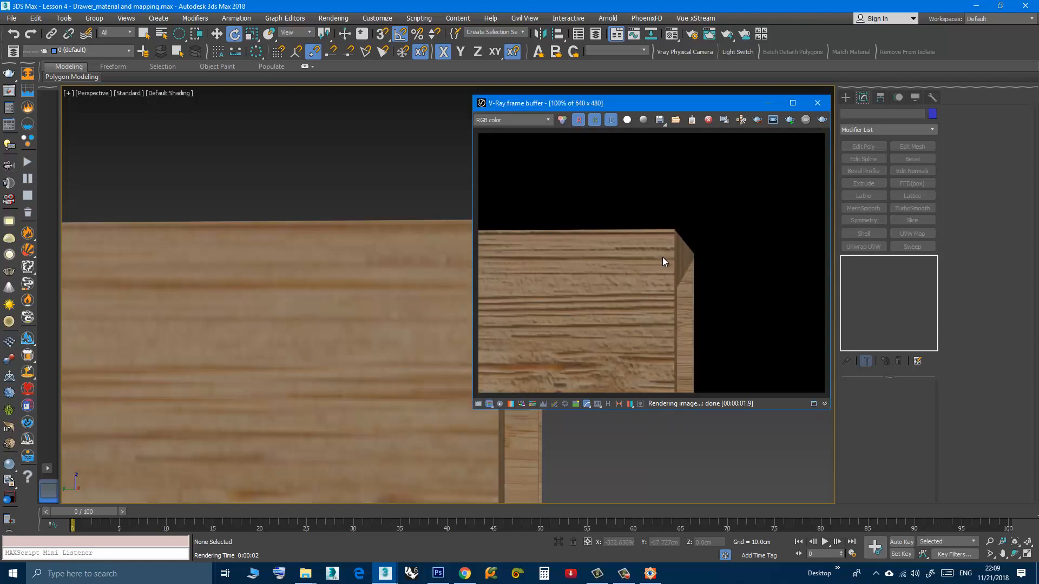
{"action": "left_click", "coordinate": [818, 103]}
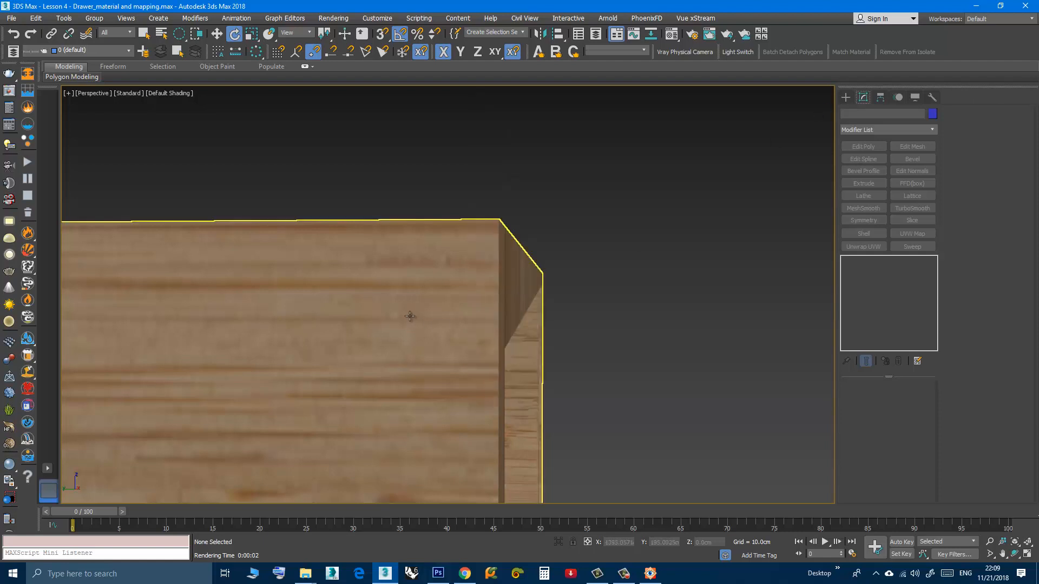
Render the cabinet's front top edge from a low angle, inspect its grain up close and close the frame buffer.
{"action": "scroll", "coordinate": [469, 285], "scroll_direction": "down", "scroll_amount": 1}
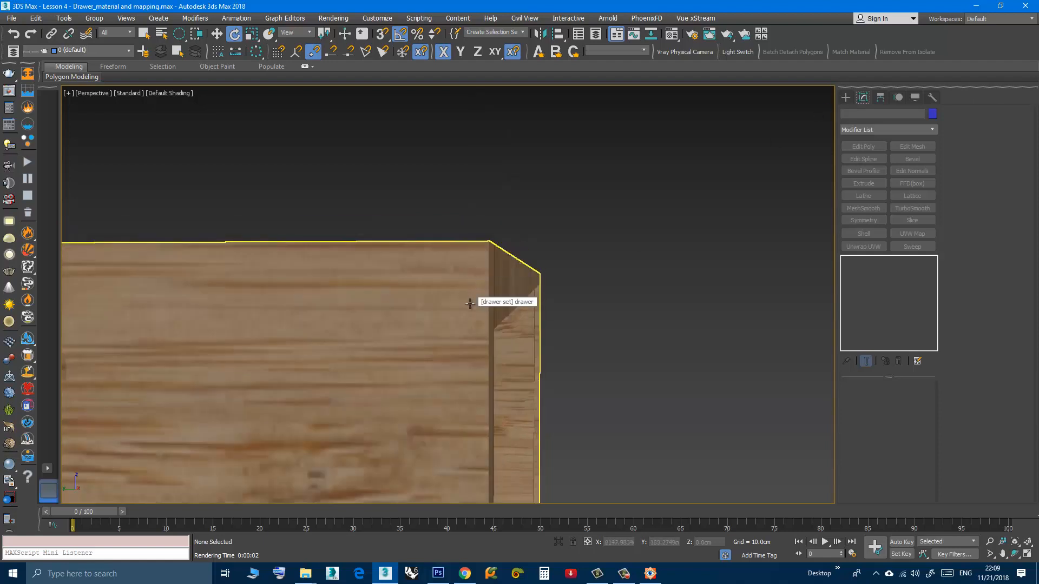
{"action": "middle_click_drag", "start_coordinate": [470, 301], "coordinate": [505, 303], "text": "alt"}
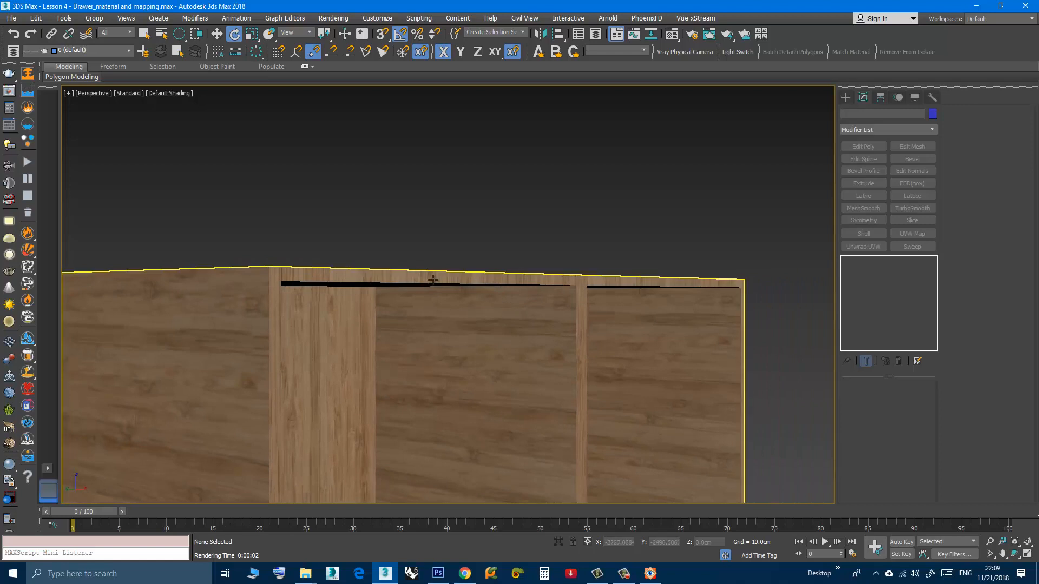
{"action": "scroll", "coordinate": [433, 279], "scroll_direction": "up", "scroll_amount": 2}
{"action": "middle_click_drag", "start_coordinate": [434, 280], "coordinate": [440, 278], "text": "alt"}
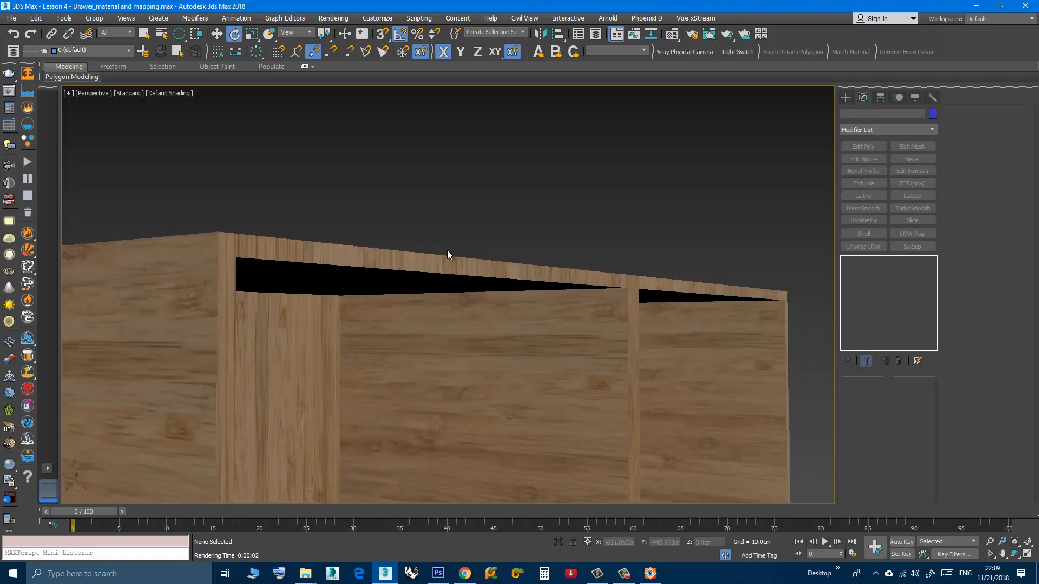
{"action": "left_click", "coordinate": [333, 19]}
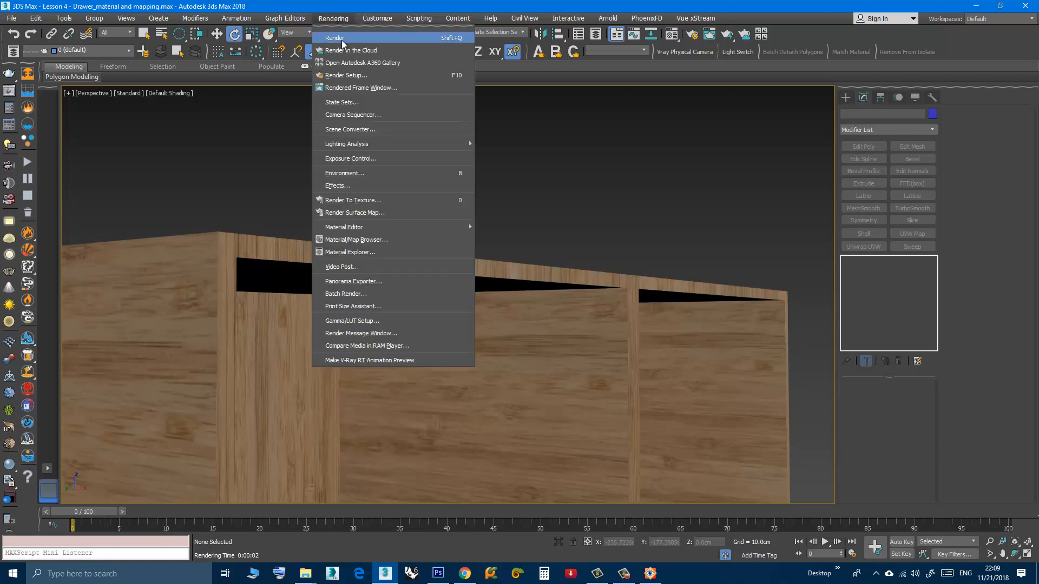
{"action": "left_click", "coordinate": [342, 39]}
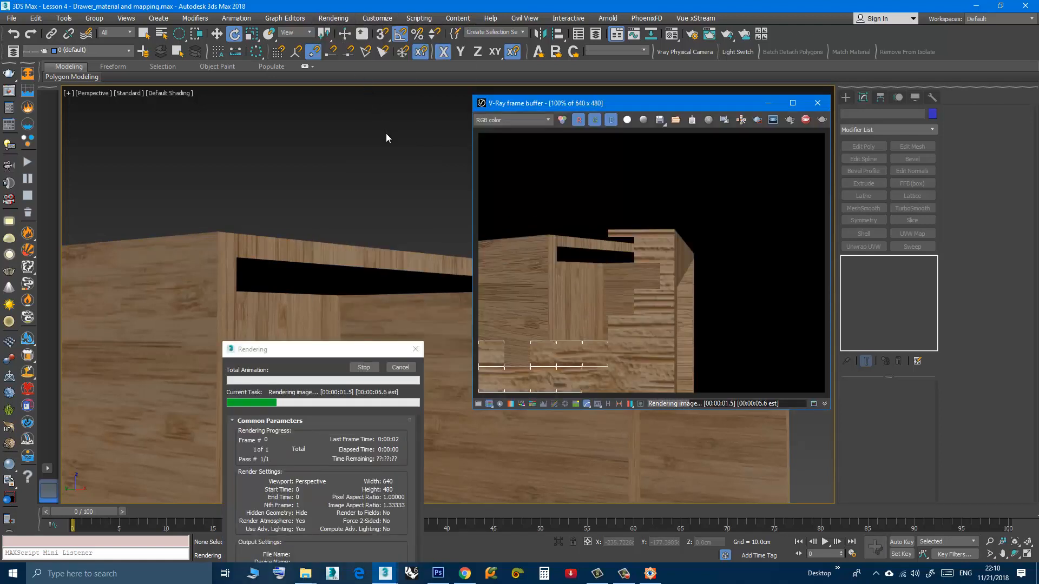
{"action": "scroll", "coordinate": [603, 246], "scroll_direction": "up", "scroll_amount": 1}
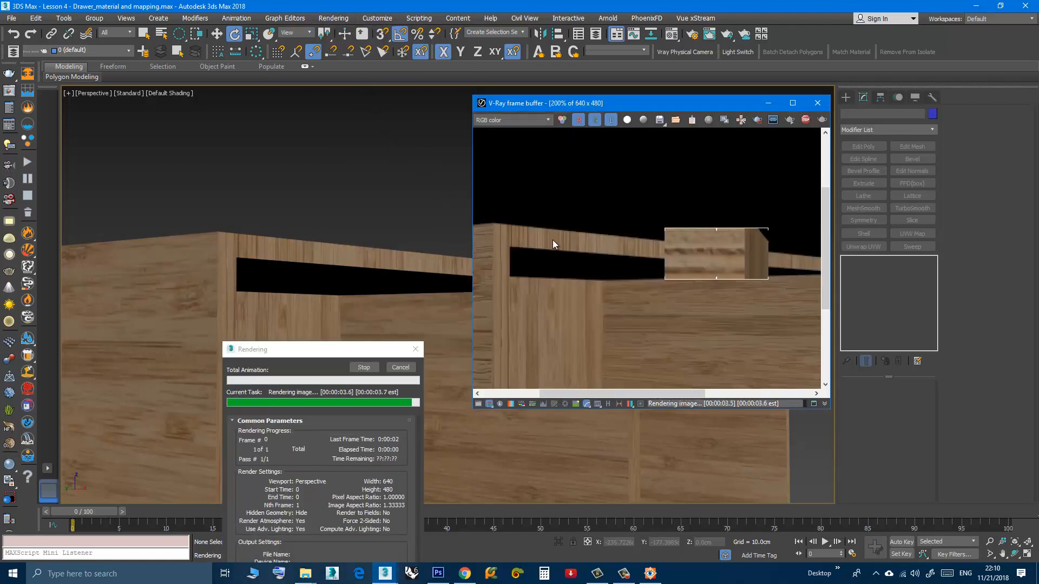
{"action": "scroll", "coordinate": [573, 248], "scroll_direction": "down", "scroll_amount": 1}
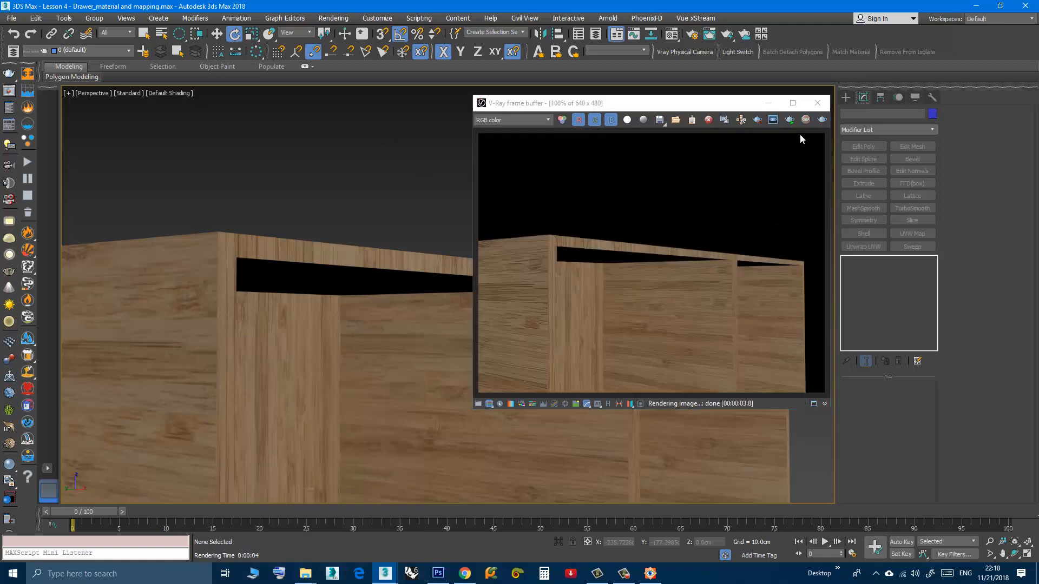
{"action": "left_click", "coordinate": [817, 103]}
Render a closer view of the cabinet's front top corner, close the frame buffer and return to a view of the whole cabinet.
{"action": "scroll", "coordinate": [397, 254], "scroll_direction": "up", "scroll_amount": 5}
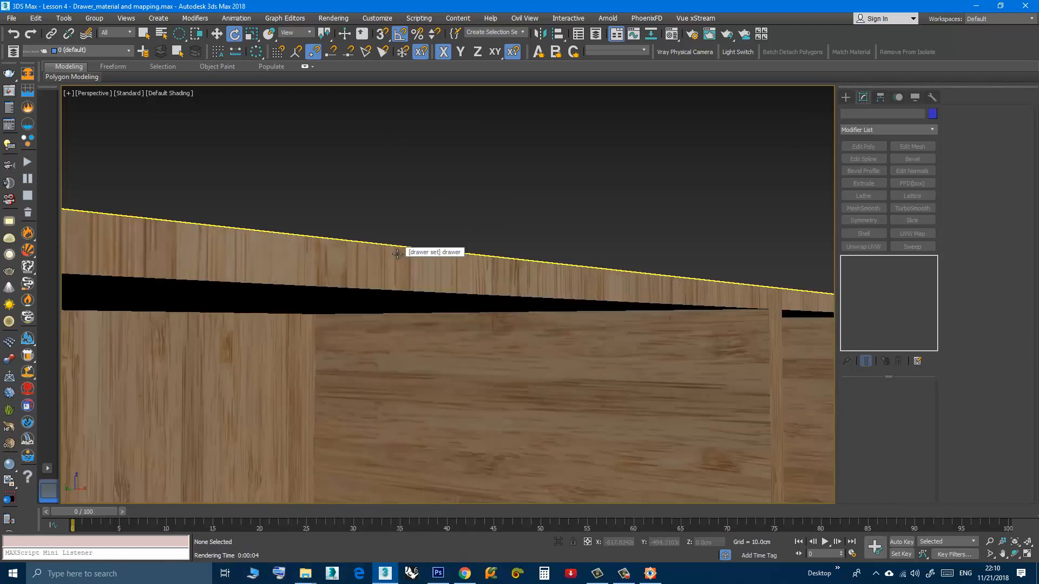
{"action": "middle_click_drag", "start_coordinate": [396, 254], "coordinate": [575, 264], "text": "alt"}
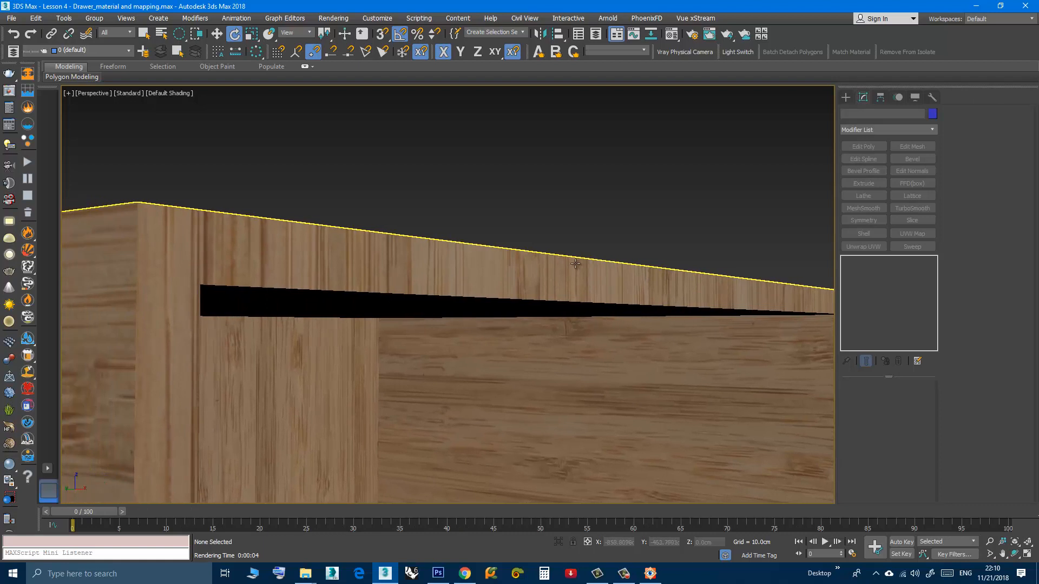
{"action": "left_click", "coordinate": [333, 18]}
{"action": "left_click", "coordinate": [338, 31]}
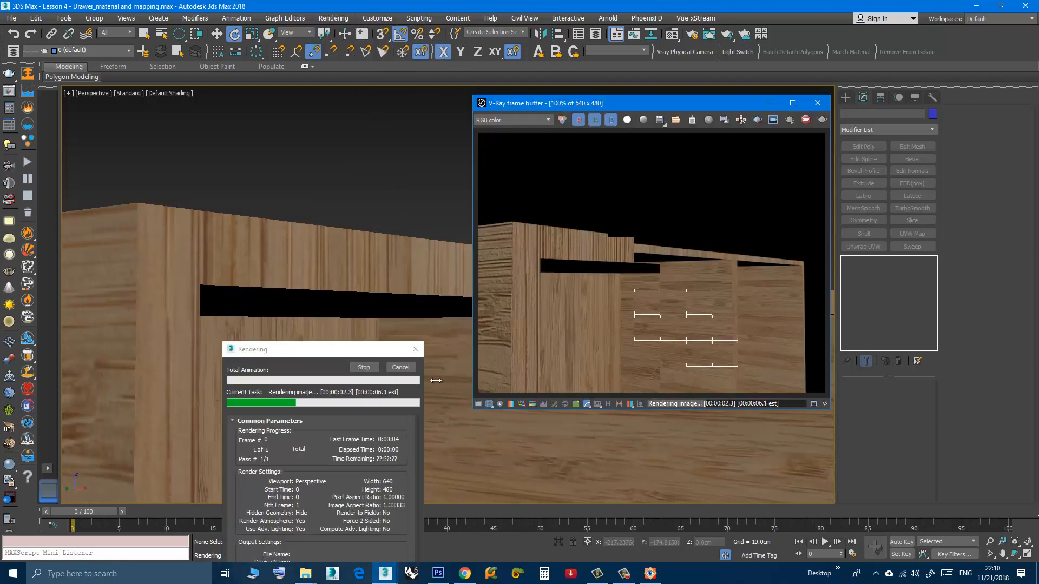
{"action": "left_click", "coordinate": [817, 103]}
{"action": "scroll", "coordinate": [431, 303], "scroll_direction": "down", "scroll_amount": 5}
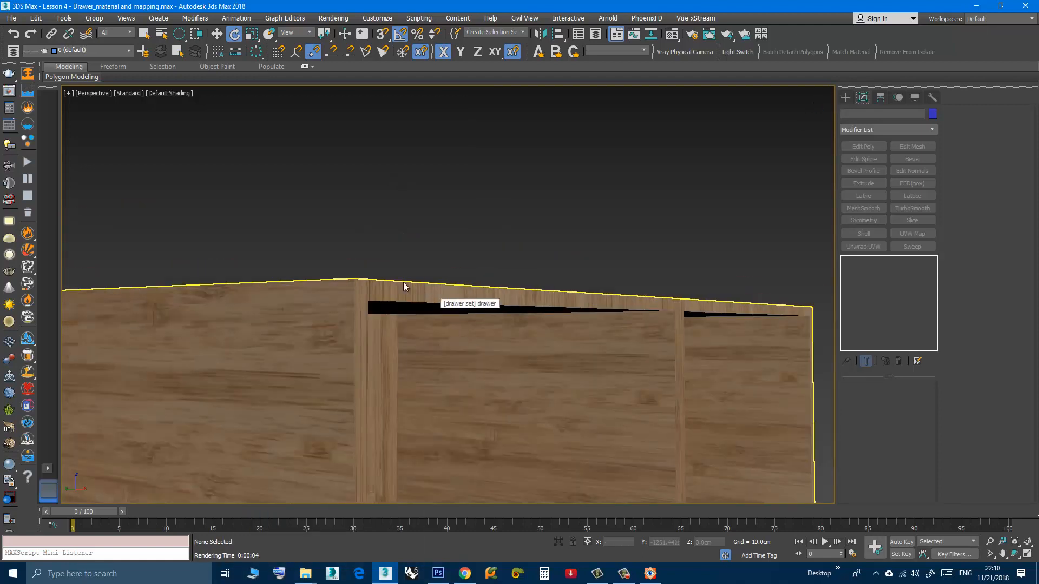
{"action": "scroll", "coordinate": [369, 245], "scroll_direction": "down", "scroll_amount": 5}
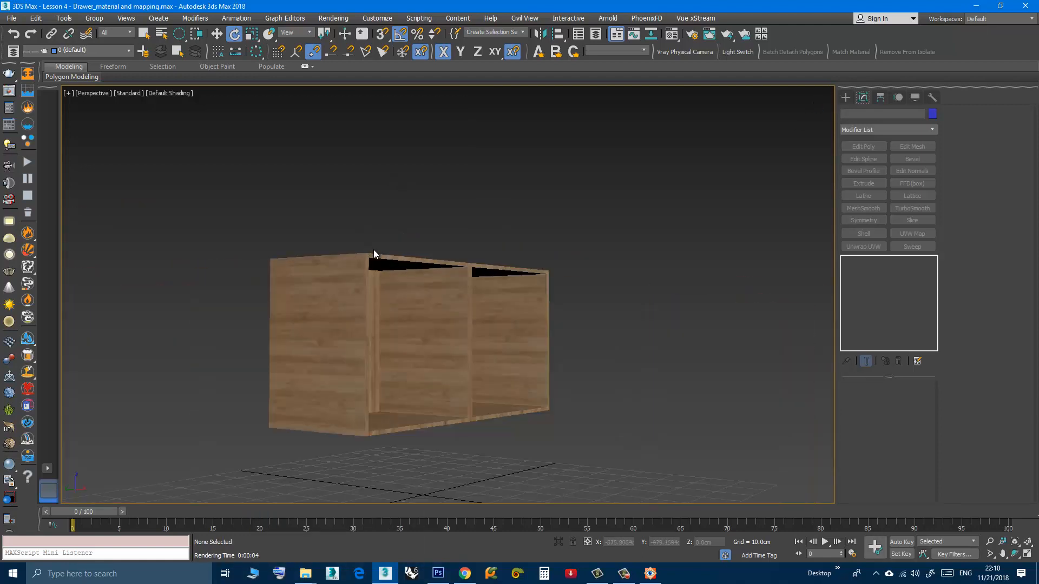
{"action": "middle_click_drag", "start_coordinate": [483, 303], "coordinate": [325, 292], "text": "alt"}
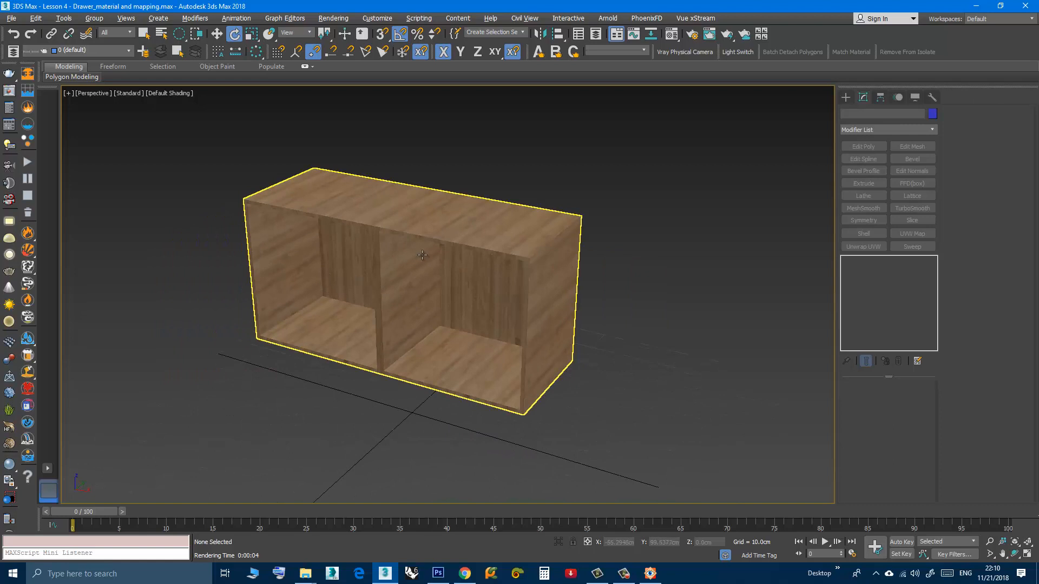
{"action": "middle_click_drag", "start_coordinate": [422, 255], "coordinate": [421, 273], "text": "alt"}
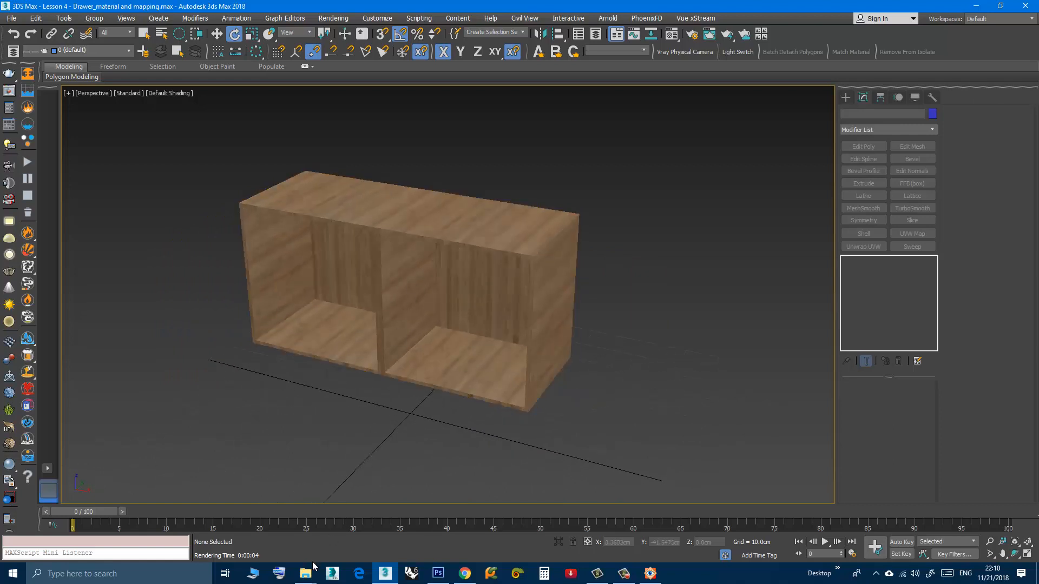
Switch to File Explorer, compare the bamboo texture with its grayscale bump image in the assets folder and return to 3ds Max.
{"action": "mouse_move", "coordinate": [307, 571]}
{"action": "left_click", "coordinate": [269, 542]}
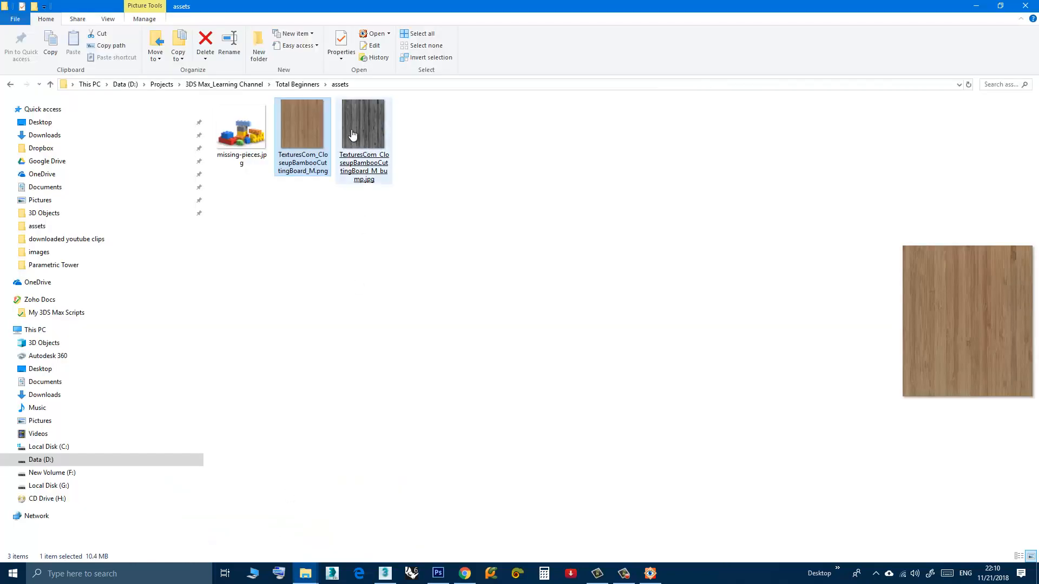
{"action": "left_click", "coordinate": [419, 303]}
{"action": "left_click", "coordinate": [391, 566]}
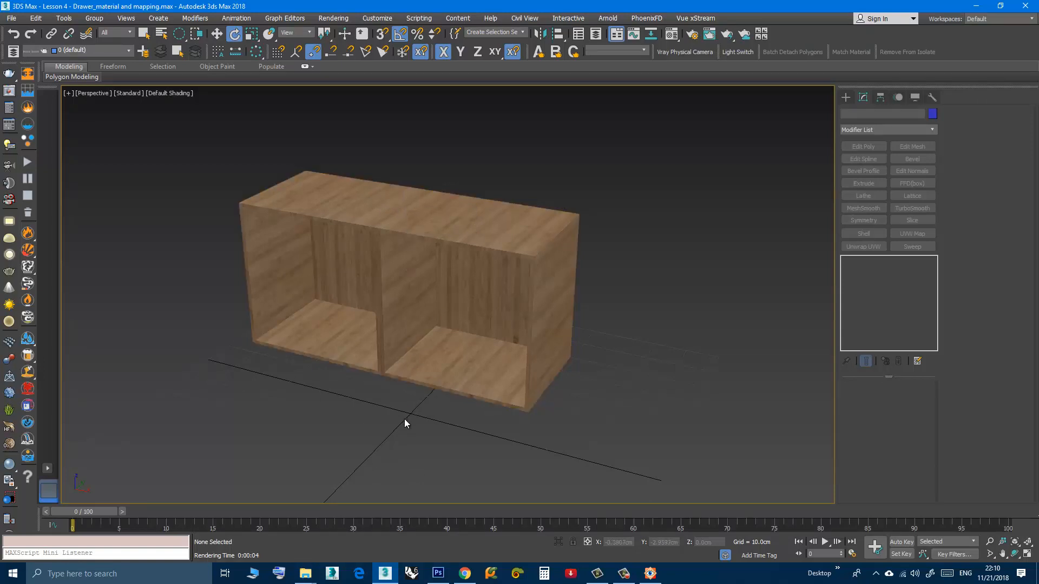
Switch to Chrome to compare the Artificial Sandstone texture's map previews, and switch to the grayscale bamboo texture in Photoshop.
{"action": "left_click", "coordinate": [464, 573]}
{"action": "left_click", "coordinate": [304, 11]}
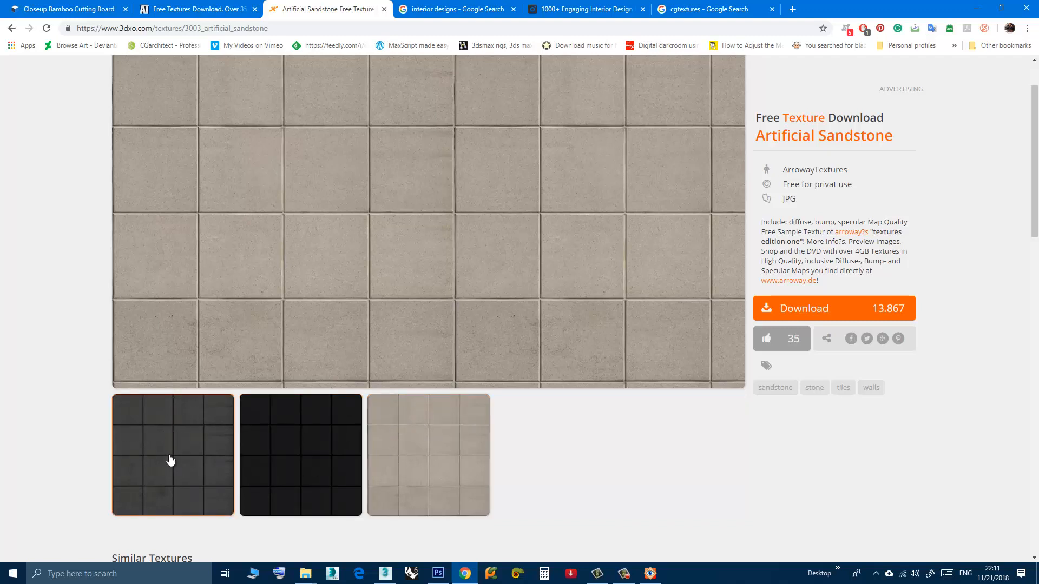
{"action": "mouse_move", "coordinate": [197, 490]}
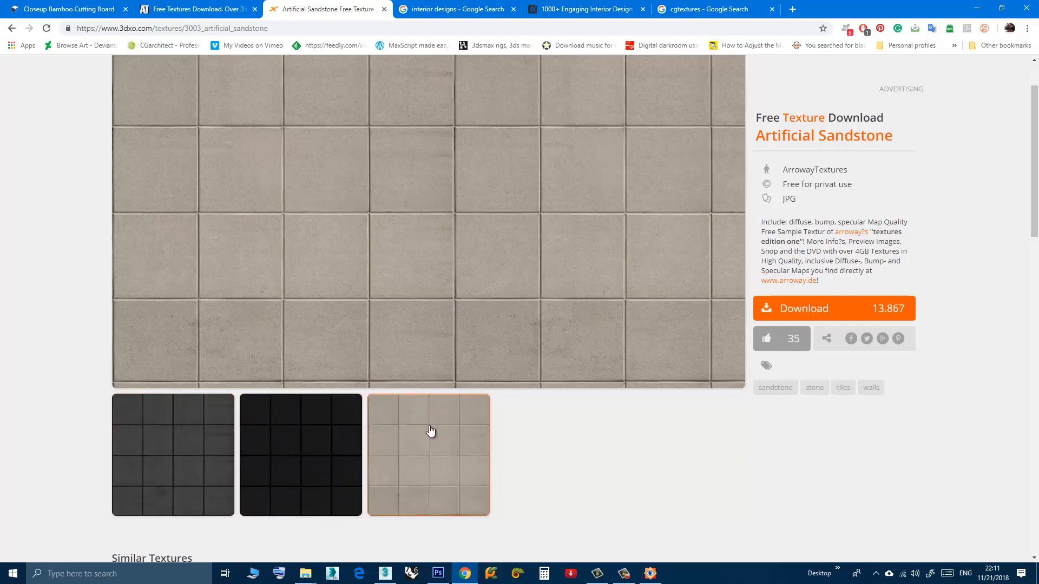
{"action": "left_click", "coordinate": [437, 574]}
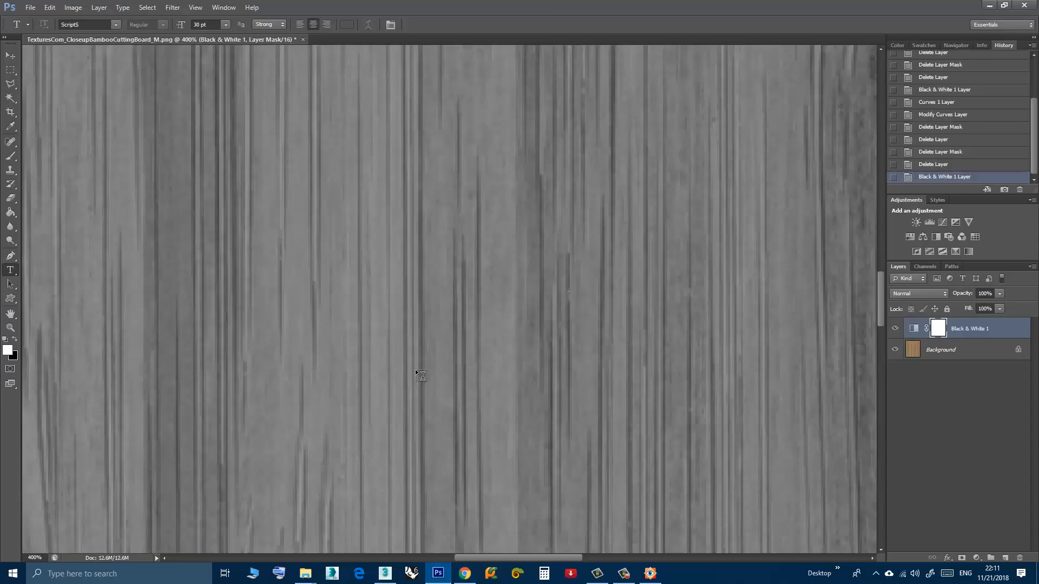
Examine the grayscale bamboo texture's grain at several magnifications and as a whole image.
{"action": "key", "text": "ctrl+minus"}
{"action": "key", "text": "ctrl+minus"}
{"action": "key", "text": "ctrl+minus"}
{"action": "key", "text": "ctrl+minus"}
{"action": "key", "text": "ctrl+minus"}
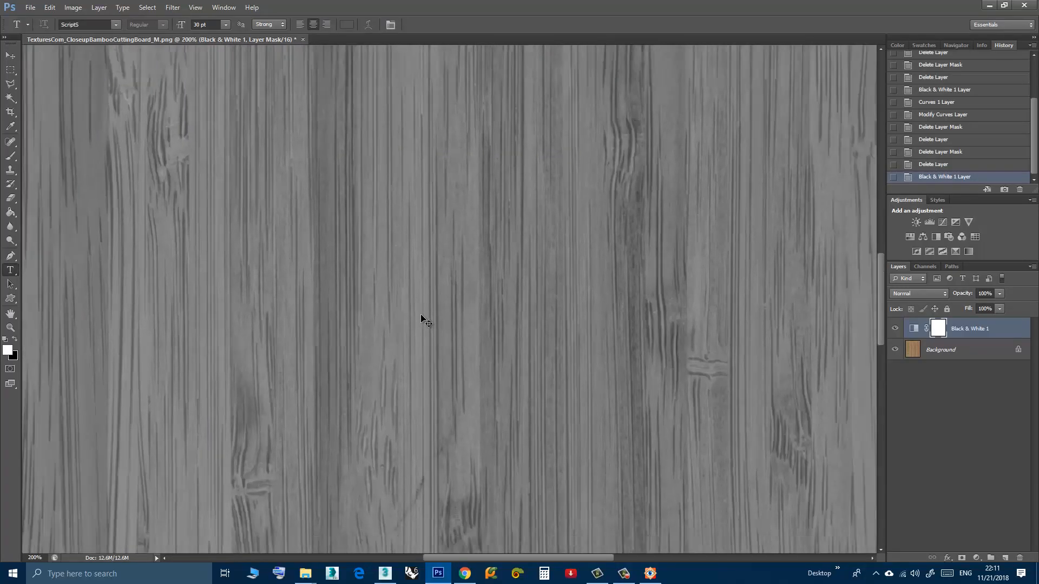
{"action": "key", "text": "ctrl+minus"}
{"action": "key", "text": "ctrl+plus"}
{"action": "key", "text": "ctrl+plus"}
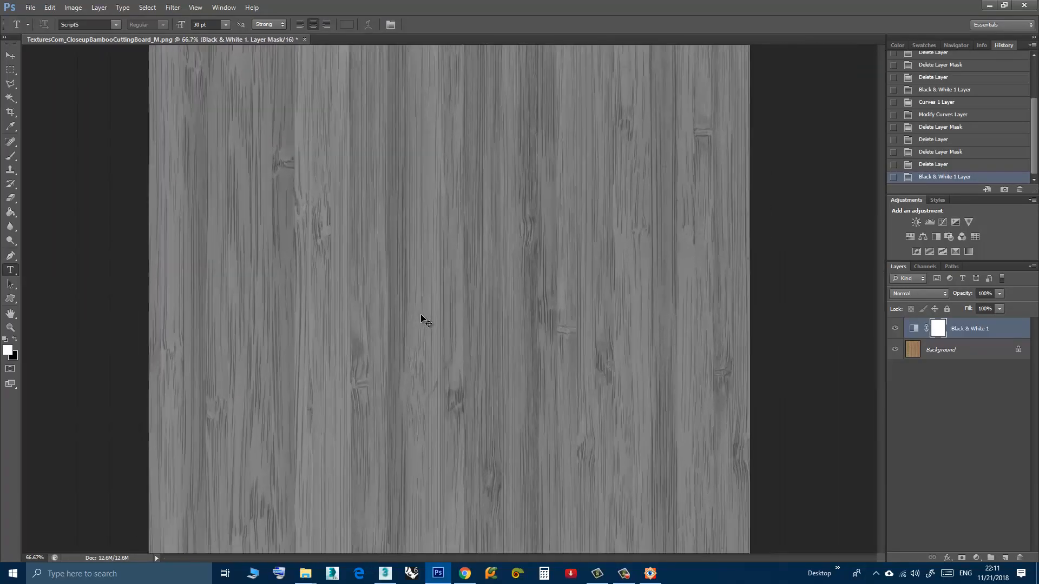
{"action": "key", "text": "ctrl+plus"}
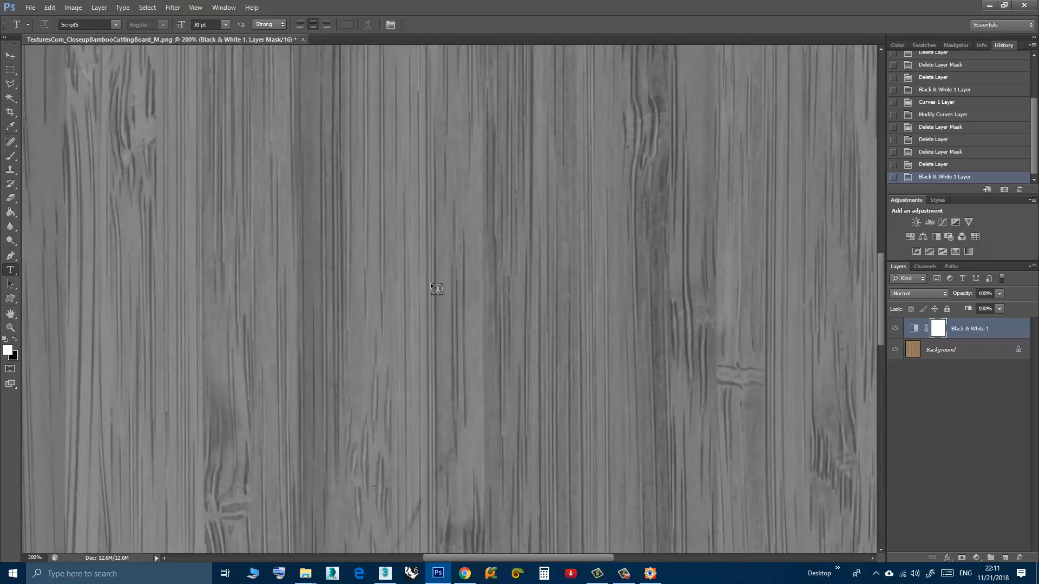
{"action": "key", "text": "ctrl+minus"}
{"action": "key", "text": "ctrl+minus"}
{"action": "key", "text": "ctrl+minus"}
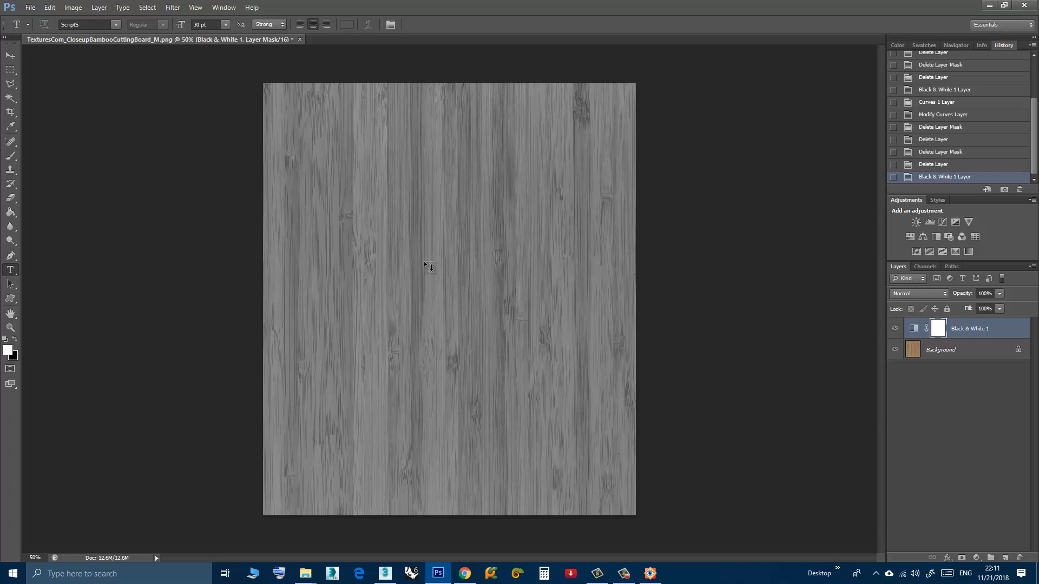
{"action": "key", "text": "ctrl+plus"}
{"action": "key", "text": "ctrl+plus"}
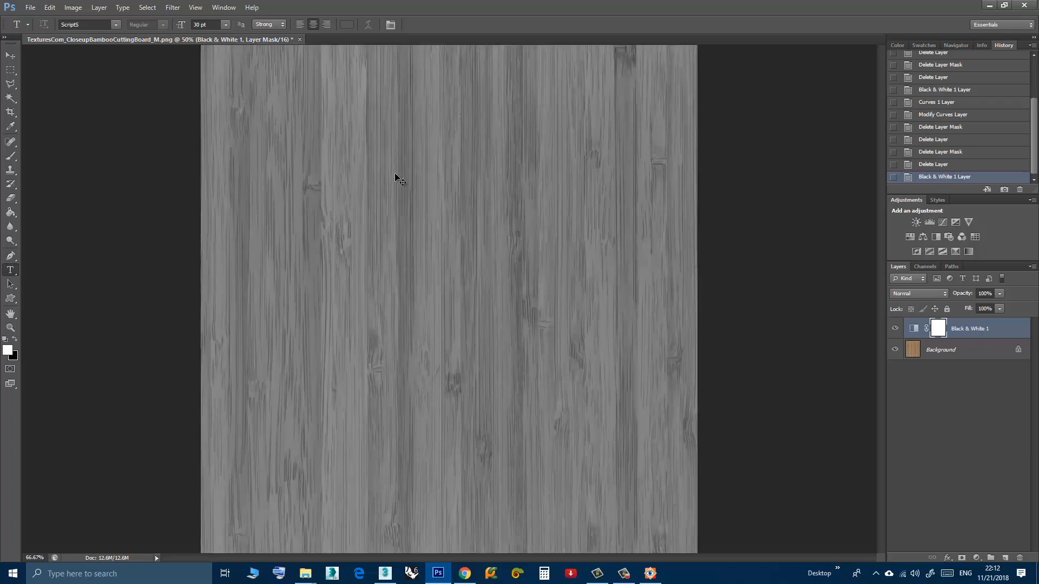
{"action": "key", "text": "ctrl+minus"}
{"action": "key", "text": "ctrl+minus"}
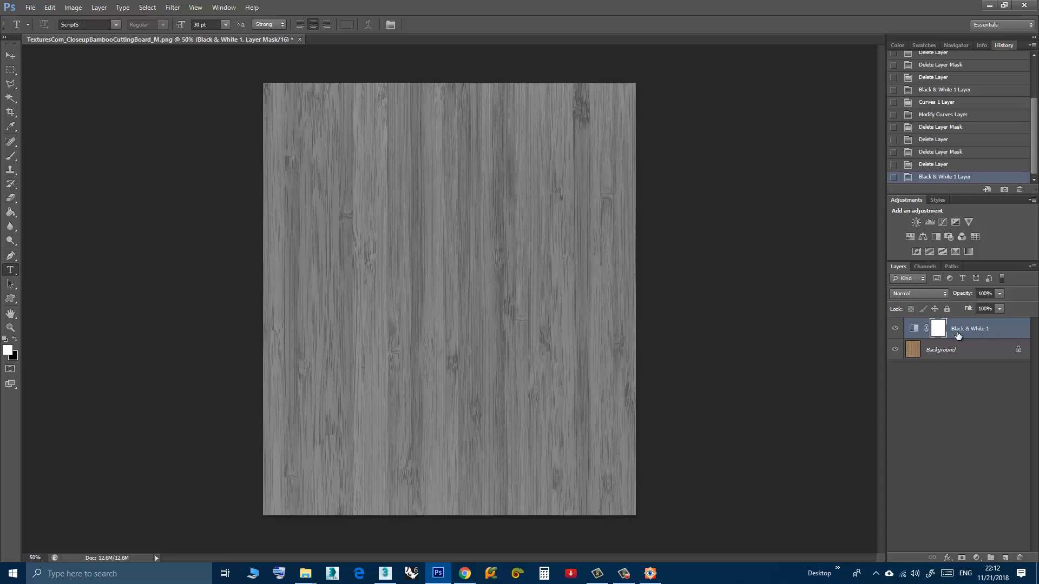
Add a Curves adjustment layer above the Black & White layer and shape a steep S-curve that raises highlights and lowers shadows.
{"action": "left_click", "coordinate": [976, 558]}
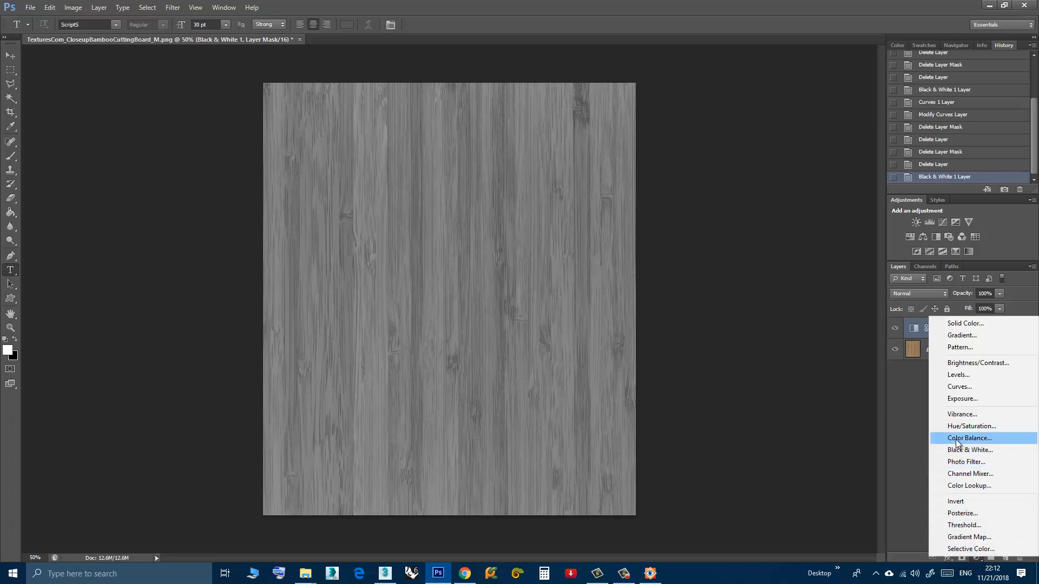
{"action": "left_click", "coordinate": [962, 387]}
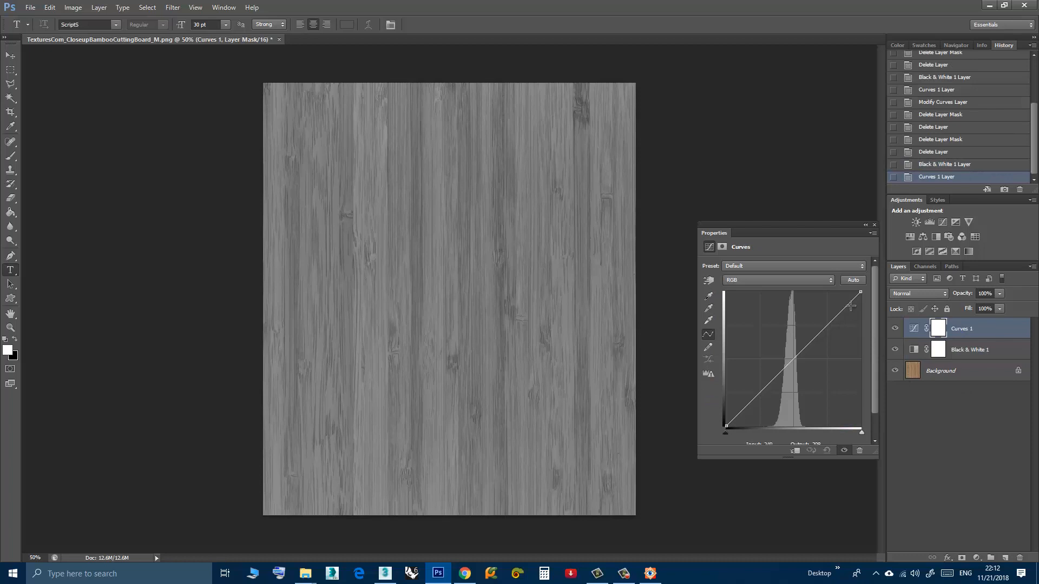
{"action": "left_click_drag", "start_coordinate": [851, 301], "coordinate": [831, 298]}
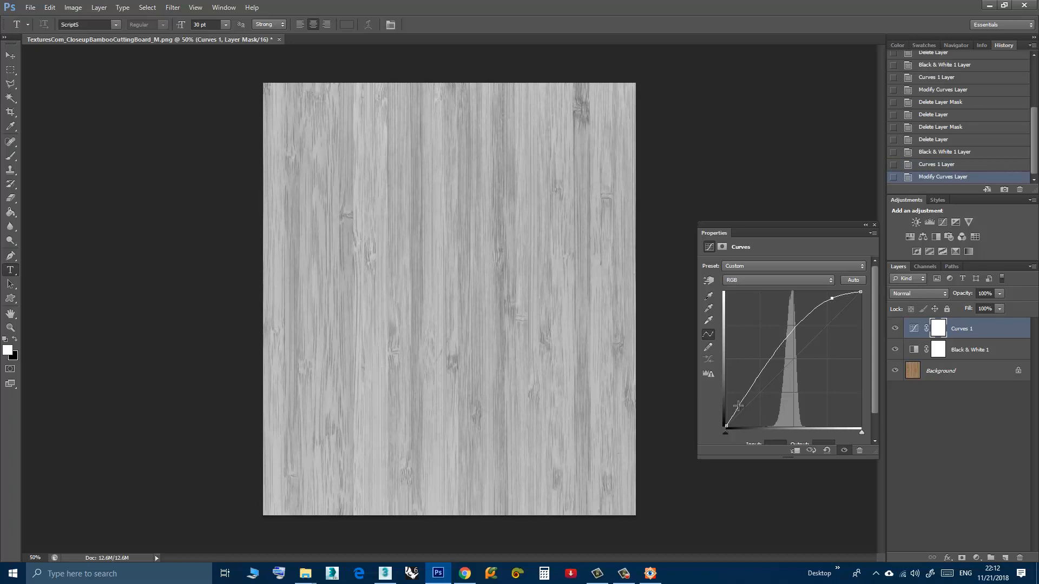
{"action": "left_click_drag", "start_coordinate": [738, 405], "coordinate": [767, 414]}
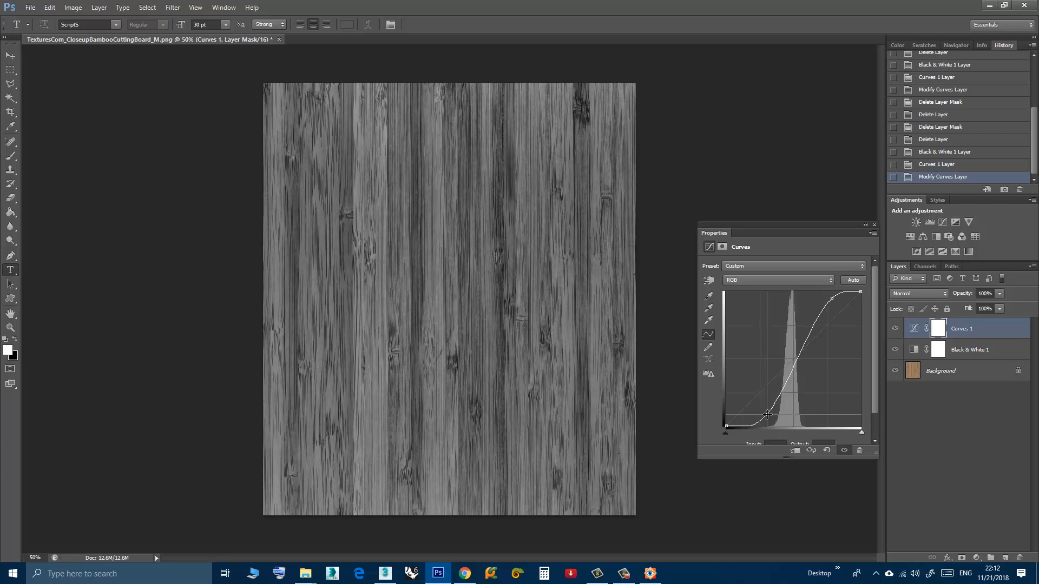
{"action": "left_click", "coordinate": [828, 298]}
{"action": "left_click_drag", "start_coordinate": [828, 298], "coordinate": [824, 299]}
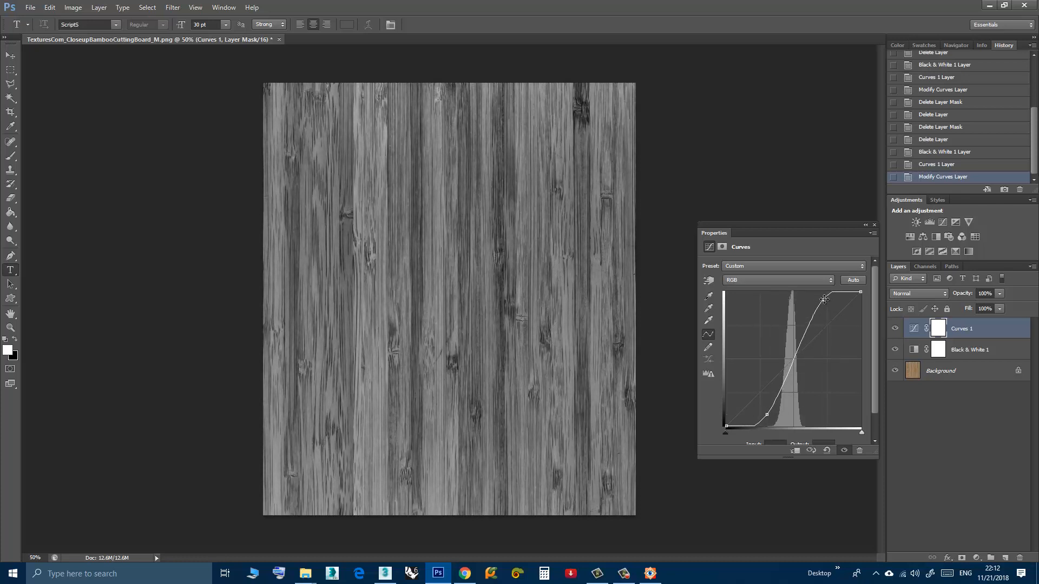
{"action": "left_click", "coordinate": [874, 225]}
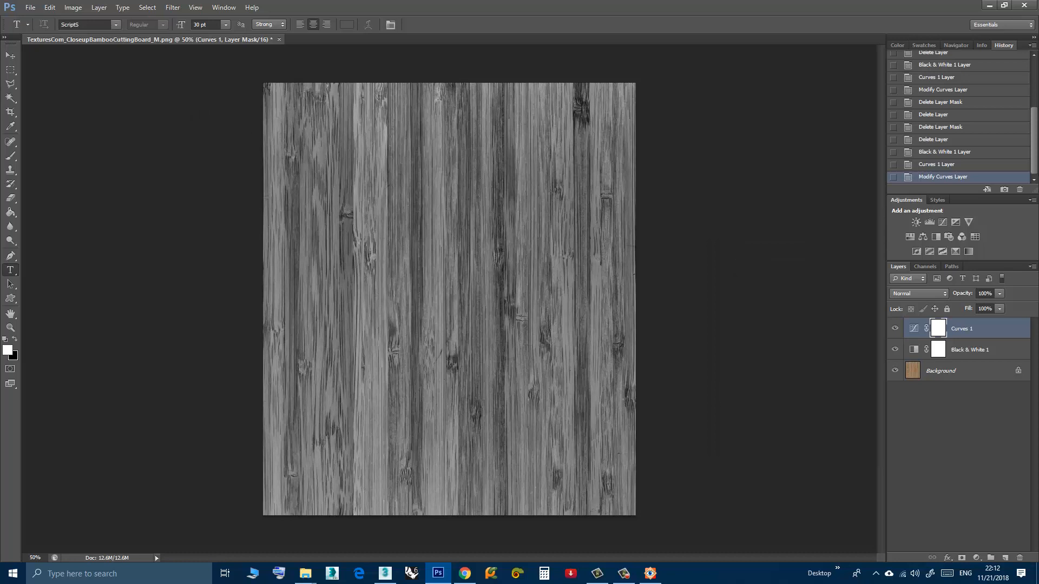
Save the high-contrast texture as a JPEG in the assets folder, replacing TexturesCom_CloseupBambooCuttingBoard_M_bump.jpg.
{"action": "left_click", "coordinate": [30, 7]}
{"action": "left_click", "coordinate": [41, 139]}
{"action": "left_click", "coordinate": [543, 400]}
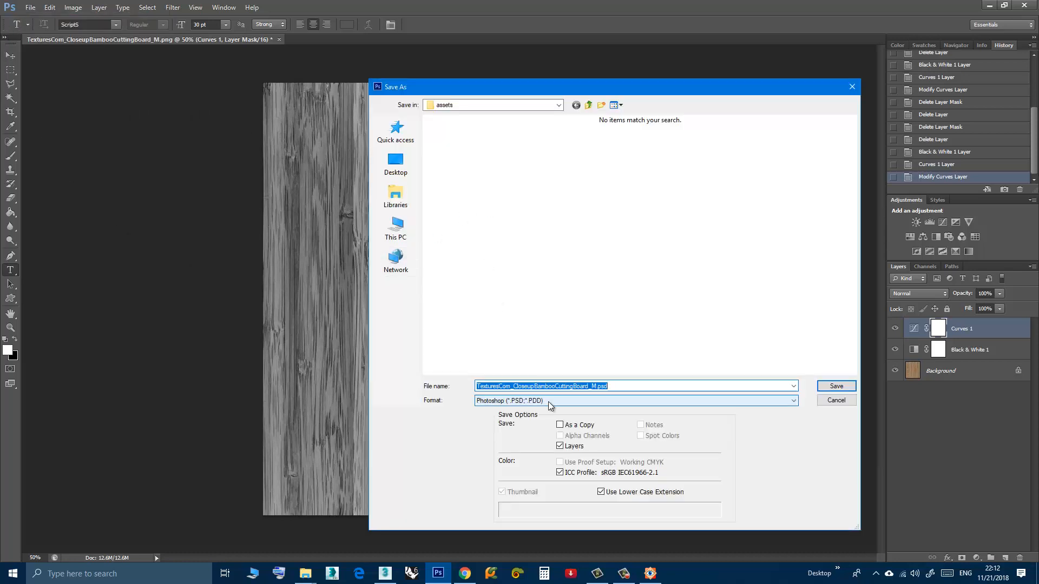
{"action": "left_click", "coordinate": [504, 439]}
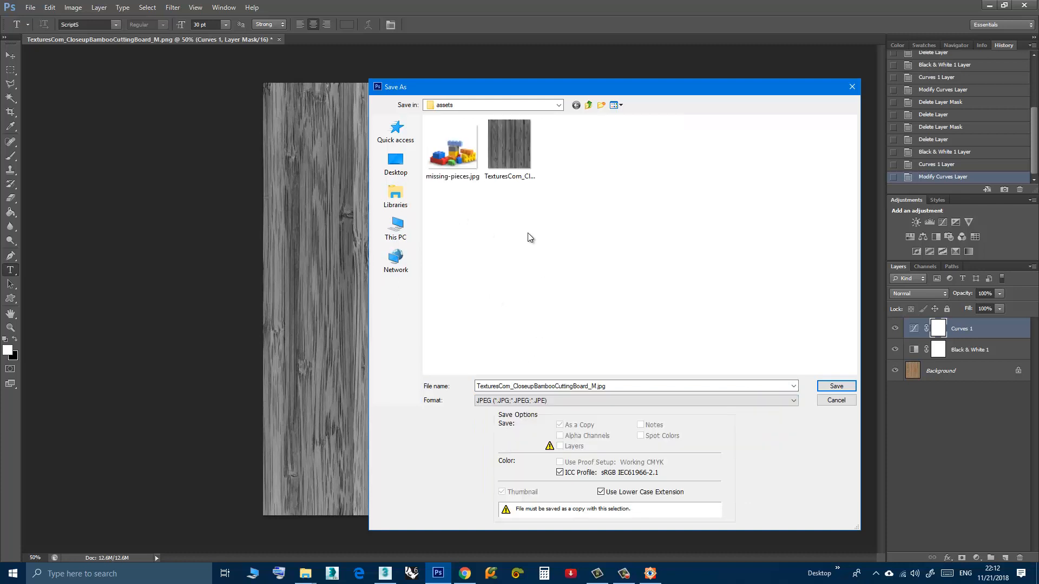
{"action": "left_click", "coordinate": [511, 187]}
{"action": "double_click", "coordinate": [512, 188]}
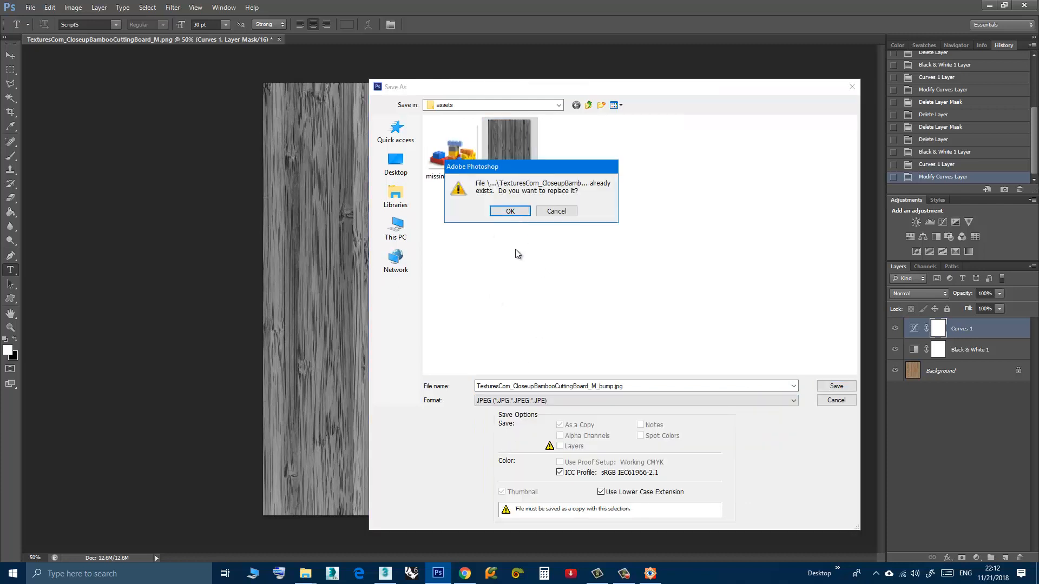
{"action": "left_click", "coordinate": [506, 210]}
{"action": "left_click", "coordinate": [582, 155]}
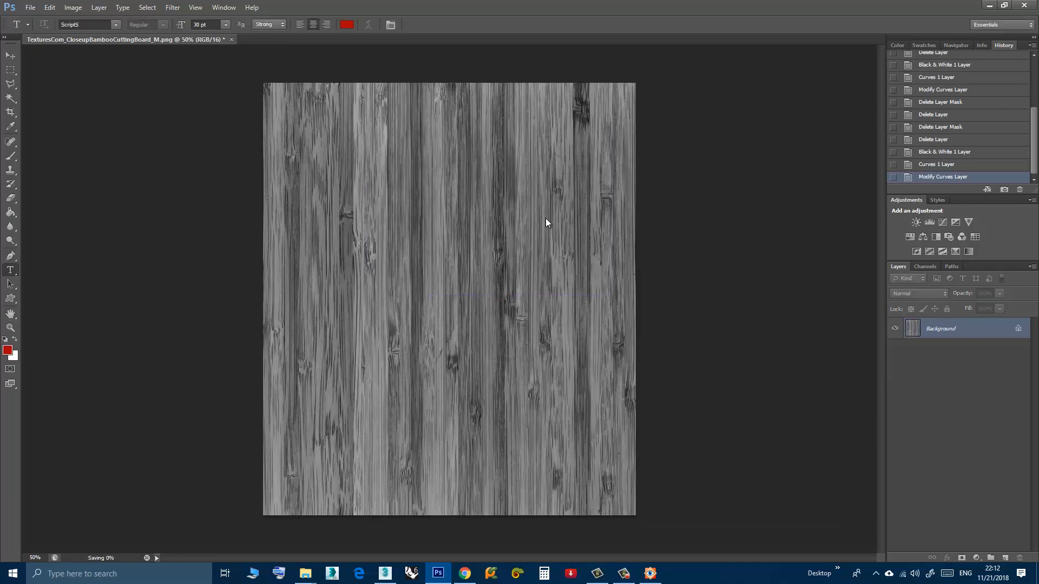
Switch to 3ds Max and set the bitmap of Material #2's bump map to TexturesCom_CloseupBambooCuttingBoard_M_bump.jpg.
{"action": "left_click", "coordinate": [386, 574]}
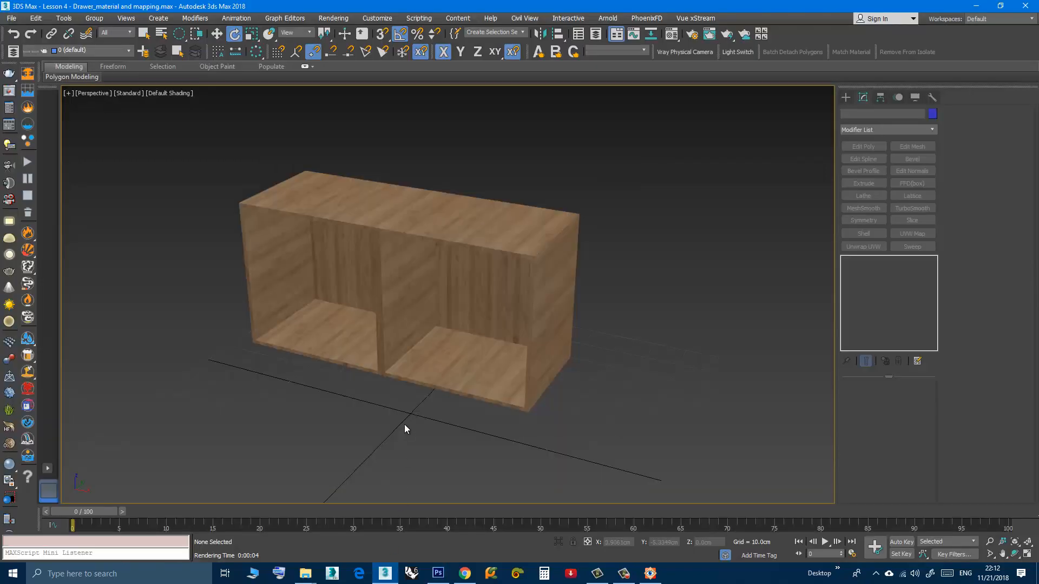
{"action": "key", "text": "m"}
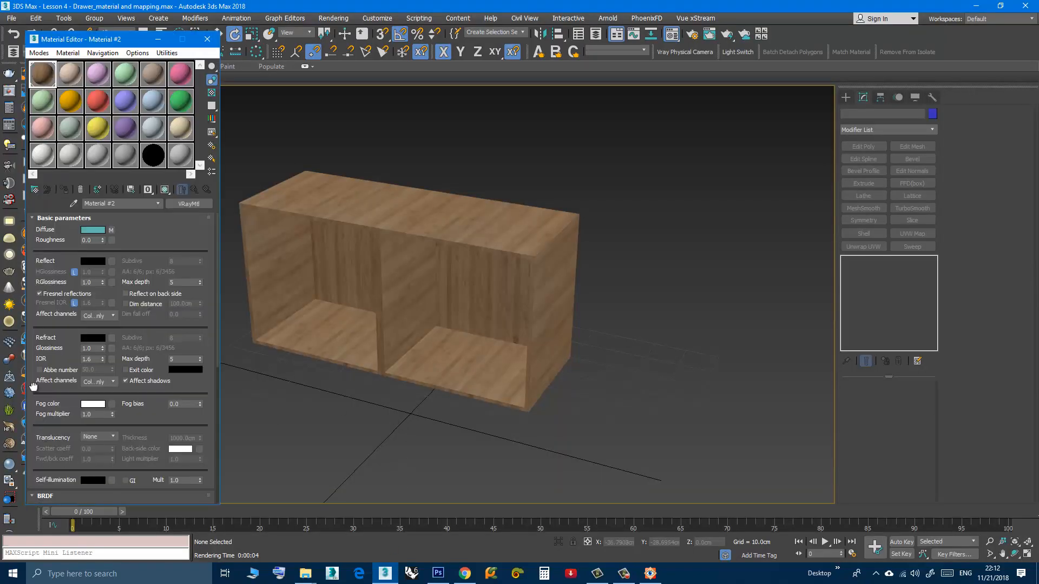
{"action": "scroll", "coordinate": [34, 386], "scroll_direction": "down", "scroll_amount": 5}
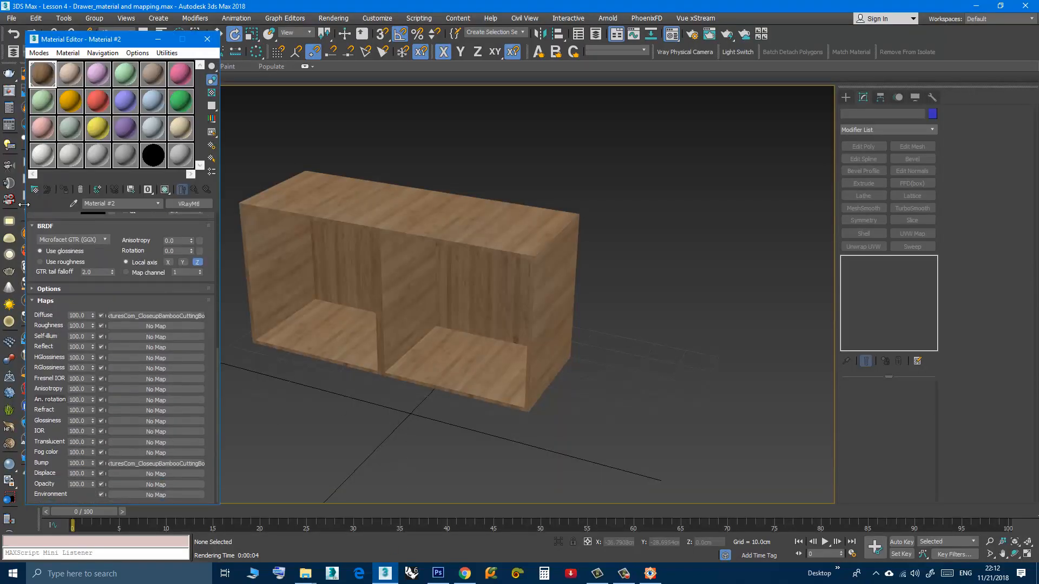
{"action": "left_click", "coordinate": [141, 465]}
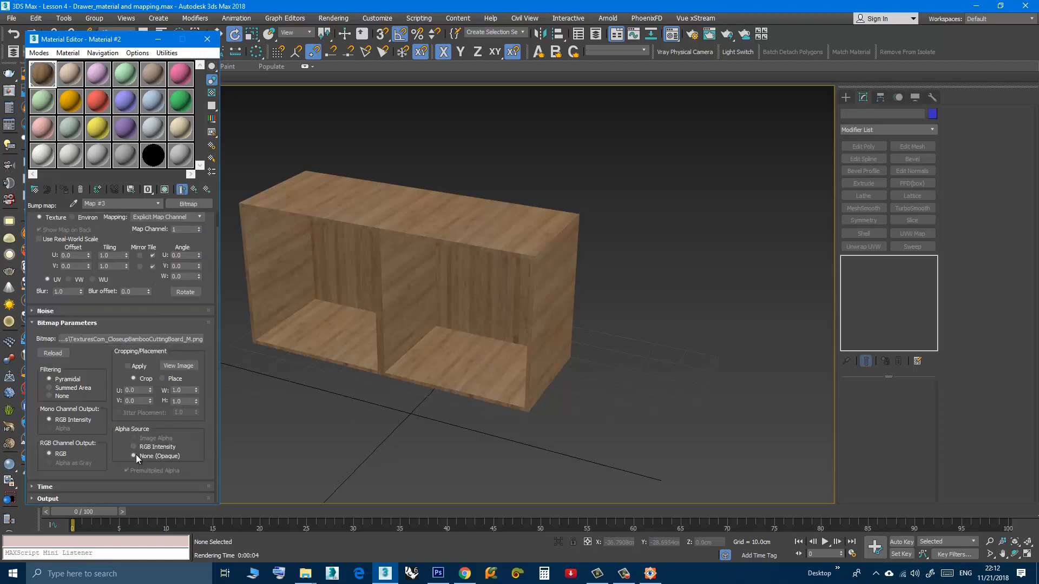
{"action": "left_click", "coordinate": [147, 340]}
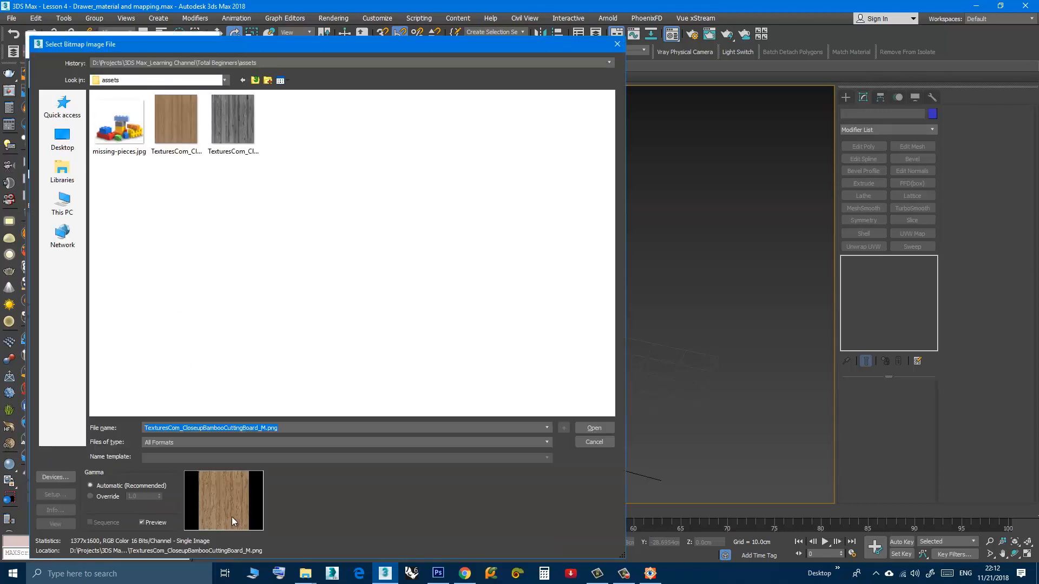
{"action": "left_click", "coordinate": [238, 144]}
{"action": "double_click", "coordinate": [238, 144]}
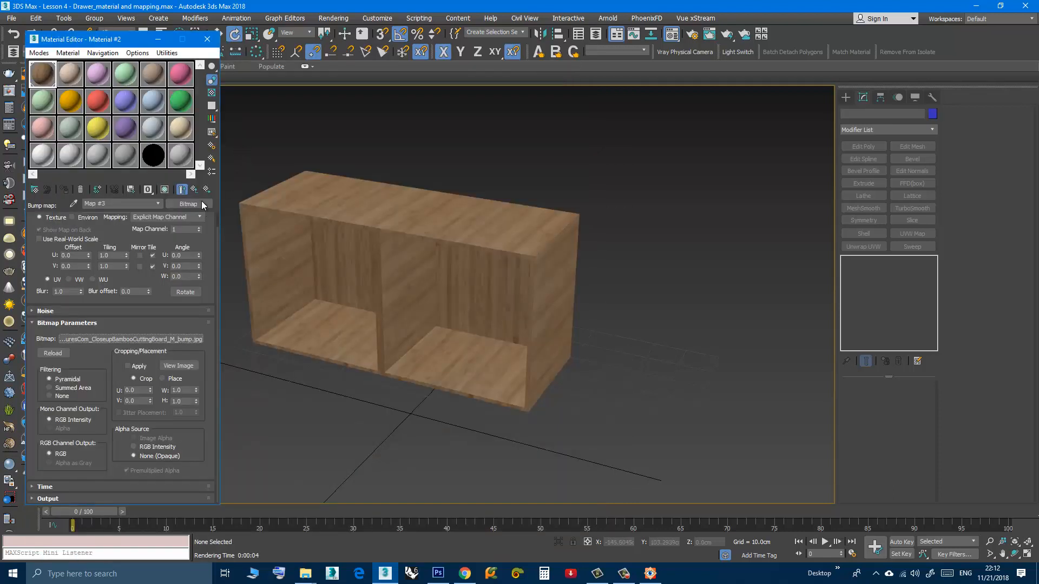
{"action": "left_click", "coordinate": [147, 339]}
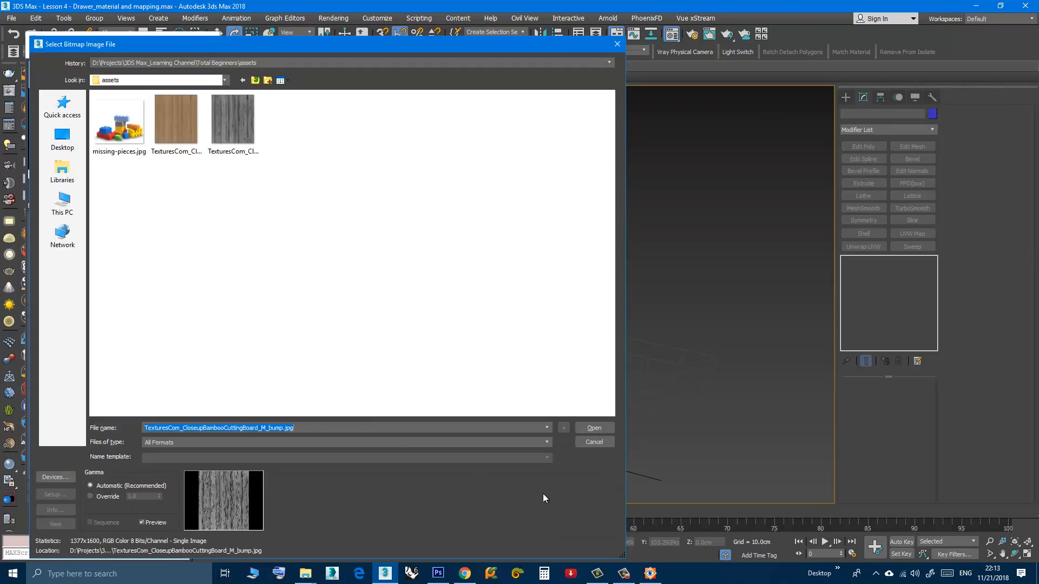
{"action": "left_click", "coordinate": [580, 442]}
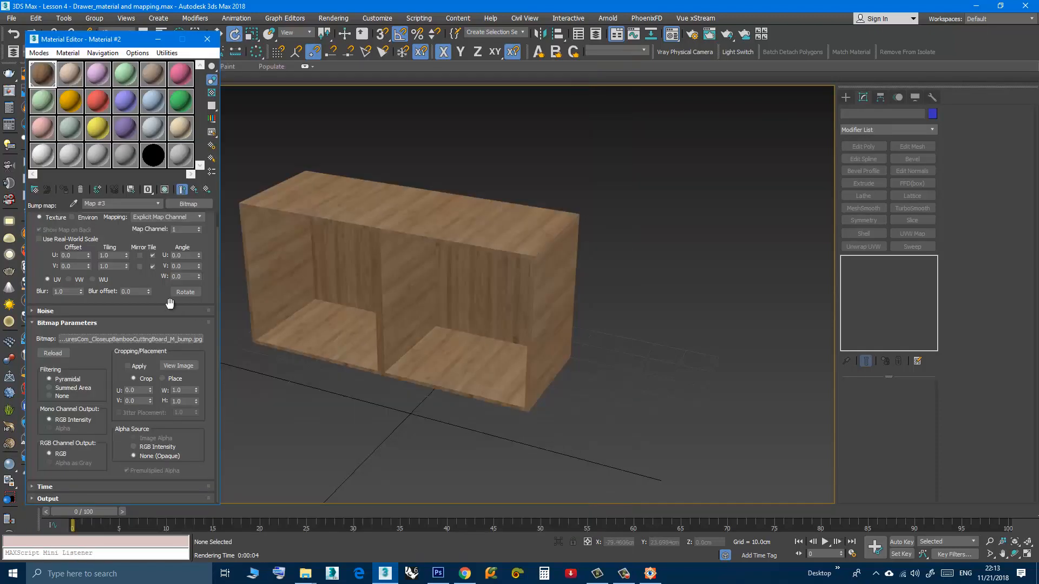
{"action": "left_click", "coordinate": [192, 192]}
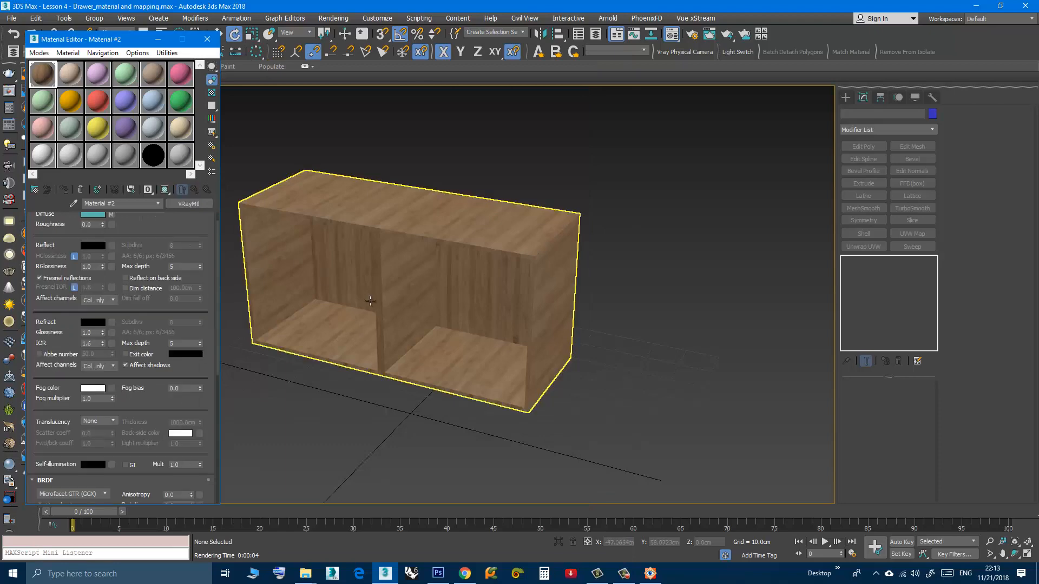
Take a closer view of the cabinet and inspect Material #2 in an enlarged sample preview placed beside the Material Editor.
{"action": "middle_click_drag", "start_coordinate": [372, 302], "coordinate": [389, 317]}
{"action": "scroll", "coordinate": [440, 301], "scroll_direction": "up", "scroll_amount": 5}
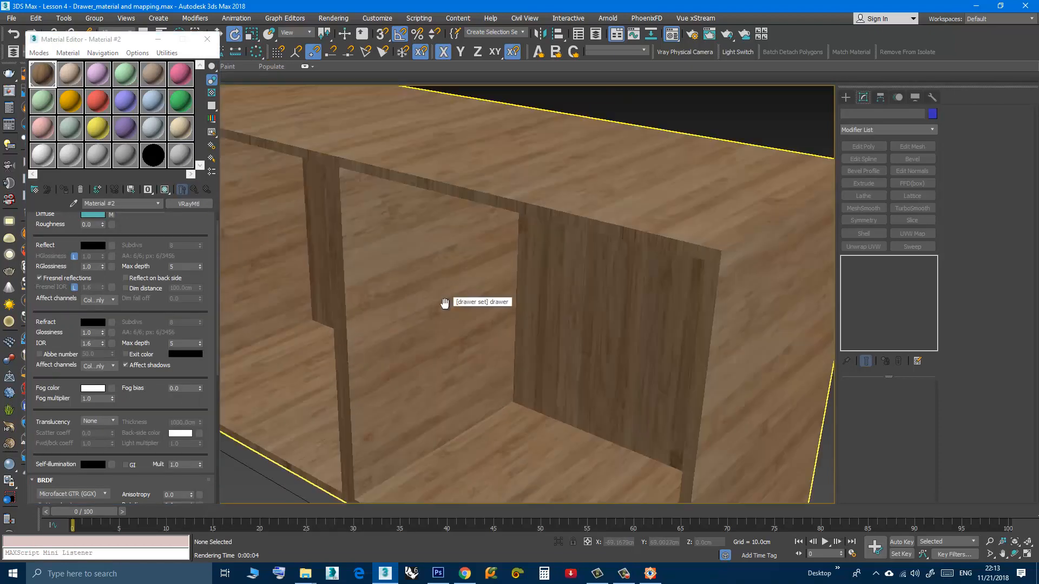
{"action": "scroll", "coordinate": [452, 301], "scroll_direction": "down", "scroll_amount": 1}
{"action": "scroll", "coordinate": [421, 337], "scroll_direction": "down", "scroll_amount": 2}
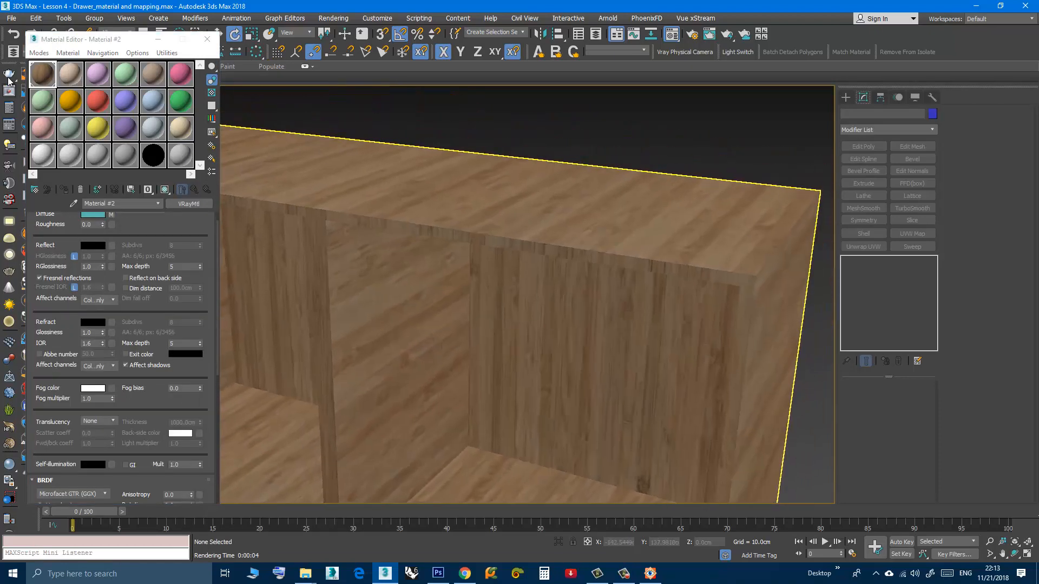
{"action": "double_click", "coordinate": [40, 82]}
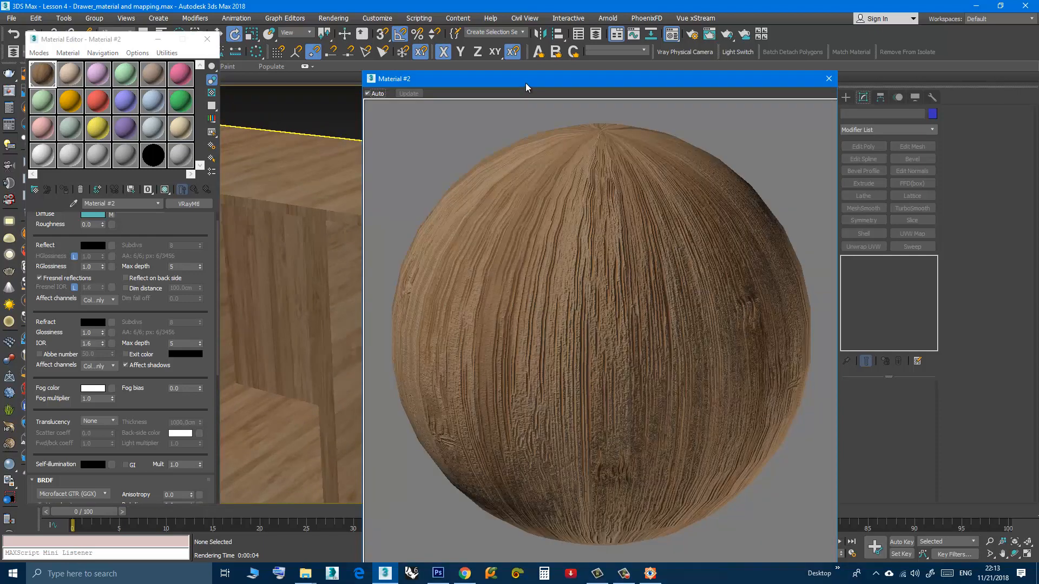
{"action": "left_click_drag", "start_coordinate": [525, 83], "coordinate": [703, 31]}
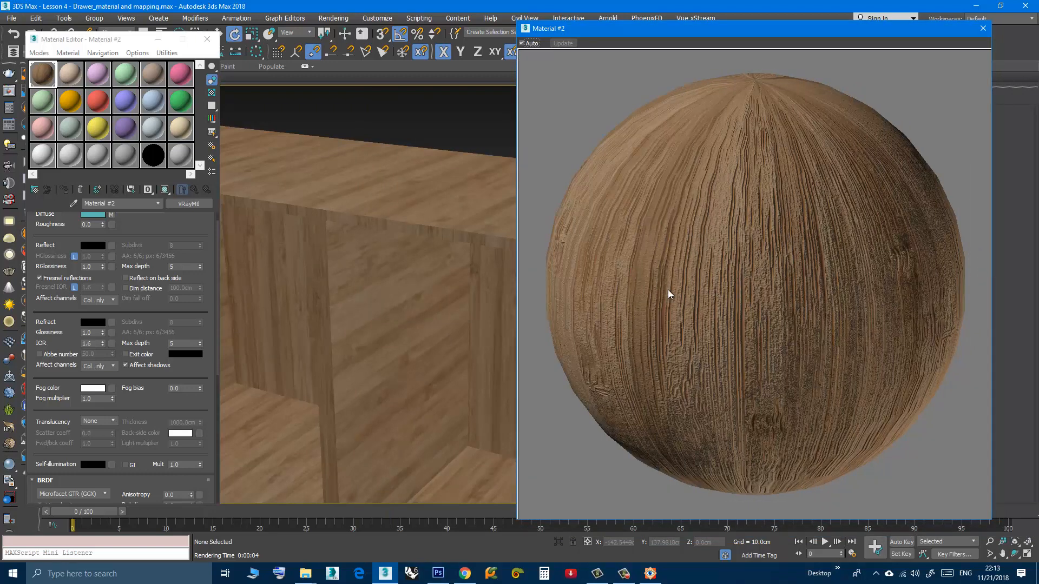
Compare the bump effect by loading TexturesCom_CloseupBambooCuttingBoard_M.png as the bump bitmap and restoring TexturesCom_CloseupBambooCuttingBoard_M_bump.jpg.
{"action": "left_click", "coordinate": [48, 404]}
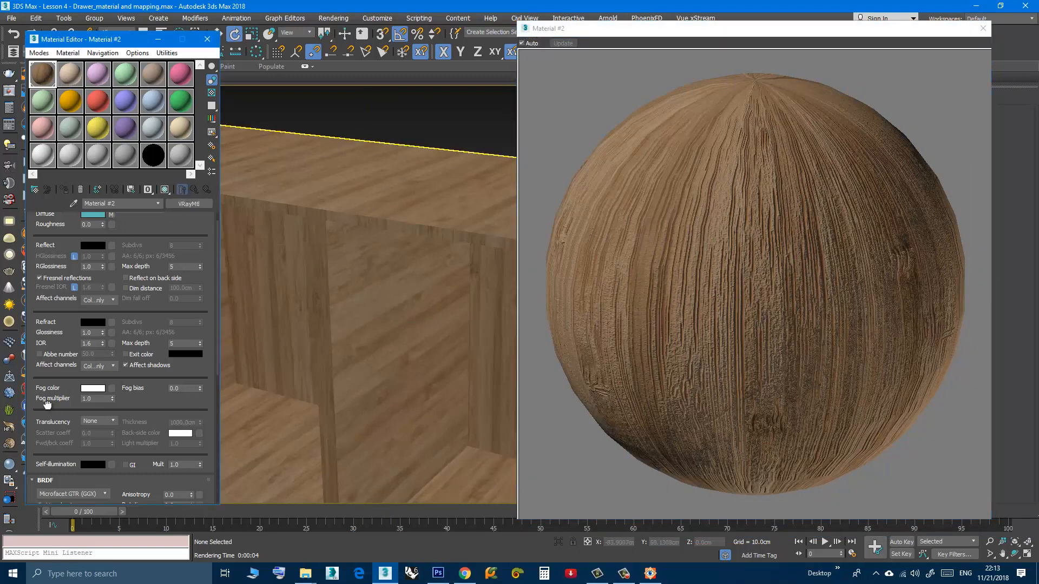
{"action": "scroll", "coordinate": [48, 402], "scroll_direction": "down", "scroll_amount": 5}
{"action": "scroll", "coordinate": [47, 391], "scroll_direction": "down", "scroll_amount": 1}
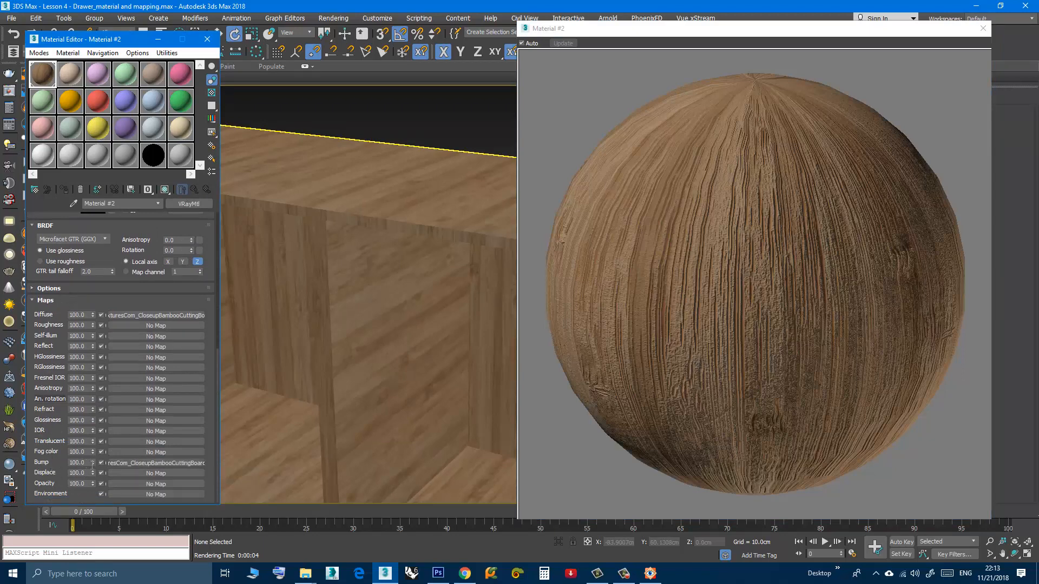
{"action": "left_click", "coordinate": [157, 464]}
{"action": "left_click", "coordinate": [129, 339]}
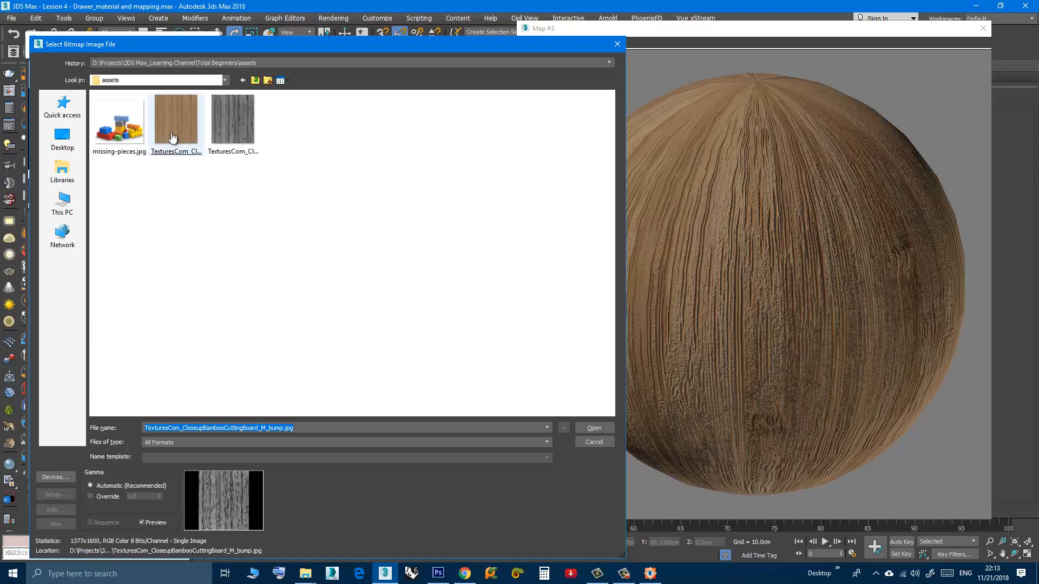
{"action": "double_click", "coordinate": [173, 130]}
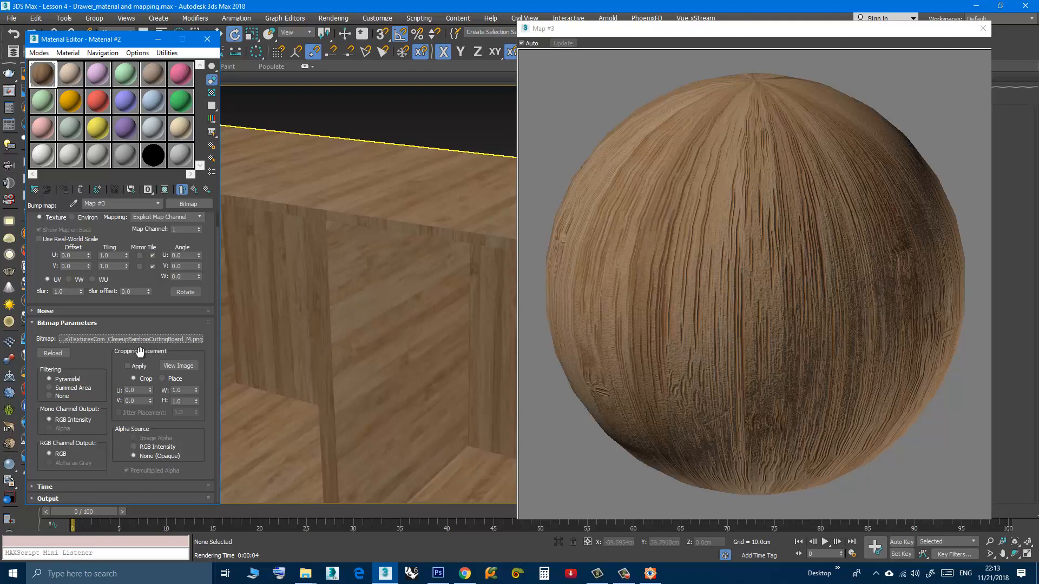
{"action": "left_click", "coordinate": [135, 339]}
{"action": "double_click", "coordinate": [238, 144]}
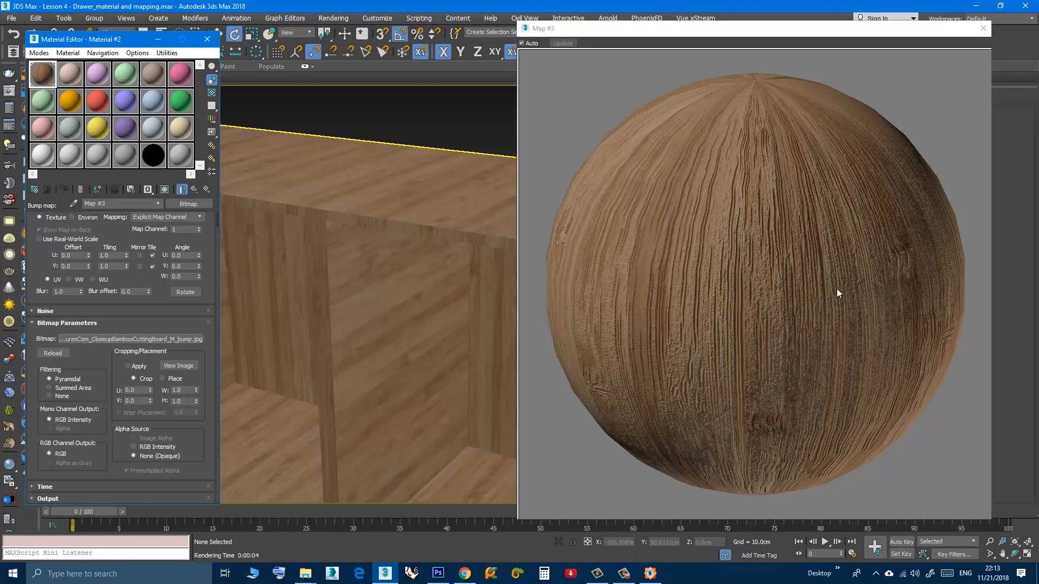
{"action": "left_click", "coordinate": [768, 320]}
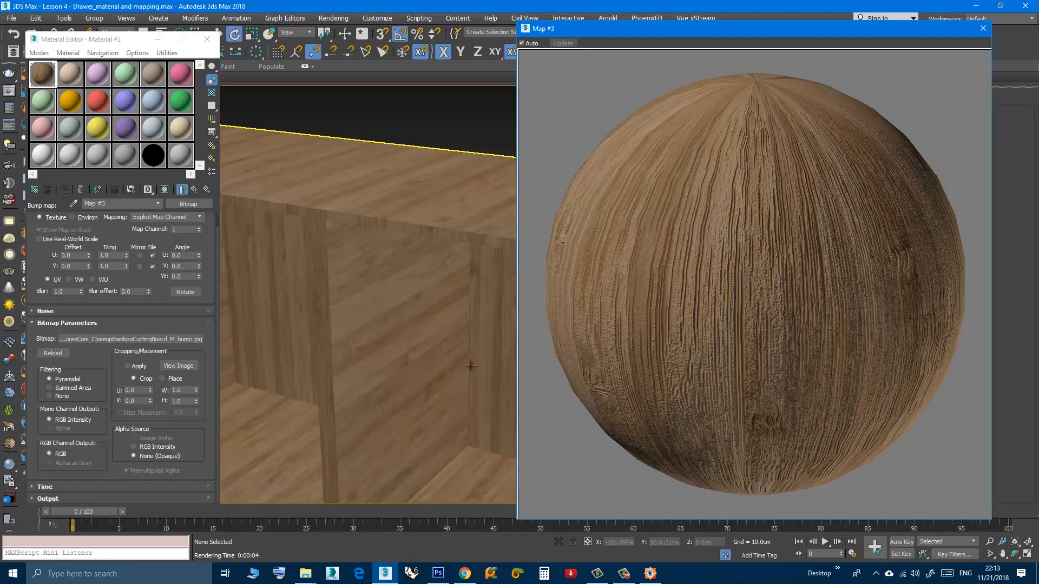
Swap the bump bitmap to TexturesCom_CloseupBambooCuttingBoard_M.png once more, and set it back to TexturesCom_CloseupBambooCuttingBoard_M_bump.jpg.
{"action": "left_click", "coordinate": [141, 341]}
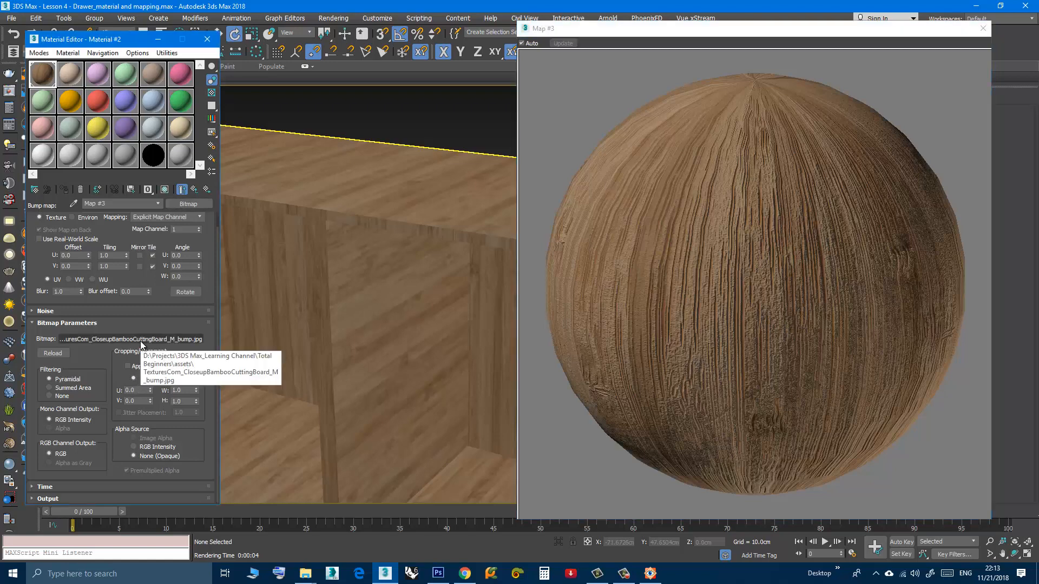
{"action": "left_click", "coordinate": [141, 340]}
{"action": "left_click", "coordinate": [175, 144]}
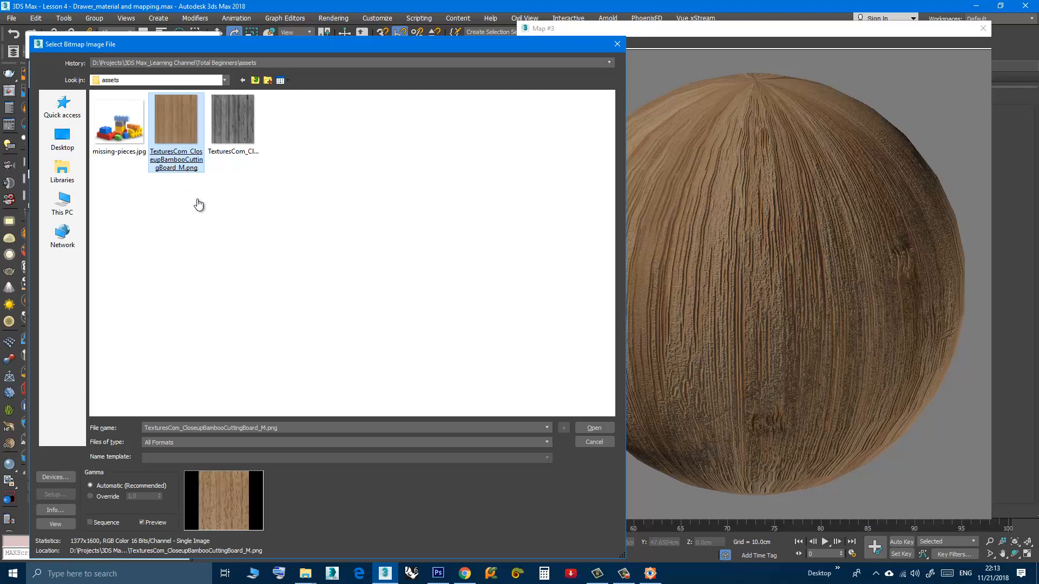
{"action": "double_click", "coordinate": [182, 165]}
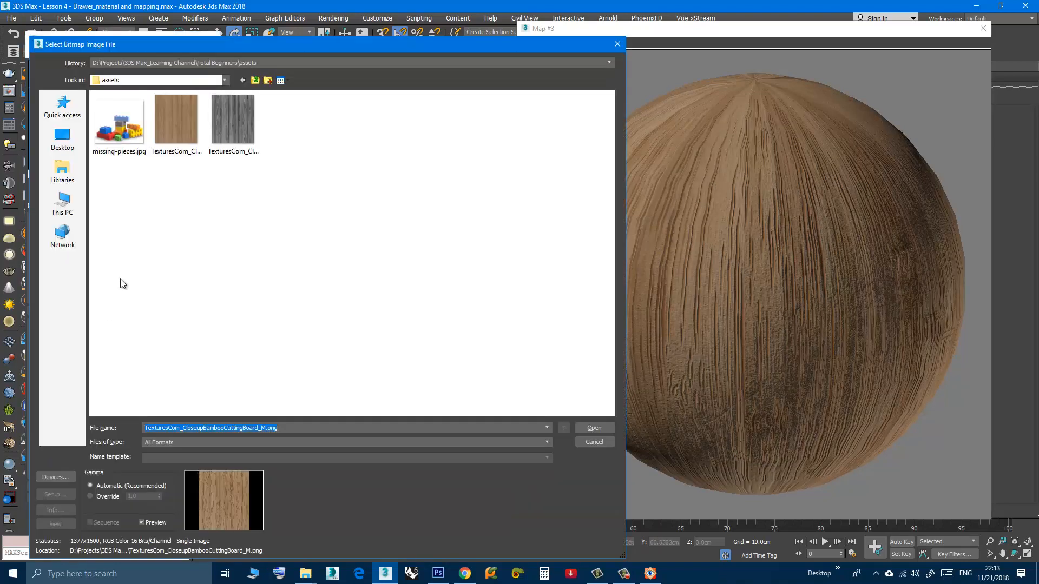
{"action": "left_click", "coordinate": [130, 339]}
{"action": "double_click", "coordinate": [248, 147]}
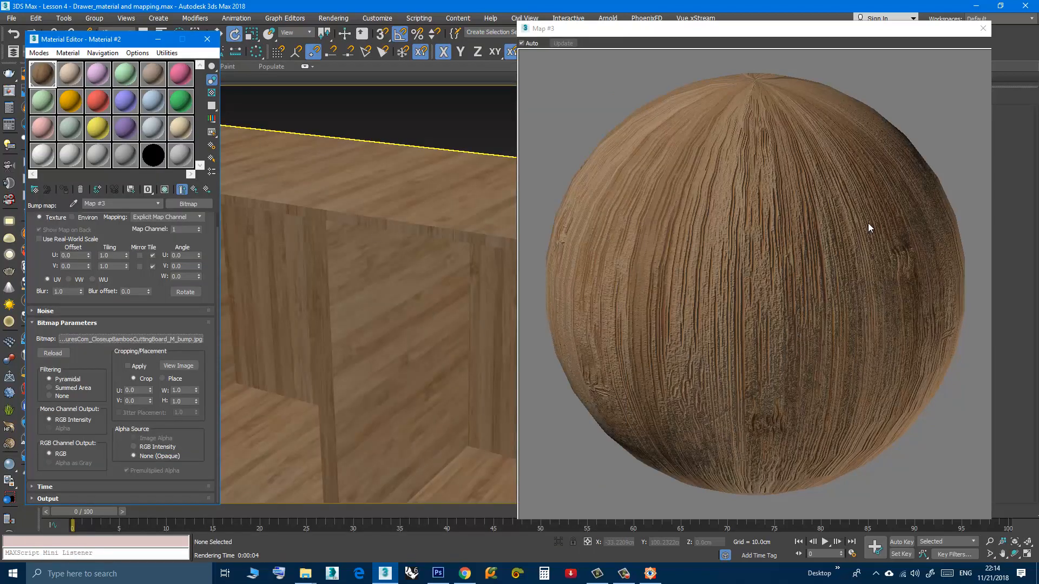
Close the sample preview and the Material Editor, and select the cabinet to review its UVW Map mapping type.
{"action": "left_click", "coordinate": [982, 28]}
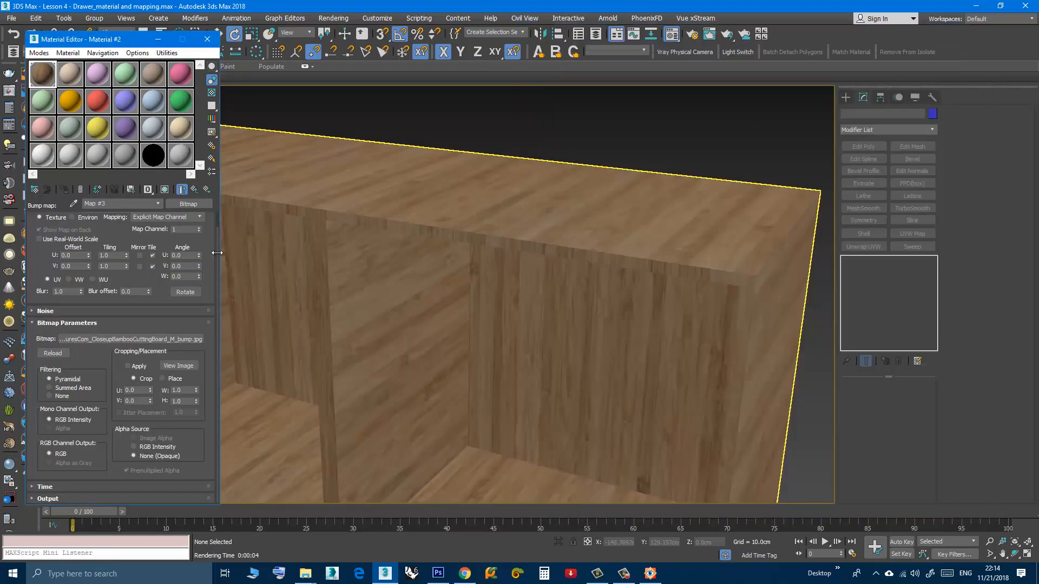
{"action": "left_click", "coordinate": [207, 39]}
{"action": "scroll", "coordinate": [362, 289], "scroll_direction": "down", "scroll_amount": 5}
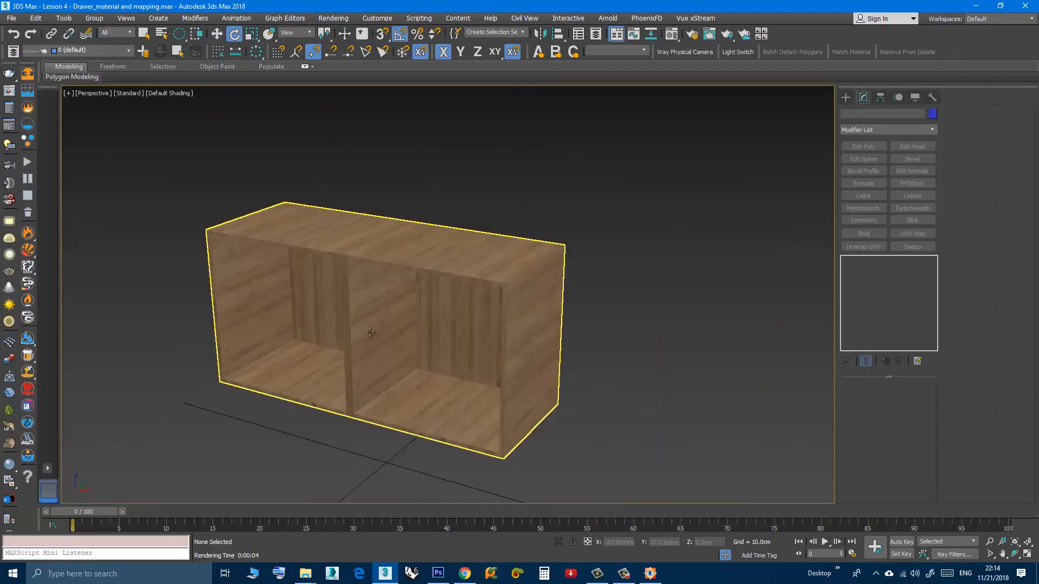
{"action": "middle_click_drag", "start_coordinate": [359, 316], "coordinate": [328, 289]}
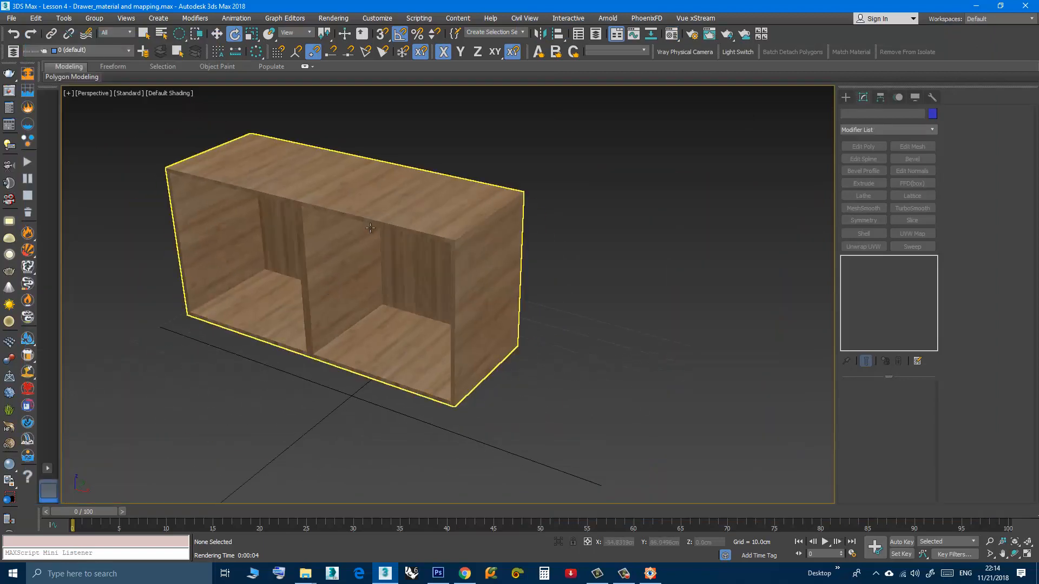
{"action": "left_click", "coordinate": [369, 206]}
{"action": "key", "text": "q"}
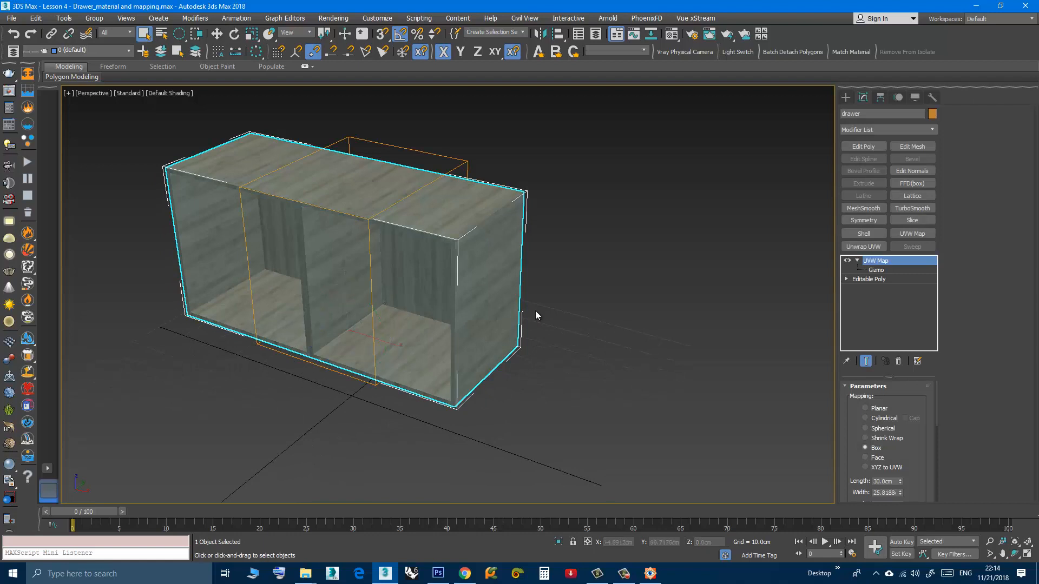
{"action": "left_click", "coordinate": [863, 448]}
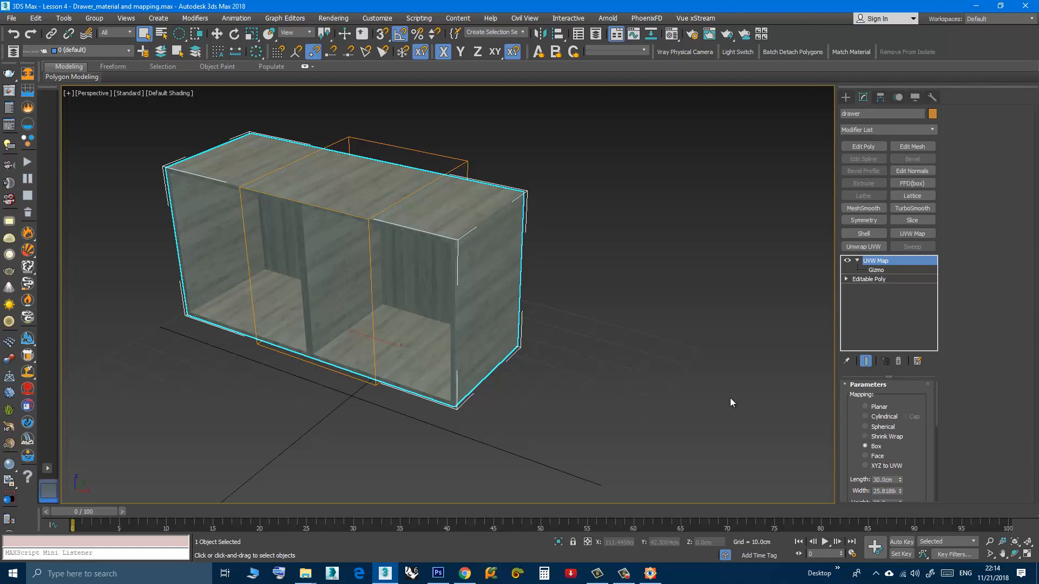
Create a standalone cylinder beside the cabinet, about 8.6 cm in radius and 52 cm high.
{"action": "middle_click_drag", "start_coordinate": [455, 356], "coordinate": [398, 345]}
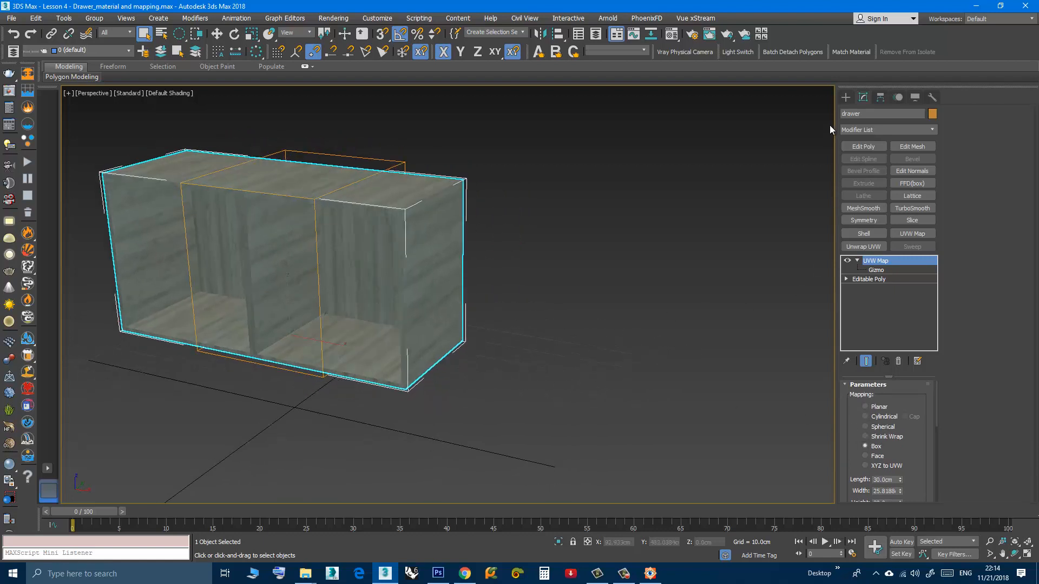
{"action": "left_click", "coordinate": [845, 97]}
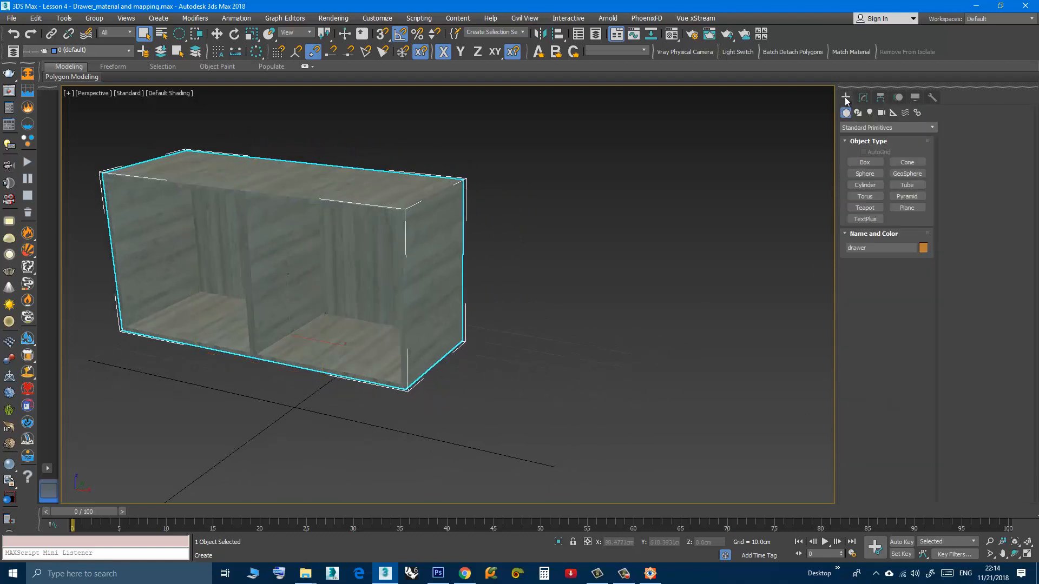
{"action": "left_click", "coordinate": [865, 185]}
{"action": "left_click_drag", "start_coordinate": [619, 388], "coordinate": [621, 404]}
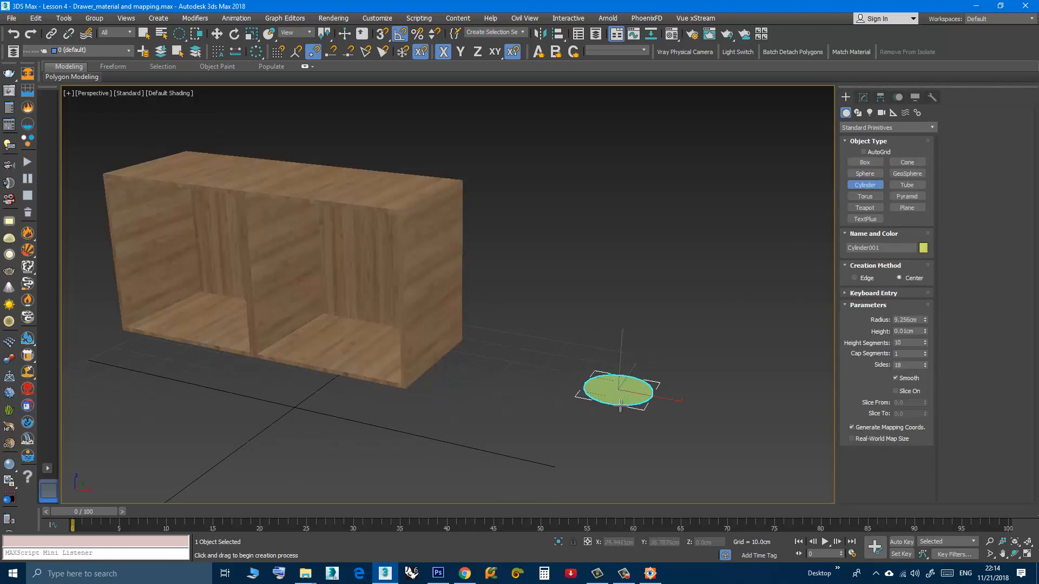
{"action": "left_click", "coordinate": [628, 201]}
{"action": "right_click", "coordinate": [628, 201]}
{"action": "middle_click_drag", "start_coordinate": [577, 303], "coordinate": [474, 306]}
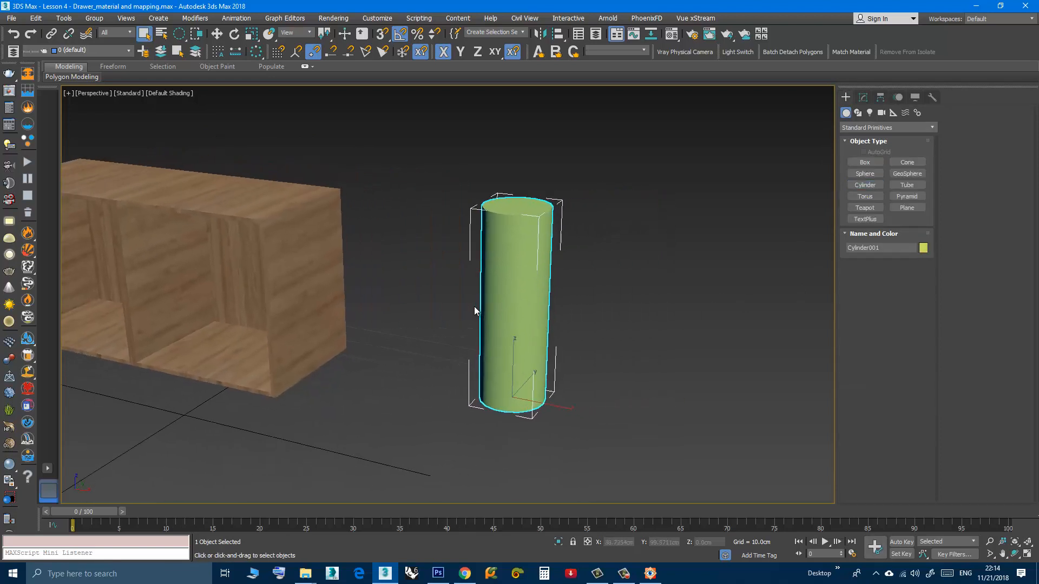
Assign the wood material Material #2 to the new cylinder and check the texture on it up close.
{"action": "scroll", "coordinate": [474, 307], "scroll_direction": "down", "scroll_amount": 4}
{"action": "scroll", "coordinate": [476, 308], "scroll_direction": "up", "scroll_amount": 2}
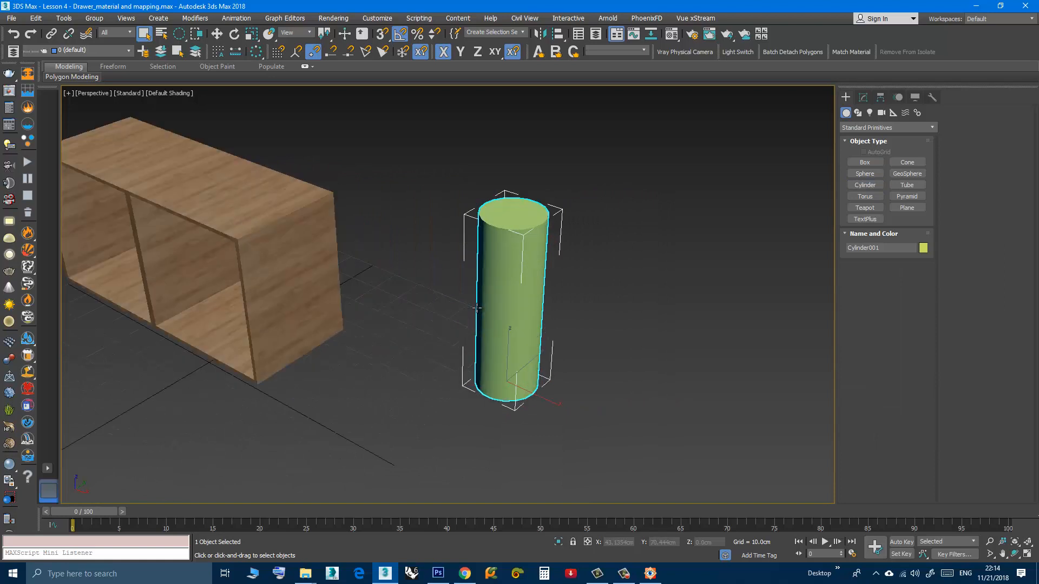
{"action": "scroll", "coordinate": [472, 320], "scroll_direction": "down", "scroll_amount": 2}
{"action": "key", "text": "m"}
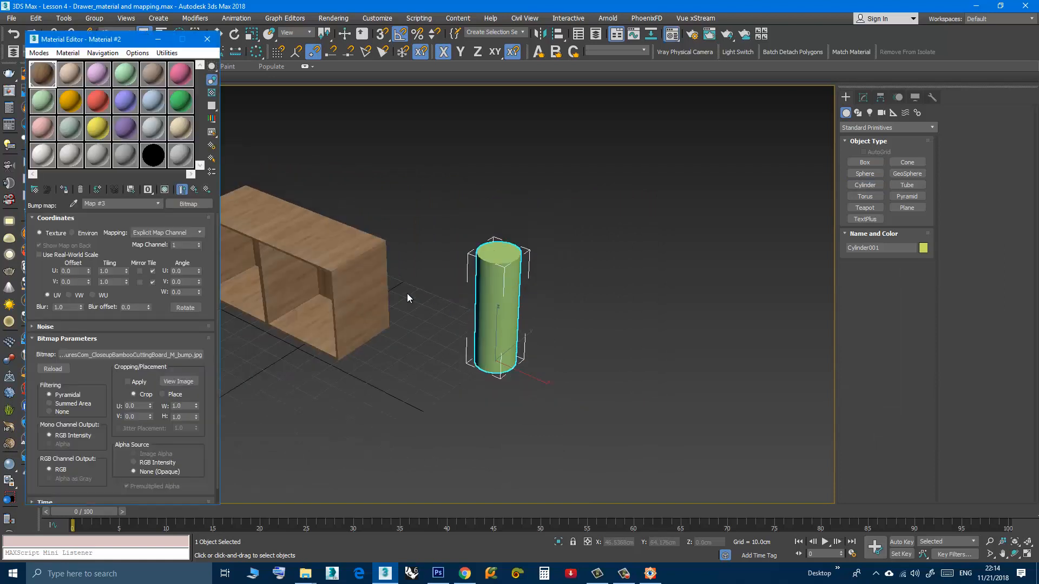
{"action": "left_click", "coordinate": [193, 189]}
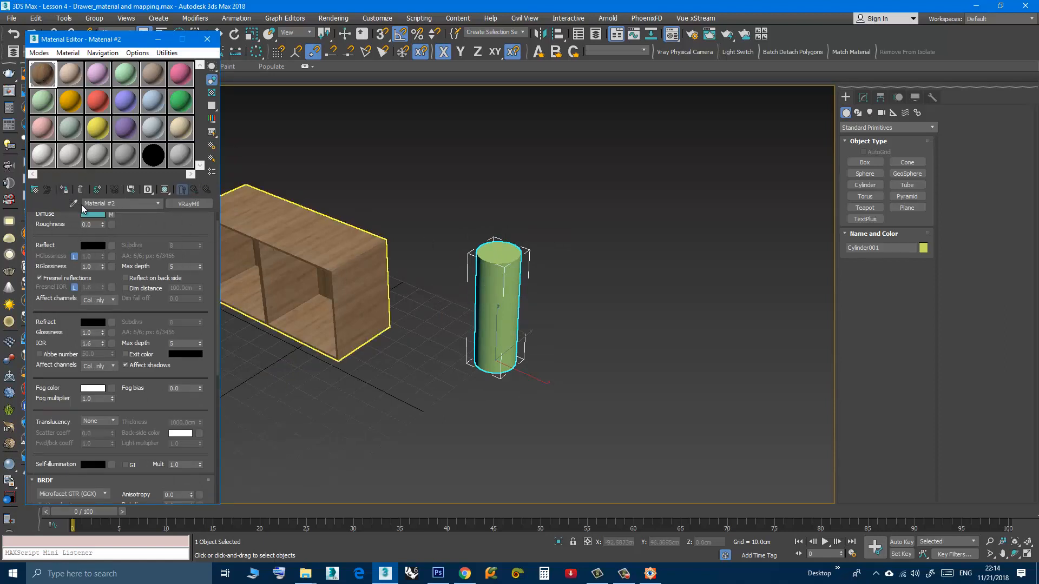
{"action": "left_click", "coordinate": [63, 189]}
{"action": "scroll", "coordinate": [481, 357], "scroll_direction": "up", "scroll_amount": 6}
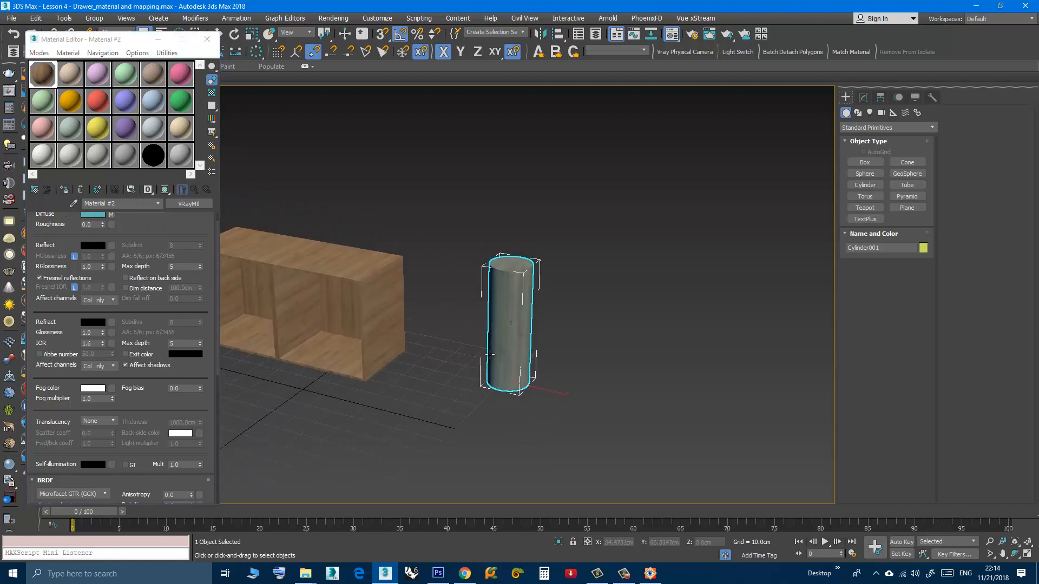
{"action": "middle_click_drag", "start_coordinate": [514, 356], "coordinate": [503, 371], "text": "alt"}
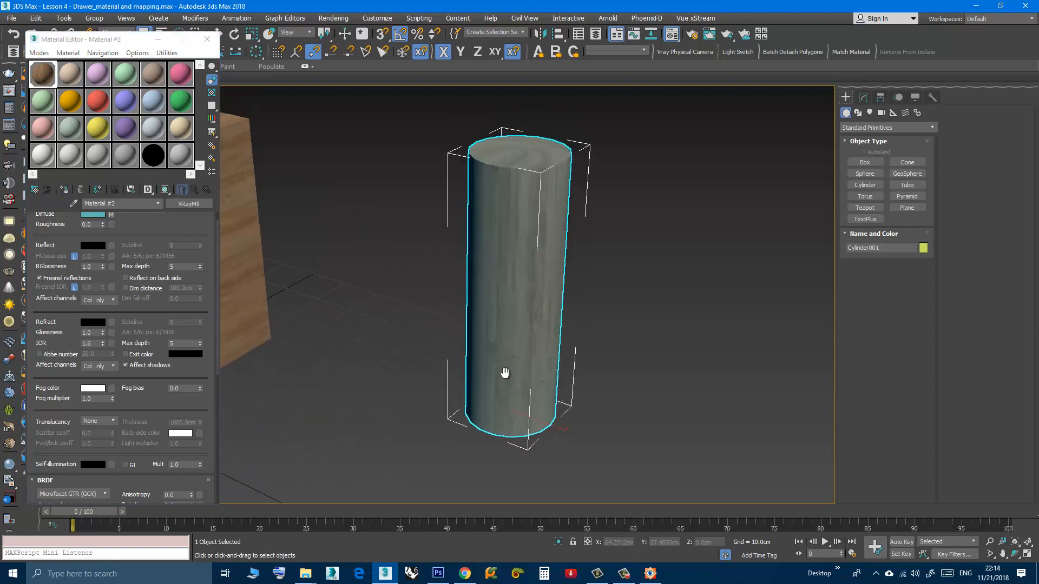
{"action": "left_click", "coordinate": [420, 348]}
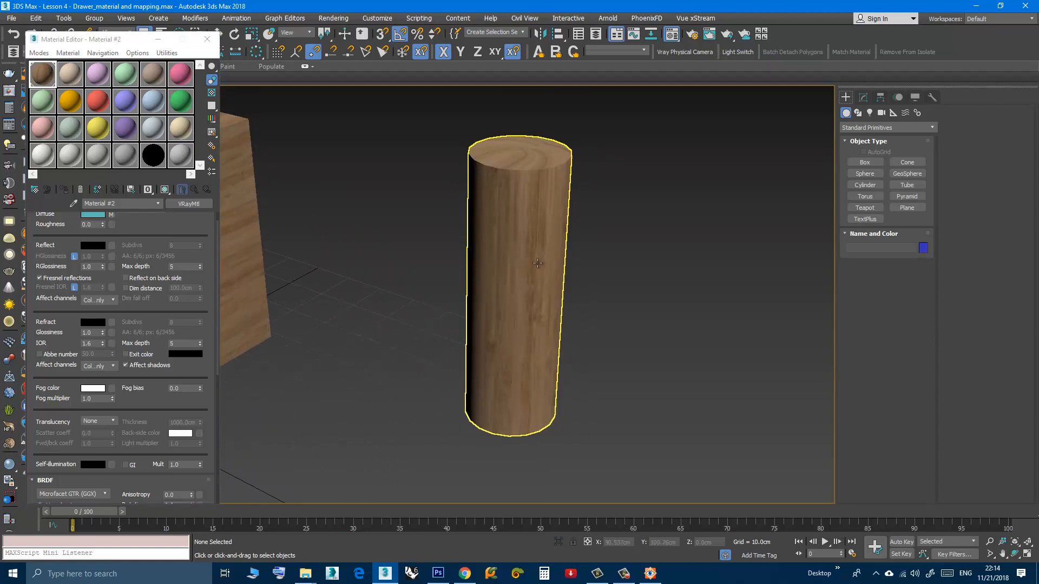
Compare the cylinder's modifier stack with the cabinet's UVW Map modifier and its mapping options.
{"action": "left_click", "coordinate": [867, 100]}
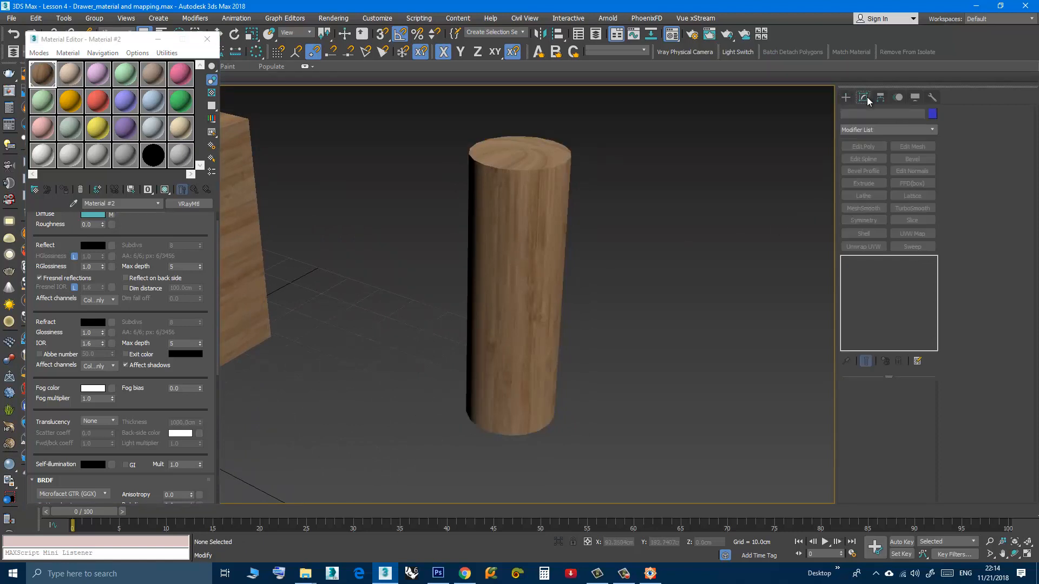
{"action": "left_click", "coordinate": [525, 255]}
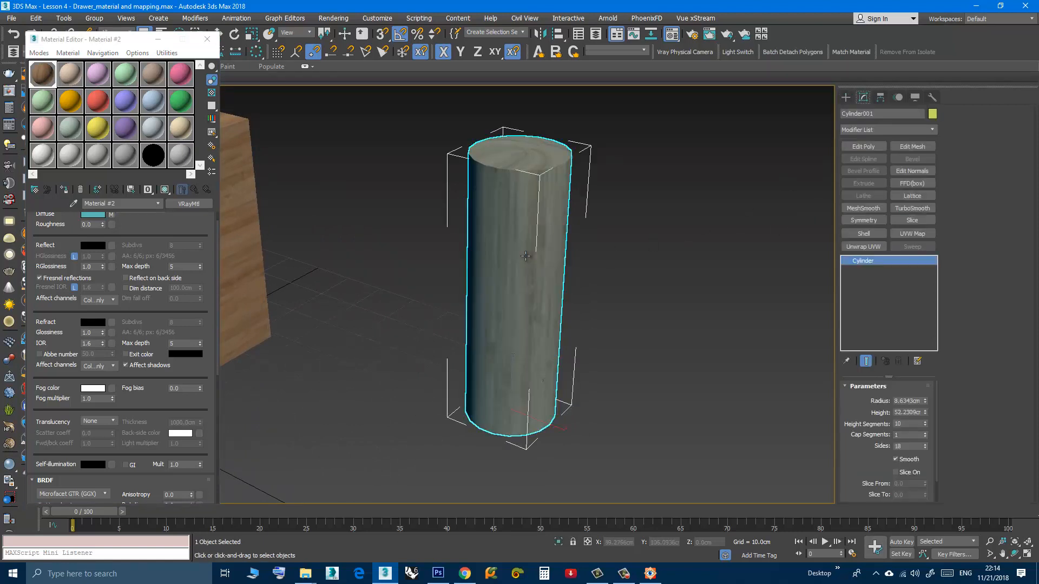
{"action": "middle_click_drag", "start_coordinate": [401, 310], "coordinate": [541, 325]}
{"action": "scroll", "coordinate": [578, 315], "scroll_direction": "down", "scroll_amount": 3}
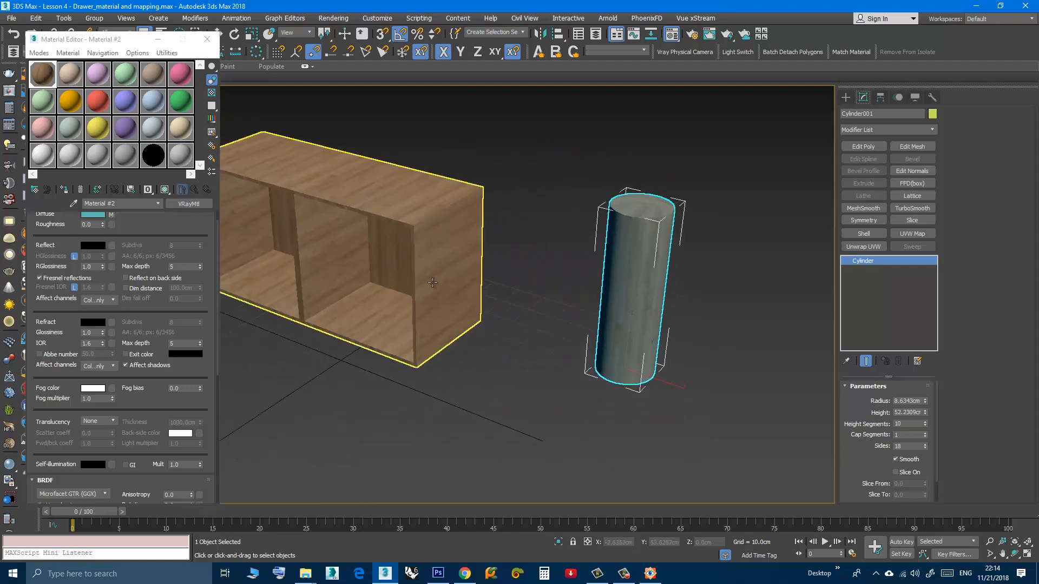
{"action": "left_click", "coordinate": [437, 234]}
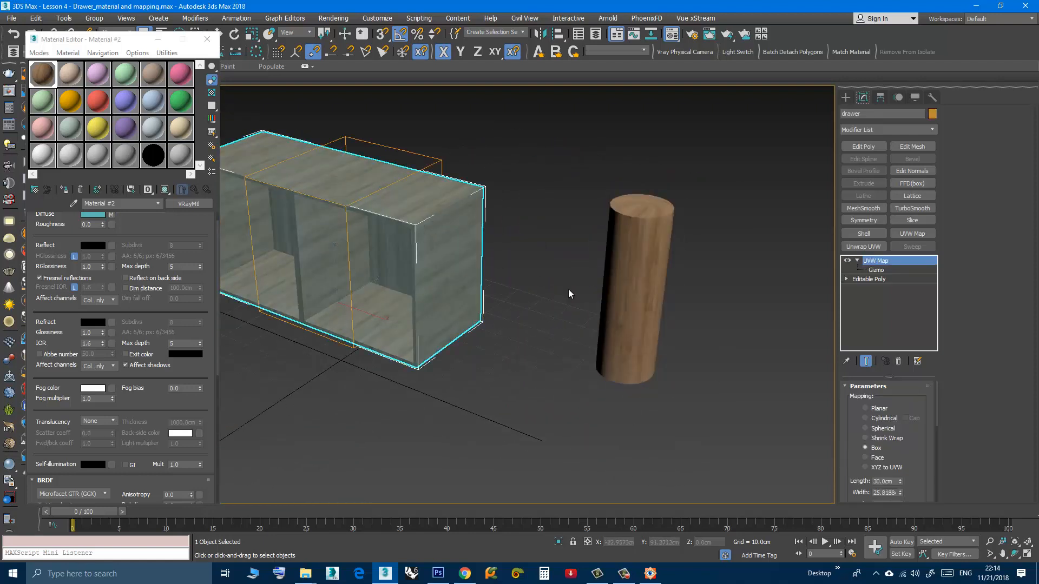
{"action": "left_click_drag", "start_coordinate": [858, 442], "coordinate": [859, 441]}
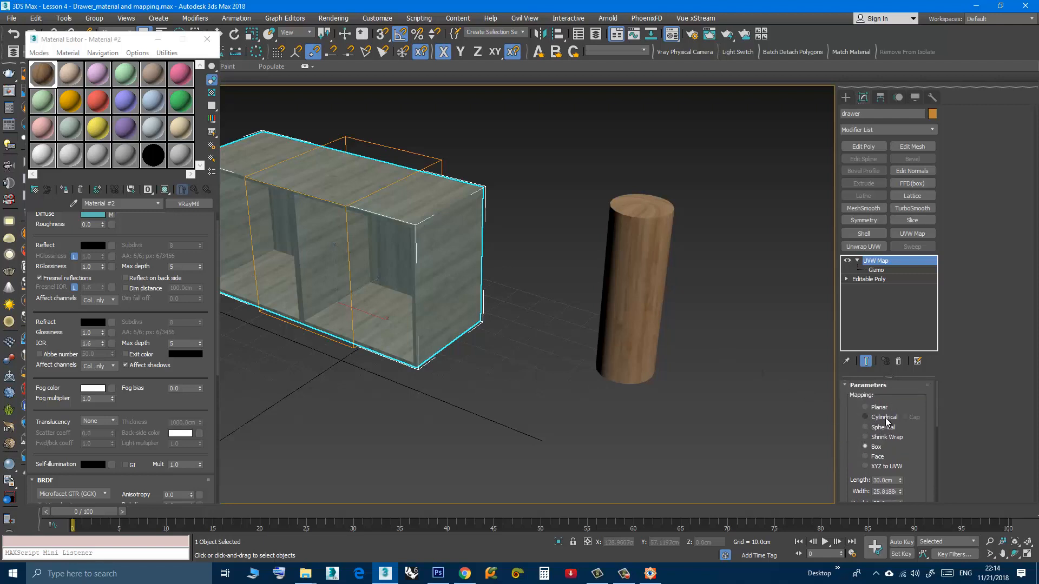
Add a UVW Map modifier to the cylinder and examine the Planar mapping on its top cap and side.
{"action": "left_click", "coordinate": [640, 280]}
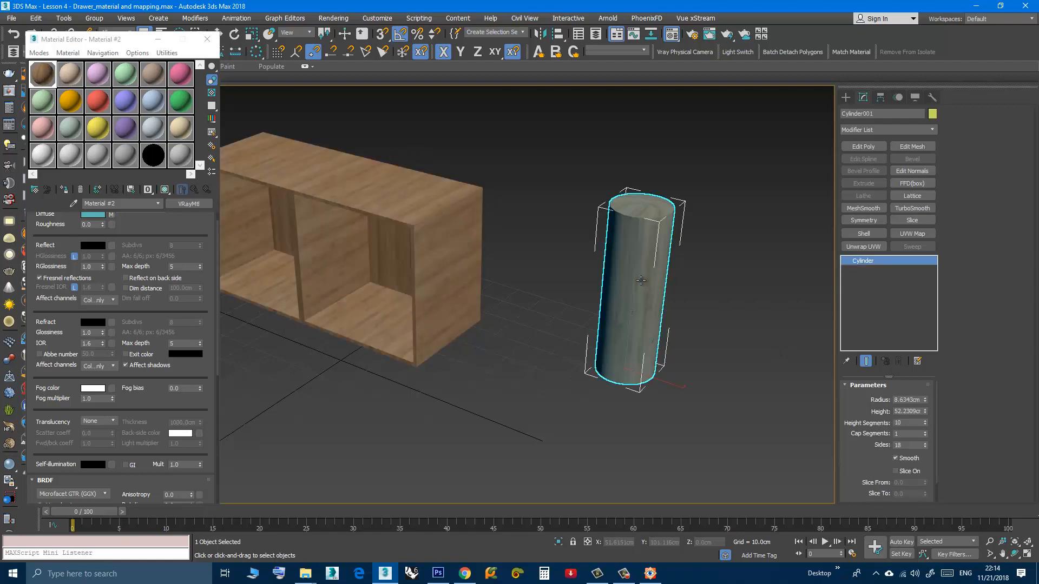
{"action": "left_click", "coordinate": [886, 129]}
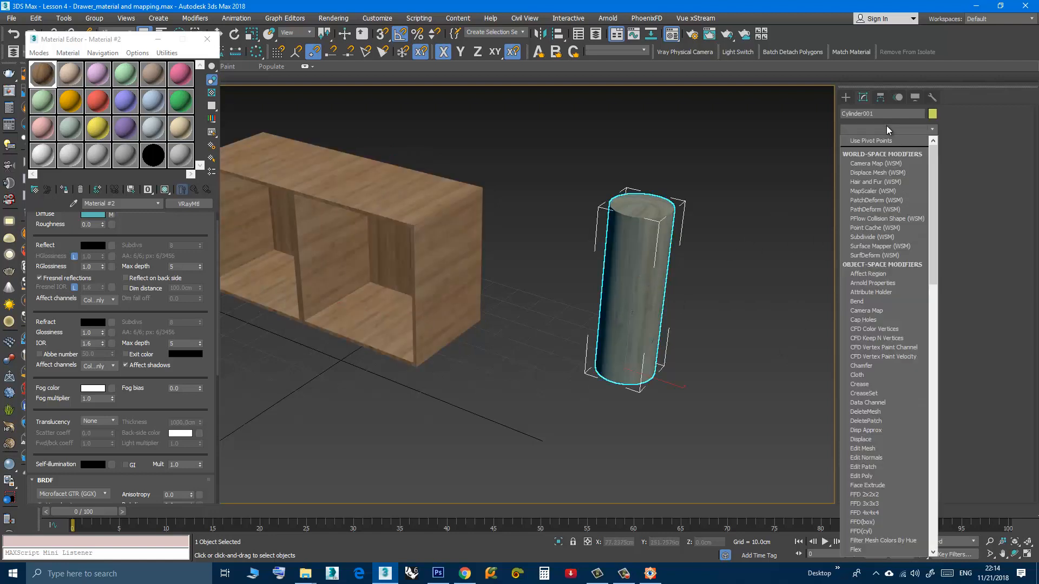
{"action": "type", "text": "uvw"}
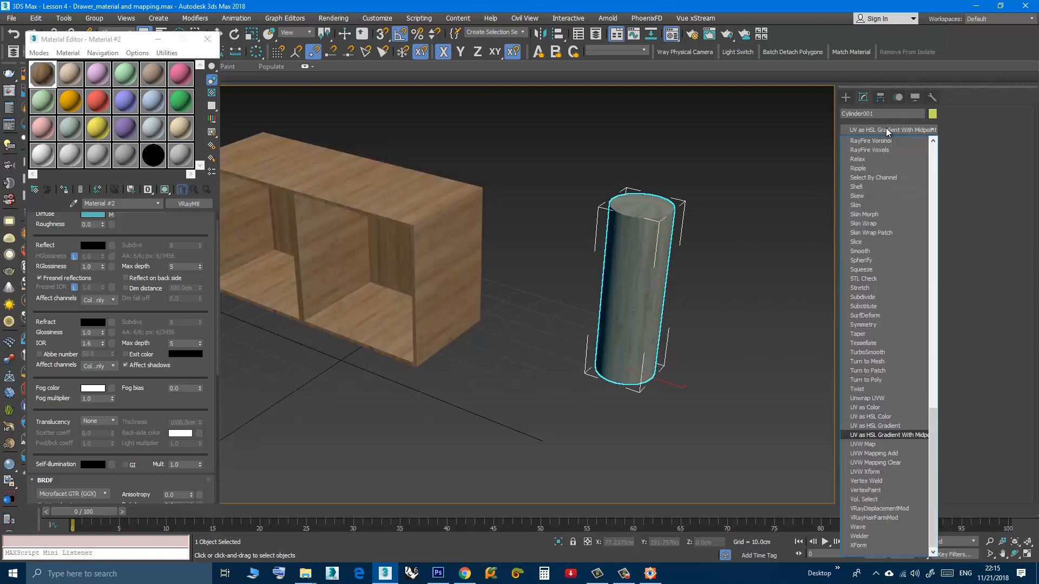
{"action": "left_click", "coordinate": [874, 444]}
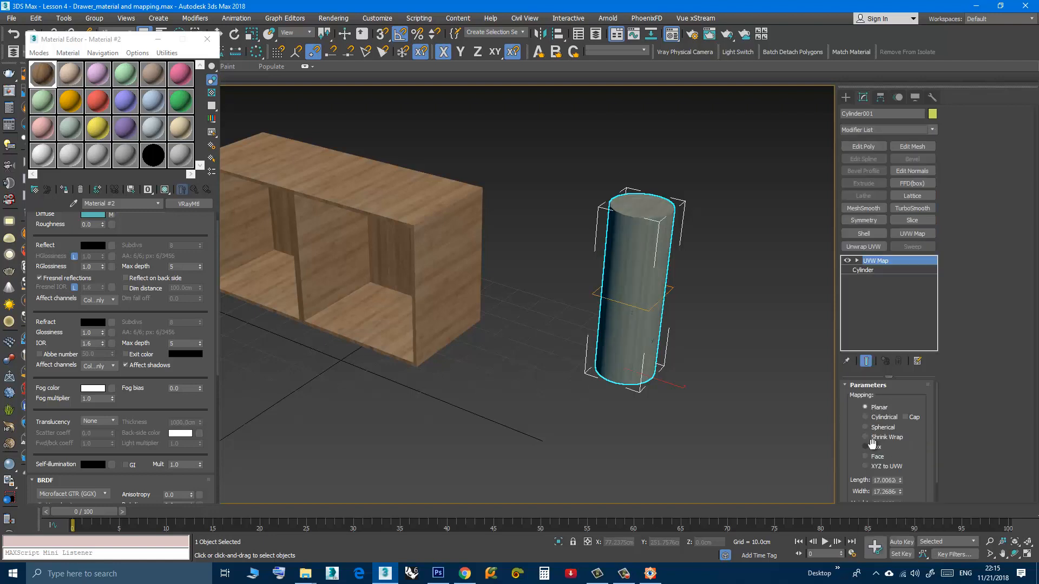
{"action": "middle_click_drag", "start_coordinate": [597, 360], "coordinate": [463, 366]}
{"action": "scroll", "coordinate": [486, 298], "scroll_direction": "up", "scroll_amount": 3}
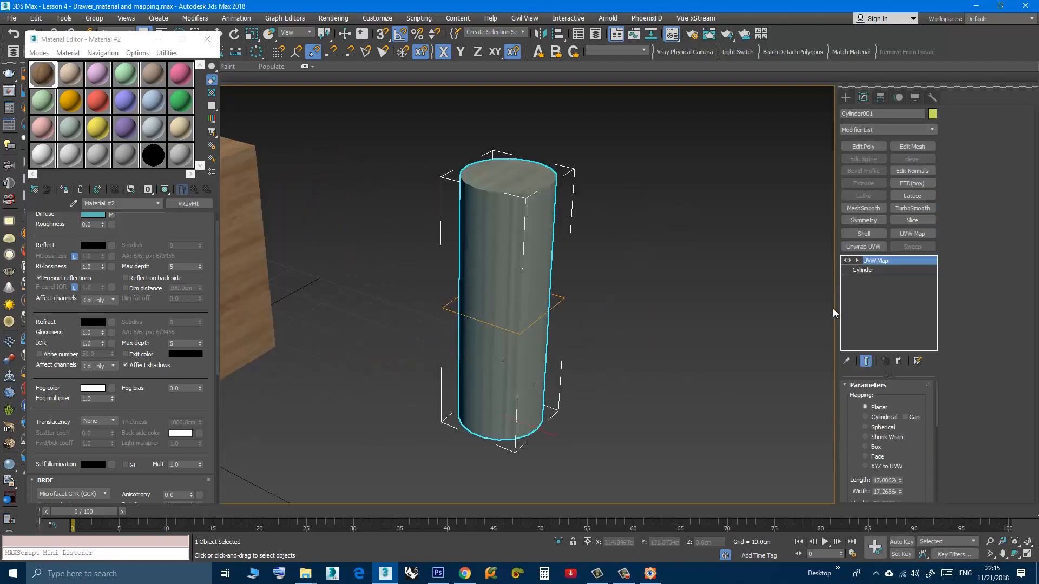
{"action": "mouse_move", "coordinate": [476, 267]}
{"action": "middle_mouse_down", "text": "alt"}
{"action": "mouse_move", "coordinate": [431, 264]}
{"action": "mouse_move", "coordinate": [433, 297]}
{"action": "mouse_move", "coordinate": [462, 257]}
{"action": "middle_mouse_up", "text": "alt"}
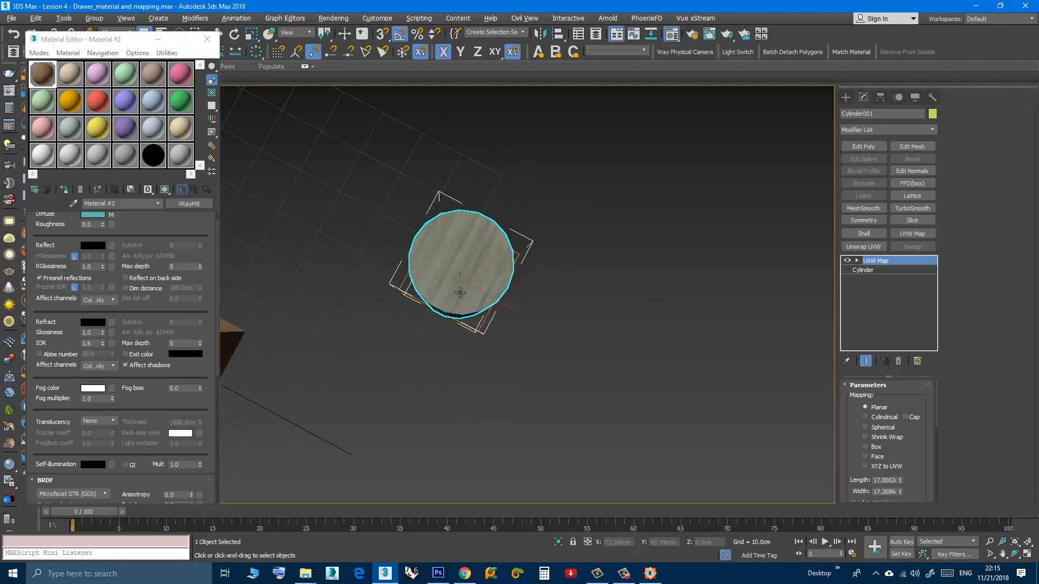
{"action": "middle_click_drag", "start_coordinate": [461, 293], "coordinate": [449, 195], "text": "alt"}
{"action": "scroll", "coordinate": [473, 141], "scroll_direction": "up", "scroll_amount": 4}
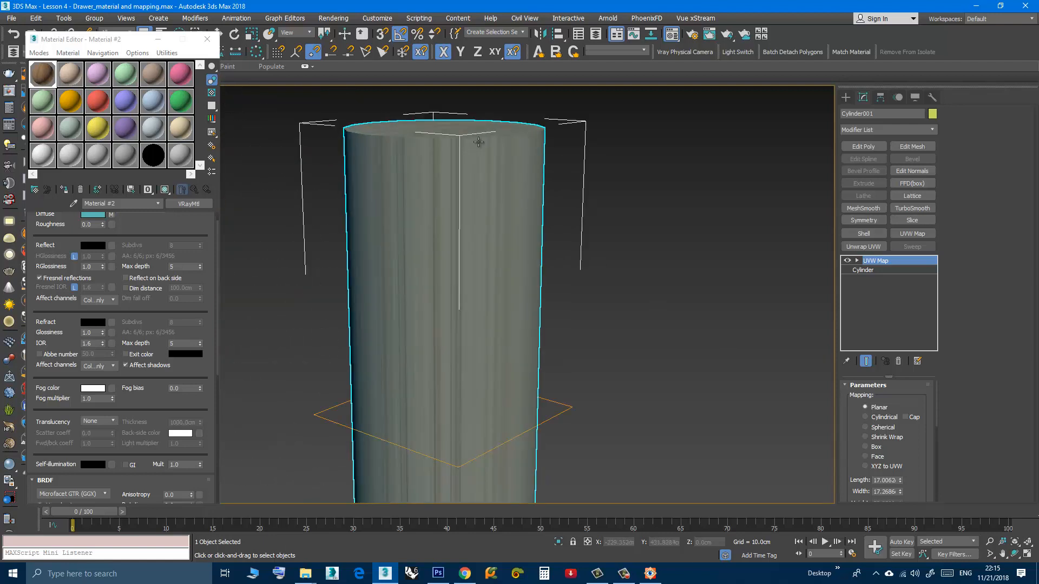
{"action": "scroll", "coordinate": [469, 233], "scroll_direction": "down", "scroll_amount": 4}
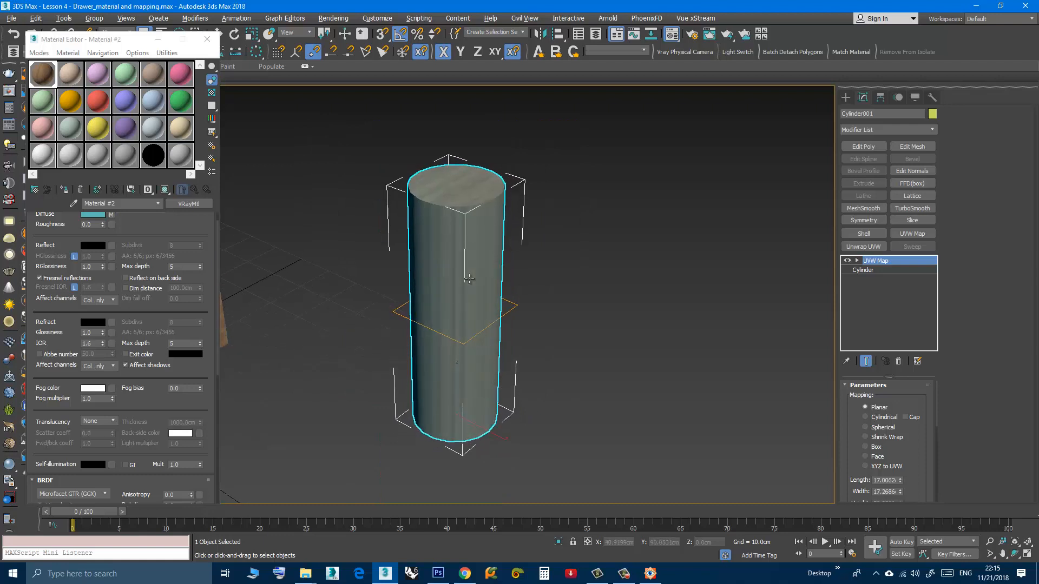
Set the cylinder's UVW Map mapping to Cylindrical and examine how the wood texture wraps around its side.
{"action": "left_click", "coordinate": [866, 417]}
{"action": "left_click", "coordinate": [548, 294]}
{"action": "left_click", "coordinate": [448, 270]}
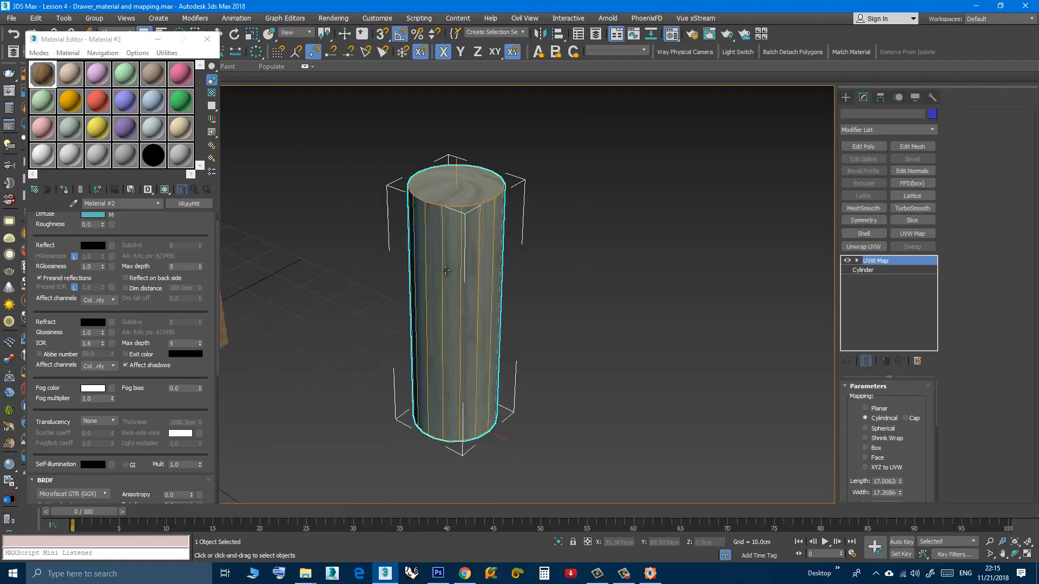
{"action": "left_click", "coordinate": [557, 293]}
{"action": "left_click", "coordinate": [476, 297]}
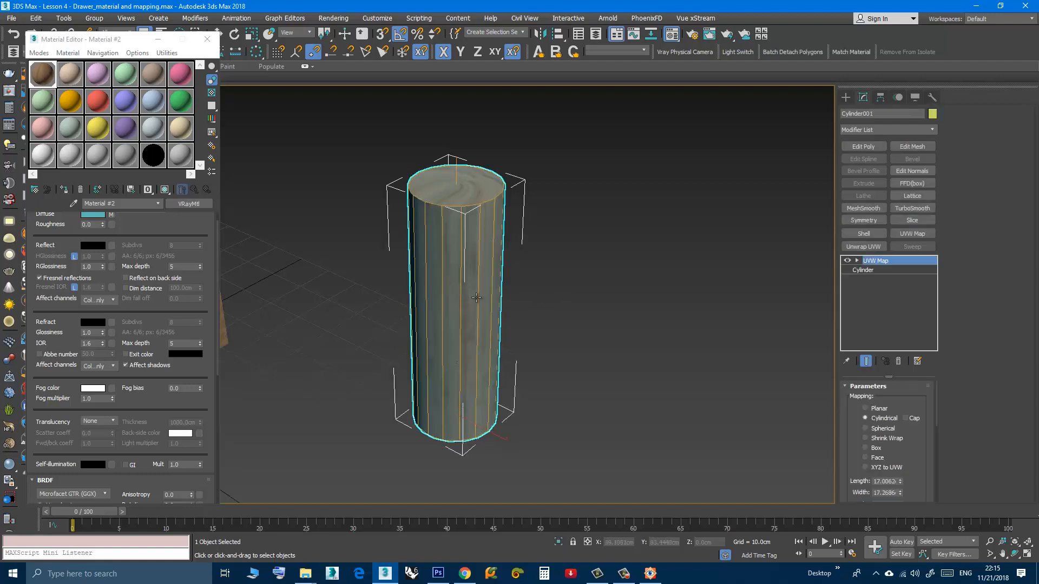
{"action": "left_click", "coordinate": [585, 313]}
{"action": "left_click", "coordinate": [486, 310]}
{"action": "left_click", "coordinate": [525, 265]}
{"action": "left_click", "coordinate": [490, 273]}
{"action": "middle_click_drag", "start_coordinate": [468, 258], "coordinate": [476, 260], "text": "alt"}
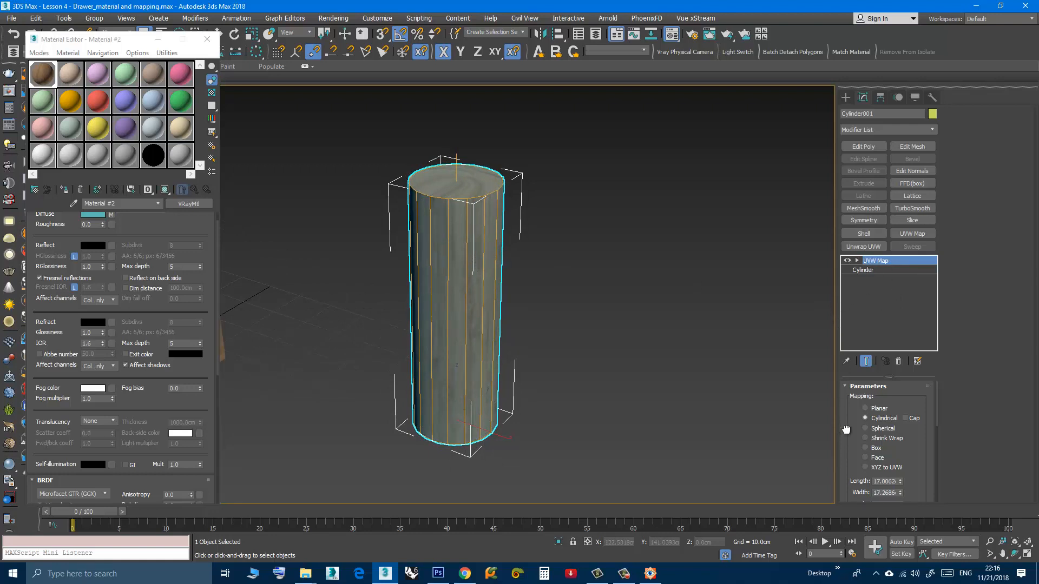
Try Box mapping on the cylinder's UVW Map, examine the texture, and return the mapping to Cylindrical.
{"action": "left_click_drag", "start_coordinate": [844, 439], "coordinate": [853, 424]}
{"action": "left_click", "coordinate": [864, 426]}
{"action": "middle_click_drag", "start_coordinate": [738, 404], "coordinate": [606, 349], "text": "alt"}
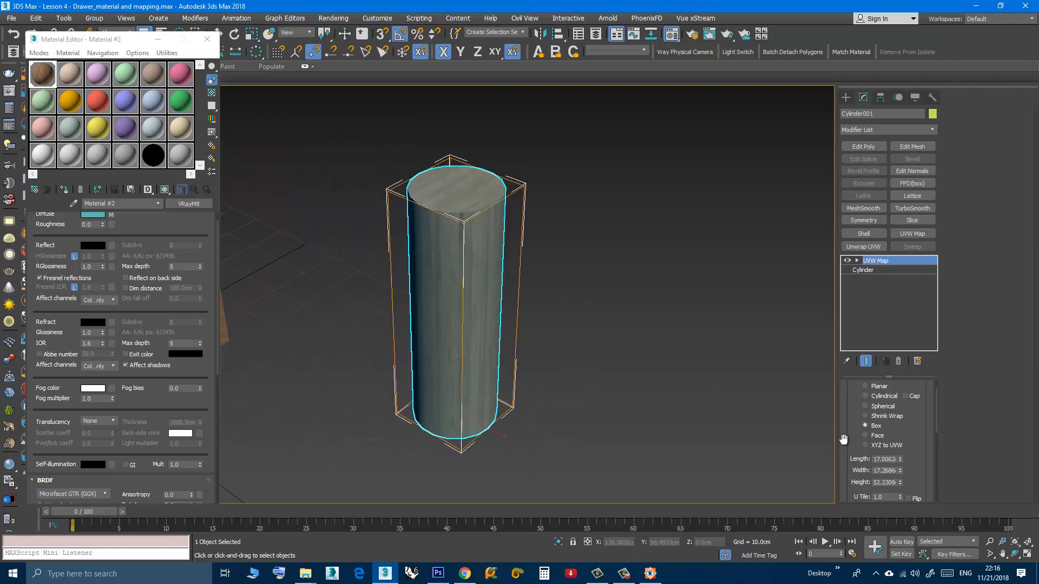
{"action": "left_click_drag", "start_coordinate": [851, 423], "coordinate": [851, 461]}
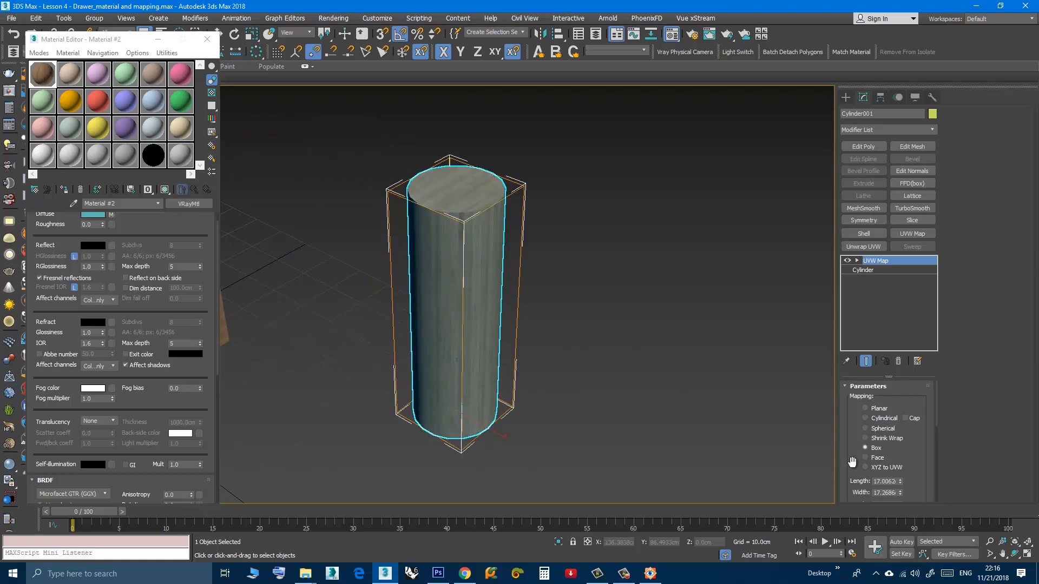
{"action": "left_click", "coordinate": [865, 418]}
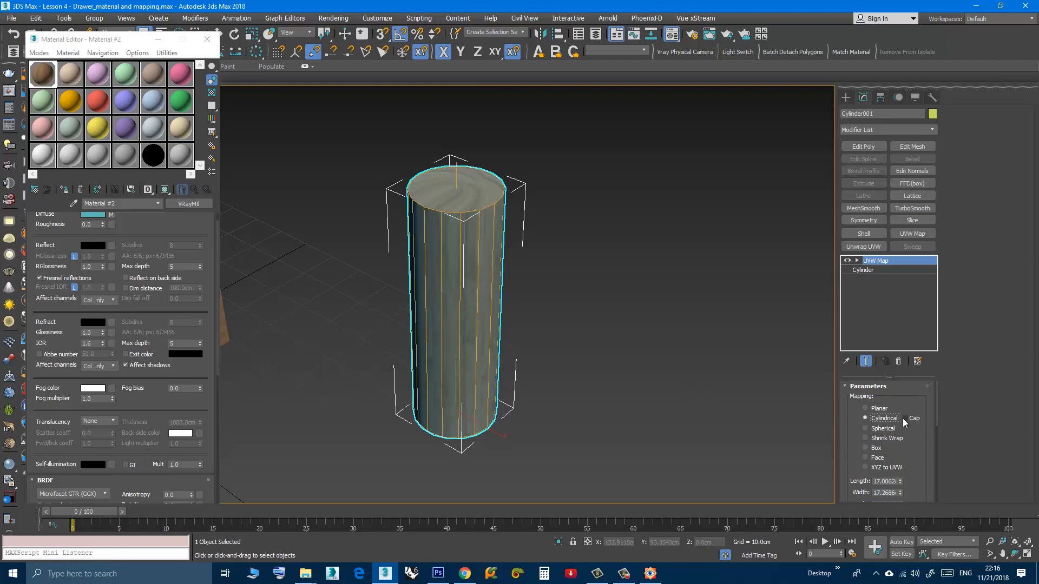
Enter the Gizmo level of the cylinder's UVW Map and view its wood texture beside the cabinet.
{"action": "left_click", "coordinate": [613, 363]}
{"action": "left_click", "coordinate": [457, 313]}
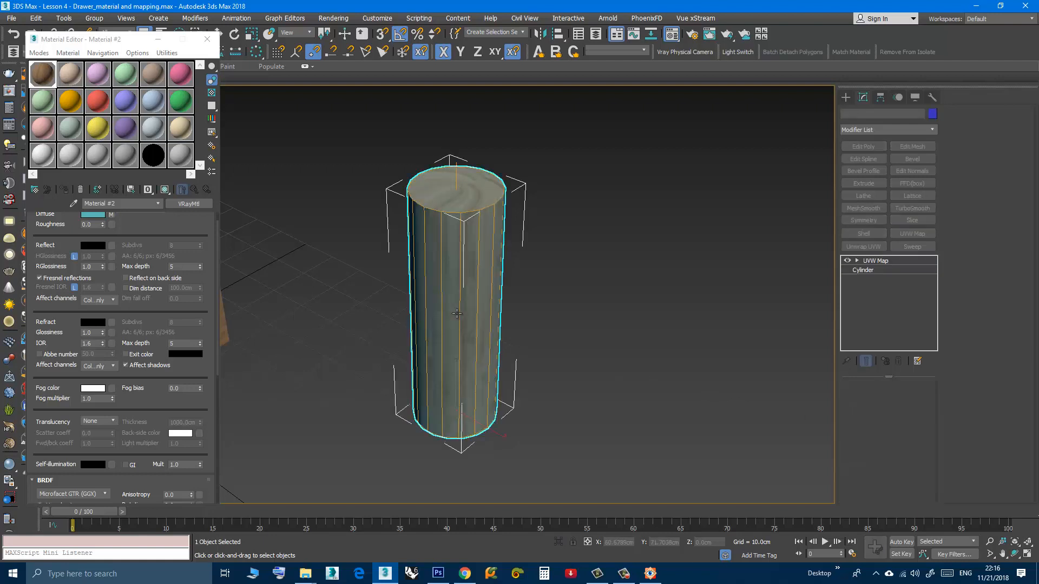
{"action": "left_click", "coordinate": [856, 260]}
{"action": "left_click", "coordinate": [877, 270]}
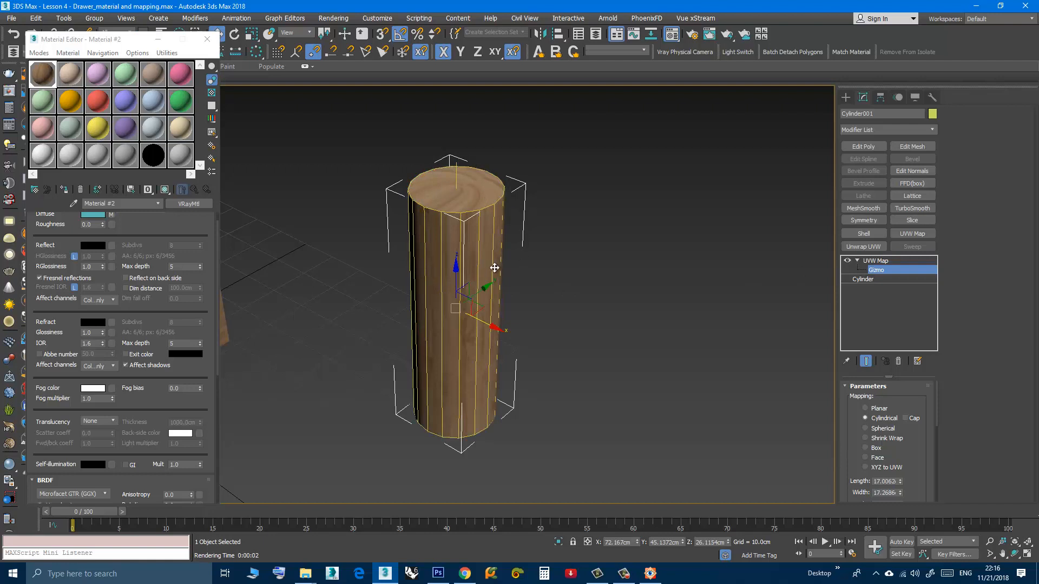
{"action": "mouse_move", "coordinate": [505, 314]}
{"action": "middle_mouse_down"}
{"action": "mouse_move", "coordinate": [596, 320]}
{"action": "mouse_move", "coordinate": [518, 323]}
{"action": "middle_mouse_up"}
{"action": "scroll", "coordinate": [580, 302], "scroll_direction": "down", "scroll_amount": 3}
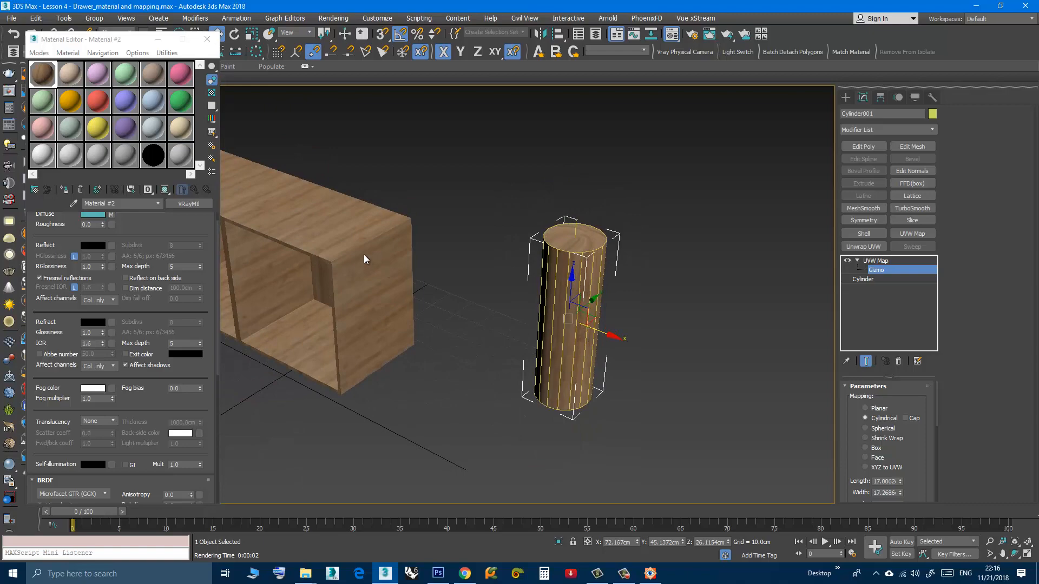
Check the bamboo texture images in File Explorer's assets folder, return to 3ds Max, and compare the wood grain on the cylinder and cabinet.
{"action": "left_click", "coordinate": [305, 573]}
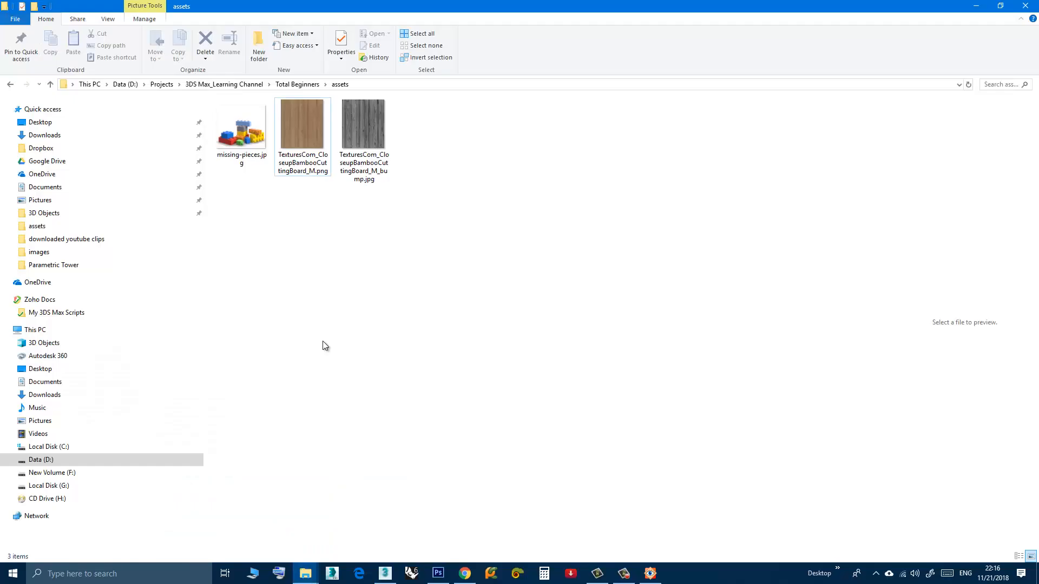
{"action": "left_click", "coordinate": [391, 574]}
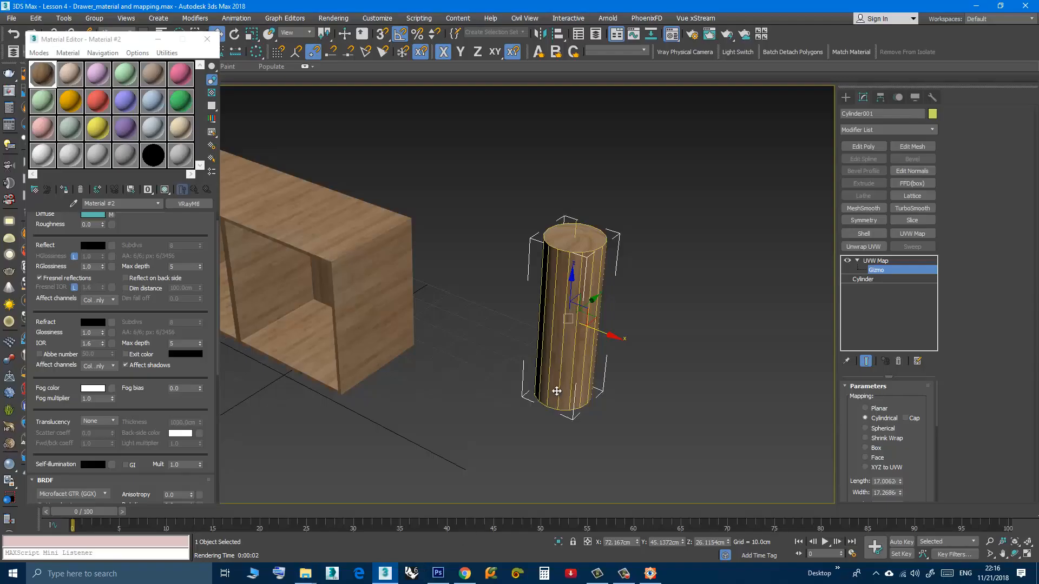
{"action": "middle_click_drag", "start_coordinate": [554, 388], "coordinate": [537, 375], "text": "alt"}
{"action": "scroll", "coordinate": [597, 265], "scroll_direction": "up", "scroll_amount": 3}
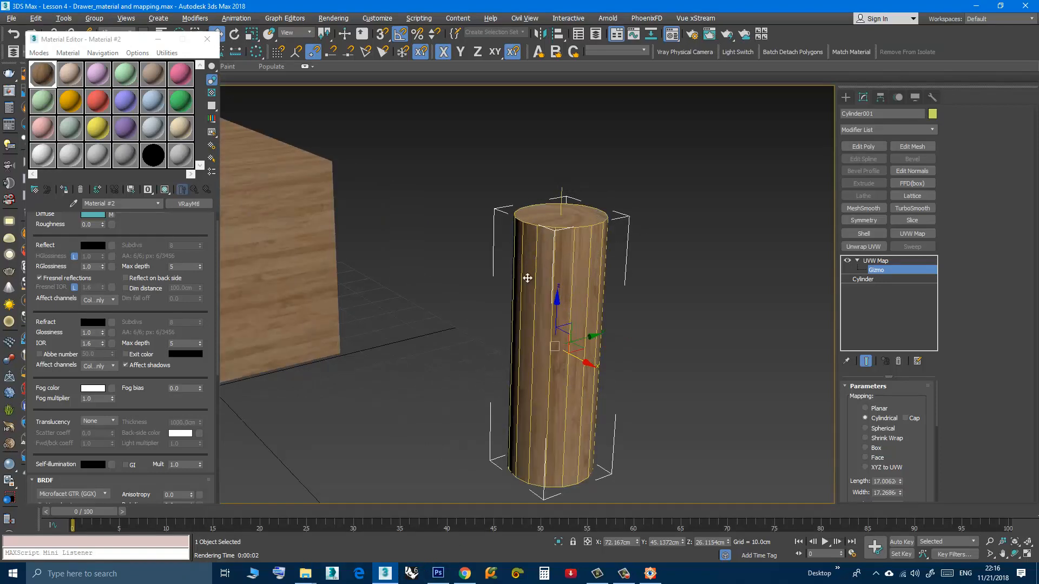
{"action": "middle_click_drag", "start_coordinate": [446, 310], "coordinate": [664, 374]}
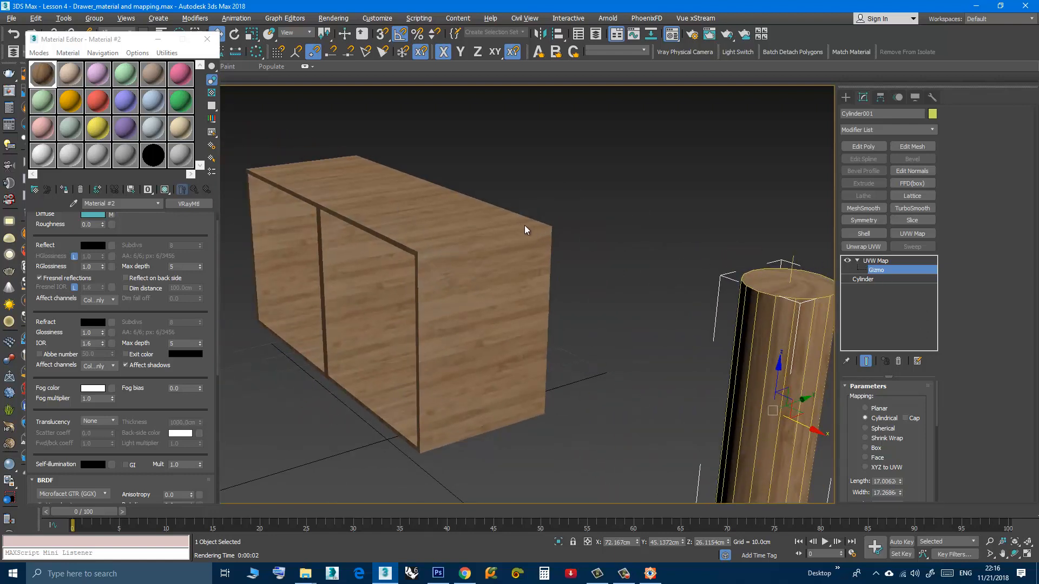
Leave the cylinder's gizmo level and select the cabinet to compare its Box-mapped UVW Map with the cylinder.
{"action": "left_click", "coordinate": [880, 259]}
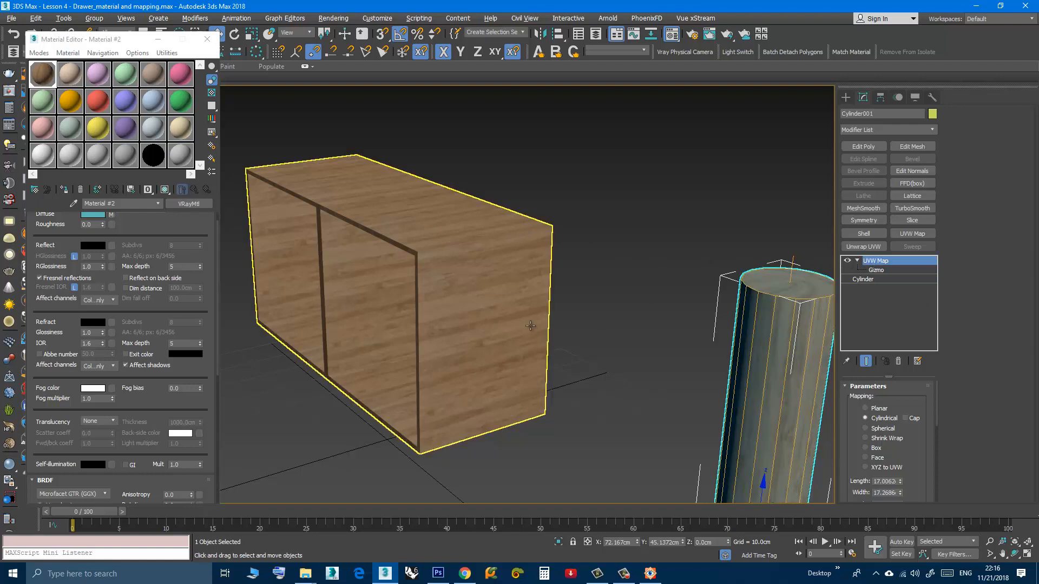
{"action": "key", "text": "q"}
{"action": "left_click", "coordinate": [522, 327]}
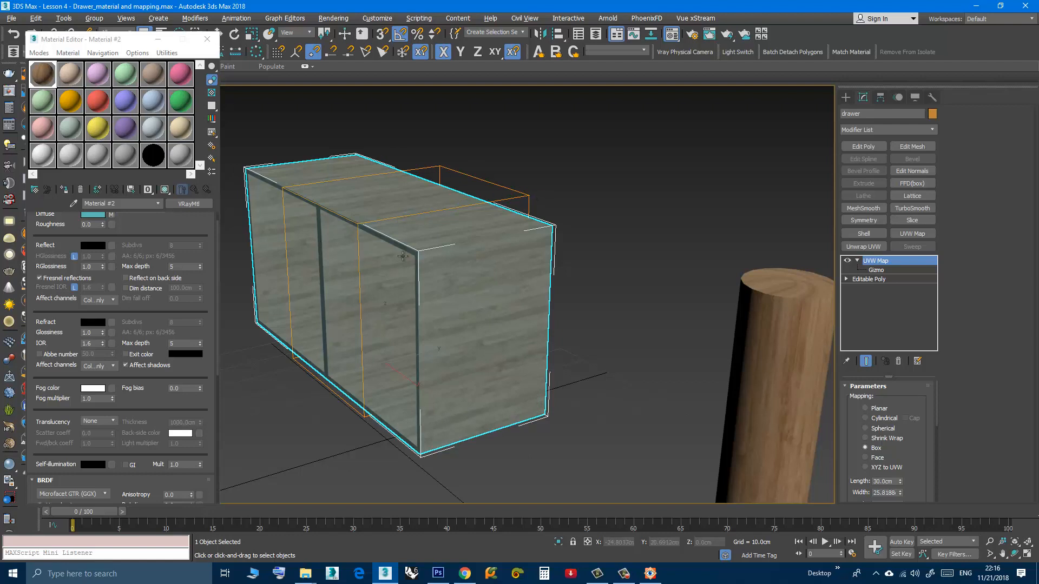
{"action": "middle_click_drag", "start_coordinate": [513, 410], "coordinate": [586, 329], "text": "alt"}
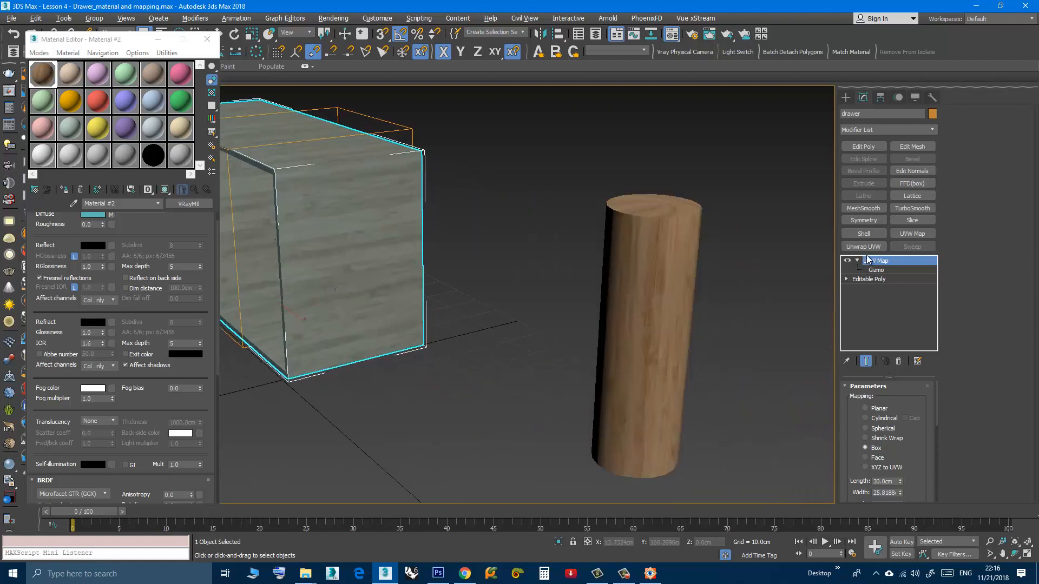
Enable Cap for the cylinder's Cylindrical mapping and examine the wood texture on its top and side.
{"action": "left_click", "coordinate": [667, 302]}
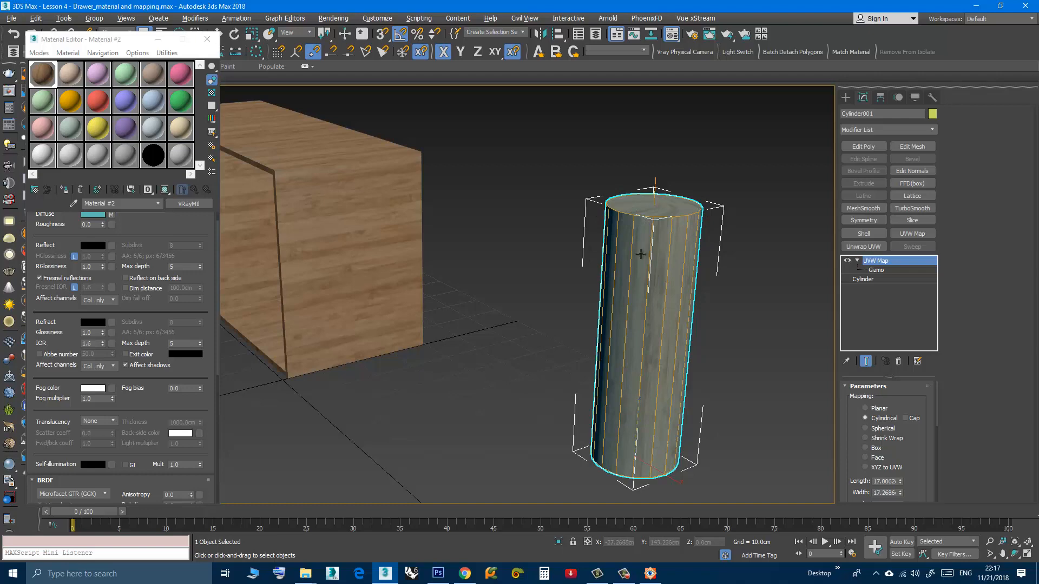
{"action": "middle_click_drag", "start_coordinate": [632, 325], "coordinate": [531, 348]}
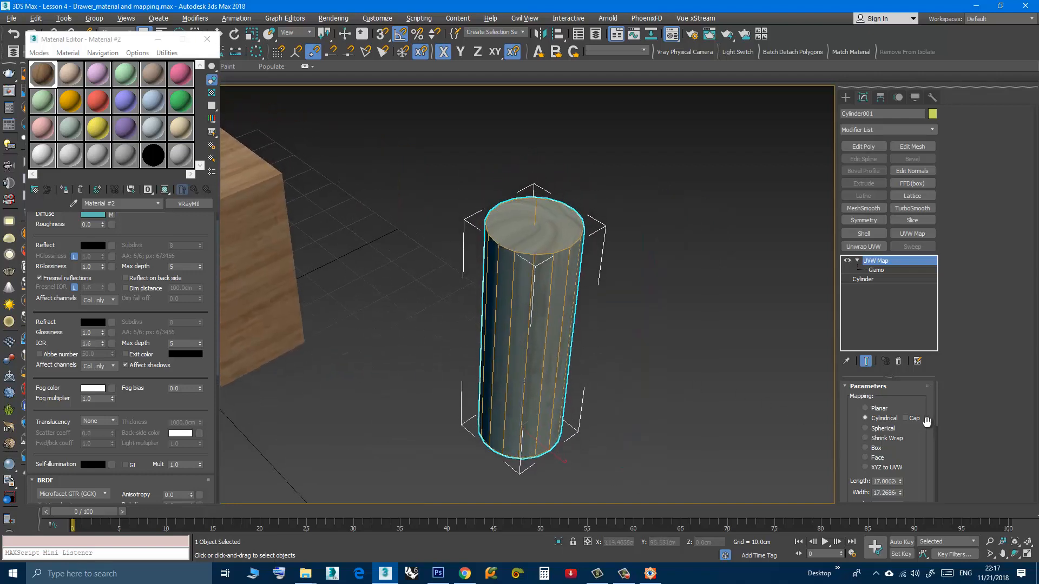
{"action": "left_click", "coordinate": [905, 418]}
{"action": "middle_click_drag", "start_coordinate": [508, 343], "coordinate": [473, 368]}
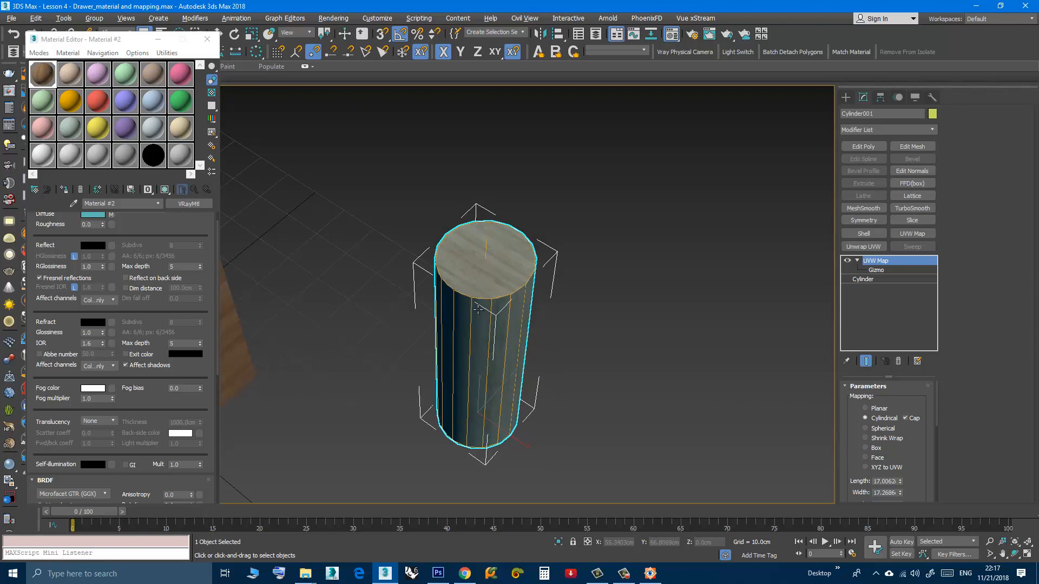
{"action": "middle_click_drag", "start_coordinate": [478, 309], "coordinate": [468, 260], "text": "alt"}
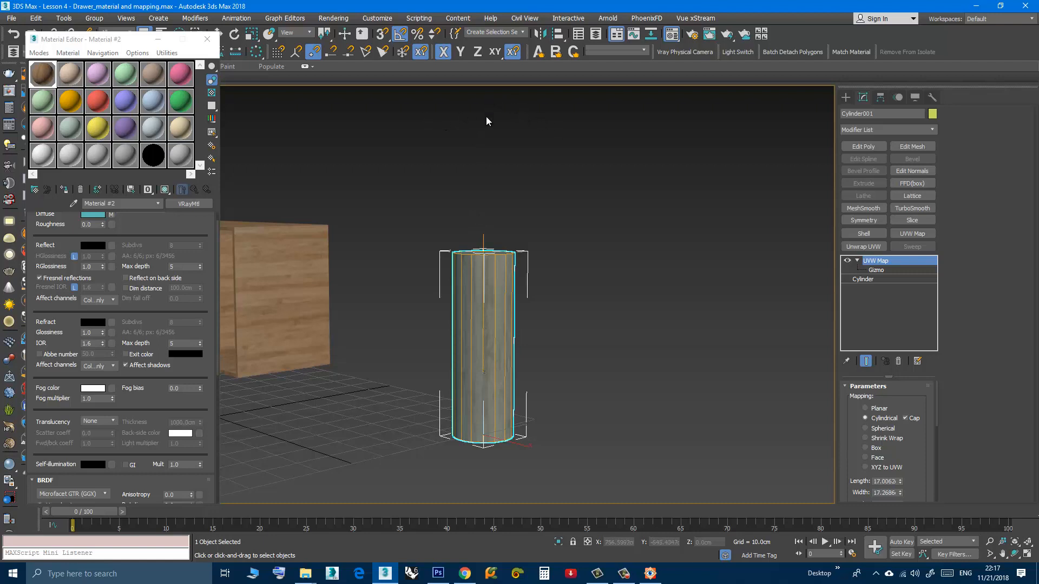
{"action": "middle_click_drag", "start_coordinate": [503, 303], "coordinate": [453, 215], "text": "alt"}
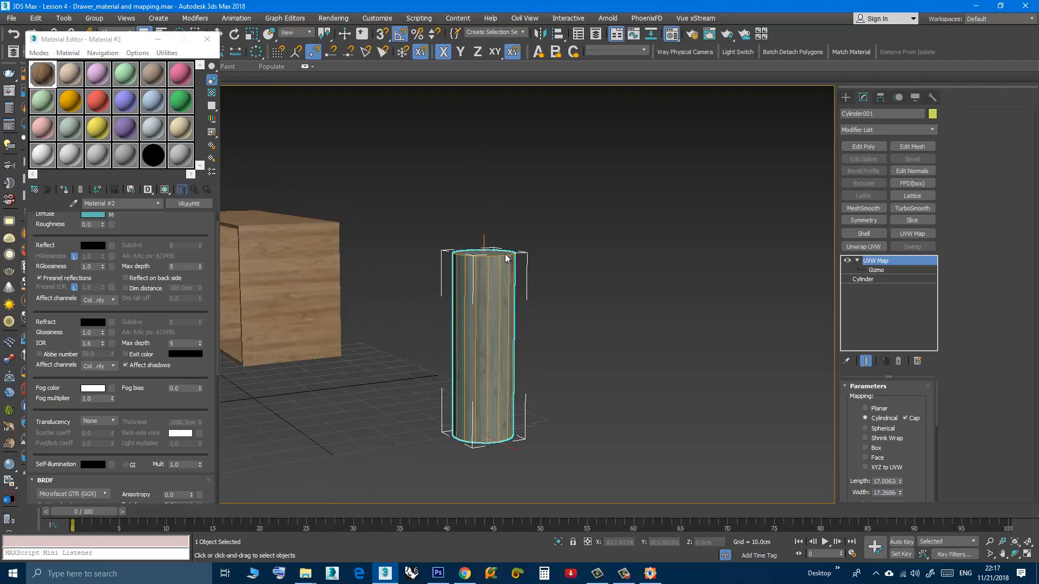
{"action": "middle_click_drag", "start_coordinate": [476, 267], "coordinate": [504, 305], "text": "alt"}
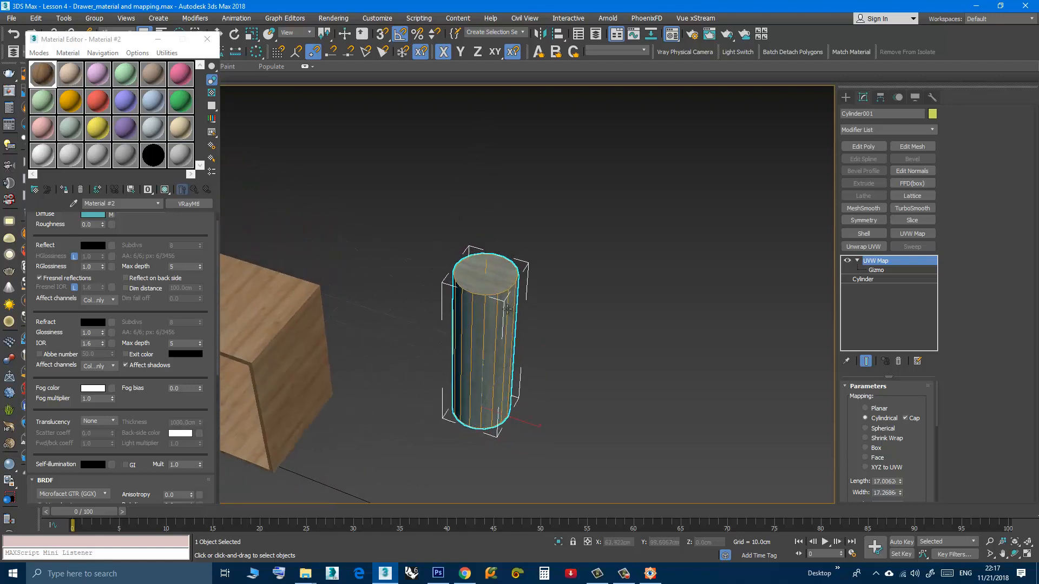
{"action": "scroll", "coordinate": [506, 308], "scroll_direction": "up", "scroll_amount": 2}
{"action": "scroll", "coordinate": [508, 309], "scroll_direction": "down", "scroll_amount": 2}
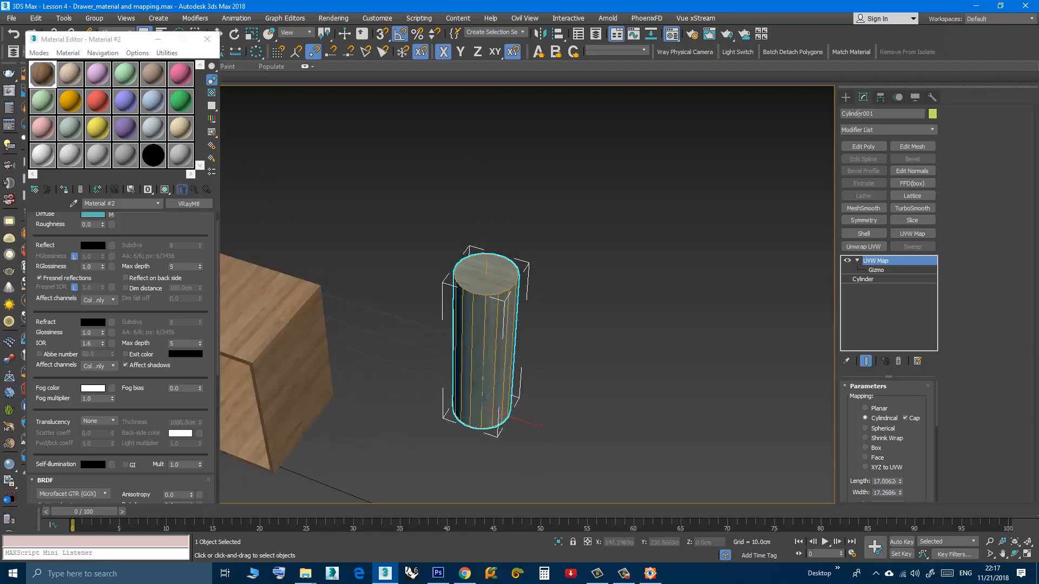
{"action": "mouse_move", "coordinate": [619, 326]}
{"action": "middle_mouse_down", "text": "alt"}
{"action": "mouse_move", "coordinate": [612, 309]}
{"action": "mouse_move", "coordinate": [625, 312]}
{"action": "middle_mouse_up", "text": "alt"}
Create a sphere with a radius of about 28.6 cm beside the cylinder, and deselect it.
{"action": "left_click", "coordinate": [845, 99]}
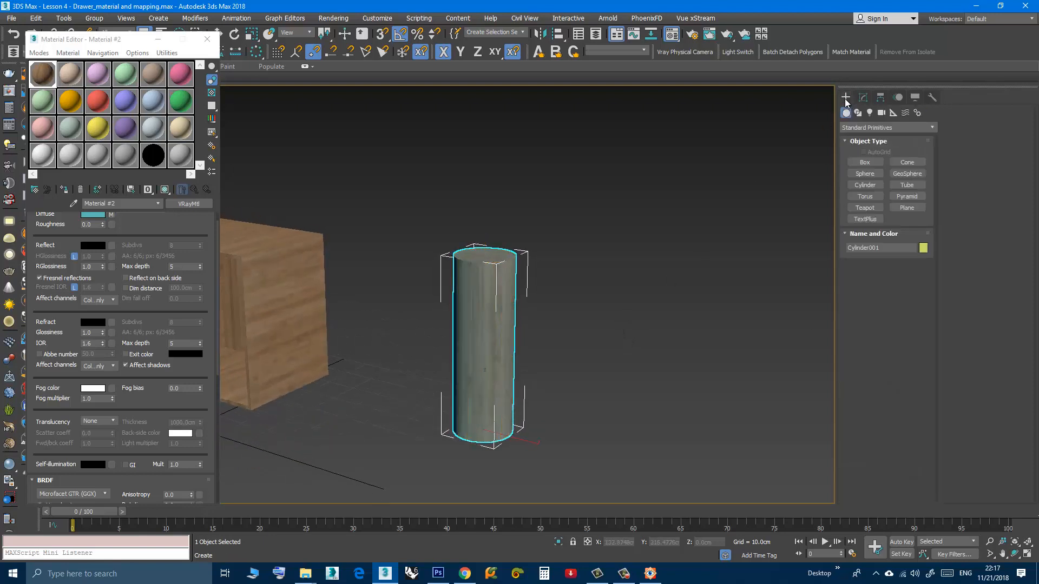
{"action": "left_click", "coordinate": [864, 173]}
{"action": "middle_click_drag", "start_coordinate": [567, 353], "coordinate": [530, 348], "text": "alt"}
{"action": "left_click_drag", "start_coordinate": [622, 370], "coordinate": [624, 438]}
{"action": "right_click", "coordinate": [625, 438]}
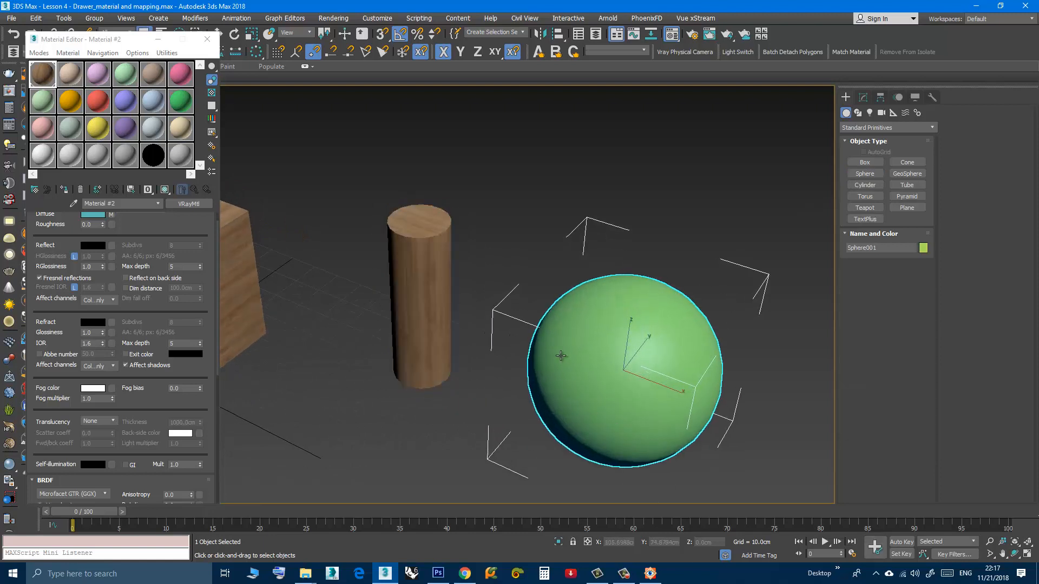
{"action": "scroll", "coordinate": [565, 378], "scroll_direction": "down", "scroll_amount": 4}
{"action": "left_click", "coordinate": [564, 422]}
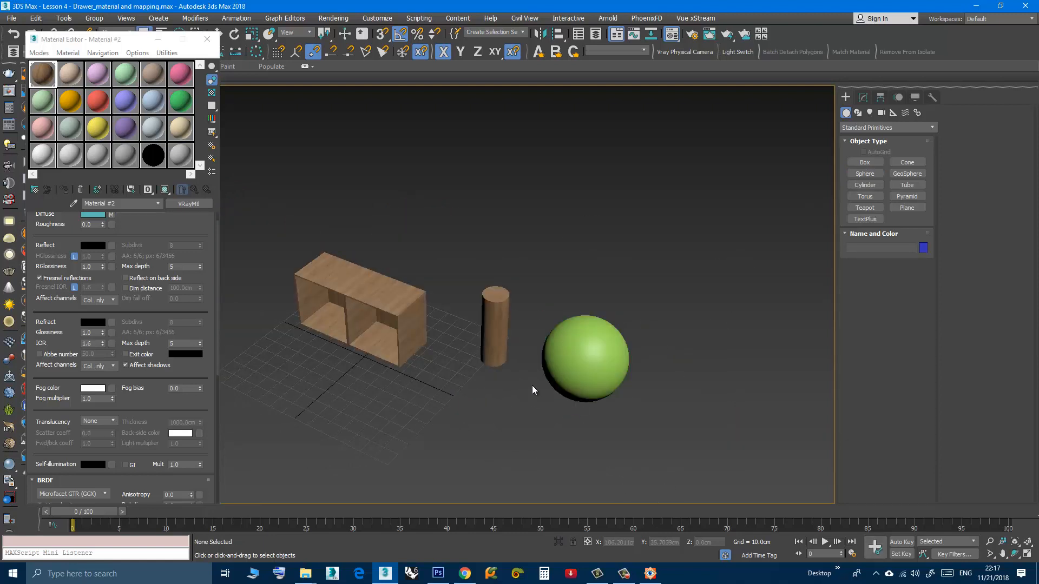
Try to scale up the cylinder's UVW Map gizmo uniformly, and leave the gizmo level.
{"action": "scroll", "coordinate": [528, 383], "scroll_direction": "up", "scroll_amount": 3}
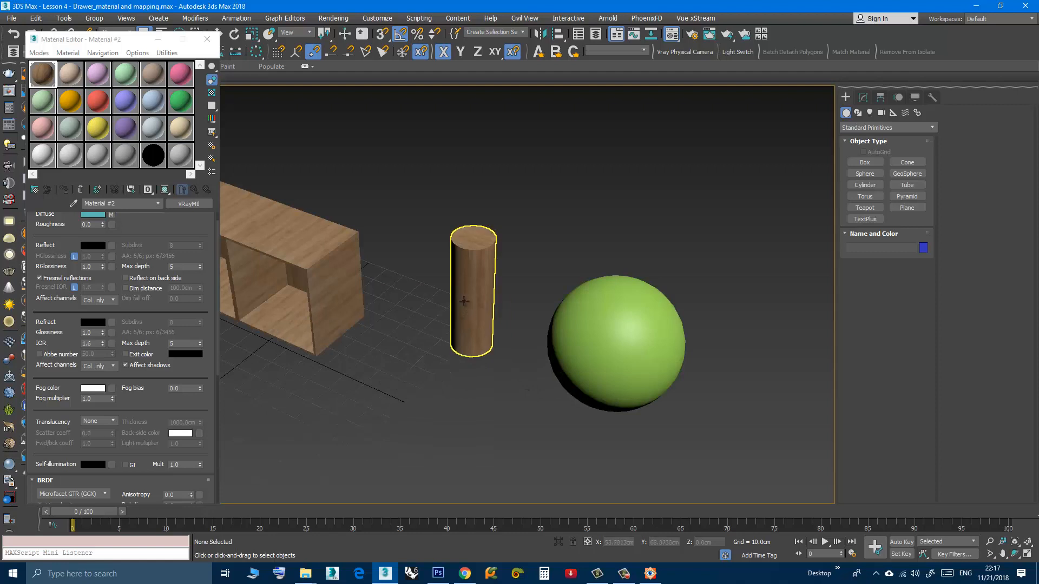
{"action": "left_click", "coordinate": [495, 297]}
{"action": "left_click", "coordinate": [863, 97]}
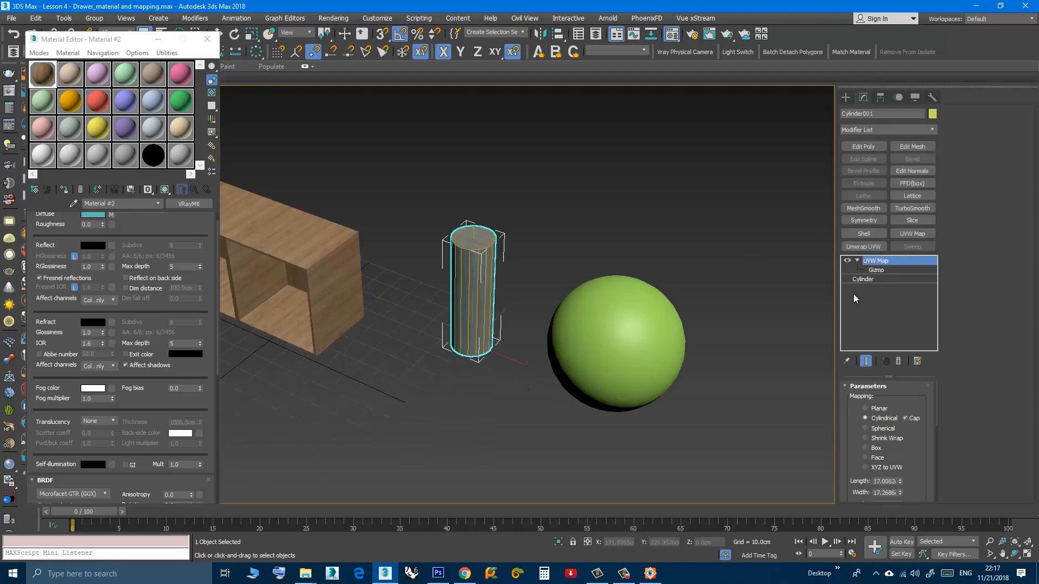
{"action": "left_click", "coordinate": [870, 269]}
{"action": "key", "text": "w"}
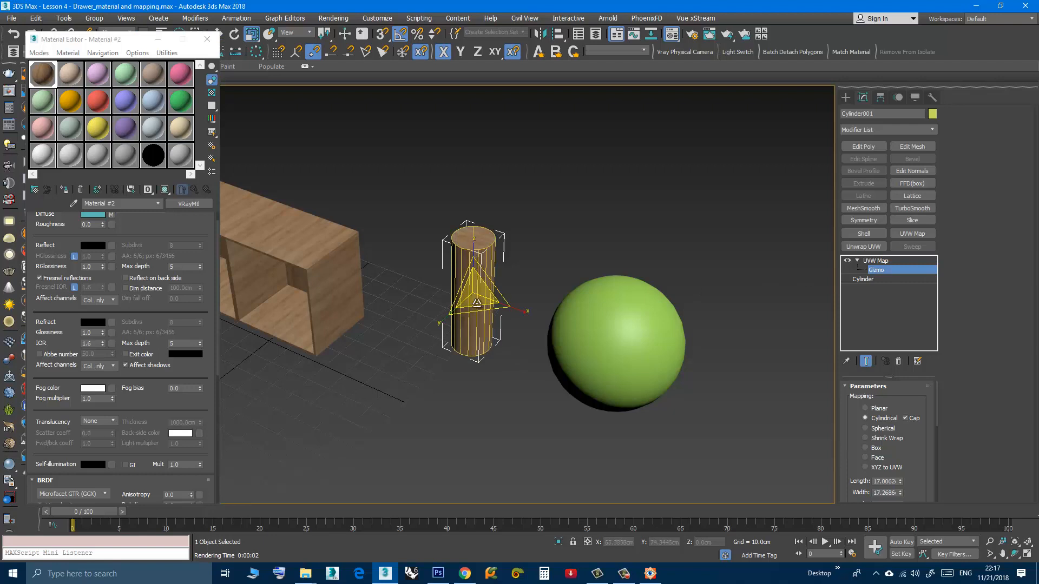
{"action": "scroll", "coordinate": [476, 302], "scroll_direction": "up", "scroll_amount": 3}
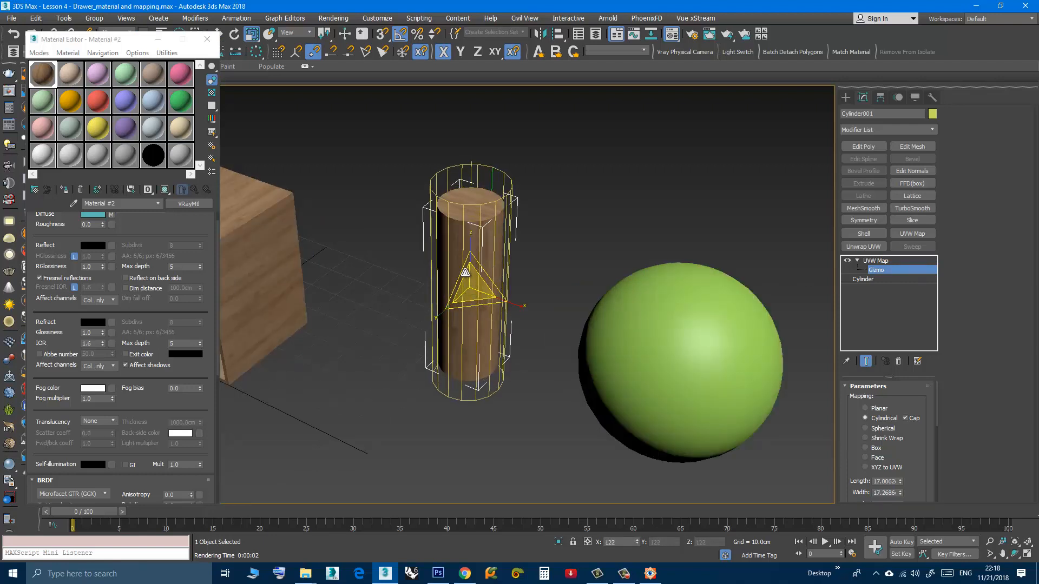
{"action": "left_click_drag", "start_coordinate": [465, 272], "coordinate": [458, 248]}
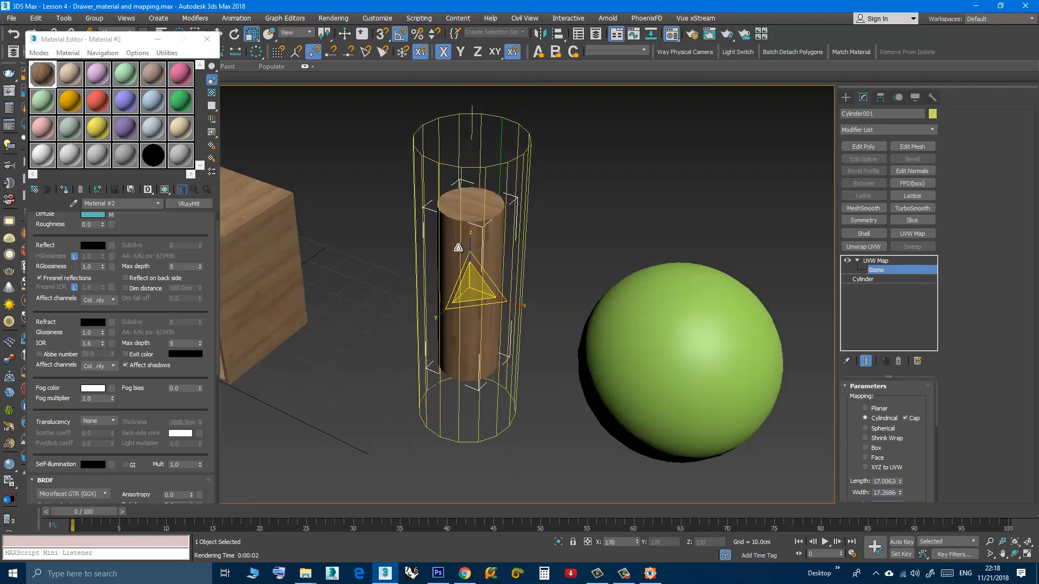
{"action": "right_click", "coordinate": [458, 248]}
{"action": "left_click", "coordinate": [881, 267]}
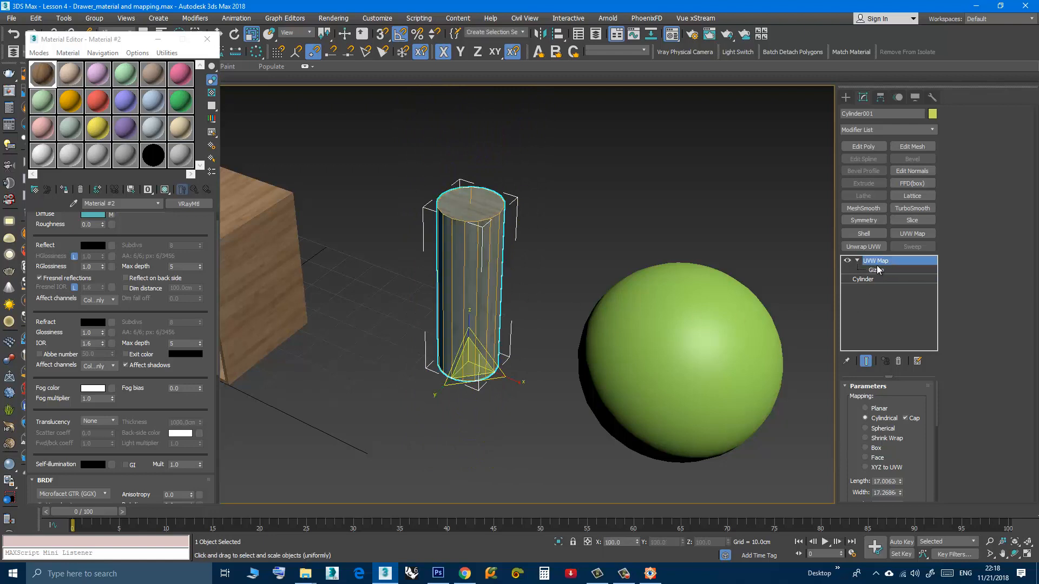
Examine the sphere next to the cylinder, and review the mapping options in the cabinet's UVW Map modifier.
{"action": "left_click", "coordinate": [676, 325]}
{"action": "middle_click_drag", "start_coordinate": [605, 346], "coordinate": [557, 325]}
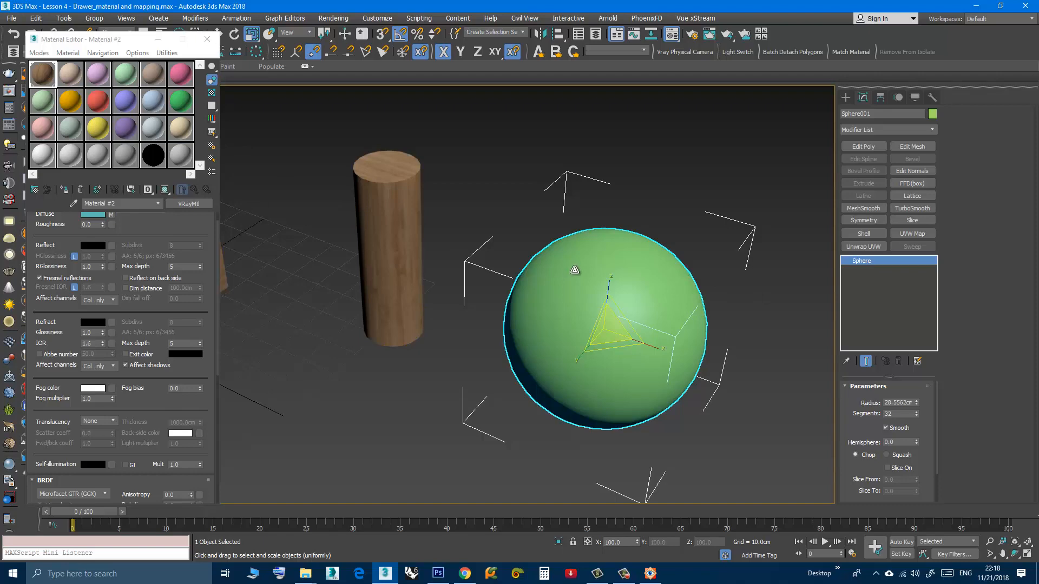
{"action": "scroll", "coordinate": [514, 349], "scroll_direction": "down", "scroll_amount": 5}
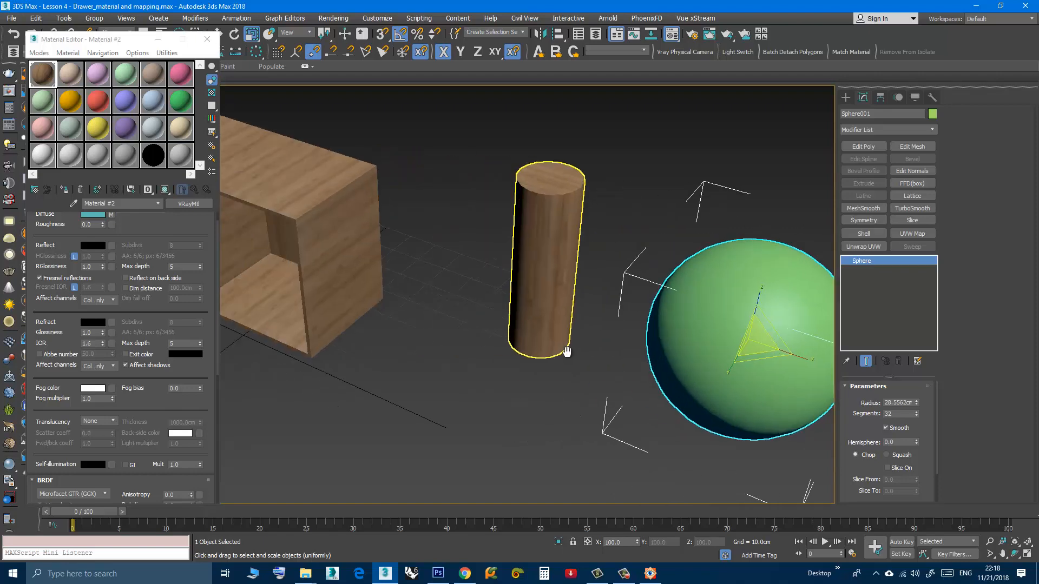
{"action": "scroll", "coordinate": [514, 349], "scroll_direction": "up", "scroll_amount": 3}
{"action": "key", "text": "q"}
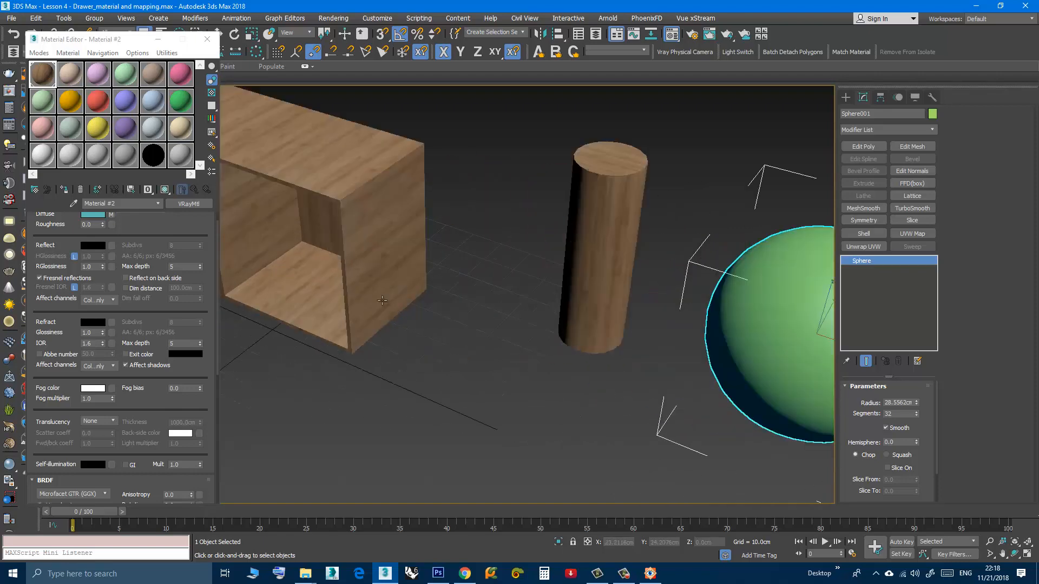
{"action": "left_click", "coordinate": [378, 297]}
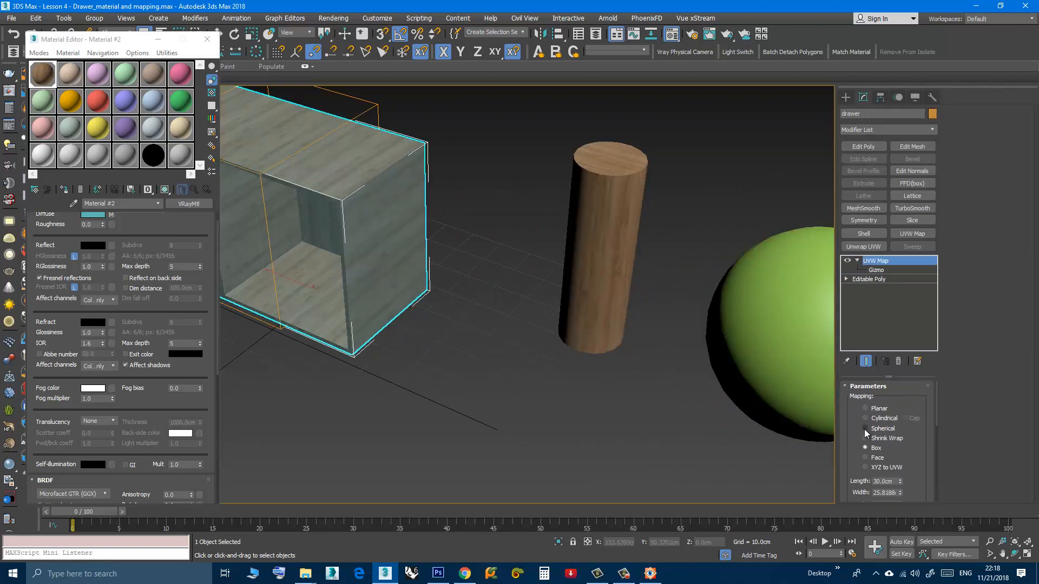
Assign the wood material, Material #2, to the green sphere.
{"action": "middle_click_drag", "start_coordinate": [665, 365], "coordinate": [572, 348]}
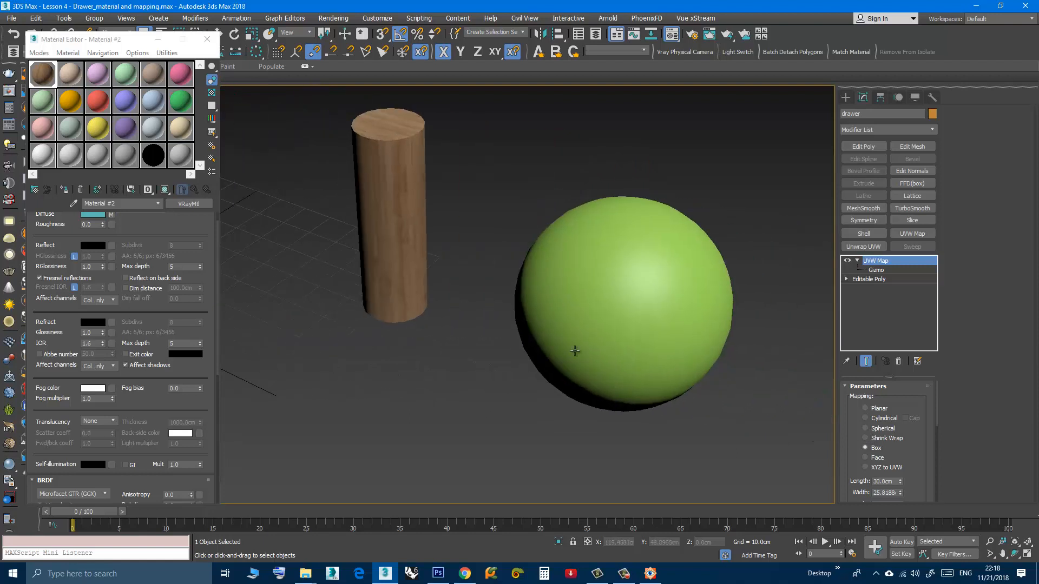
{"action": "left_click", "coordinate": [601, 319]}
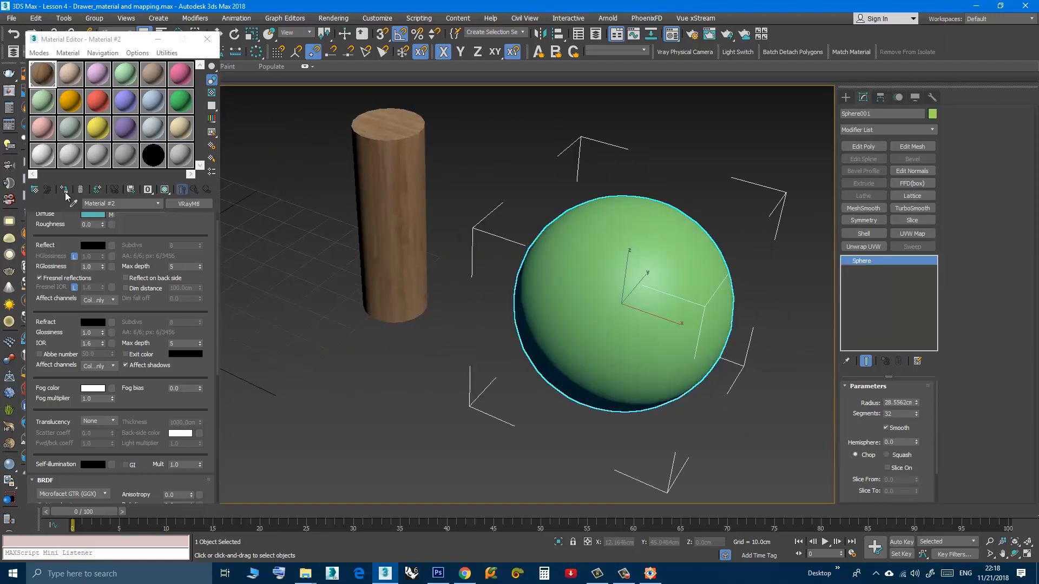
{"action": "left_click", "coordinate": [65, 190]}
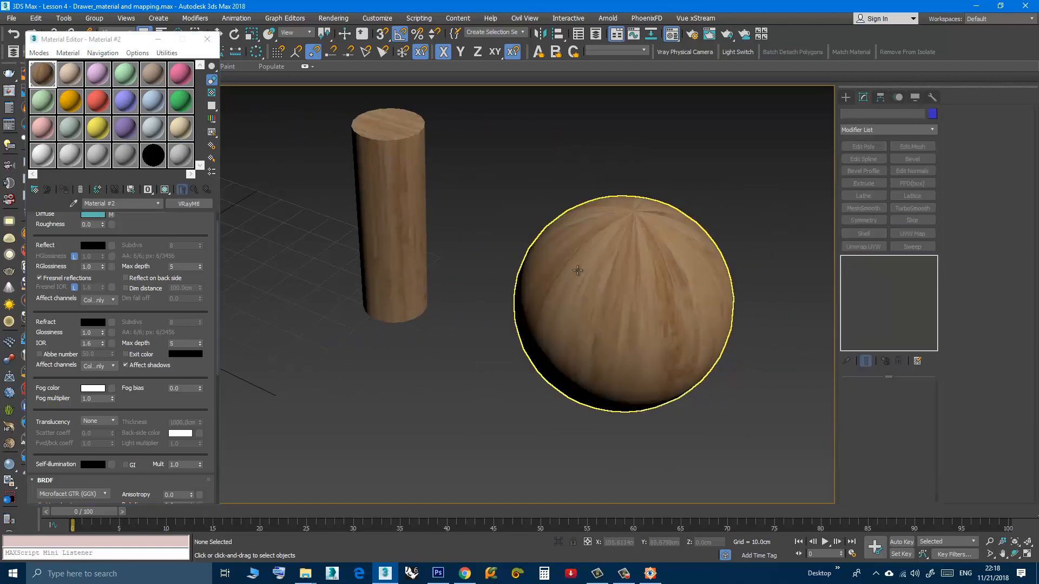
Add a UVW Map modifier to the sphere.
{"action": "left_click", "coordinate": [891, 128]}
{"action": "key", "text": "u"}
{"action": "key", "text": "u"}
{"action": "key", "text": "u"}
{"action": "key", "text": "u"}
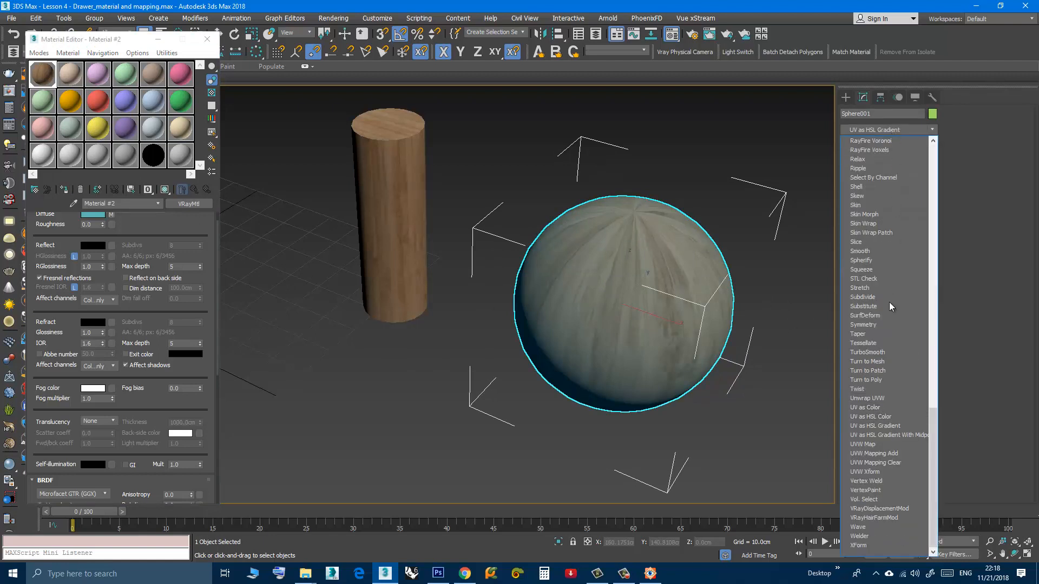
{"action": "left_click", "coordinate": [875, 443]}
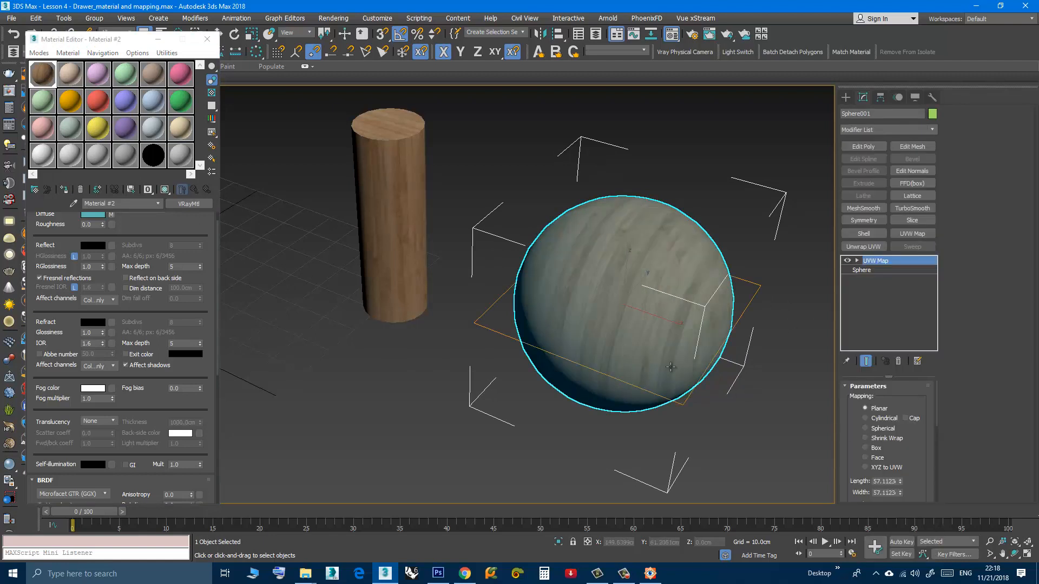
Set the sphere's UVW Map to Spherical mapping and examine the wood texture around it.
{"action": "middle_click_drag", "start_coordinate": [670, 367], "coordinate": [537, 359]}
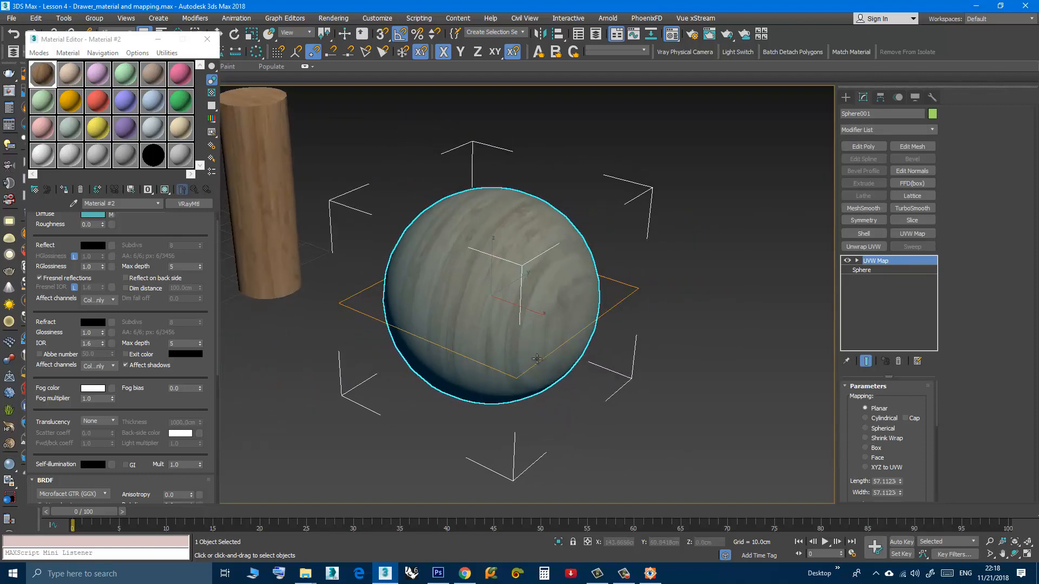
{"action": "left_click", "coordinate": [864, 428]}
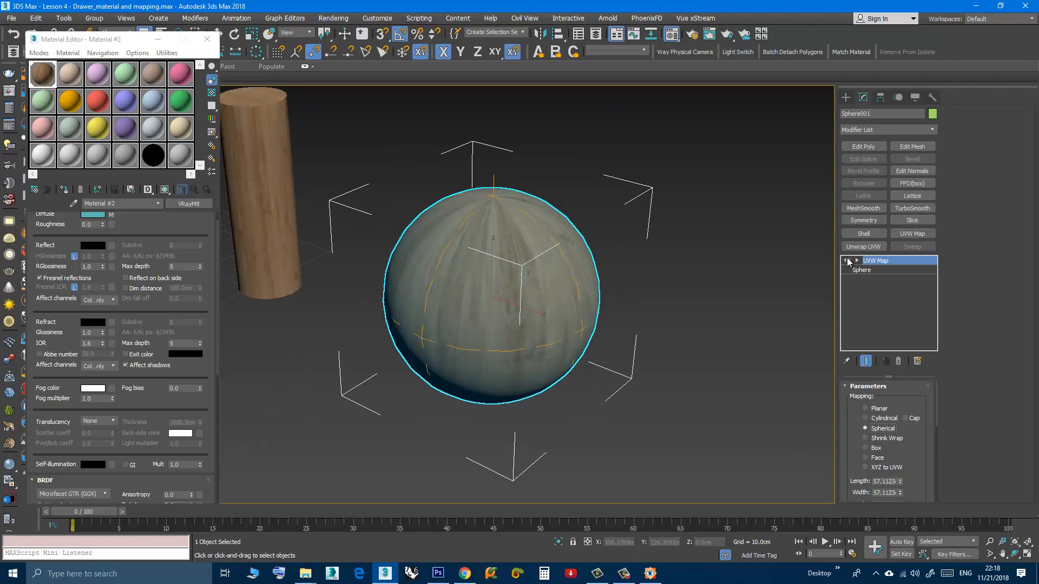
{"action": "scroll", "coordinate": [539, 343], "scroll_direction": "down", "scroll_amount": 3}
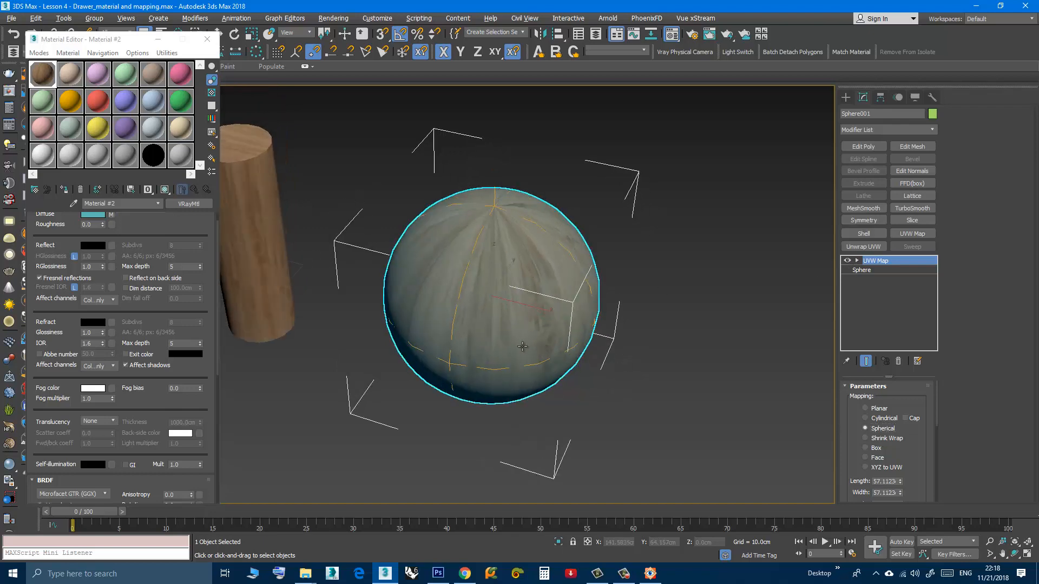
{"action": "scroll", "coordinate": [591, 324], "scroll_direction": "down", "scroll_amount": 4}
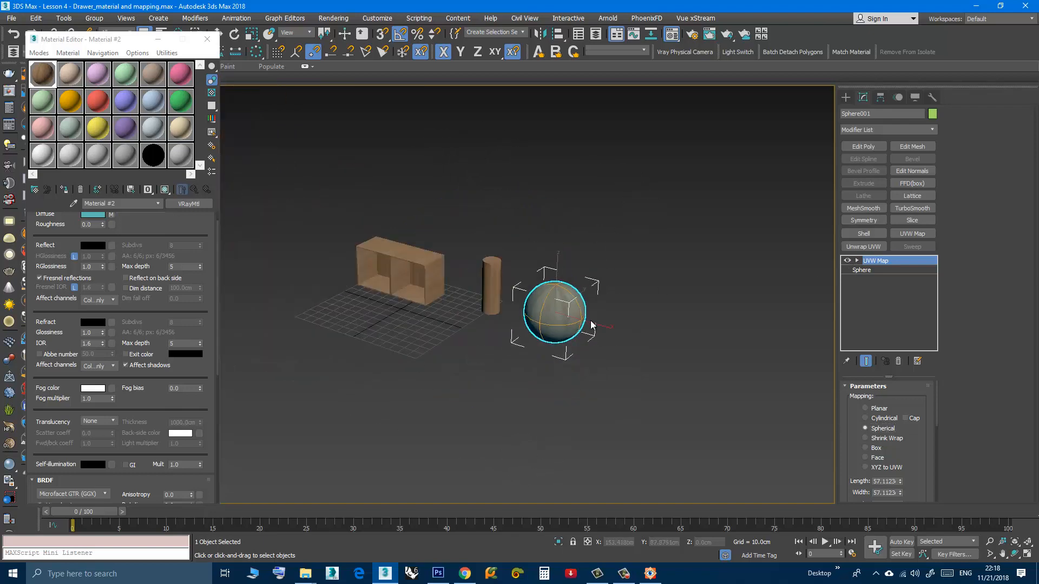
{"action": "scroll", "coordinate": [586, 336], "scroll_direction": "up", "scroll_amount": 3}
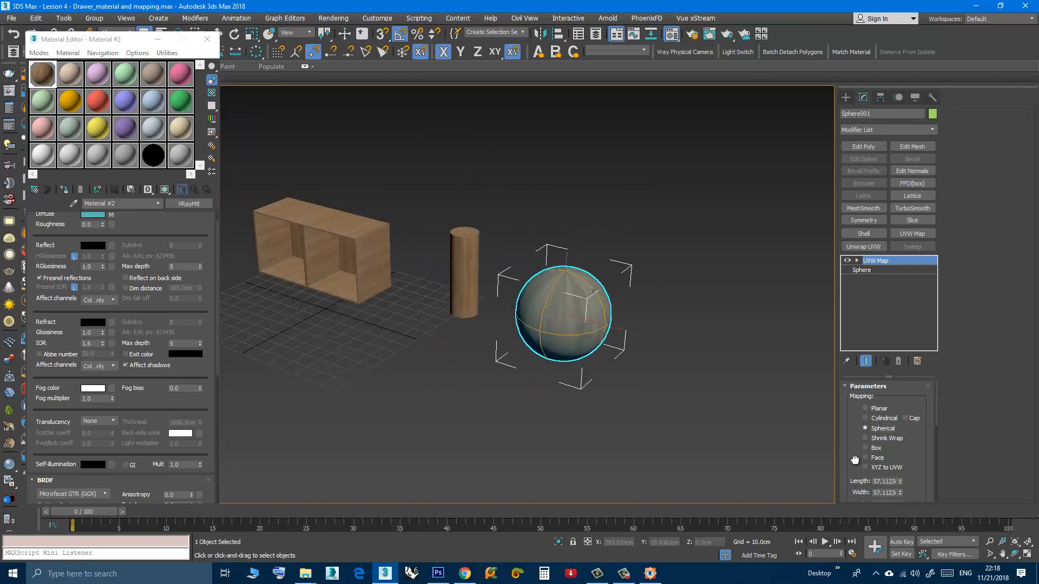
{"action": "left_click_drag", "start_coordinate": [855, 460], "coordinate": [861, 438]}
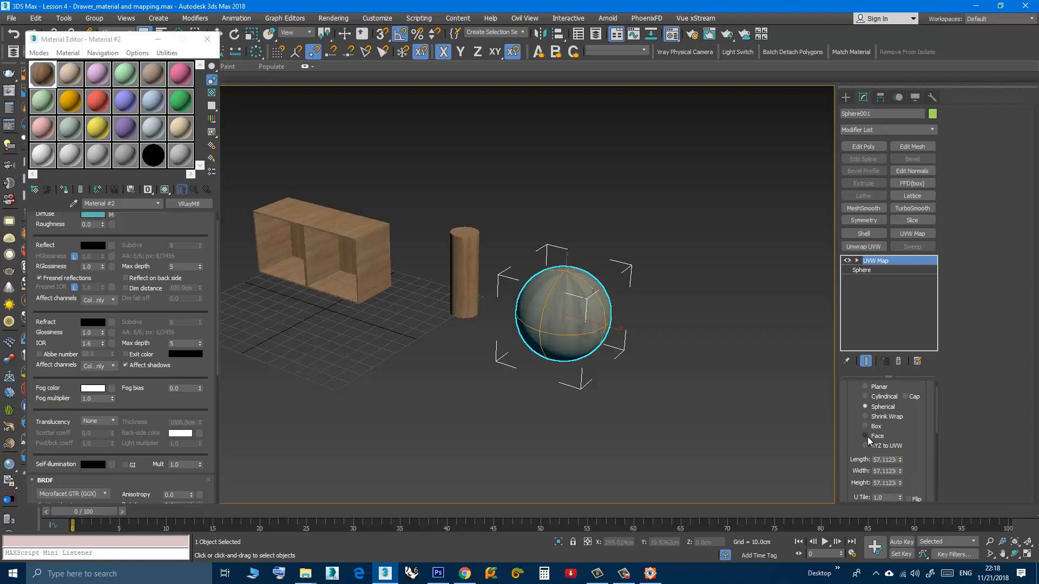
Turn on edged faces in the viewport and select the cylinder to show its face divisions.
{"action": "middle_click_drag", "start_coordinate": [434, 331], "coordinate": [475, 383]}
{"action": "scroll", "coordinate": [506, 350], "scroll_direction": "up", "scroll_amount": 5}
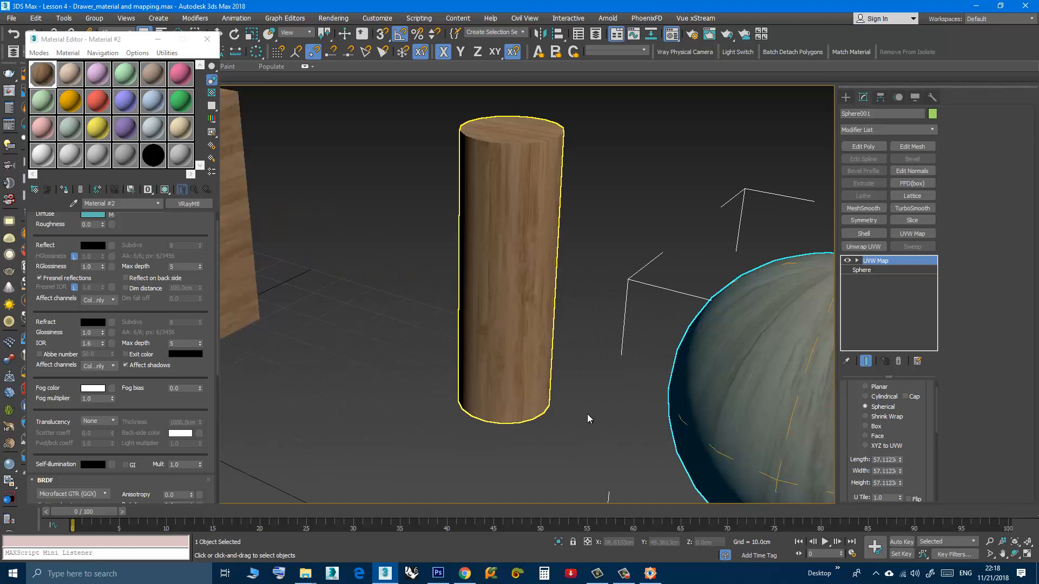
{"action": "scroll", "coordinate": [583, 378], "scroll_direction": "down", "scroll_amount": 5}
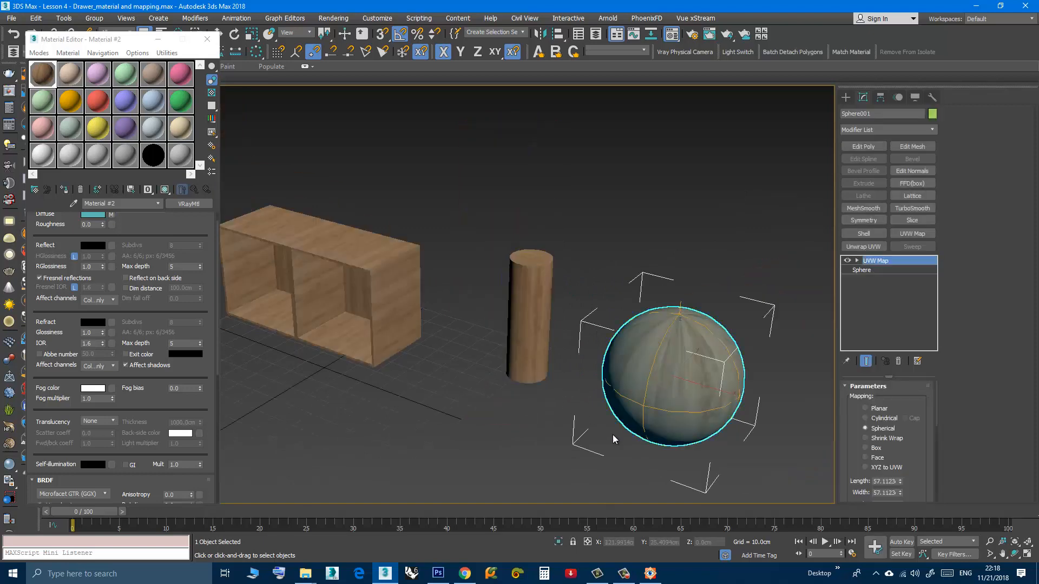
{"action": "key", "text": "F4"}
{"action": "scroll", "coordinate": [549, 353], "scroll_direction": "up", "scroll_amount": 3}
{"action": "left_click", "coordinate": [513, 348]}
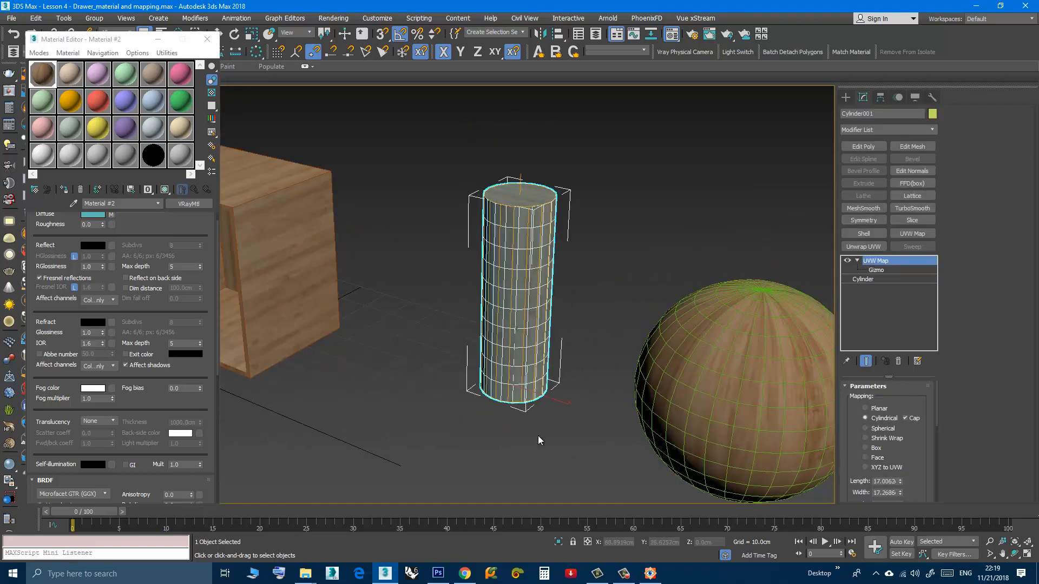
{"action": "left_click", "coordinate": [538, 437]}
{"action": "scroll", "coordinate": [523, 256], "scroll_direction": "up", "scroll_amount": 2}
{"action": "left_click", "coordinate": [524, 262]}
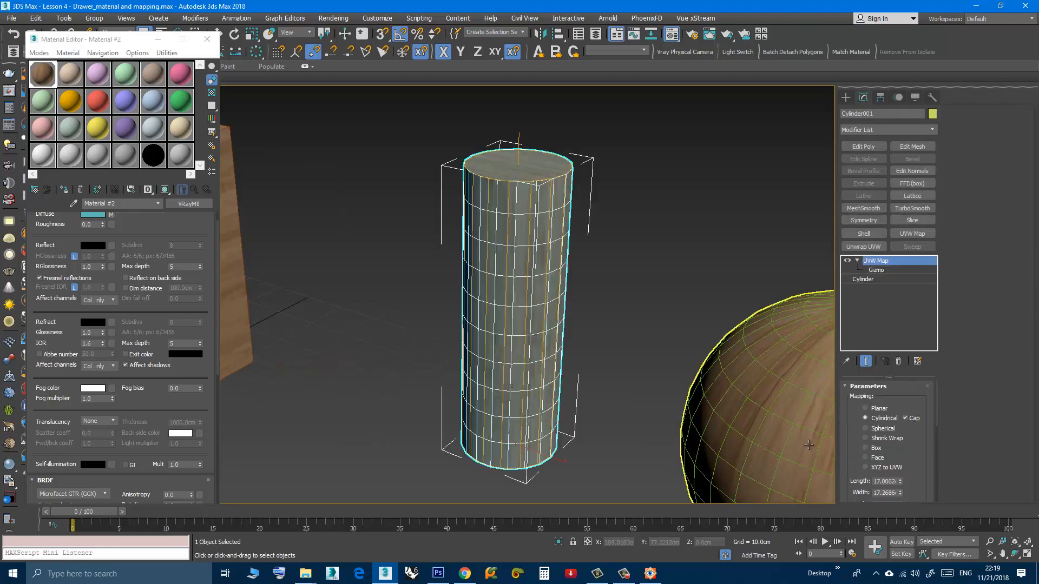
Examine the wood texture and face edges on the cylinder's cap and side, and deselect the cylinder.
{"action": "scroll", "coordinate": [863, 446], "scroll_direction": "down", "scroll_amount": 1}
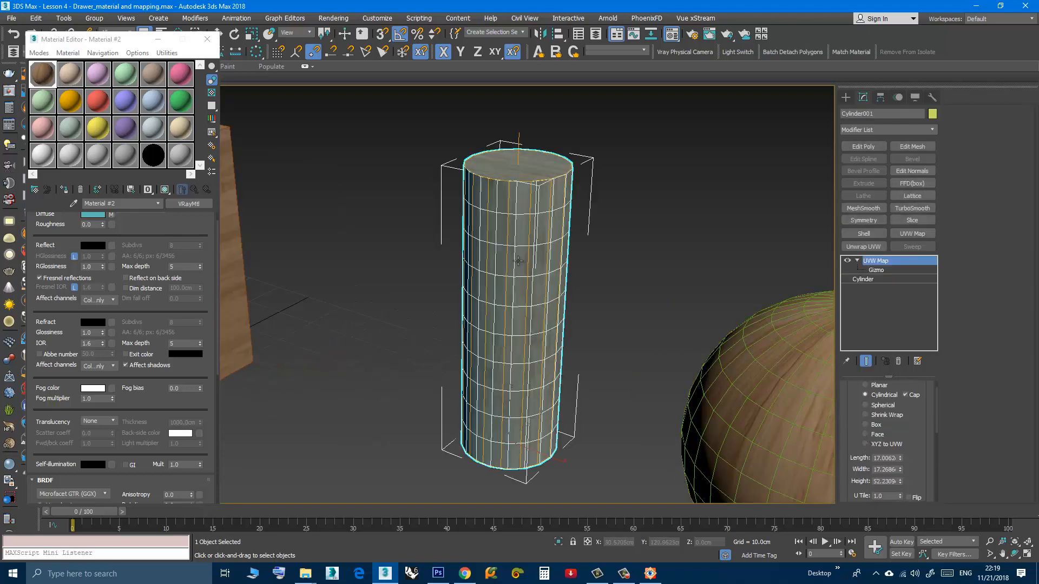
{"action": "middle_click_drag", "start_coordinate": [517, 261], "coordinate": [491, 304]}
{"action": "scroll", "coordinate": [517, 240], "scroll_direction": "up", "scroll_amount": 3}
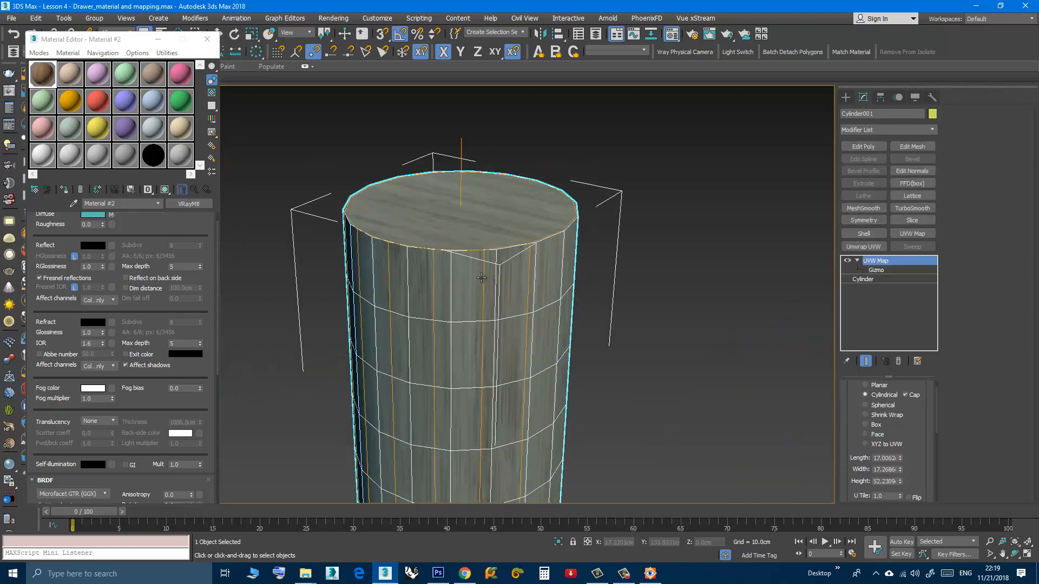
{"action": "left_click", "coordinate": [629, 292]}
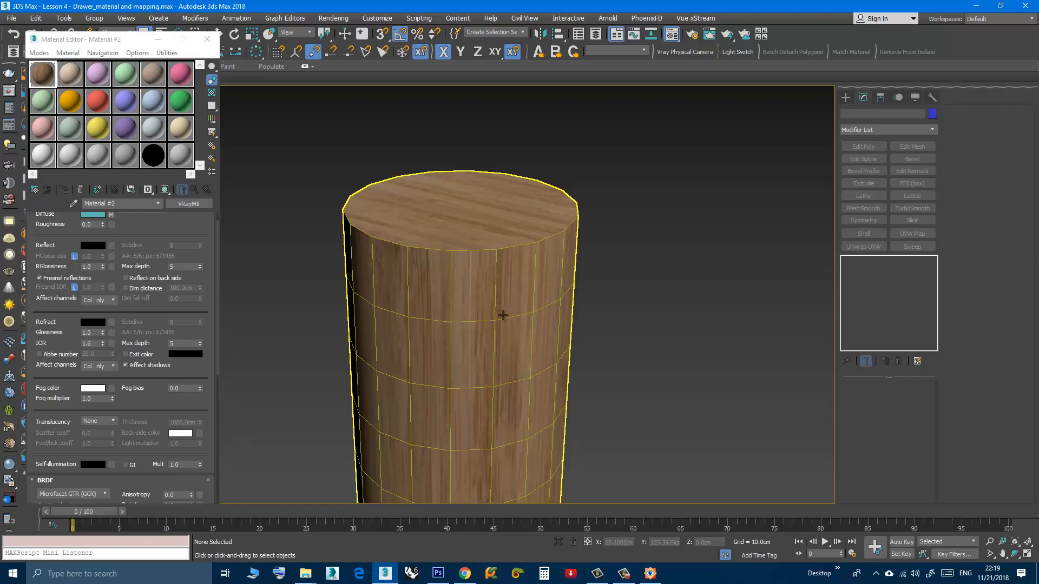
{"action": "scroll", "coordinate": [469, 279], "scroll_direction": "down", "scroll_amount": 4}
{"action": "scroll", "coordinate": [468, 280], "scroll_direction": "down", "scroll_amount": 3}
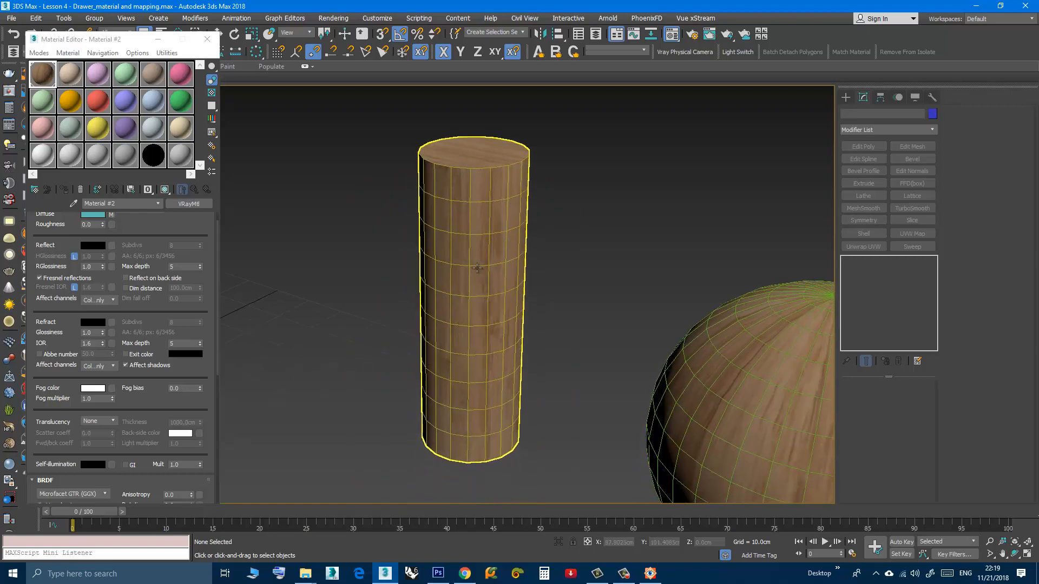
Show the cylinder's base parameters and inspect its height segments and sides from several angles.
{"action": "left_click", "coordinate": [462, 217]}
{"action": "left_click", "coordinate": [860, 279]}
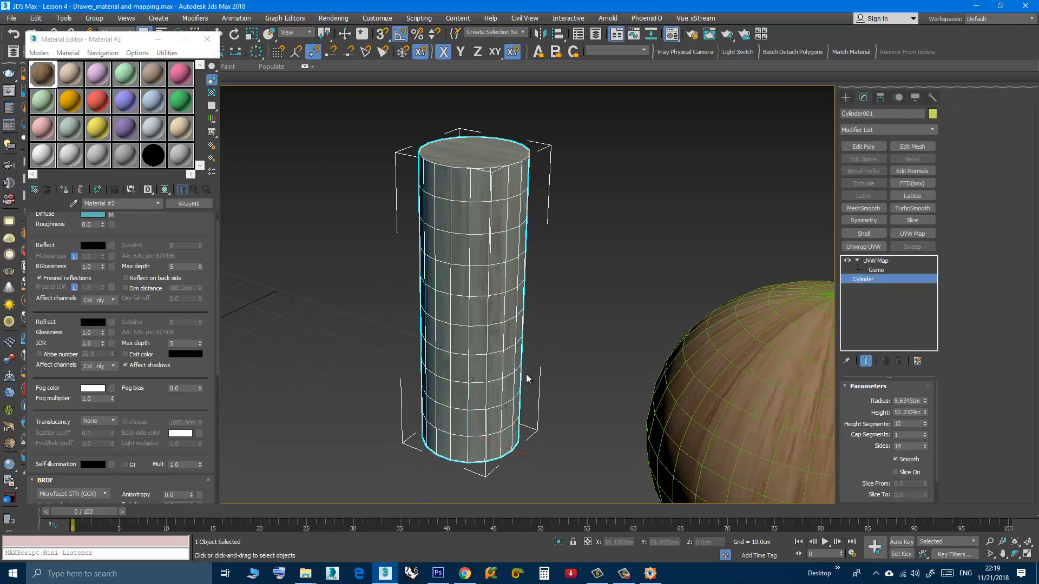
{"action": "middle_click_drag", "start_coordinate": [527, 378], "coordinate": [458, 325], "text": "alt"}
{"action": "scroll", "coordinate": [442, 343], "scroll_direction": "up", "scroll_amount": 3}
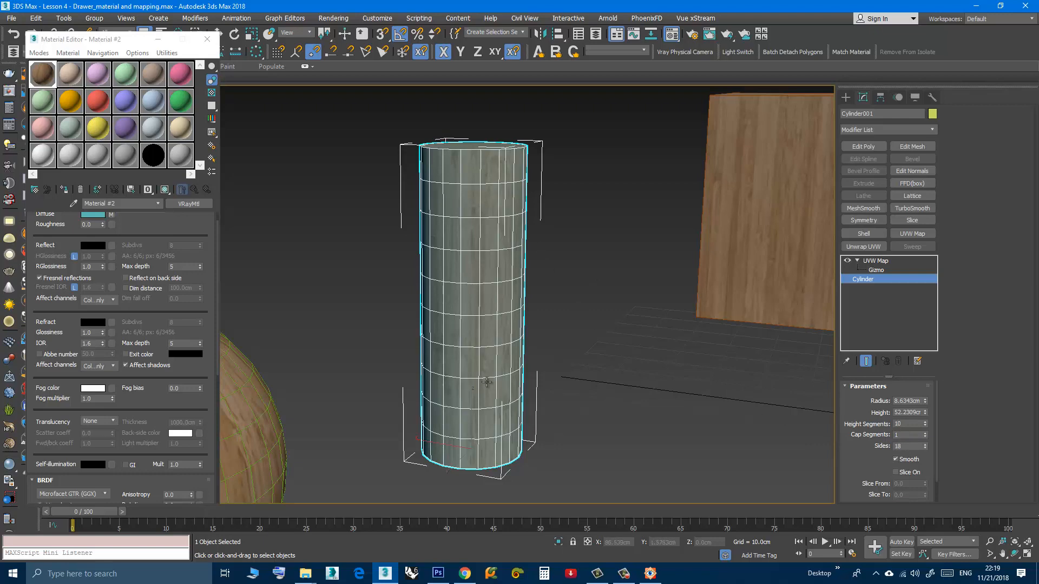
{"action": "middle_click_drag", "start_coordinate": [439, 357], "coordinate": [600, 370], "text": "alt"}
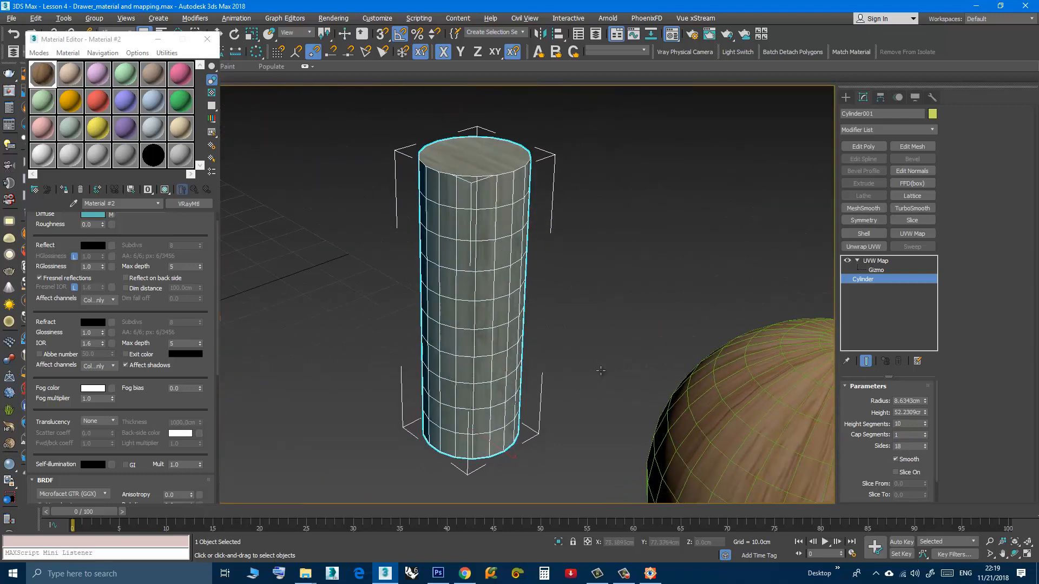
Return to the cylinder's UVW Map level and examine individual faces on its upper side, leaving the cylinder deselected.
{"action": "left_click", "coordinate": [875, 261]}
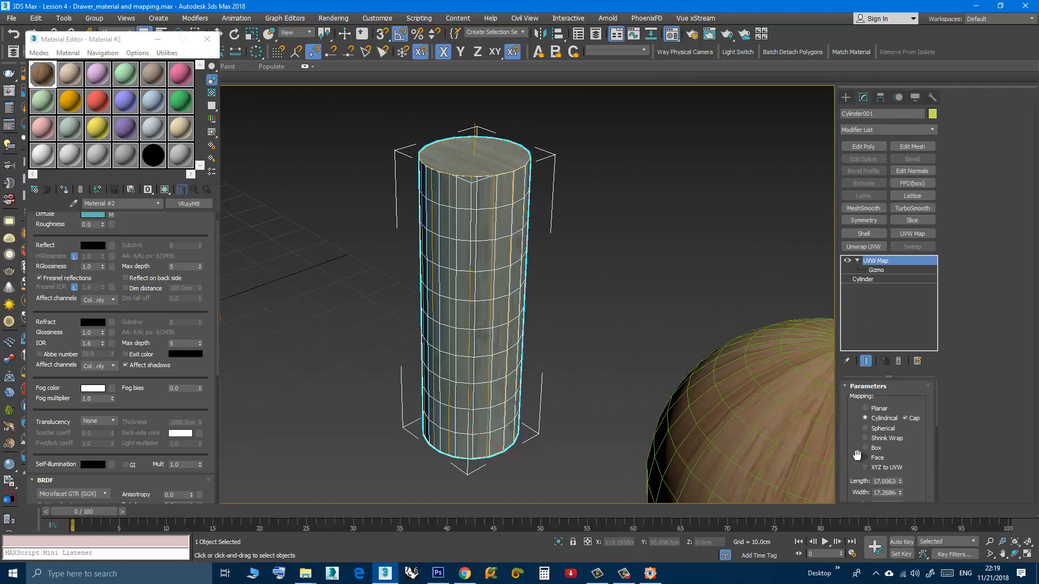
{"action": "left_click", "coordinate": [569, 254]}
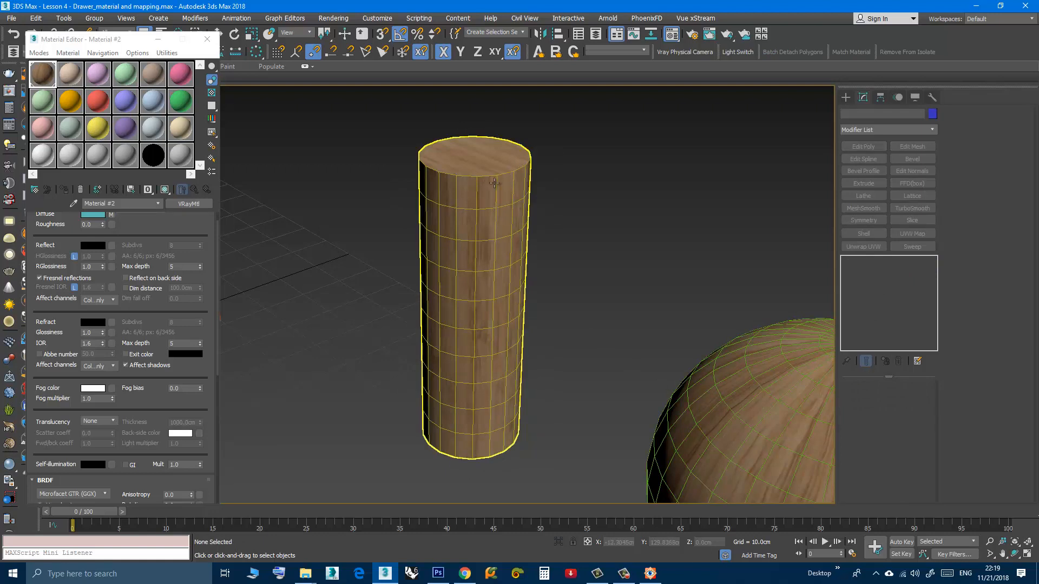
{"action": "scroll", "coordinate": [496, 175], "scroll_direction": "up", "scroll_amount": 4}
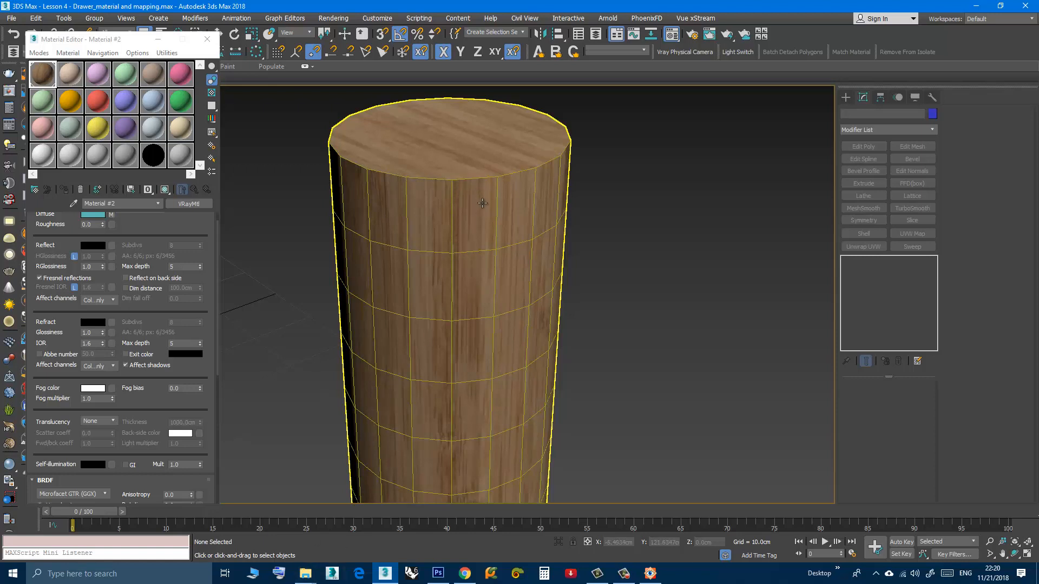
{"action": "left_click", "coordinate": [461, 227]}
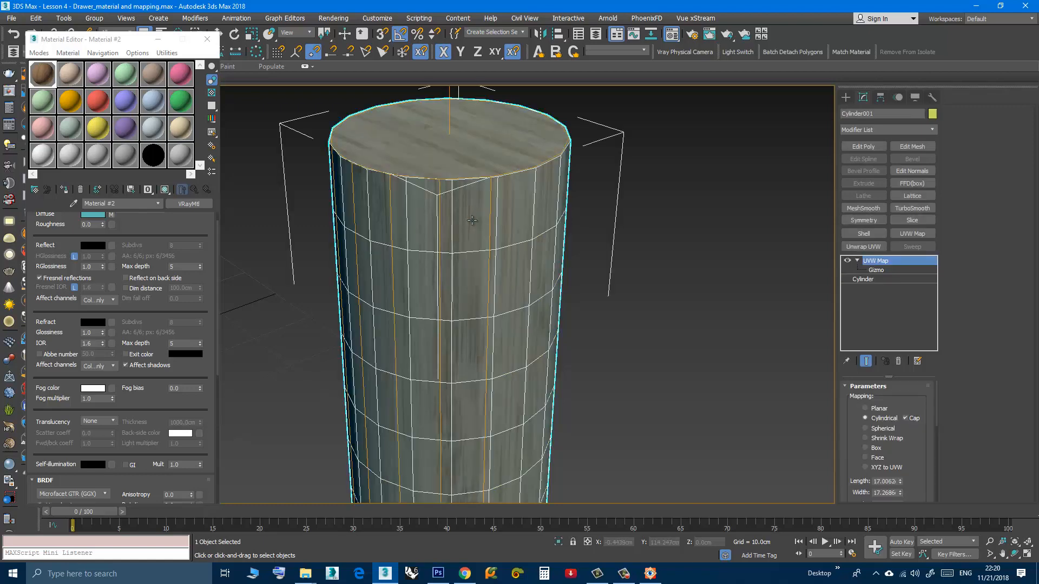
{"action": "left_click", "coordinate": [605, 259]}
{"action": "scroll", "coordinate": [503, 219], "scroll_direction": "down", "scroll_amount": 4}
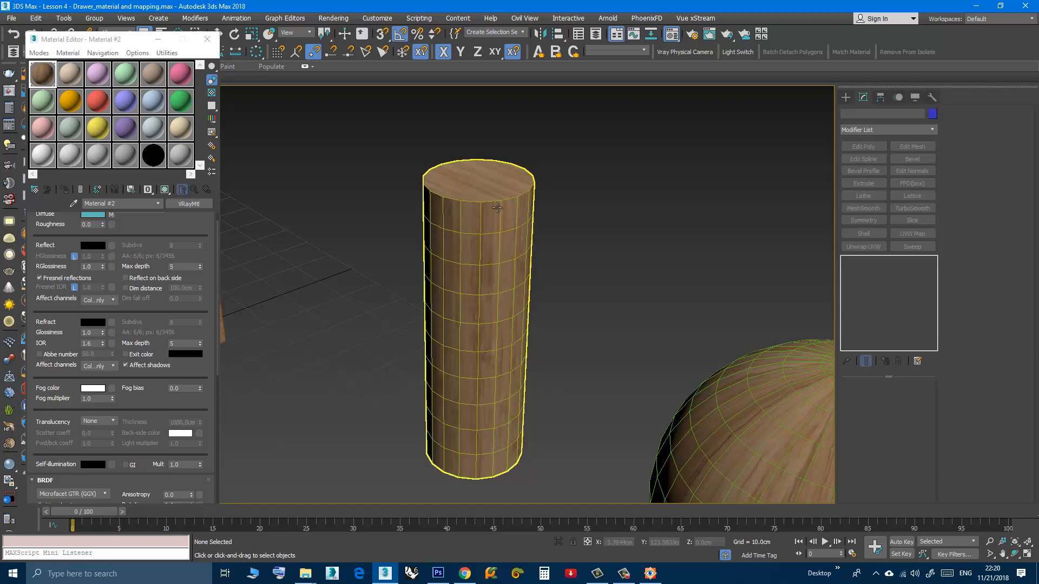
{"action": "scroll", "coordinate": [498, 208], "scroll_direction": "up", "scroll_amount": 4}
Set the cylinder's UVW Map to Face mapping and examine the wood texture on its individual faces.
{"action": "left_click", "coordinate": [489, 232]}
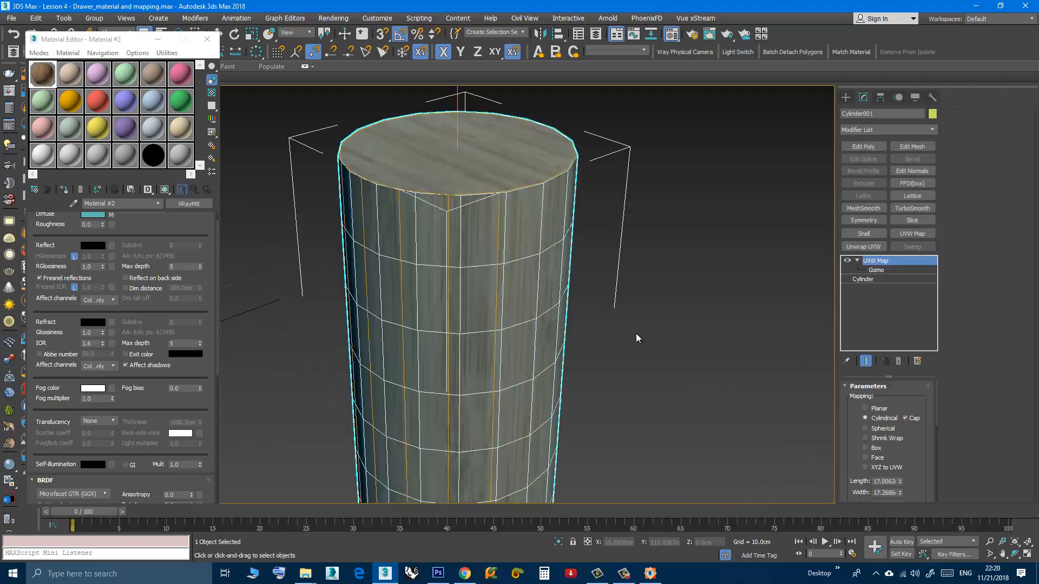
{"action": "left_click", "coordinate": [864, 459]}
{"action": "left_click", "coordinate": [673, 342]}
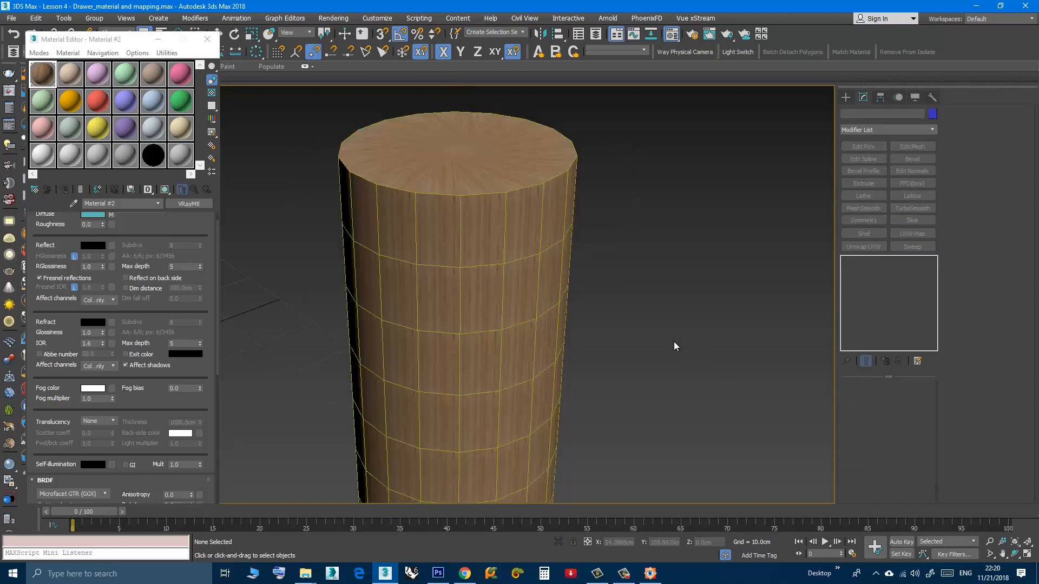
{"action": "scroll", "coordinate": [513, 203], "scroll_direction": "up", "scroll_amount": 2}
{"action": "scroll", "coordinate": [513, 203], "scroll_direction": "up", "scroll_amount": 2}
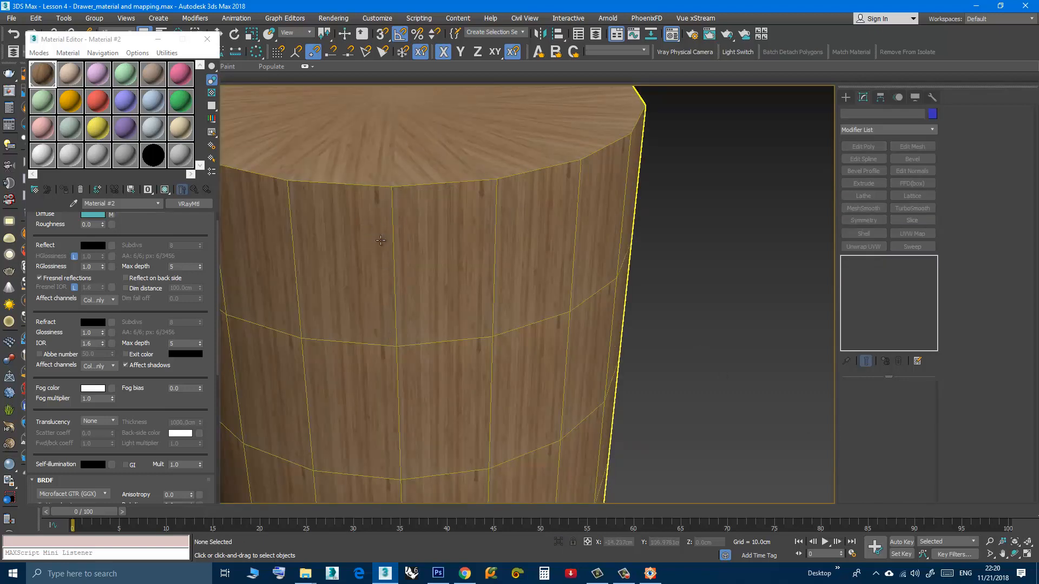
{"action": "scroll", "coordinate": [449, 239], "scroll_direction": "down", "scroll_amount": 4}
{"action": "middle_click_drag", "start_coordinate": [442, 331], "coordinate": [487, 289]}
Try the scale, rotate and move tools on the cylinder's UVW Map gizmo, and leave the gizmo level.
{"action": "left_click", "coordinate": [486, 289]}
{"action": "scroll", "coordinate": [486, 289], "scroll_direction": "down", "scroll_amount": 3}
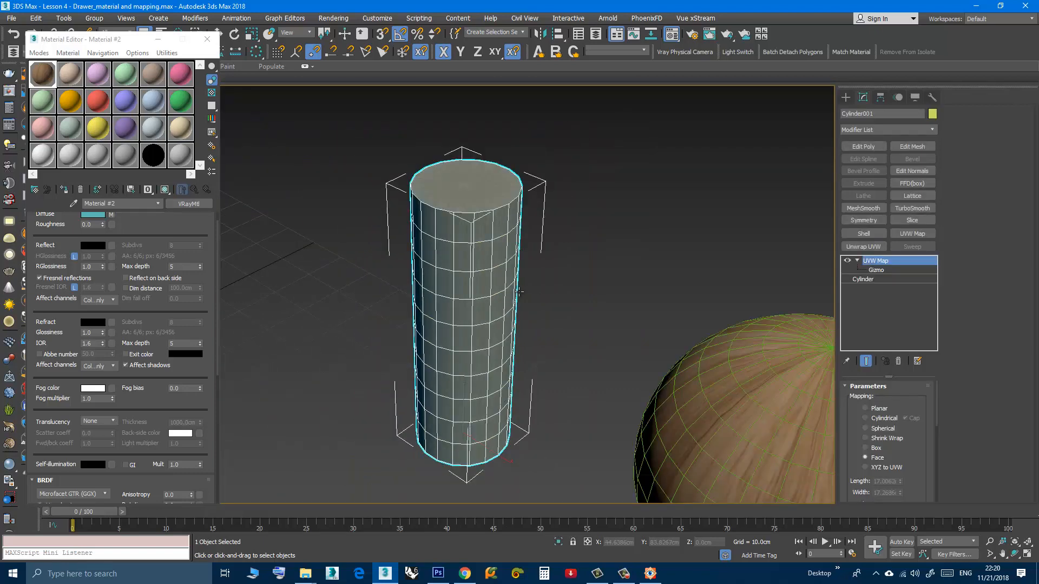
{"action": "left_click", "coordinate": [877, 270]}
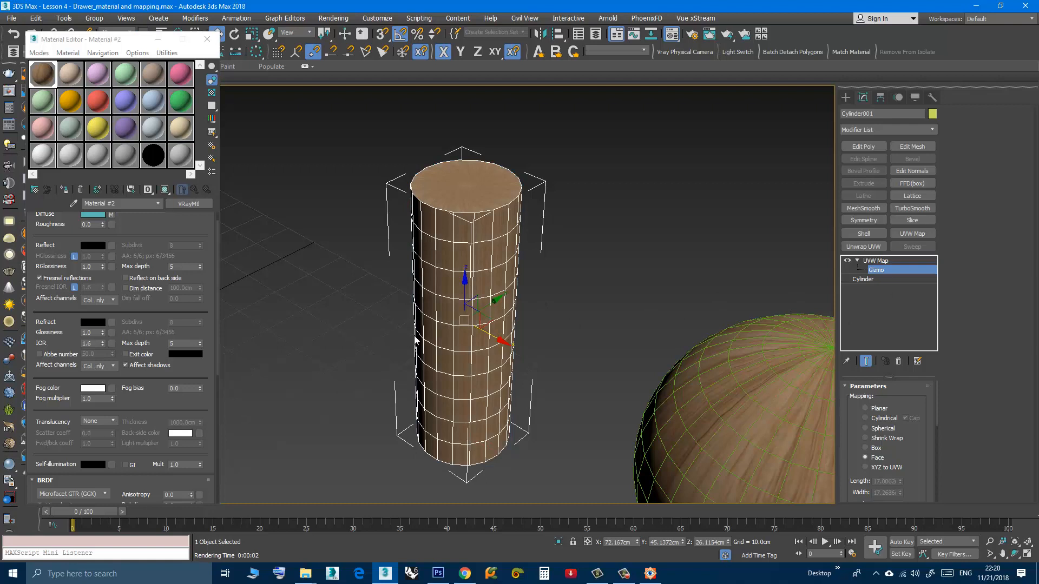
{"action": "key", "text": "r"}
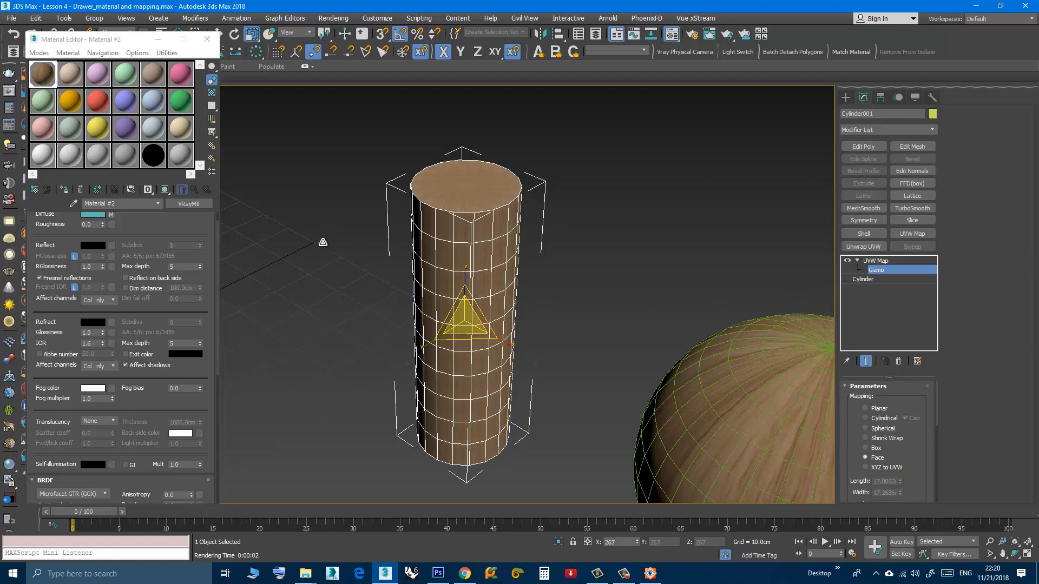
{"action": "key", "text": "e"}
{"action": "key", "text": "w"}
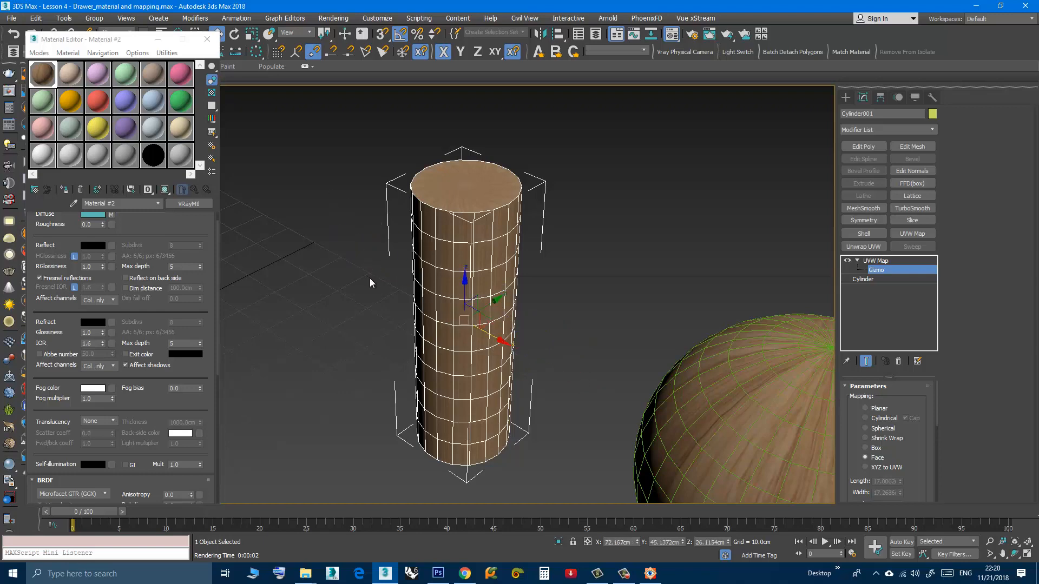
{"action": "left_click", "coordinate": [872, 270]}
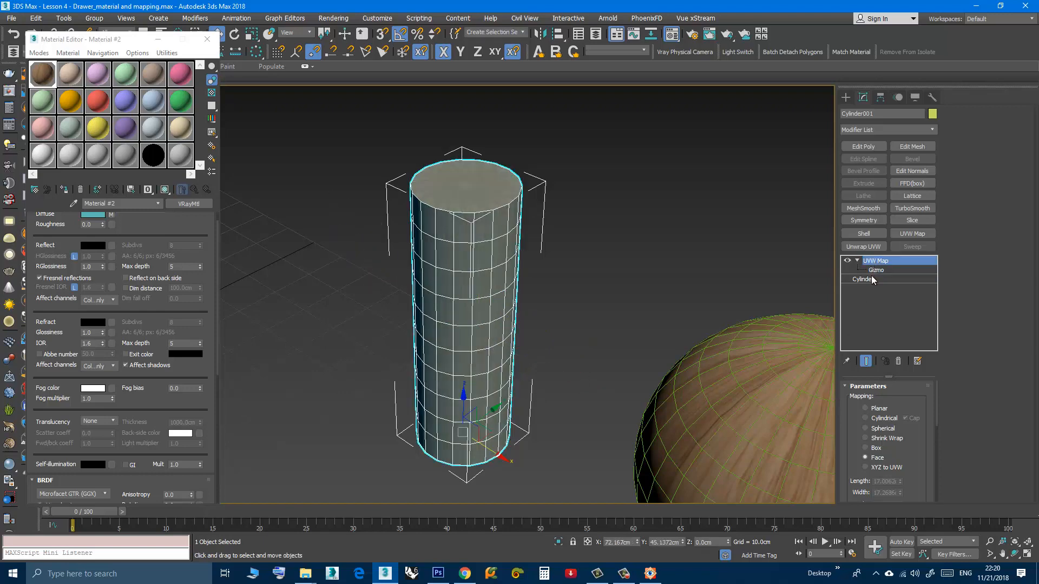
Review the cylinder's UVW Map parameters down to the channel and alignment options.
{"action": "middle_click_drag", "start_coordinate": [430, 339], "coordinate": [479, 352]}
{"action": "scroll", "coordinate": [481, 337], "scroll_direction": "down", "scroll_amount": 2}
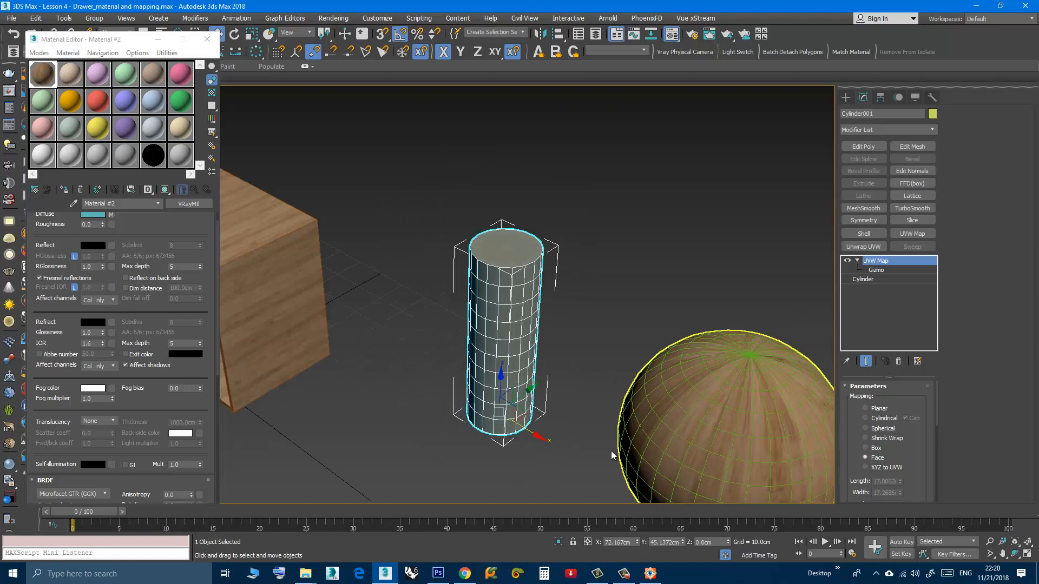
{"action": "left_click", "coordinate": [562, 456]}
{"action": "left_click", "coordinate": [501, 340]}
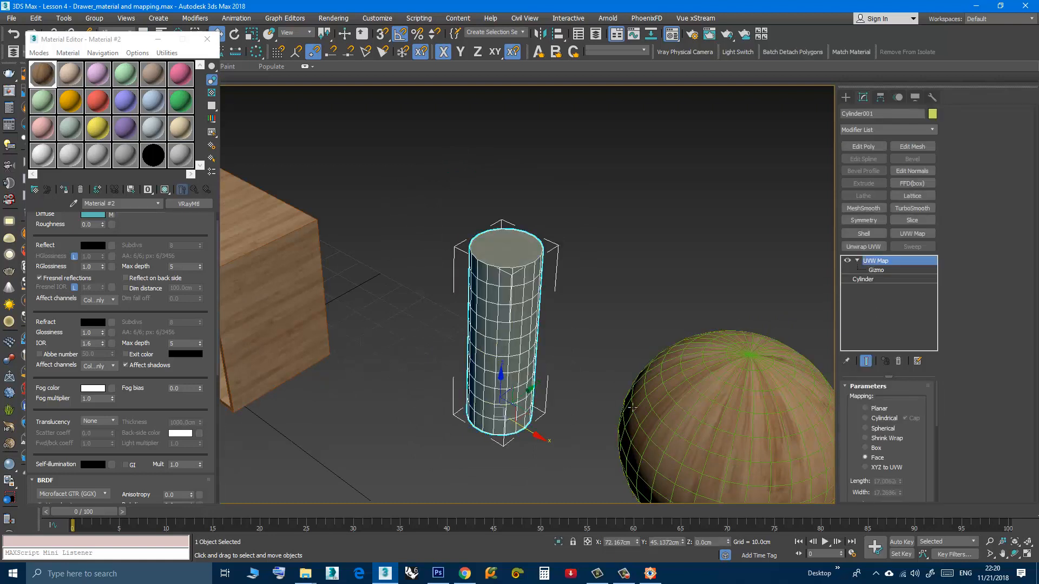
{"action": "left_click_drag", "start_coordinate": [853, 453], "coordinate": [847, 320]}
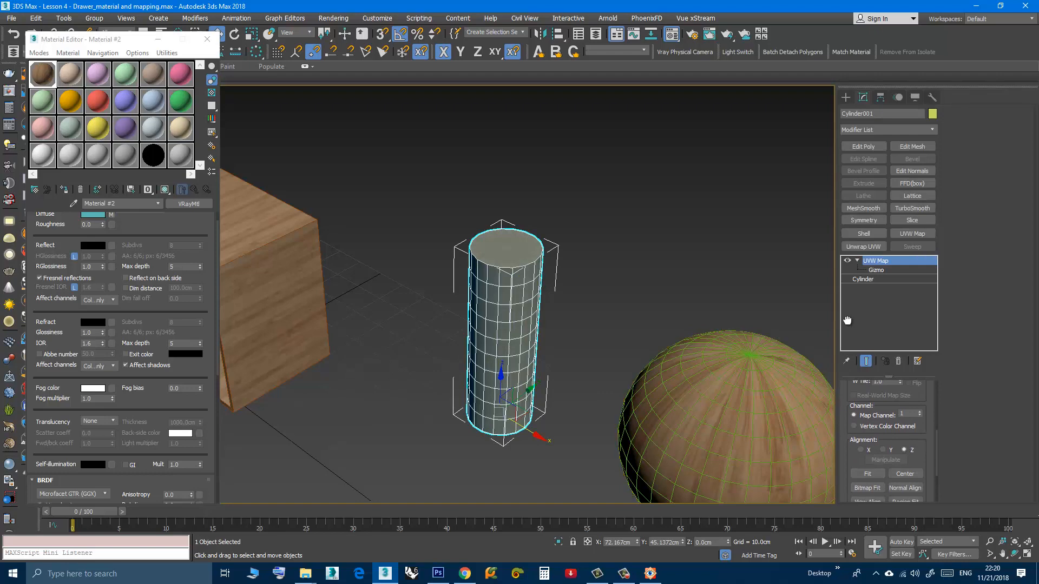
Deselect the cylinder and close the Material Editor, leaving the cabinet, cylinder and sphere in view together.
{"action": "left_click", "coordinate": [412, 320]}
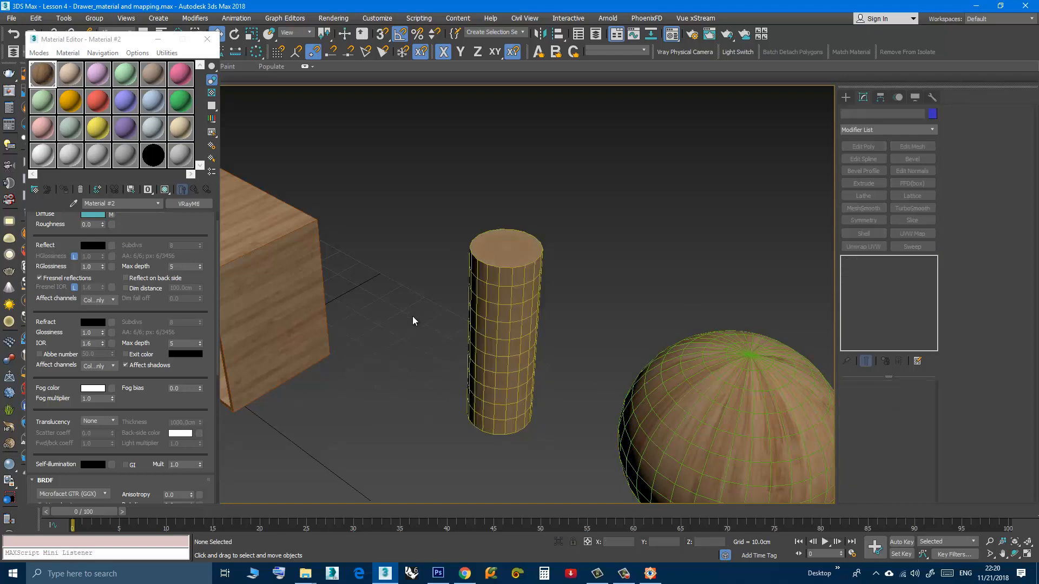
{"action": "scroll", "coordinate": [480, 344], "scroll_direction": "down", "scroll_amount": 5}
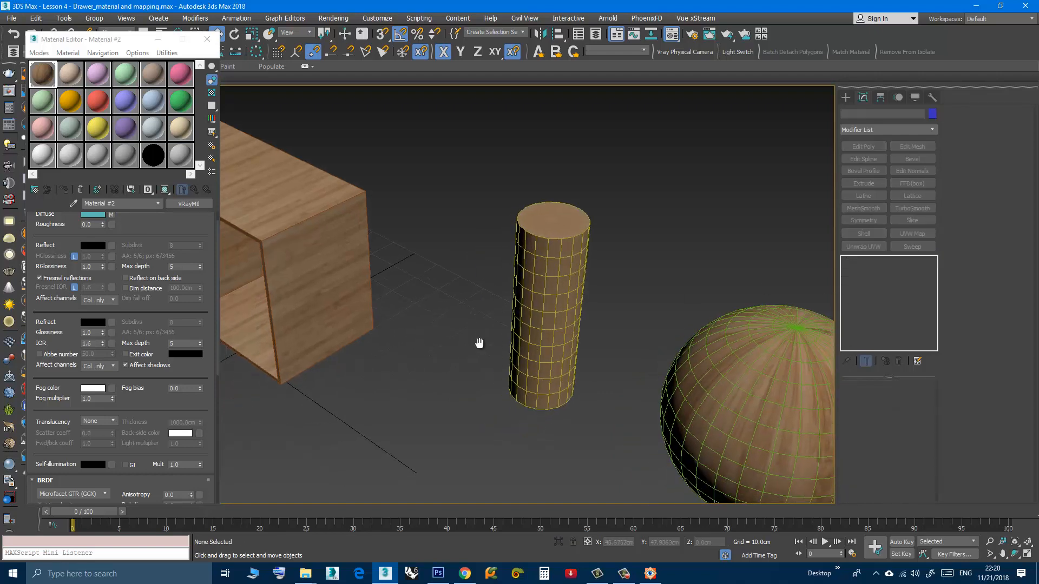
{"action": "middle_click_drag", "start_coordinate": [487, 348], "coordinate": [463, 302], "text": "alt"}
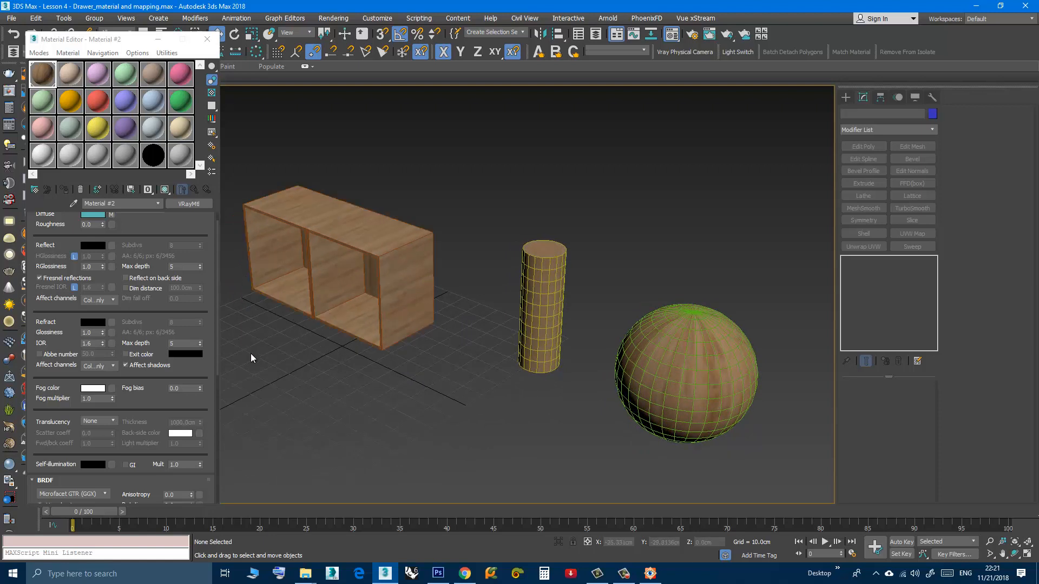
{"action": "left_click", "coordinate": [208, 39]}
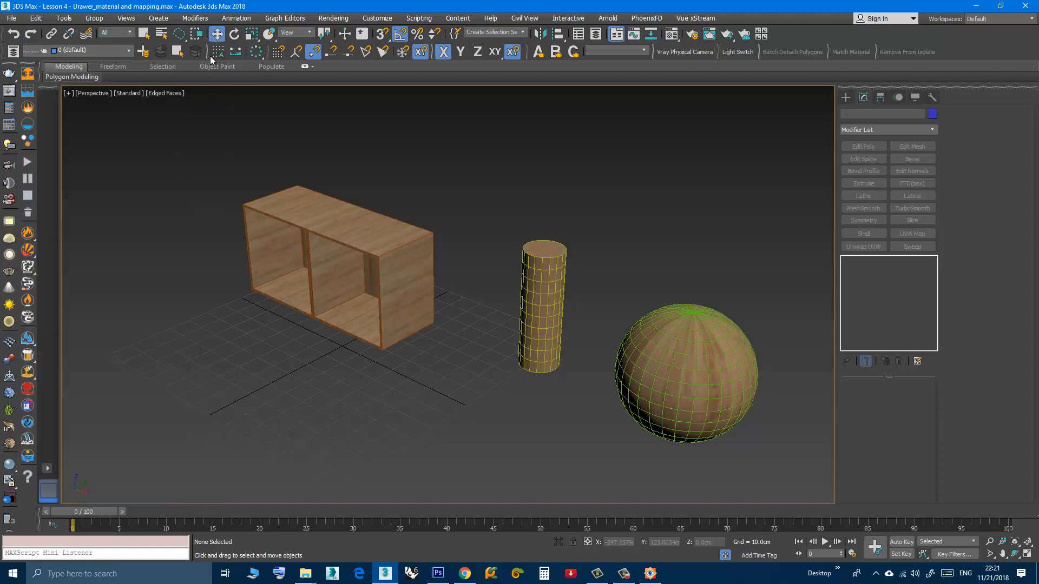
{"action": "middle_click_drag", "start_coordinate": [440, 359], "coordinate": [421, 331]}
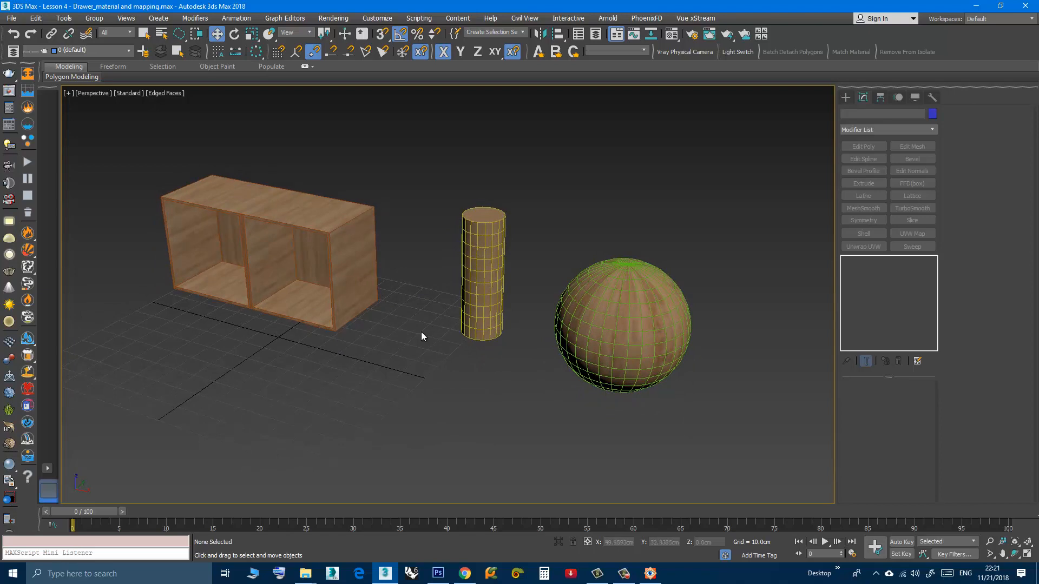